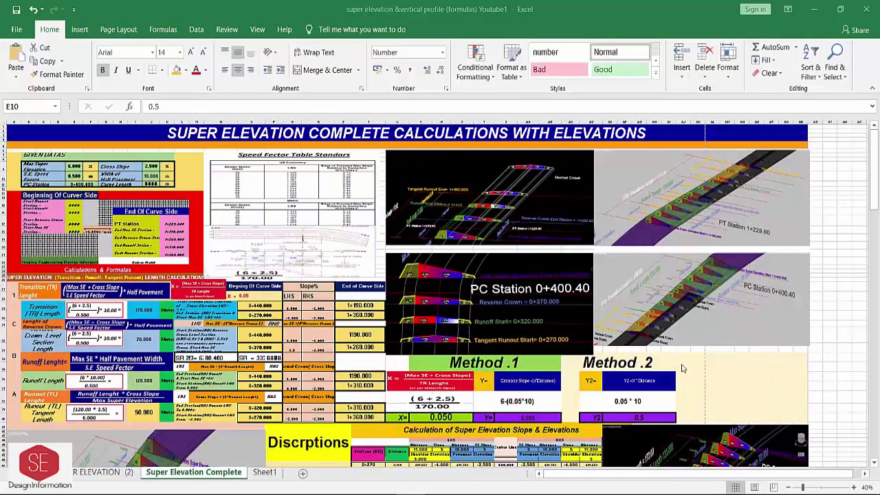
Scroll through the Super Elevation Complete sheet to review its tables.
{"action": "scroll", "coordinate": [682, 369], "scroll_direction": "down", "scroll_amount": 1}
{"action": "scroll", "coordinate": [682, 369], "scroll_direction": "down", "scroll_amount": 6}
{"action": "scroll", "coordinate": [521, 296], "scroll_direction": "down", "scroll_amount": 7}
{"action": "scroll", "coordinate": [522, 296], "scroll_direction": "down", "scroll_amount": 4}
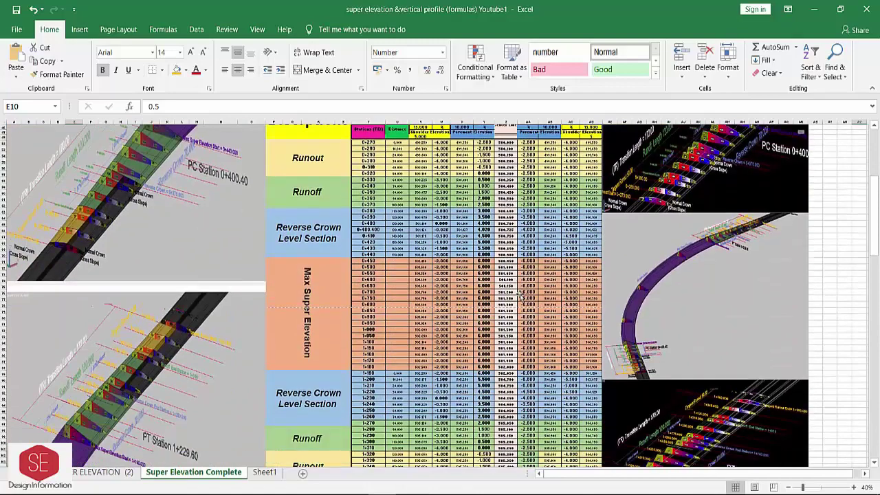
{"action": "scroll", "coordinate": [521, 295], "scroll_direction": "up", "scroll_amount": 1}
{"action": "scroll", "coordinate": [521, 296], "scroll_direction": "up", "scroll_amount": 12}
{"action": "scroll", "coordinate": [521, 295], "scroll_direction": "up", "scroll_amount": 4}
{"action": "left_click", "coordinate": [86, 210]}
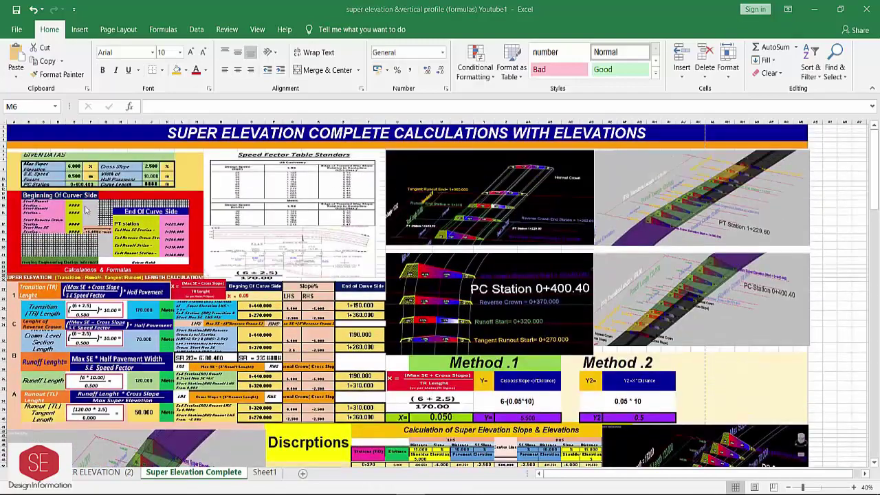
{"action": "scroll", "coordinate": [79, 228], "scroll_direction": "up", "scroll_amount": 3, "text": "ctrl"}
{"action": "scroll", "coordinate": [222, 257], "scroll_direction": "up", "scroll_amount": 1}
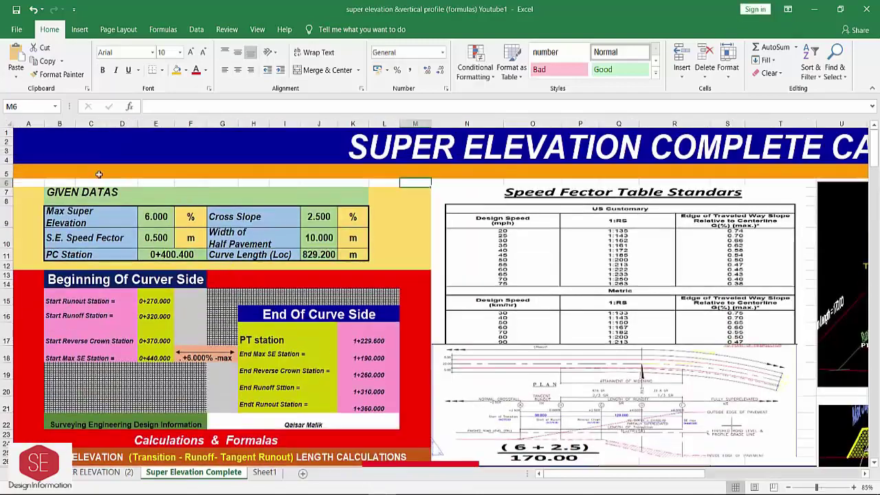
Check the S.E. Speed Factor value in E10.
{"action": "left_click", "coordinate": [160, 216]}
{"action": "key", "text": "Down"}
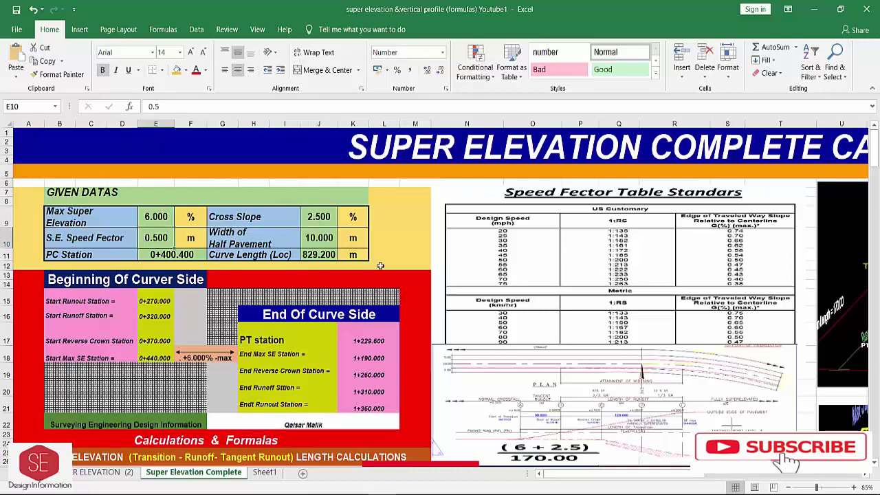
{"action": "scroll", "coordinate": [308, 380], "scroll_direction": "down", "scroll_amount": 5}
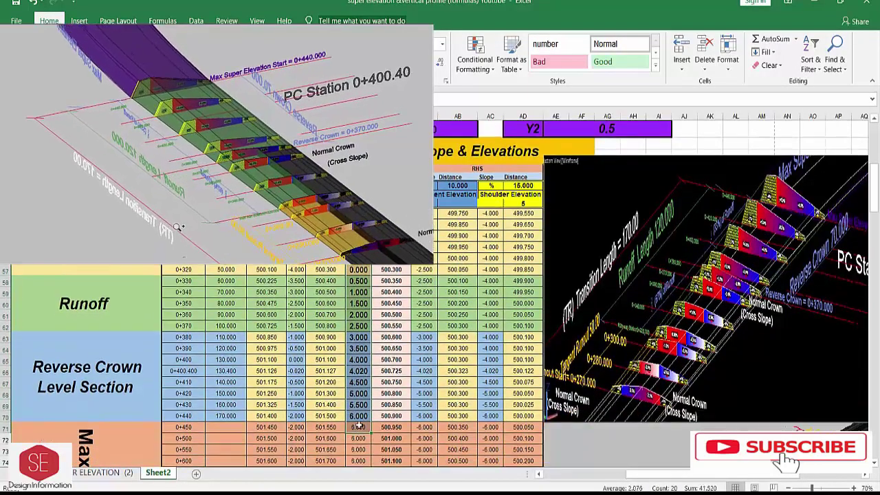
{"action": "left_click_drag", "start_coordinate": [358, 427], "coordinate": [357, 416]}
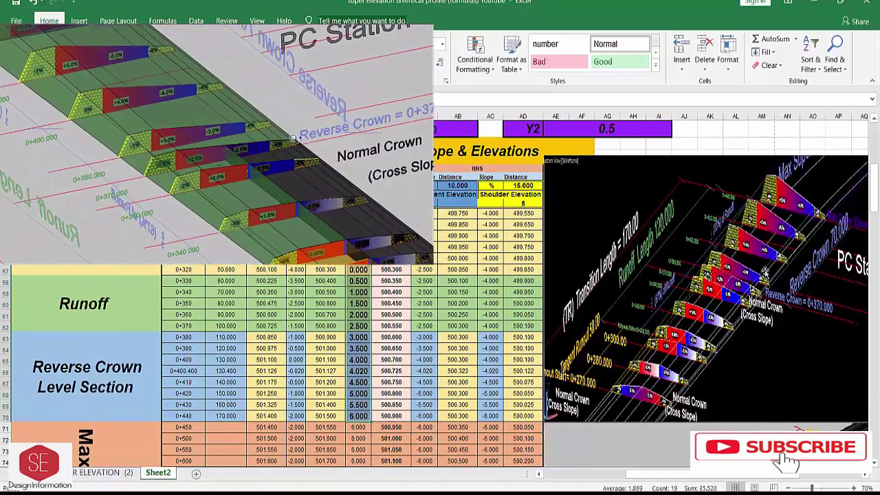
{"action": "left_click_drag", "start_coordinate": [424, 326], "coordinate": [421, 276]}
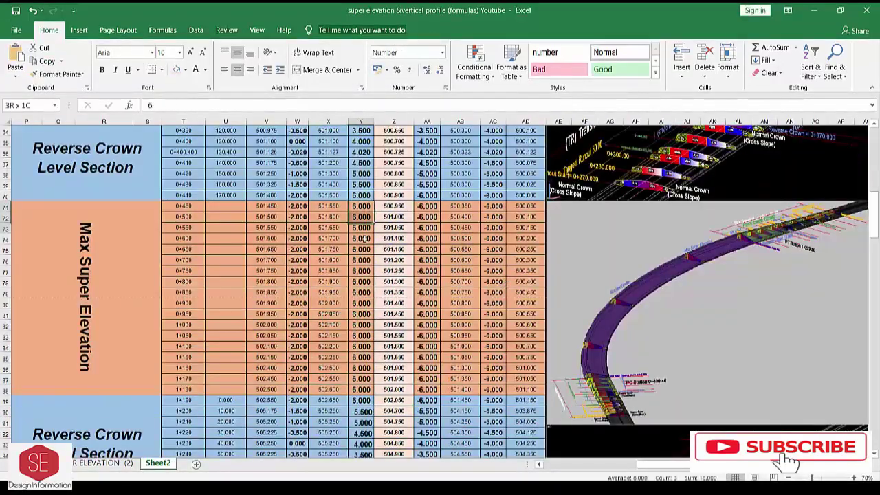
{"action": "left_click_drag", "start_coordinate": [361, 206], "coordinate": [361, 379]}
{"action": "left_click_drag", "start_coordinate": [427, 206], "coordinate": [426, 346]}
{"action": "left_click", "coordinate": [496, 206]}
{"action": "left_click_drag", "start_coordinate": [495, 206], "coordinate": [508, 372]}
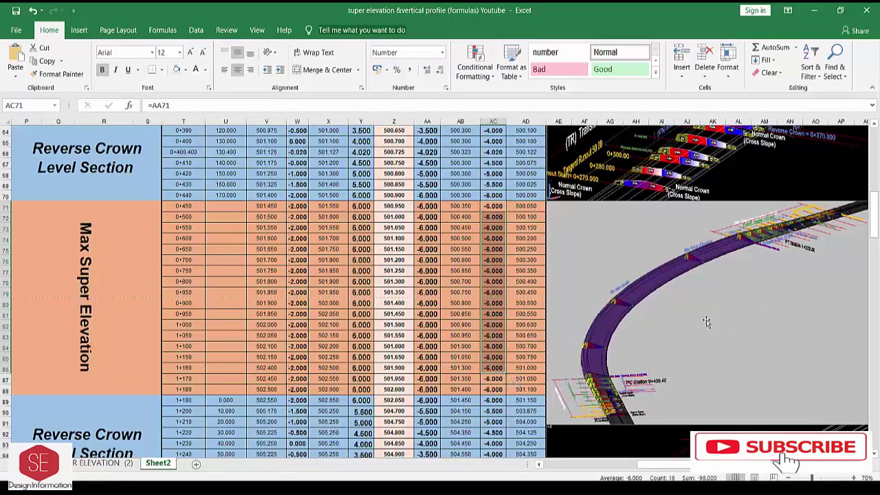
{"action": "scroll", "coordinate": [671, 306], "scroll_direction": "down", "scroll_amount": 6}
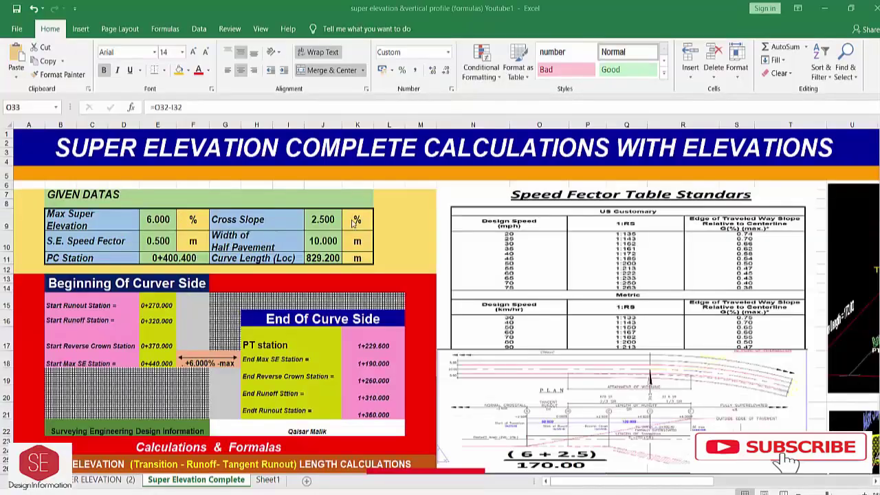
Enter 5 for both Max Super Elevation (E9) and Cross Slope (J9).
{"action": "left_click", "coordinate": [162, 220]}
{"action": "type", "text": "5"}
{"action": "key", "text": "Return"}
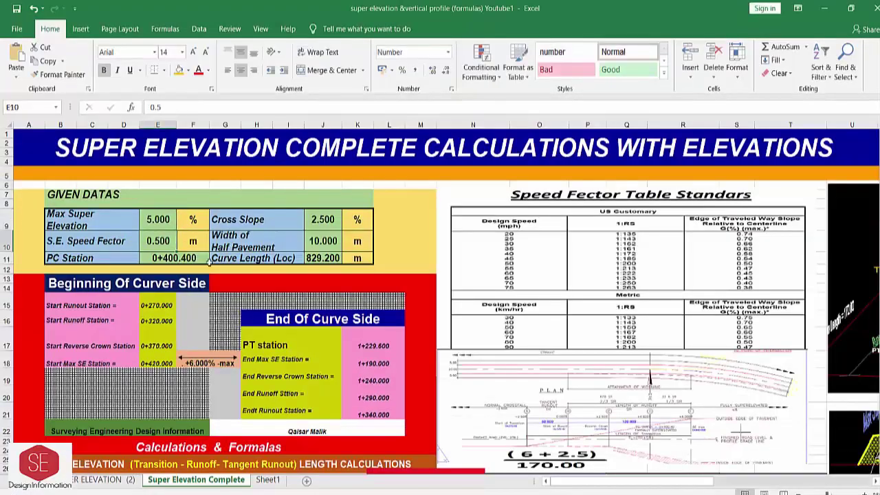
{"action": "left_click", "coordinate": [328, 227]}
{"action": "type", "text": "5"}
{"action": "key", "text": "Return"}
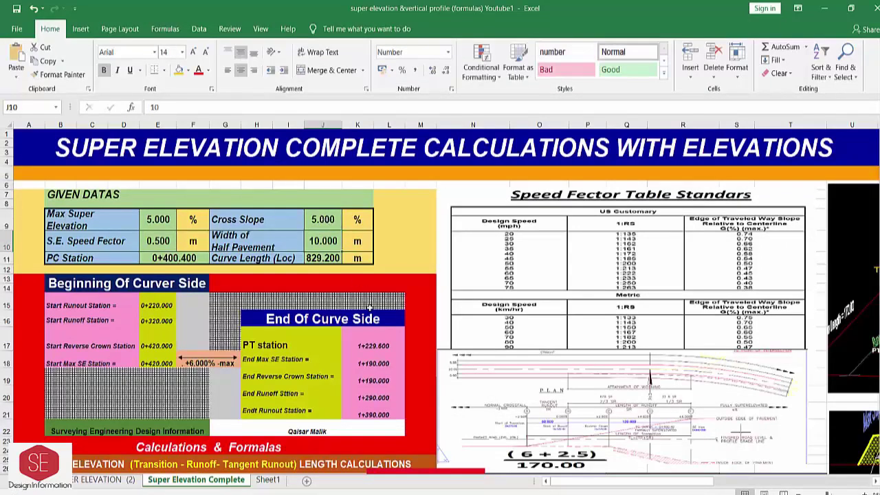
Restore the Cross Slope in J9 to 2.5, leaving Max Super Elevation at 5.
{"action": "scroll", "coordinate": [397, 387], "scroll_direction": "down", "scroll_amount": 2}
{"action": "scroll", "coordinate": [379, 359], "scroll_direction": "down", "scroll_amount": 1}
{"action": "scroll", "coordinate": [303, 391], "scroll_direction": "up", "scroll_amount": 3}
{"action": "left_click", "coordinate": [157, 220]}
{"action": "left_click", "coordinate": [323, 220]}
{"action": "type", "text": "2.5"}
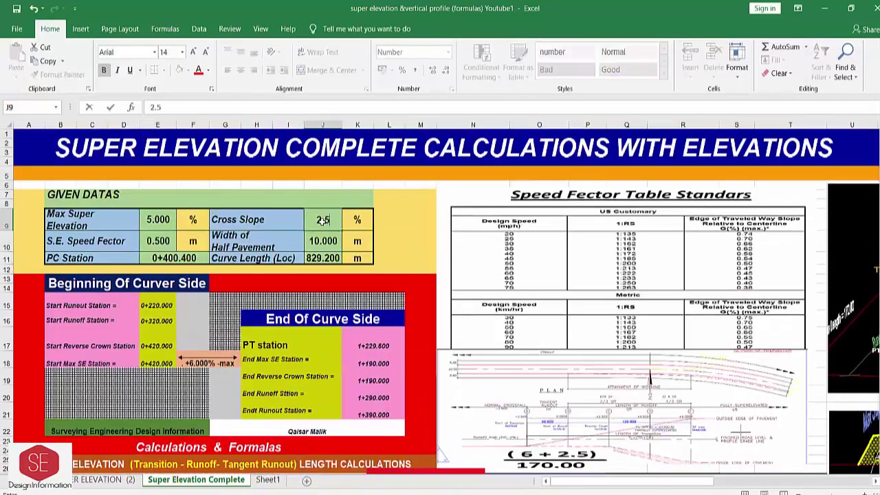
{"action": "key", "text": "Return"}
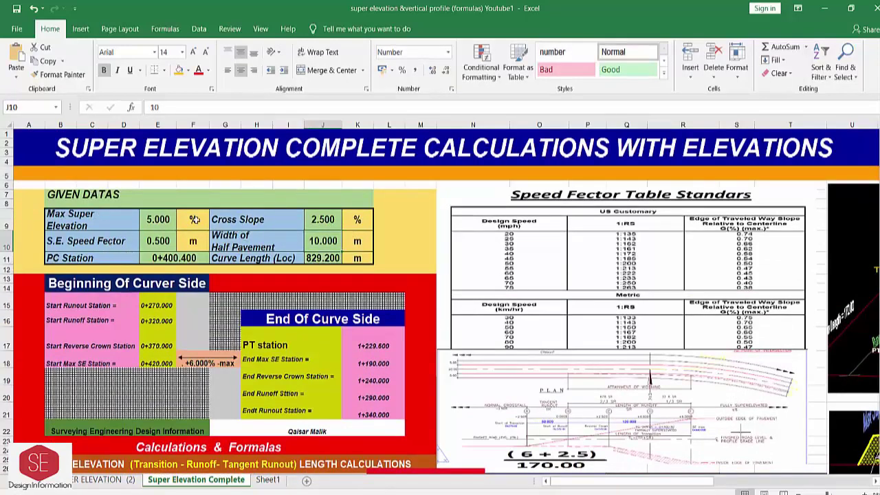
{"action": "left_click", "coordinate": [144, 220]}
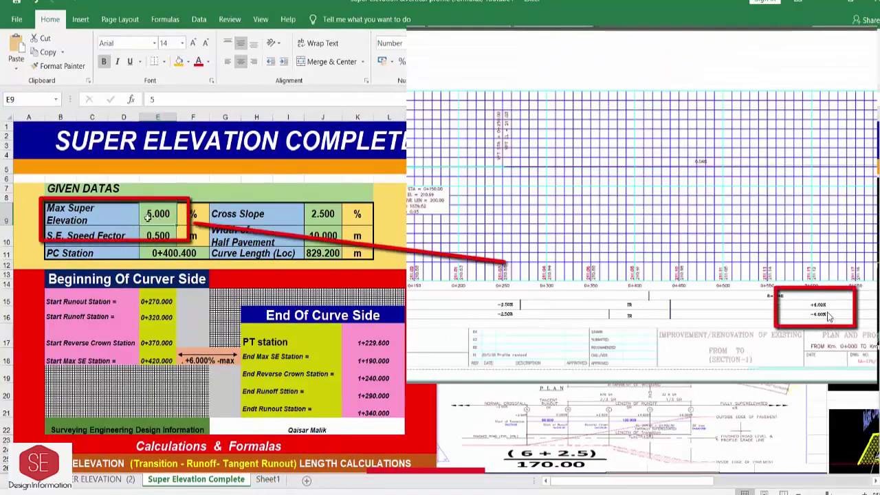
Reset Max Super Elevation to 6 and Cross Slope to 2.5, and shift the Speed Fector Table picture left.
{"action": "type", "text": "6"}
{"action": "key", "text": "Return"}
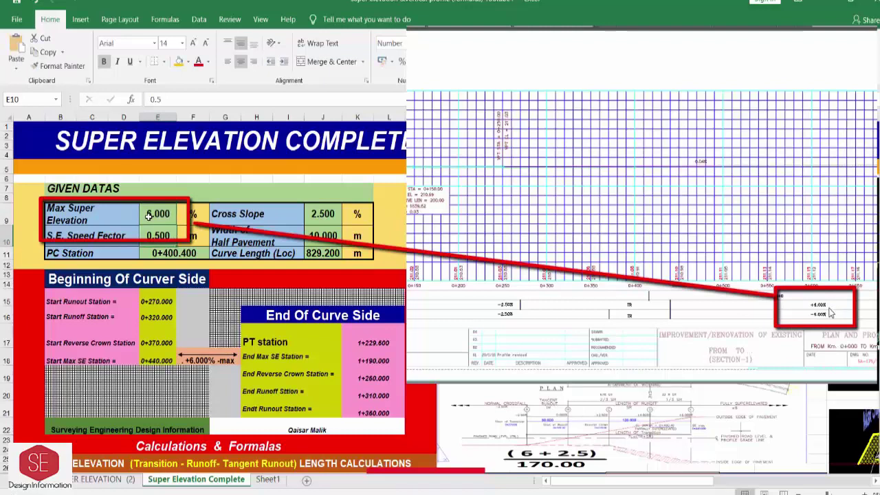
{"action": "left_click", "coordinate": [321, 214]}
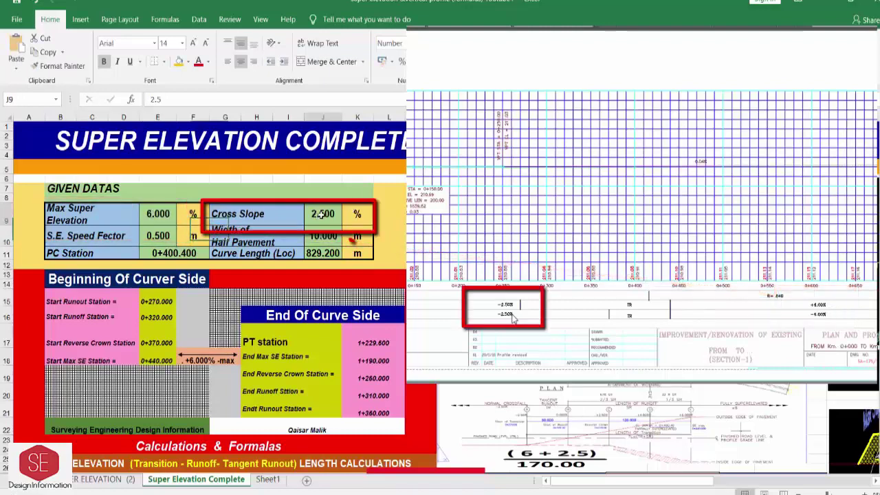
{"action": "type", "text": "2.5"}
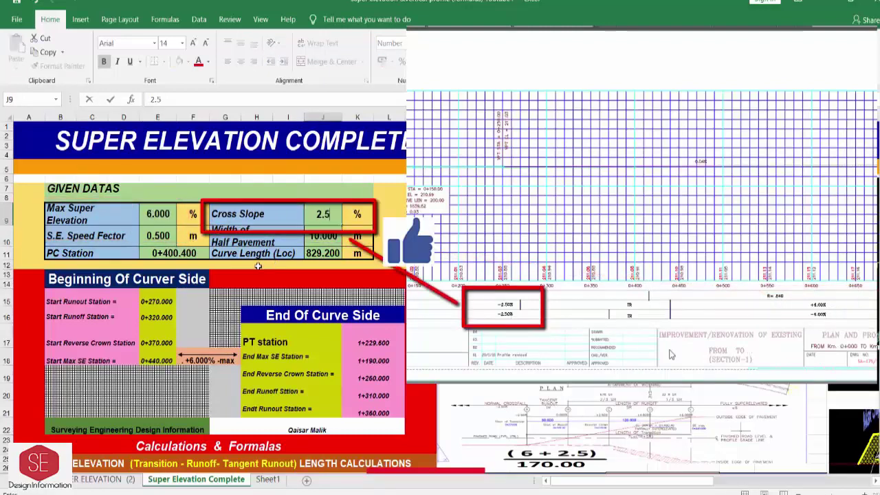
{"action": "key", "text": "Return"}
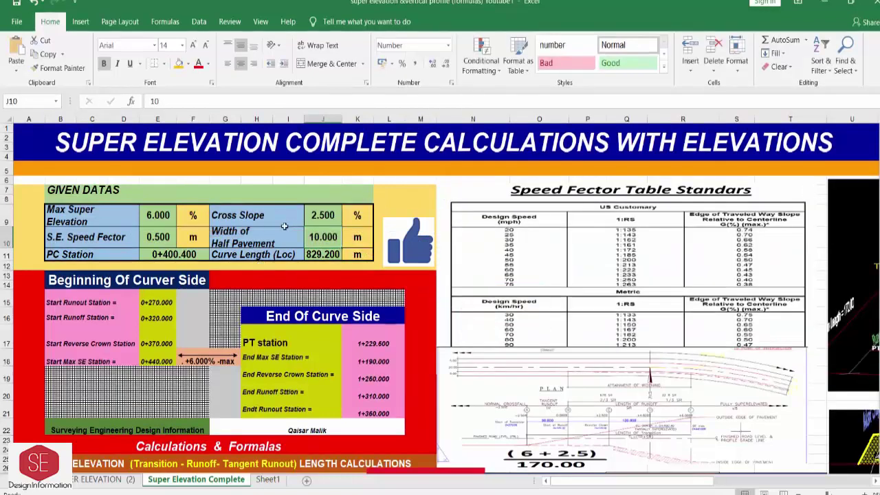
{"action": "left_click_drag", "start_coordinate": [543, 298], "coordinate": [368, 294]}
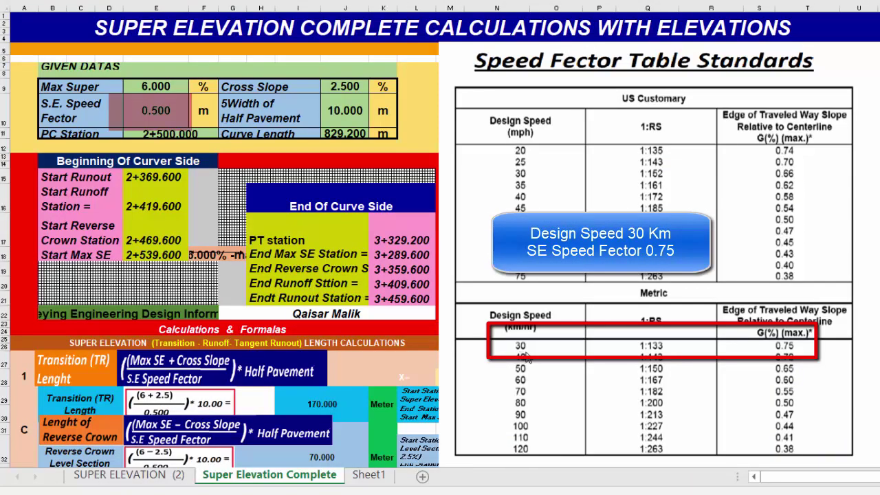
Try S.E. Speed Factor values 0.75 and then 0.65 in E10.
{"action": "left_click", "coordinate": [168, 112]}
{"action": "type", "text": "0."}
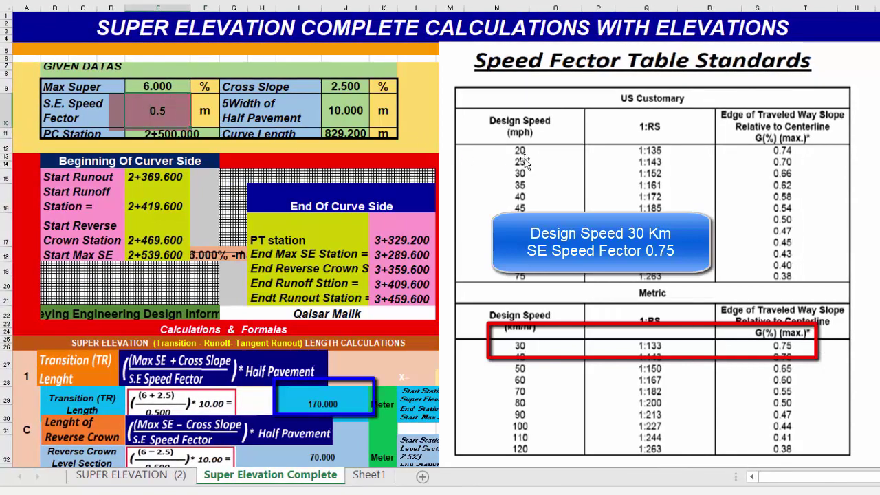
{"action": "type", "text": "75"}
{"action": "key", "text": "Return"}
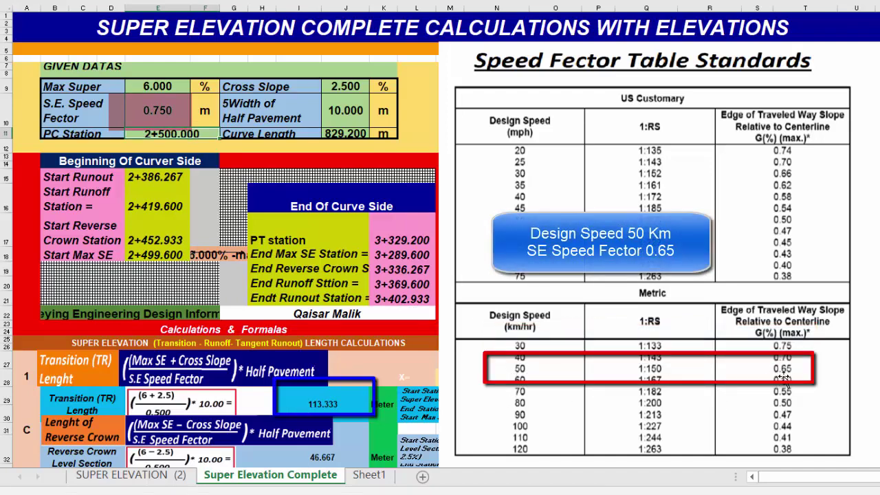
{"action": "left_click", "coordinate": [163, 113]}
{"action": "type", "text": ".65"}
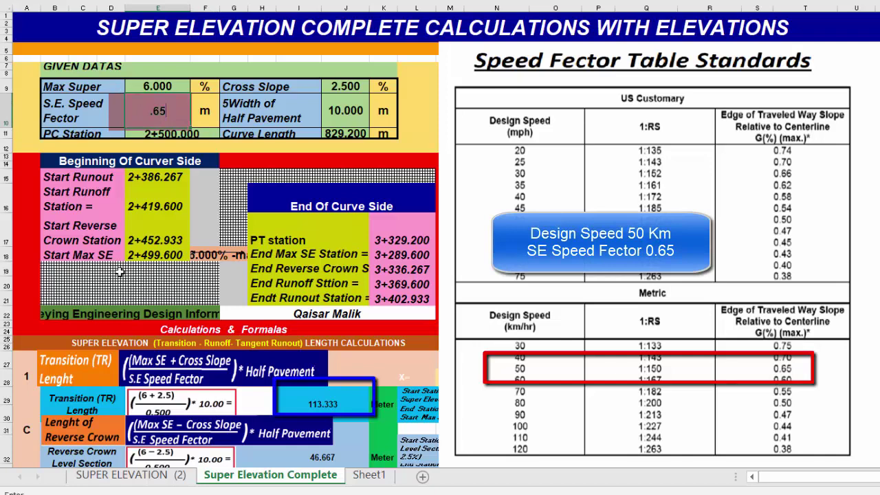
{"action": "key", "text": "Return"}
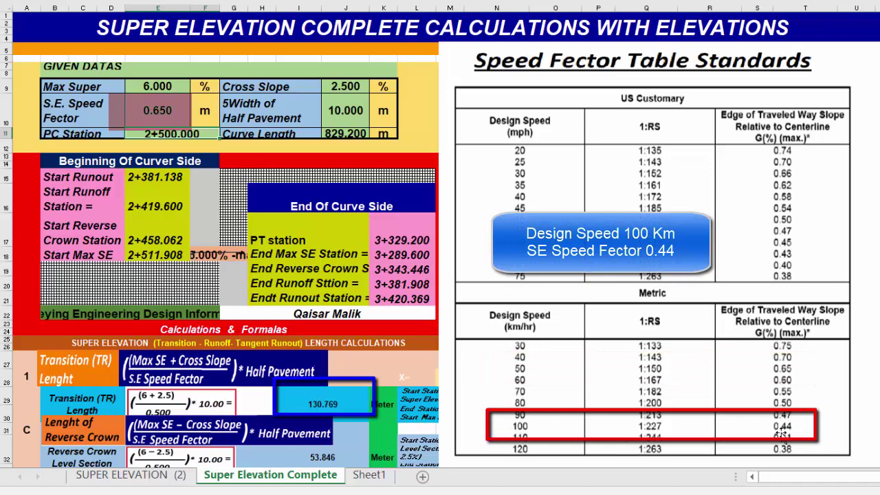
Try S.E. Speed Factor values 0.44 and then 0.41 in E10.
{"action": "key", "text": "Up"}
{"action": "type", "text": "0.44"}
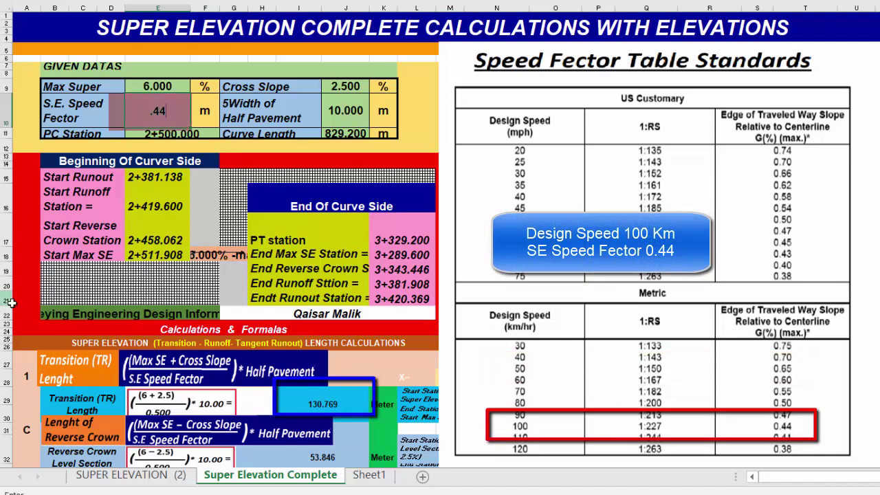
{"action": "key", "text": "Return"}
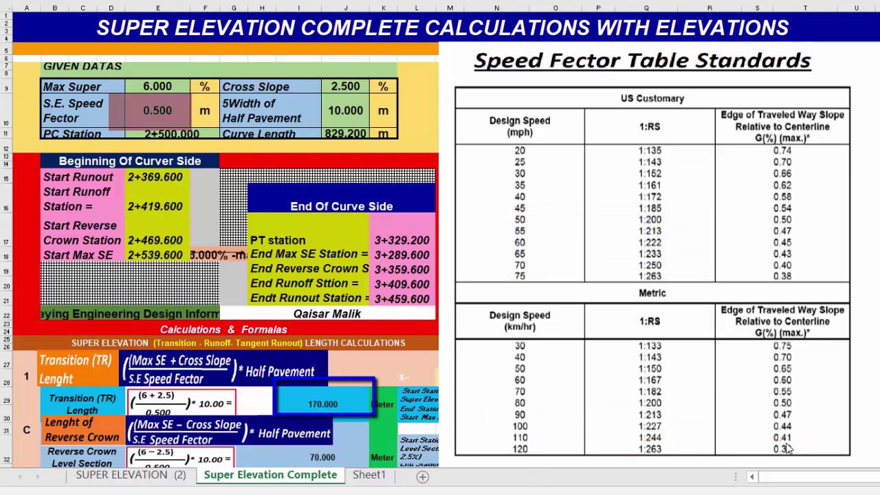
{"action": "left_click", "coordinate": [157, 111]}
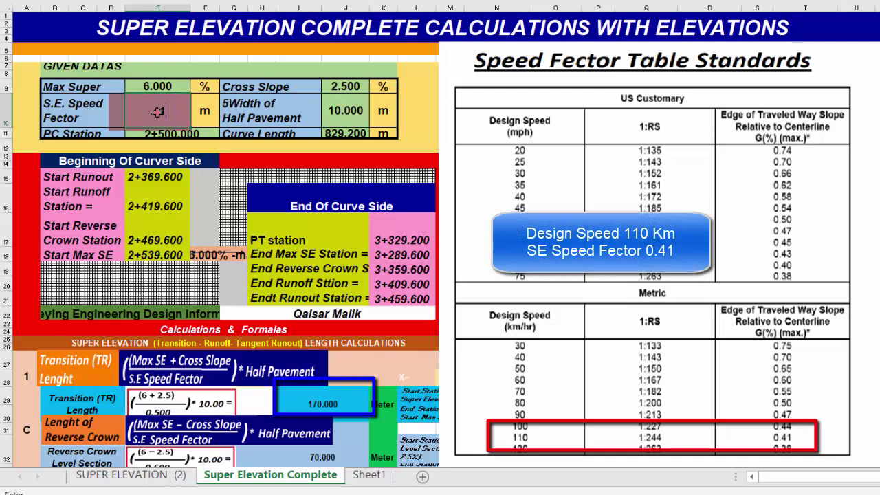
{"action": "type", "text": "0.41"}
{"action": "key", "text": "Return"}
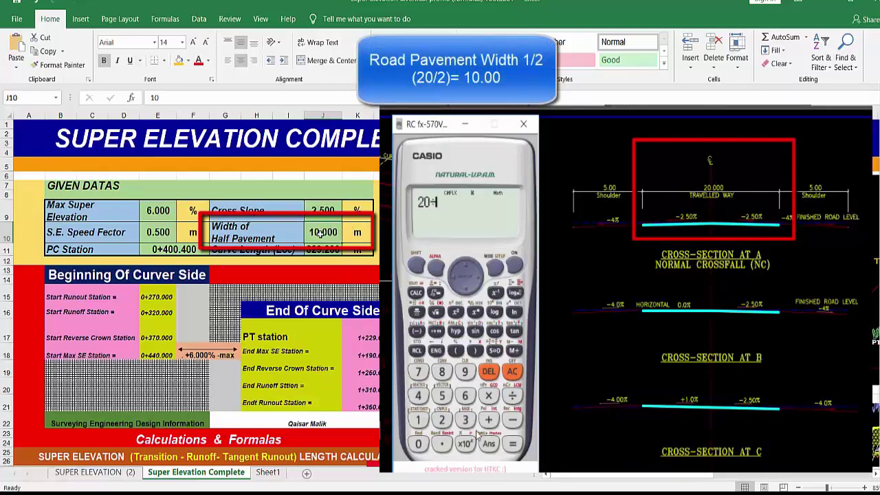
Enter 10.00 as the Width of Half Pavement in J10.
{"action": "type", "text": "10.00"}
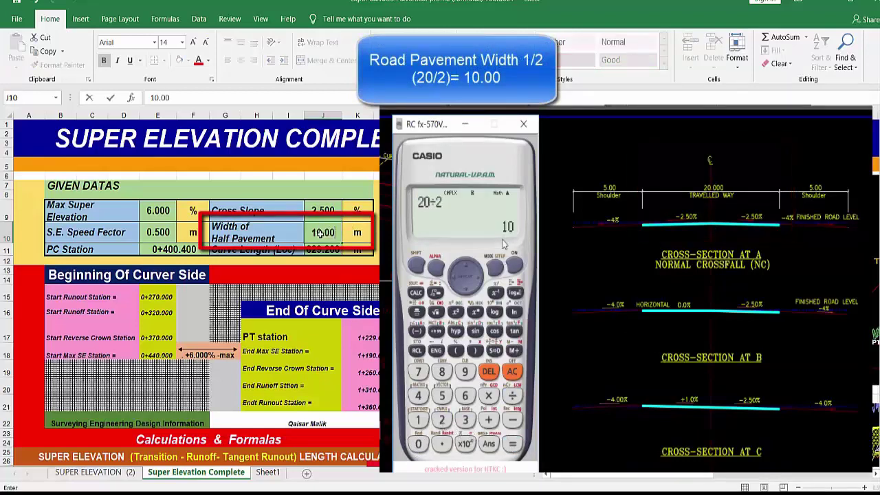
{"action": "key", "text": "Return"}
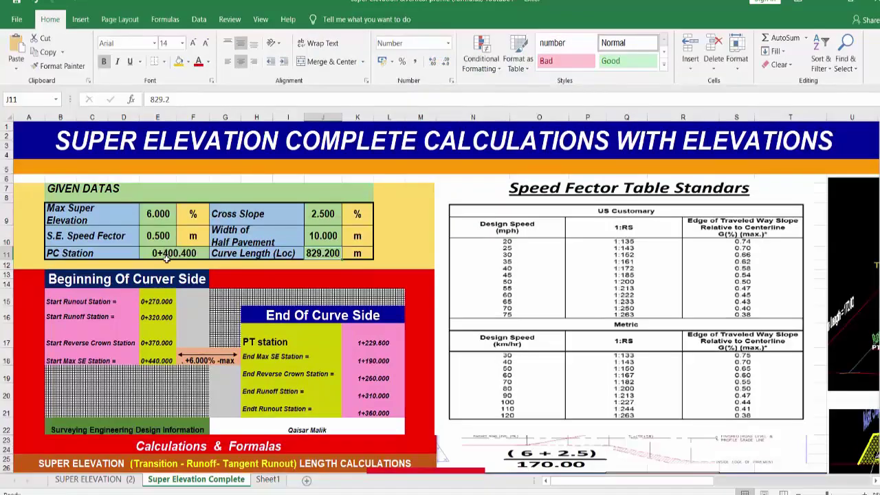
{"action": "left_click", "coordinate": [166, 259]}
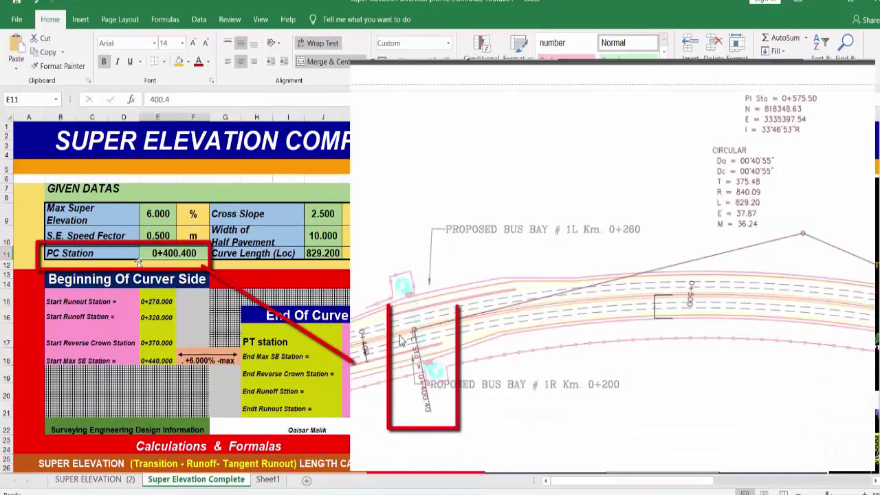
Enter PC Station 400.4 in E11 and Curve Length 829.2 in J11.
{"action": "type", "text": "400."}
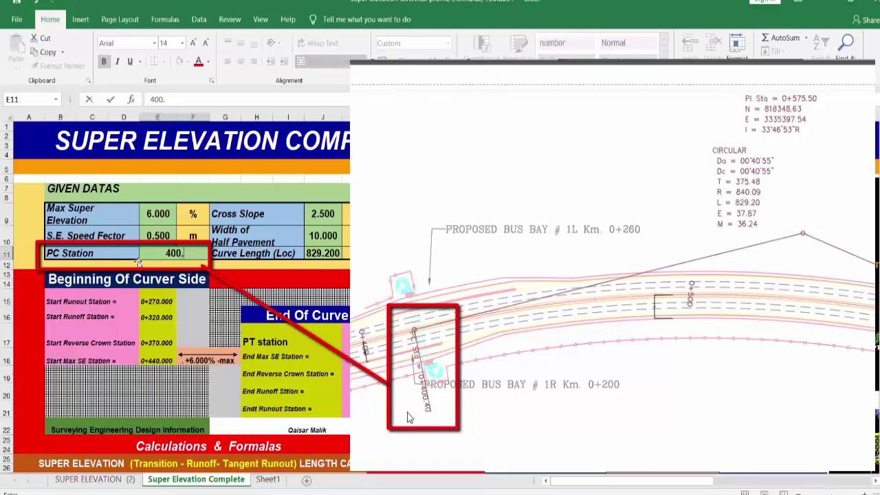
{"action": "type", "text": "4"}
{"action": "key", "text": "Return"}
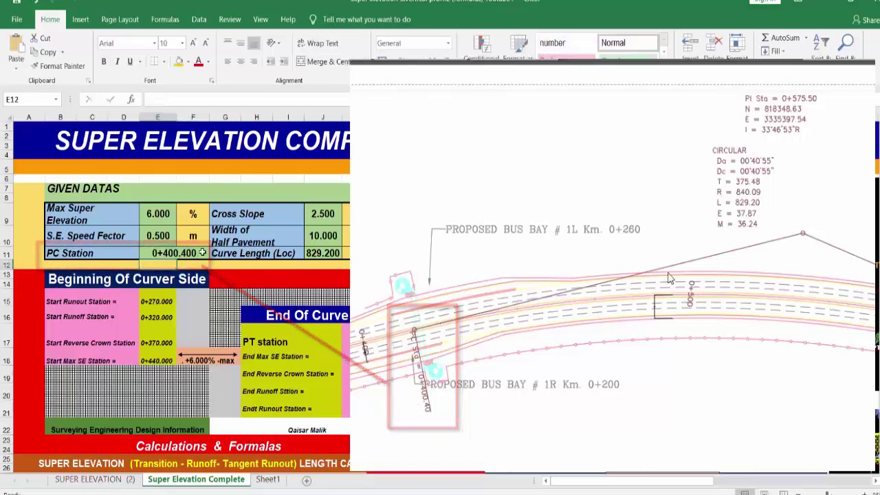
{"action": "left_click", "coordinate": [322, 253]}
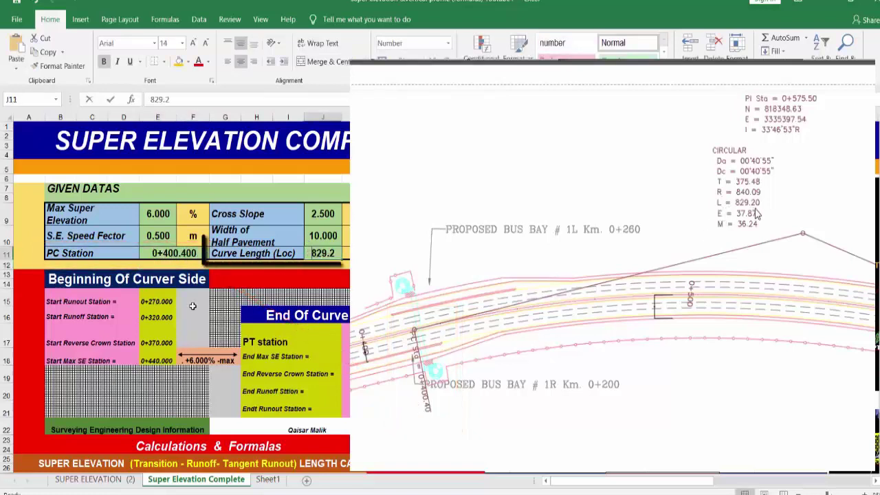
{"action": "type", "text": "829.2"}
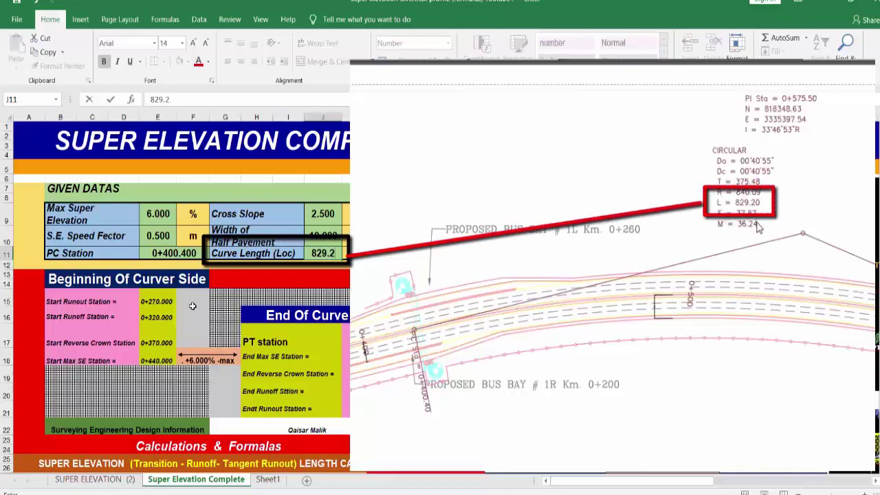
{"action": "key", "text": "Return"}
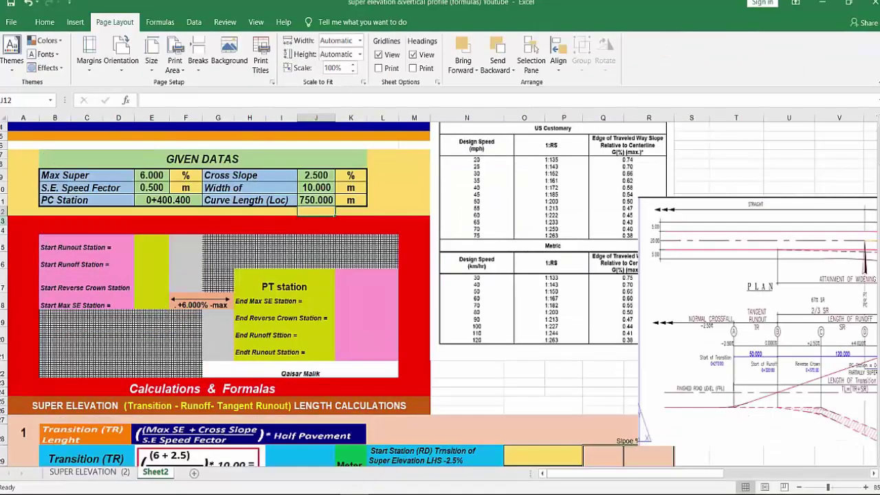
Hide rows 13 to 24.
{"action": "left_click_drag", "start_coordinate": [4, 220], "coordinate": [4, 399]}
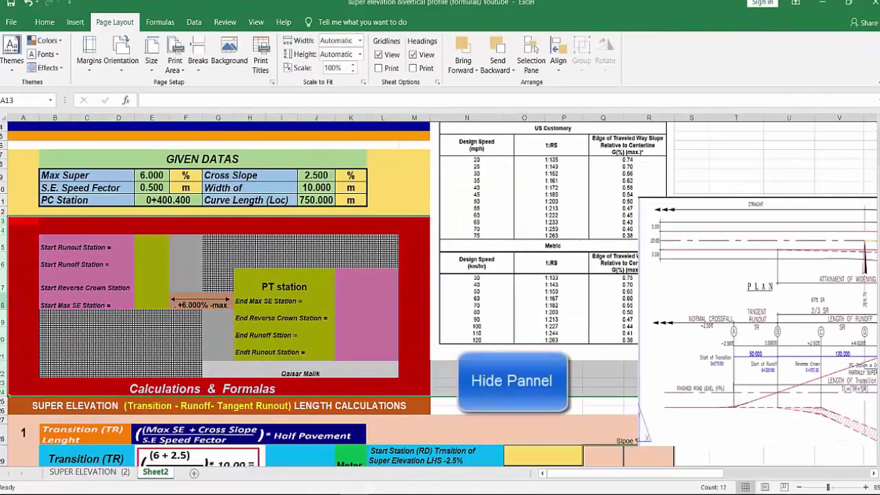
{"action": "right_click", "coordinate": [4, 297]}
{"action": "left_click", "coordinate": [35, 444]}
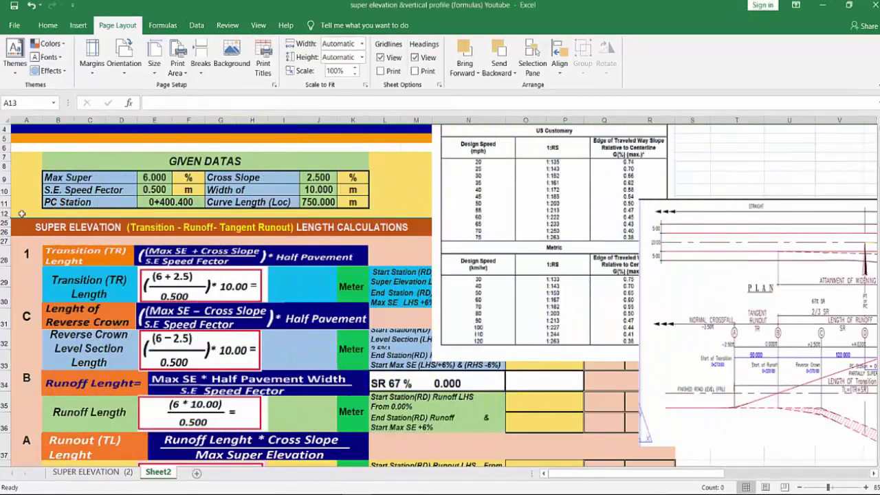
Nudge the speed table picture right and enlarge the Transition (TR) formula picture.
{"action": "left_click_drag", "start_coordinate": [492, 247], "coordinate": [549, 247]}
{"action": "left_click", "coordinate": [198, 243]}
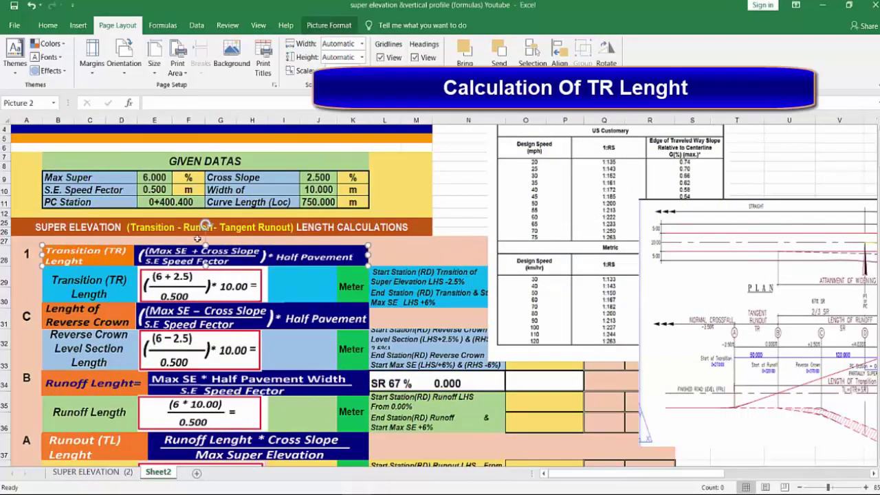
{"action": "left_click_drag", "start_coordinate": [197, 243], "coordinate": [206, 199]}
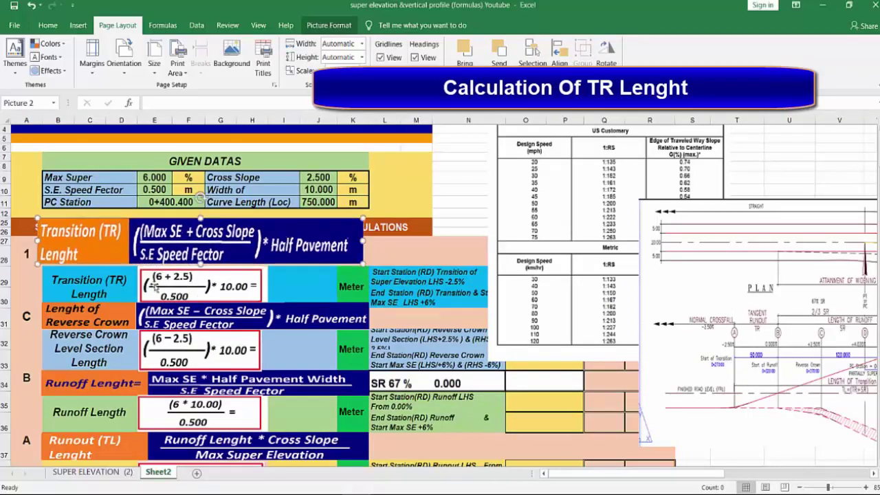
{"action": "left_click", "coordinate": [163, 284]}
Start the Transition Length formula in I29 with (E9+J9), mirroring it on the calculator.
{"action": "left_click", "coordinate": [275, 289]}
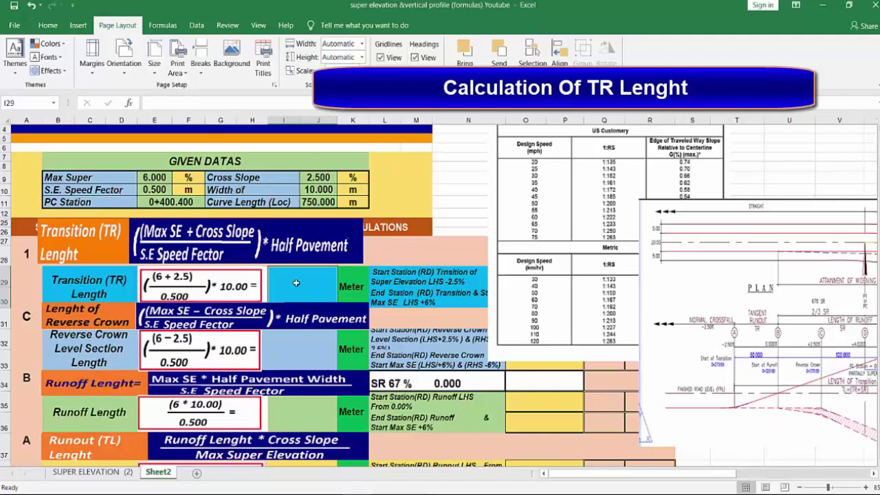
{"action": "type", "text": "="}
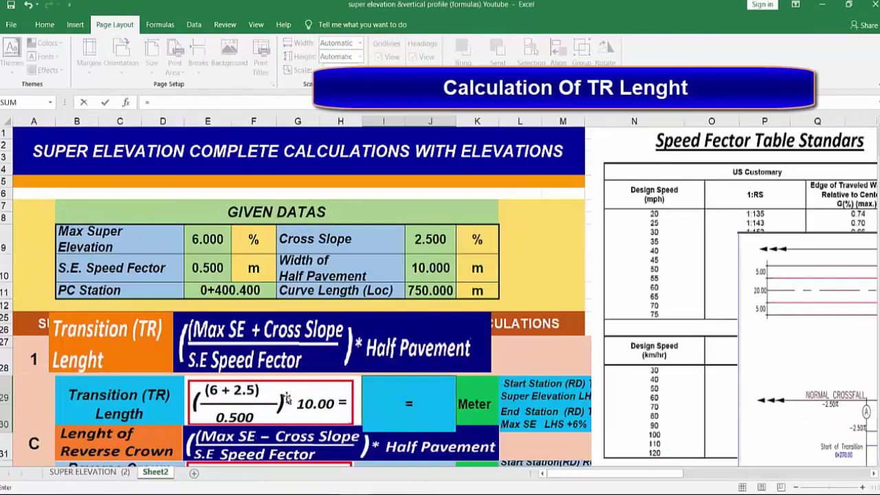
{"action": "type", "text": "(("}
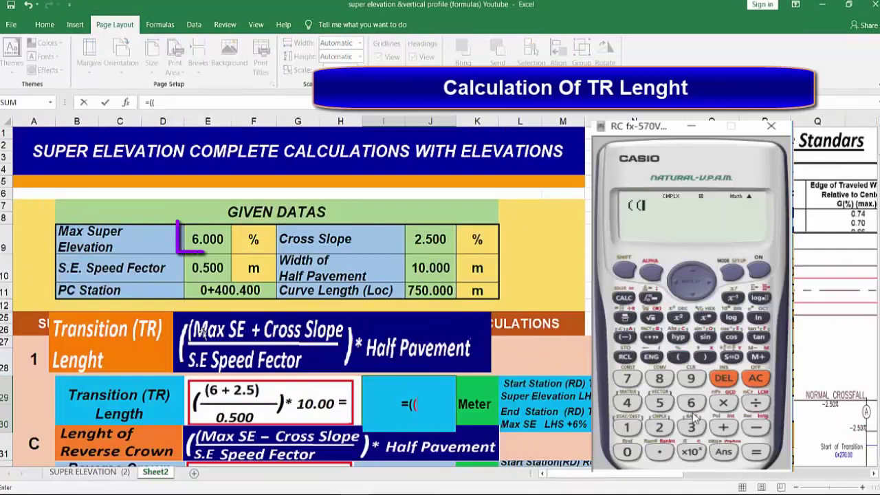
{"action": "left_click", "coordinate": [208, 239]}
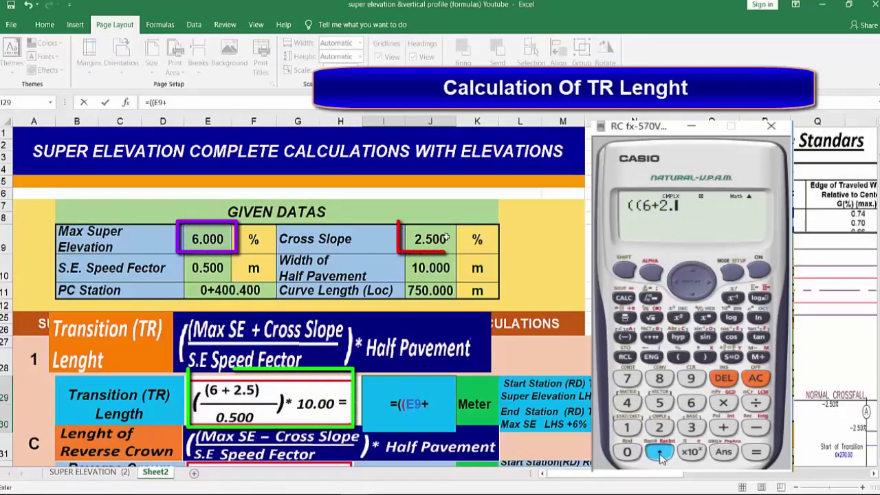
{"action": "left_click", "coordinate": [660, 452]}
{"action": "left_click", "coordinate": [444, 239]}
{"action": "left_click", "coordinate": [659, 402]}
{"action": "type", "text": ")"}
{"action": "left_click", "coordinate": [704, 357]}
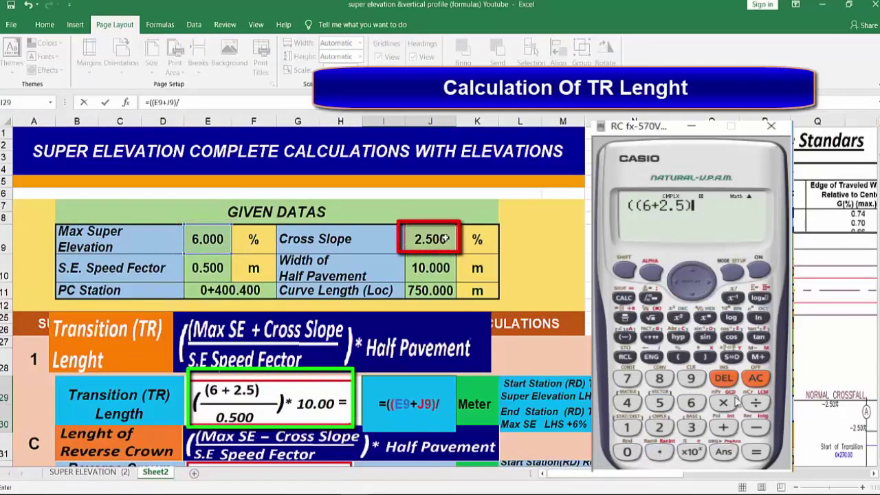
{"action": "left_click", "coordinate": [756, 403]}
{"action": "type", "text": "/"}
Complete =((E9+J9)/E10)*J10 and confirm it gives 170.000, matching the calculator.
{"action": "left_click", "coordinate": [209, 268]}
{"action": "left_click", "coordinate": [659, 452]}
{"action": "left_click", "coordinate": [659, 402]}
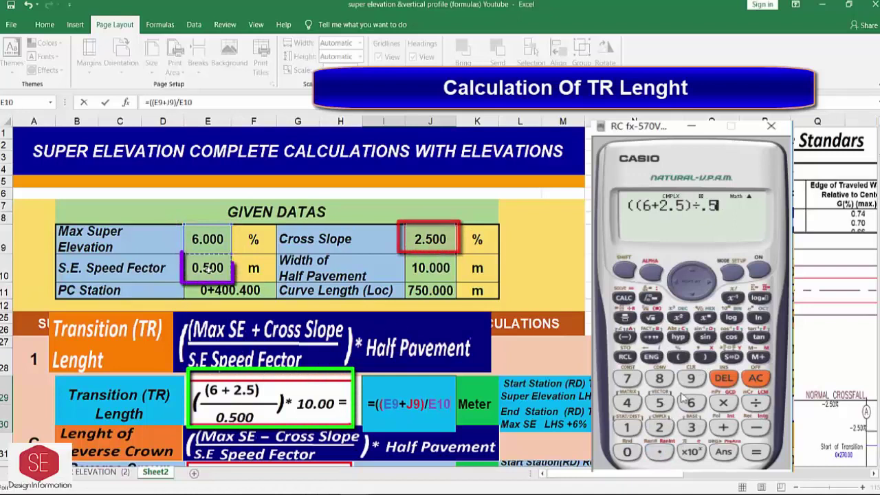
{"action": "type", "text": ")"}
{"action": "left_click", "coordinate": [704, 357]}
{"action": "left_click", "coordinate": [723, 402]}
{"action": "type", "text": "*"}
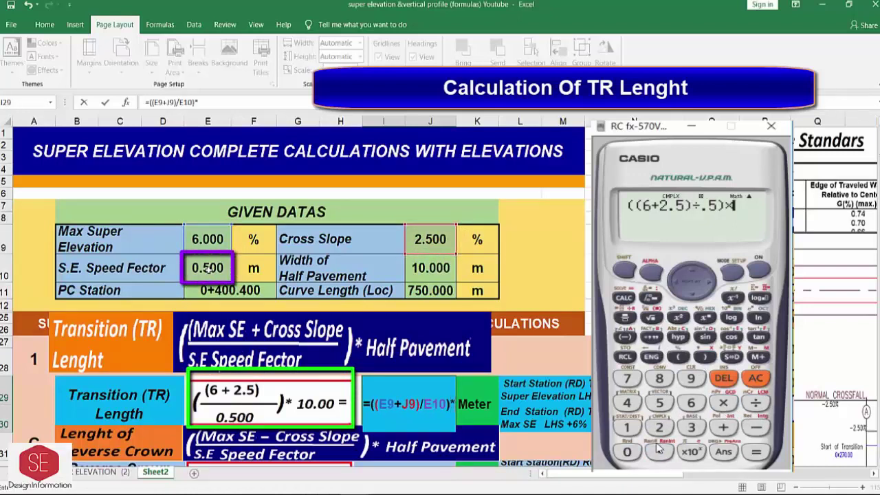
{"action": "left_click", "coordinate": [430, 268]}
{"action": "left_click", "coordinate": [626, 427]}
{"action": "left_click", "coordinate": [627, 452]}
{"action": "left_click", "coordinate": [755, 454]}
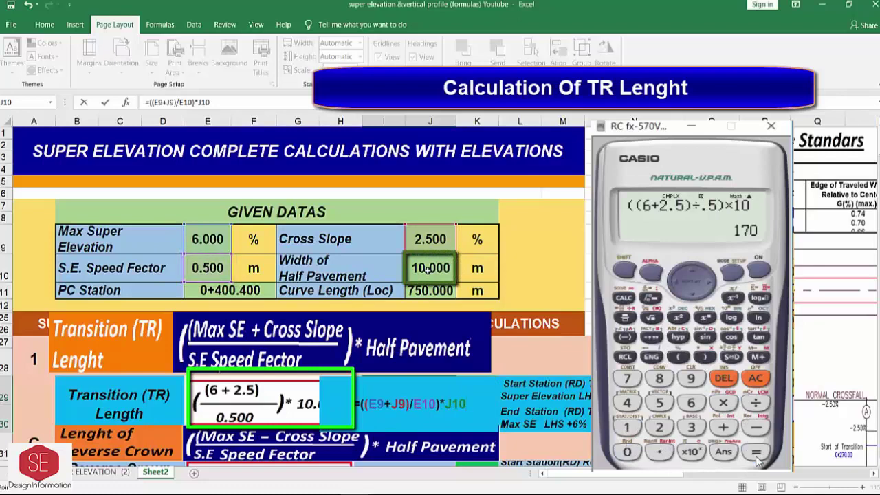
{"action": "key", "text": "Return"}
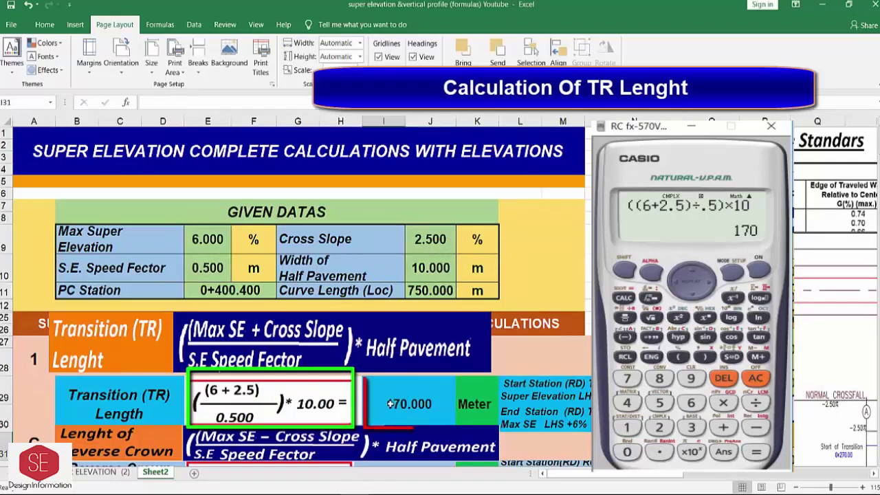
{"action": "double_click", "coordinate": [429, 397]}
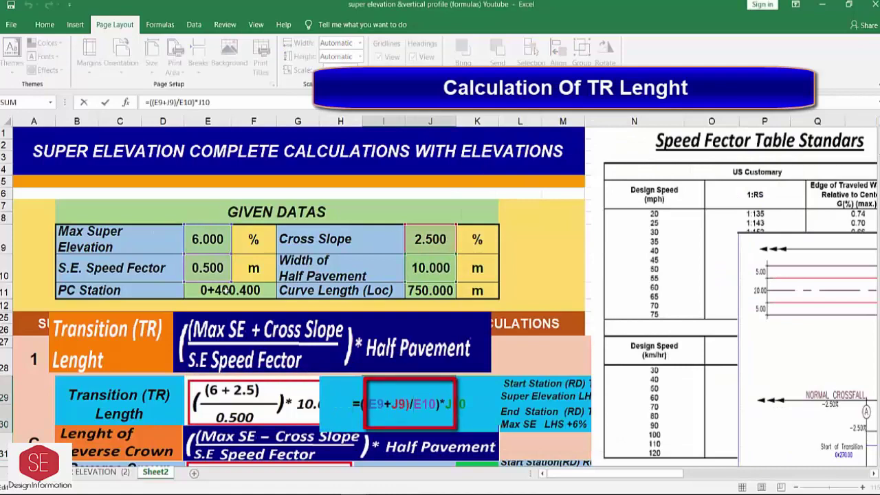
{"action": "key", "text": "Return"}
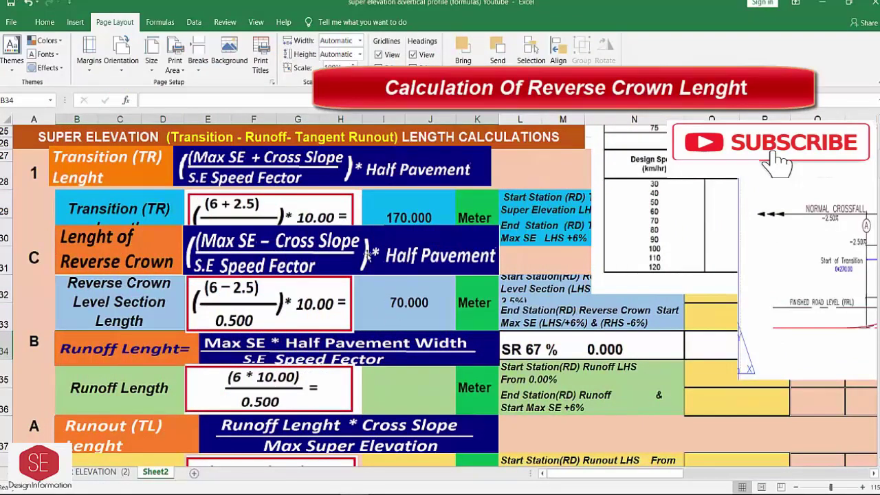
Enter =((E9-J9)/E10)*J10 in I32 for the Reverse Crown section length.
{"action": "left_click", "coordinate": [388, 302]}
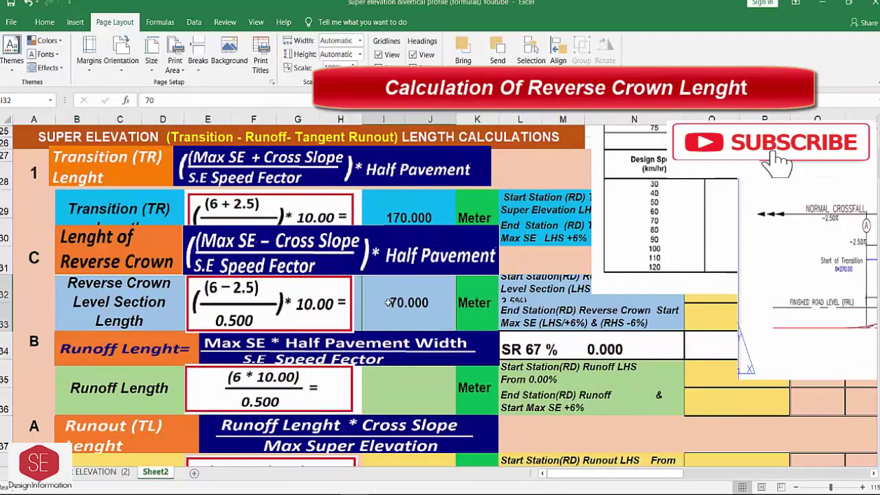
{"action": "type", "text": "=(("}
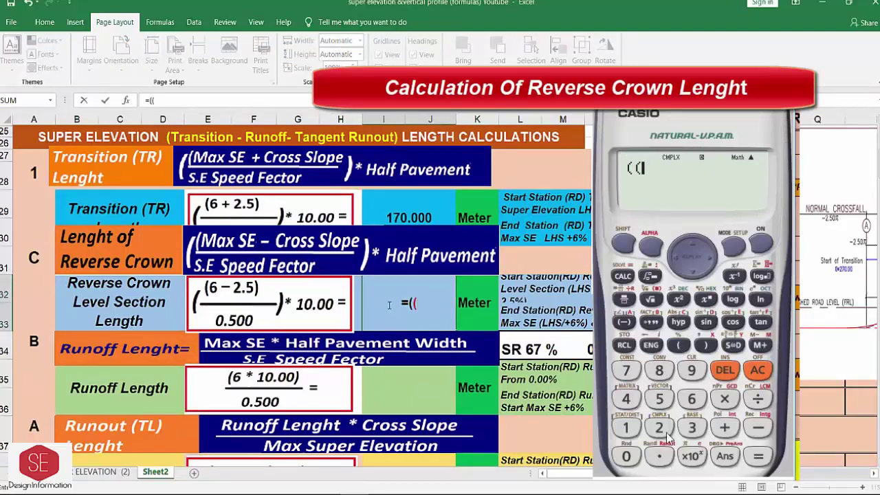
{"action": "scroll", "coordinate": [389, 305], "scroll_direction": "up", "scroll_amount": 3}
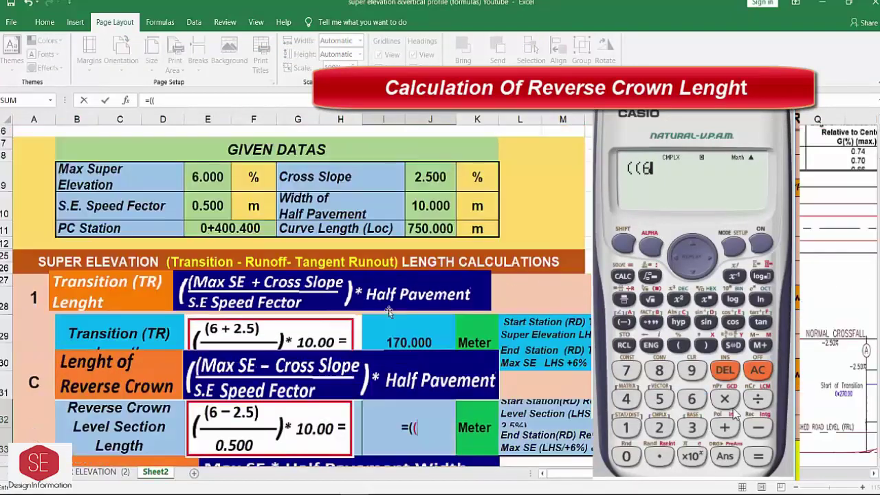
{"action": "left_click", "coordinate": [198, 176]}
{"action": "type", "text": "-"}
{"action": "left_click", "coordinate": [440, 176]}
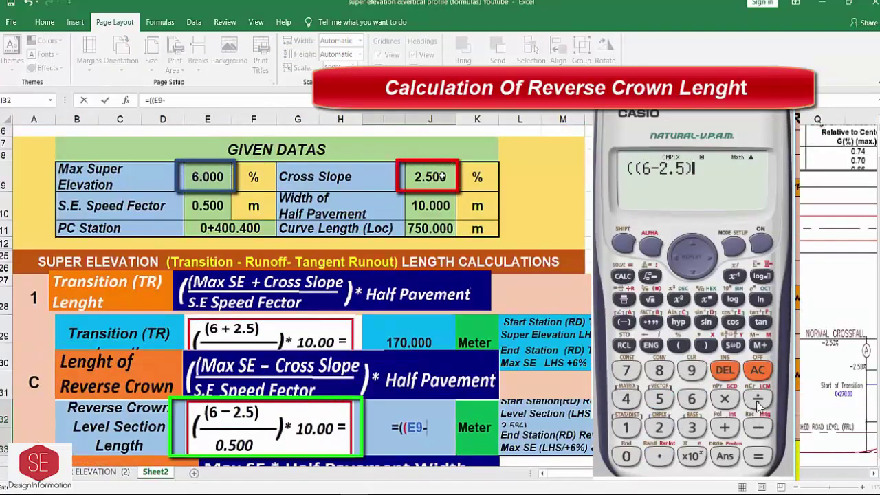
{"action": "type", "text": "J9)/"}
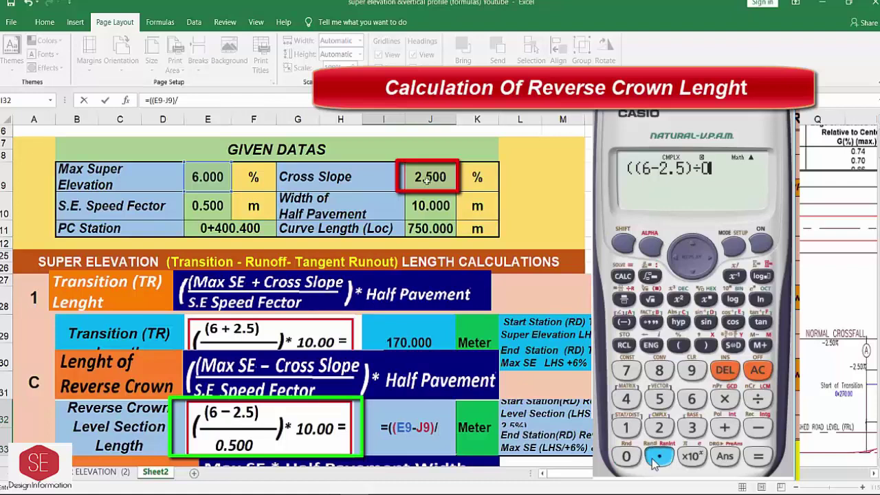
{"action": "left_click", "coordinate": [207, 206]}
{"action": "type", "text": ")"}
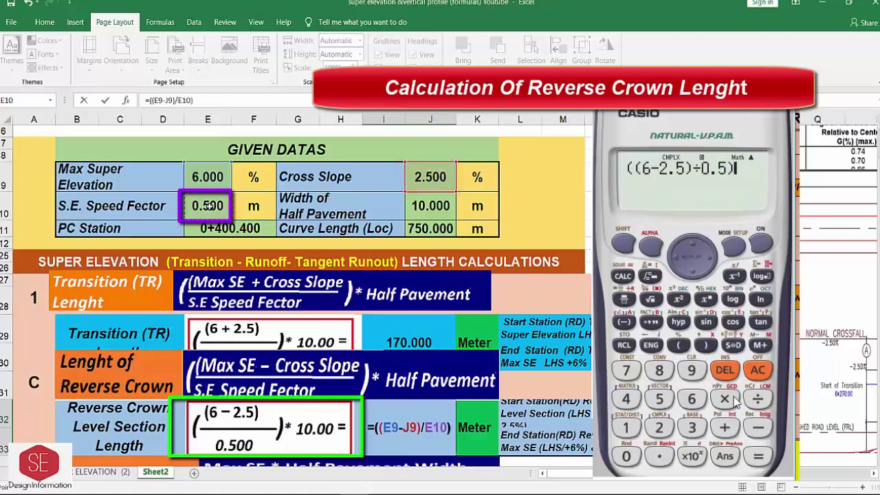
{"action": "type", "text": "*"}
{"action": "left_click", "coordinate": [430, 206]}
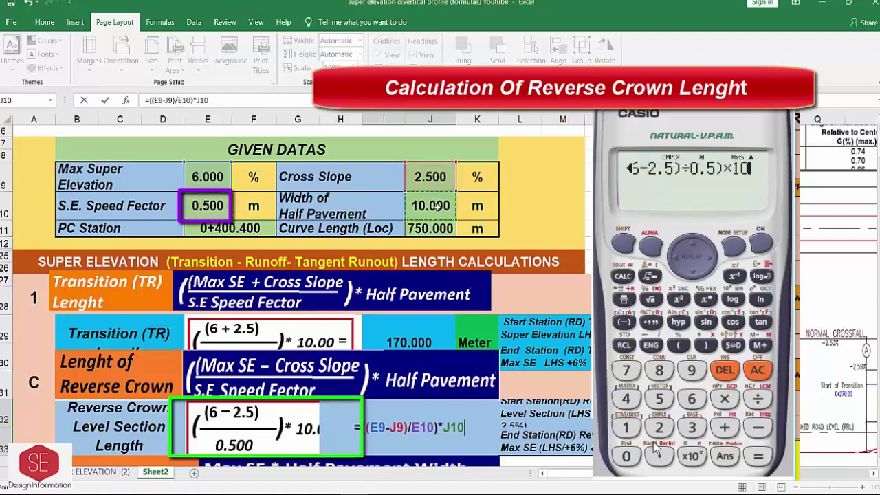
{"action": "key", "text": "Return"}
Verify the Reverse Crown result of 70 on the calculator and in the formula.
{"action": "left_click", "coordinate": [756, 454]}
{"action": "key", "text": "F2"}
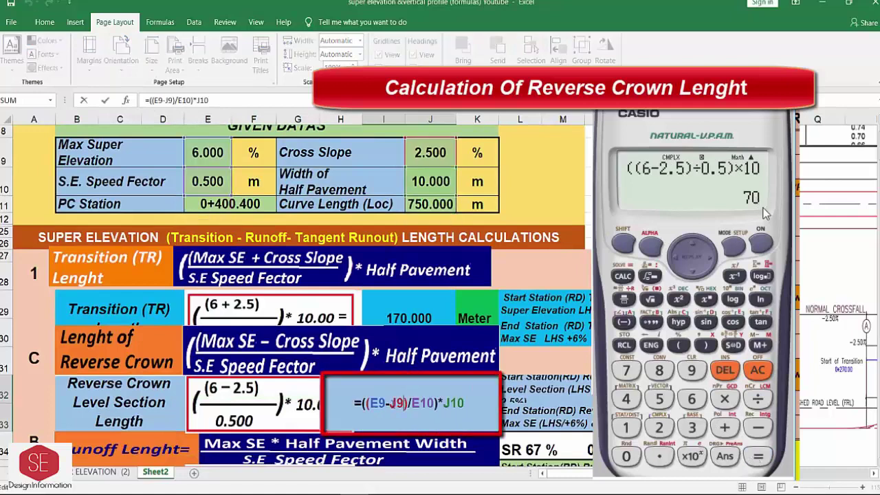
{"action": "key", "text": "Escape"}
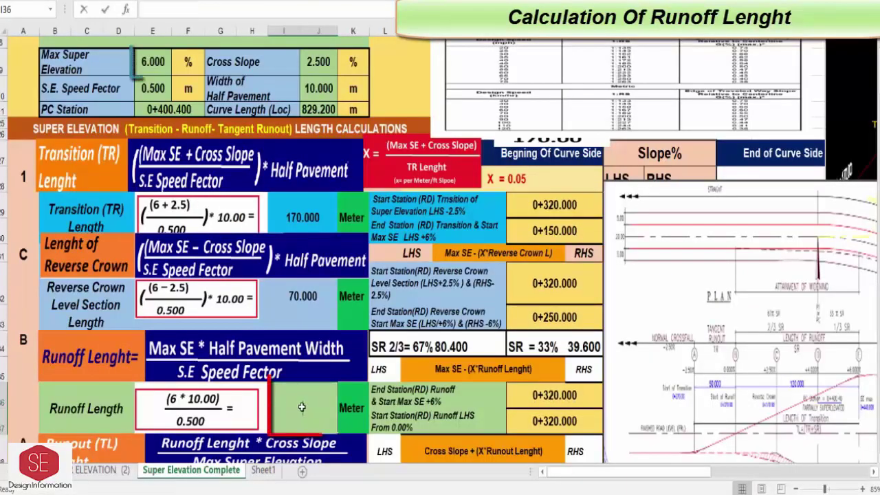
Enter =(E9*J10)/E10 in I36, giving a Runoff Length of 120.000 m.
{"action": "type", "text": "=("}
{"action": "left_click", "coordinate": [150, 61]}
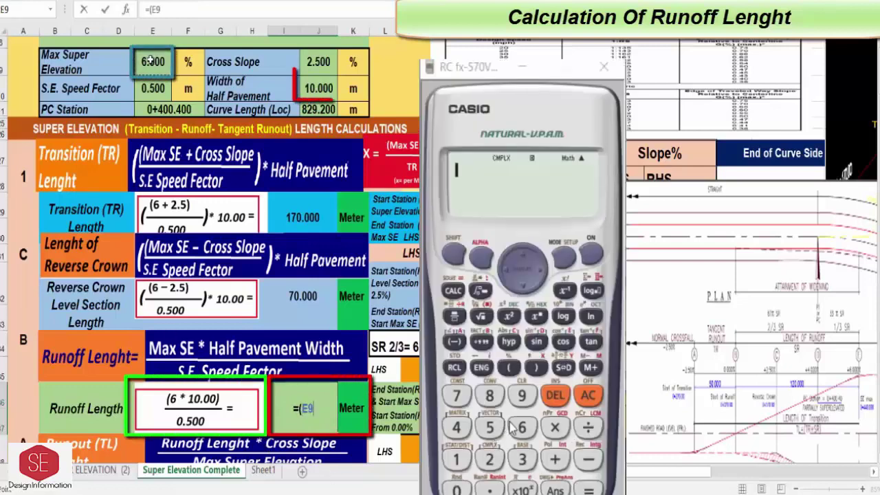
{"action": "type", "text": "*"}
{"action": "left_click", "coordinate": [316, 86]}
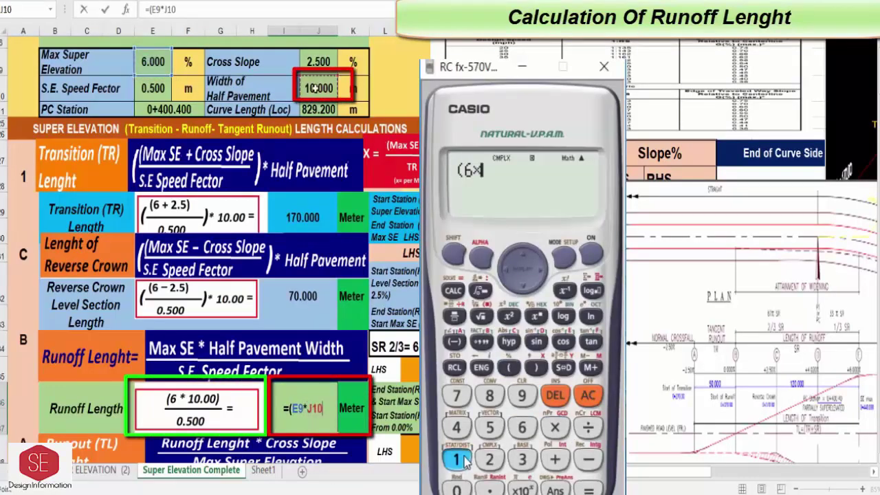
{"action": "type", "text": ")"}
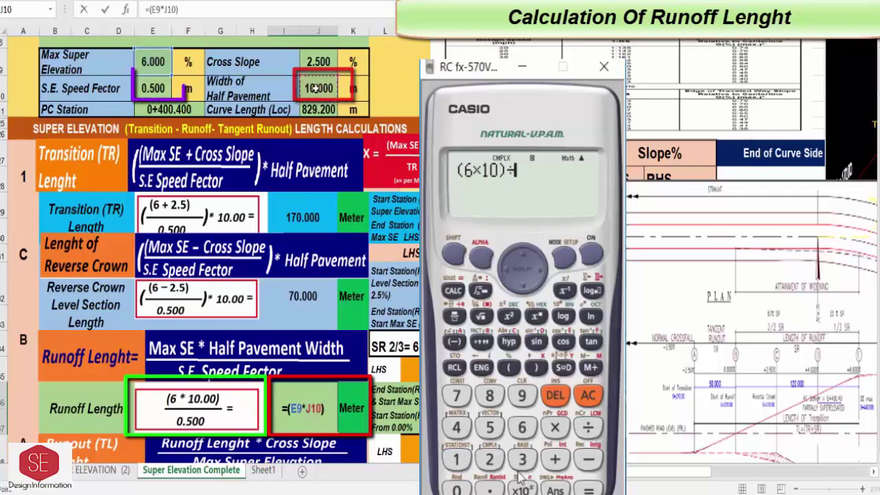
{"action": "type", "text": "/"}
{"action": "left_click", "coordinate": [153, 86]}
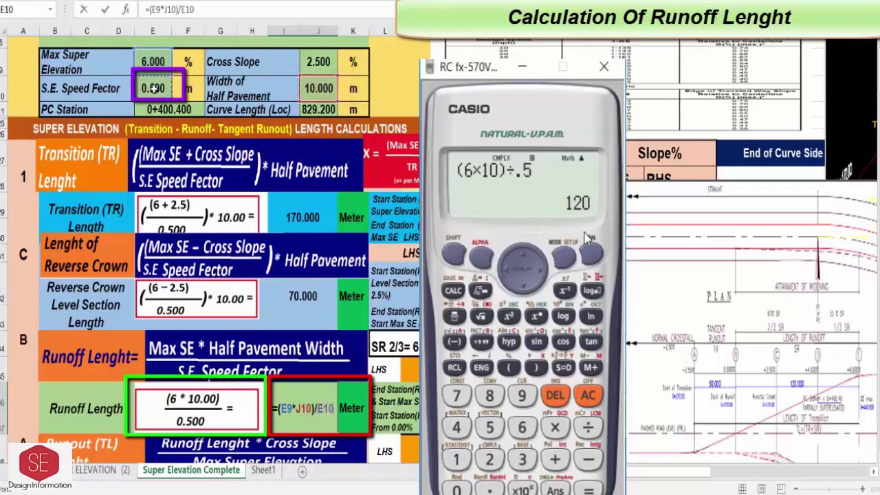
{"action": "key", "text": "Return"}
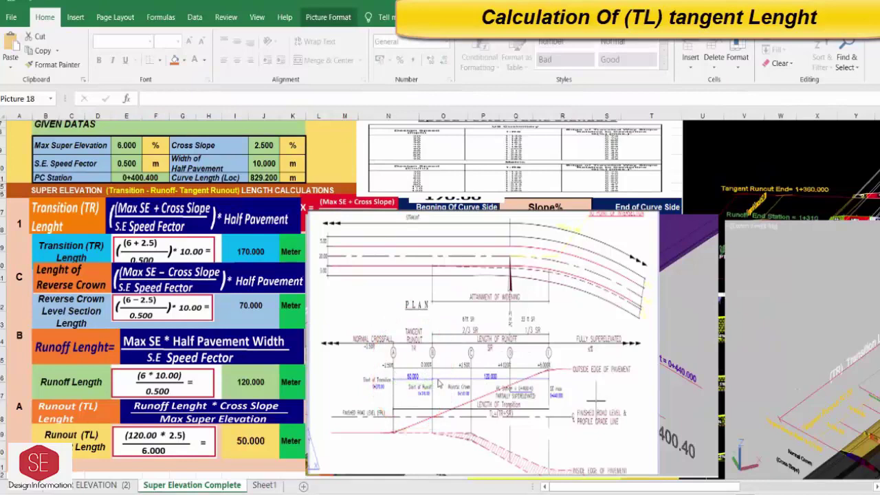
Begin the Runout formula in I39 with I36, entering 120 on the calculator as a check.
{"action": "left_click", "coordinate": [249, 440]}
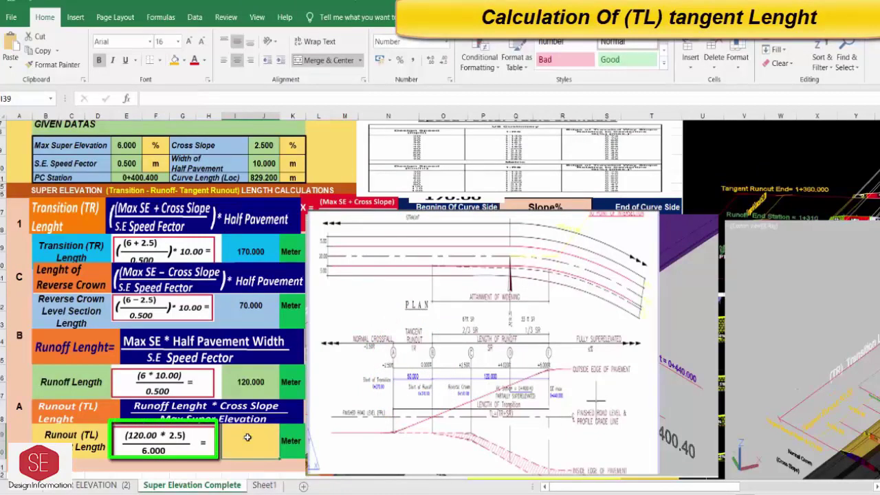
{"action": "type", "text": "=("}
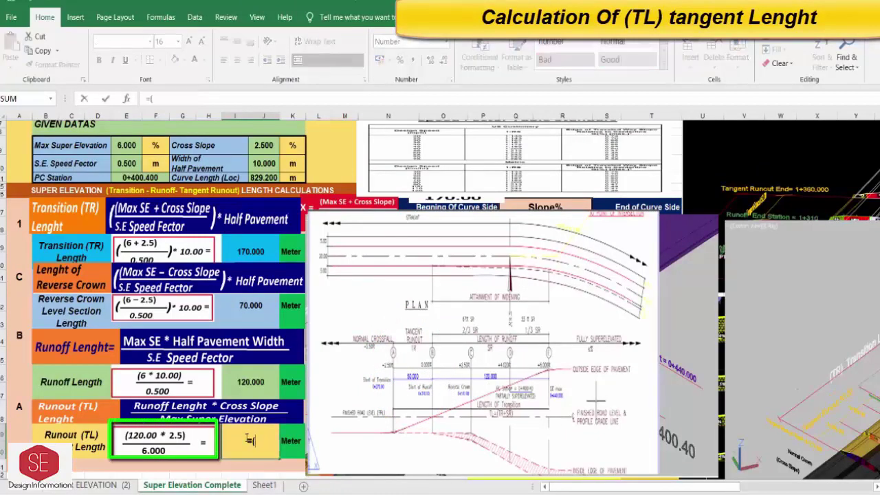
{"action": "left_click", "coordinate": [250, 381]}
{"action": "left_click", "coordinate": [445, 326]}
{"action": "left_click", "coordinate": [393, 409]}
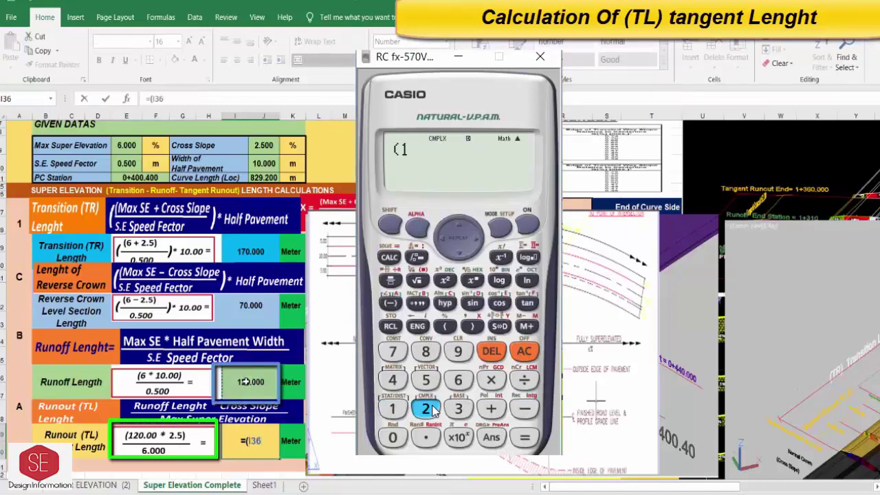
{"action": "left_click", "coordinate": [426, 409]}
{"action": "left_click", "coordinate": [393, 438]}
{"action": "left_click", "coordinate": [491, 380]}
{"action": "type", "text": "*"}
Finish =(I36*J9)/E9, confirming 50 on the calculator and in the cell.
{"action": "left_click", "coordinate": [426, 409]}
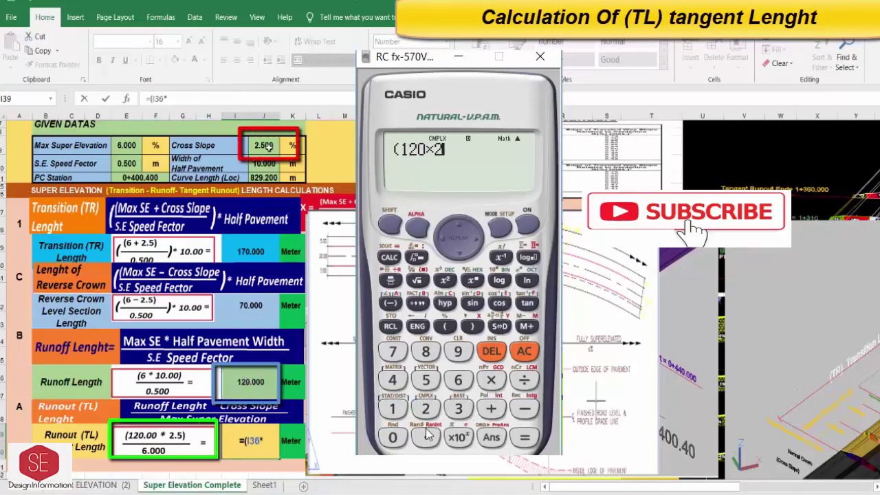
{"action": "left_click", "coordinate": [425, 438]}
{"action": "left_click", "coordinate": [425, 380]}
{"action": "left_click", "coordinate": [263, 145]}
{"action": "left_click", "coordinate": [471, 326]}
{"action": "left_click", "coordinate": [524, 380]}
{"action": "type", "text": ")"}
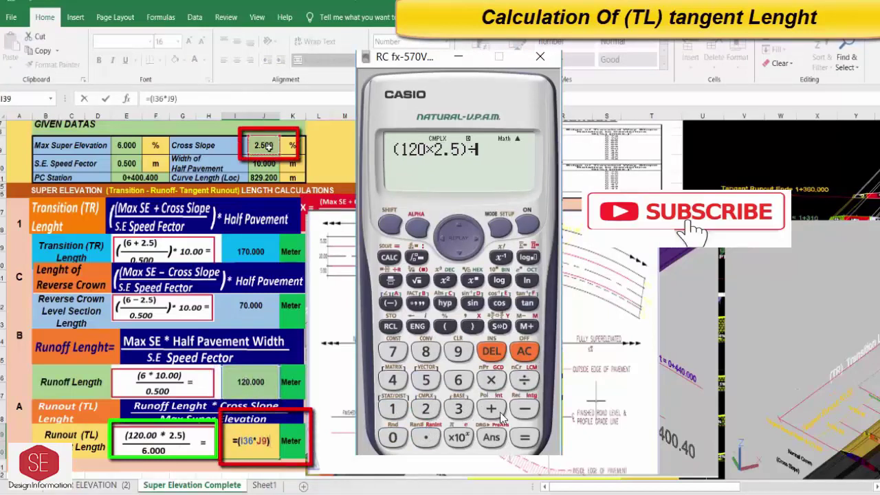
{"action": "left_click", "coordinate": [457, 380]}
{"action": "type", "text": "/"}
{"action": "left_click", "coordinate": [524, 438]}
{"action": "left_click", "coordinate": [126, 145]}
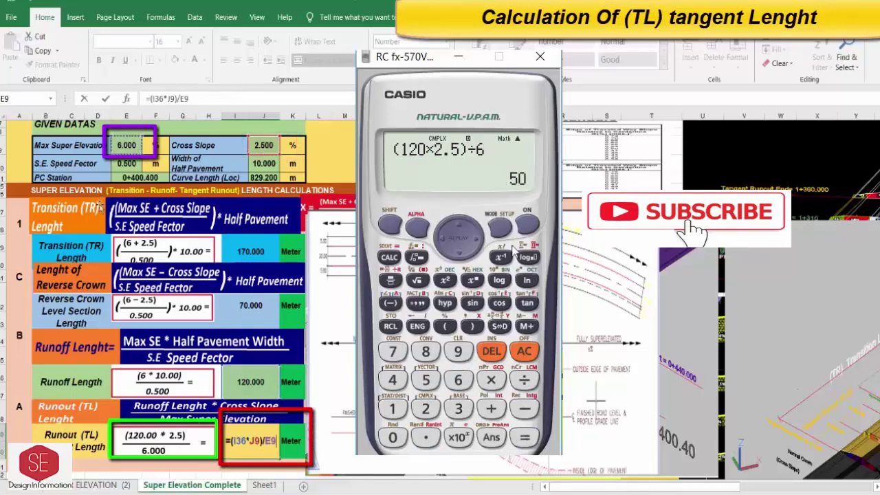
{"action": "key", "text": "Return"}
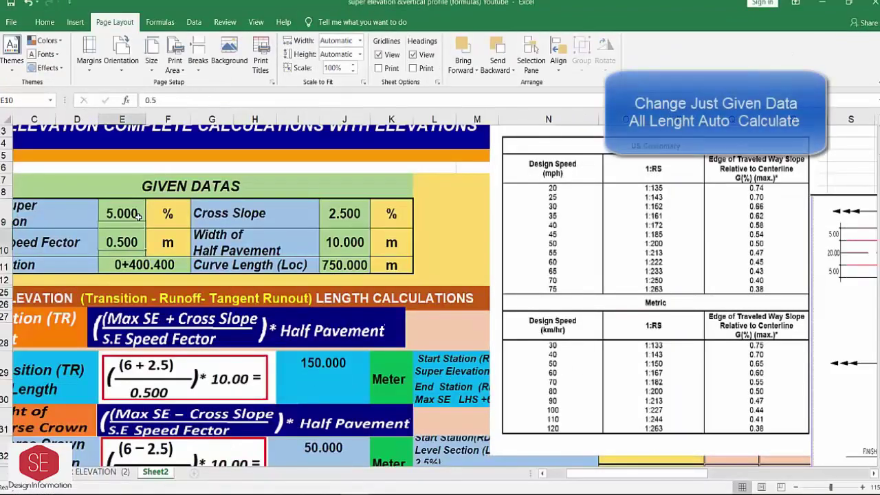
Try a cross slope of 1.500 to watch the lengths recalculate.
{"action": "scroll", "coordinate": [323, 344], "scroll_direction": "down", "scroll_amount": 1}
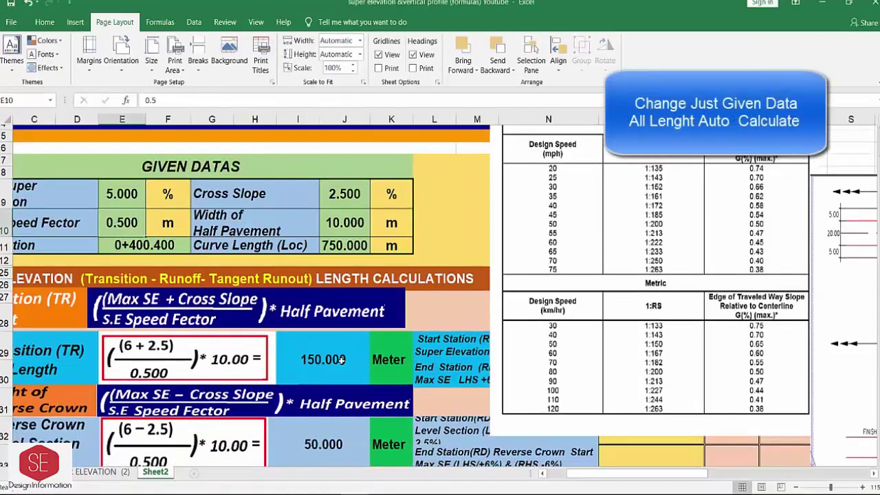
{"action": "scroll", "coordinate": [323, 343], "scroll_direction": "down", "scroll_amount": 2}
{"action": "scroll", "coordinate": [330, 378], "scroll_direction": "up", "scroll_amount": 2}
{"action": "double_click", "coordinate": [335, 182]}
{"action": "key", "text": "Delete"}
{"action": "type", "text": "1"}
{"action": "key", "text": "Return"}
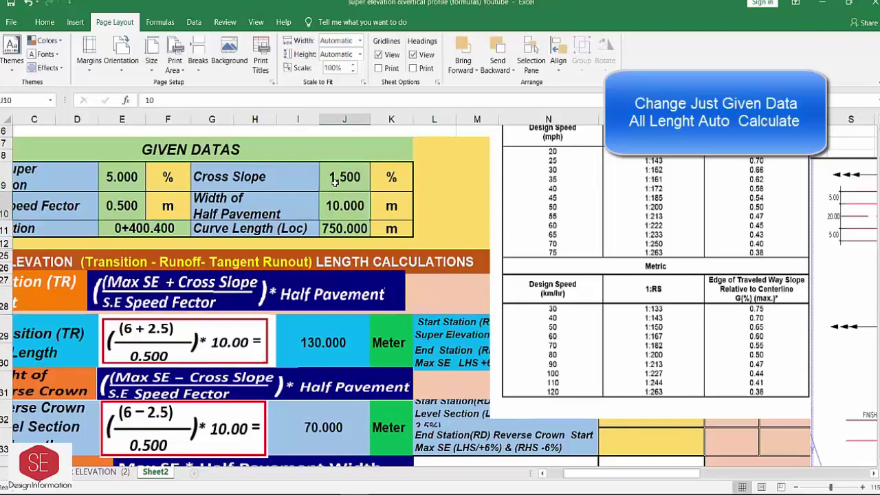
Change the S.E. speed factor to 0.700, then to 0.650.
{"action": "key", "text": "Left"}
{"action": "key", "text": "Left"}
{"action": "key", "text": "Left"}
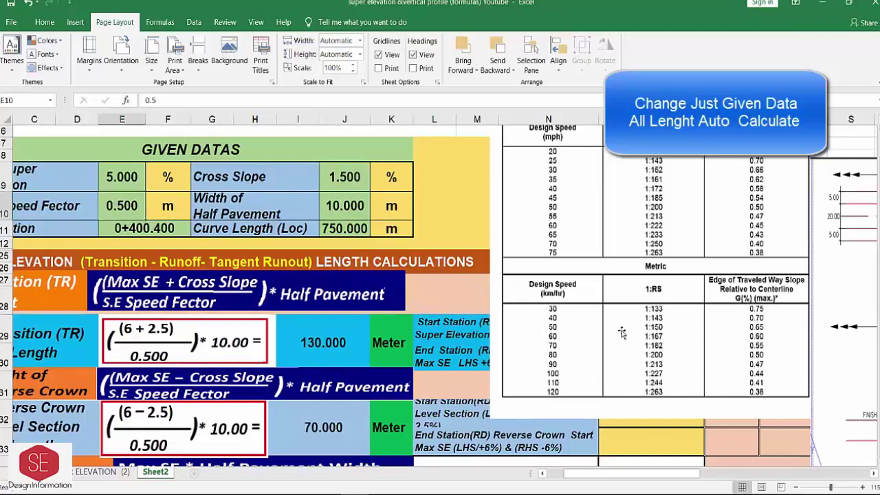
{"action": "key", "text": "BackSpace"}
{"action": "type", "text": "7"}
{"action": "key", "text": "Return"}
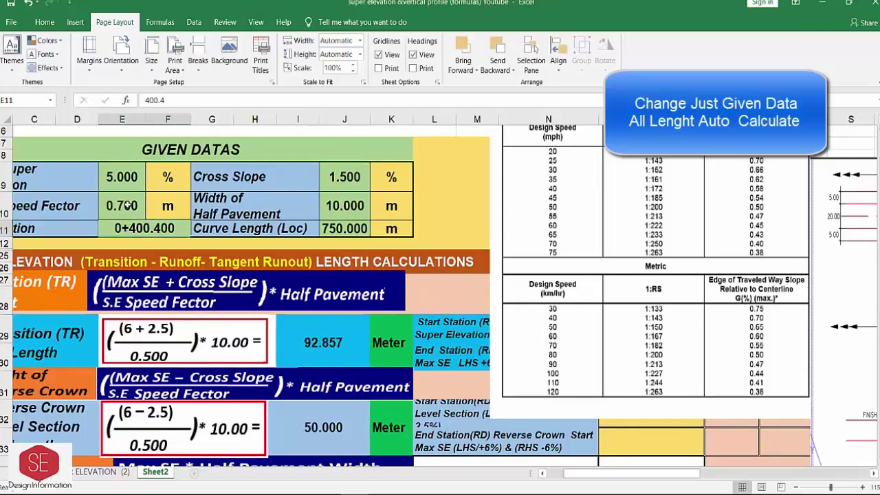
{"action": "left_click", "coordinate": [127, 205]}
{"action": "type", "text": "0.65"}
{"action": "key", "text": "Return"}
{"action": "scroll", "coordinate": [334, 273], "scroll_direction": "down", "scroll_amount": 3}
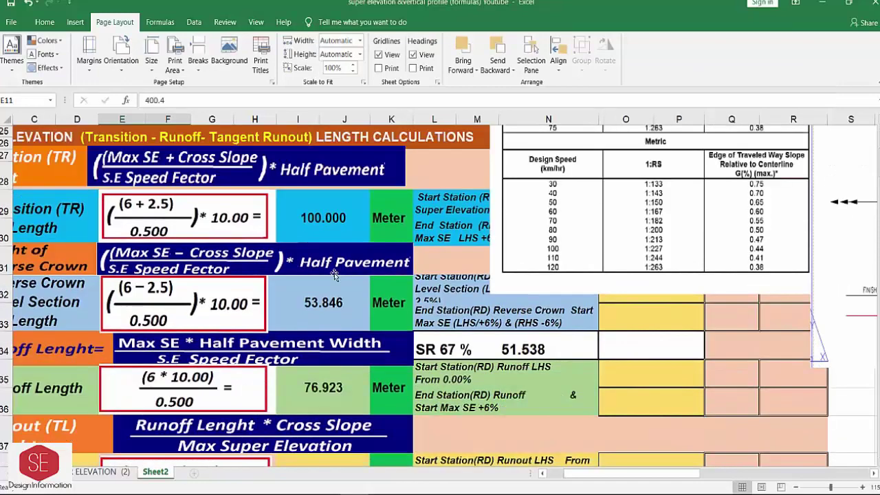
{"action": "scroll", "coordinate": [329, 418], "scroll_direction": "down", "scroll_amount": 1}
{"action": "left_click_drag", "start_coordinate": [586, 473], "coordinate": [569, 488]}
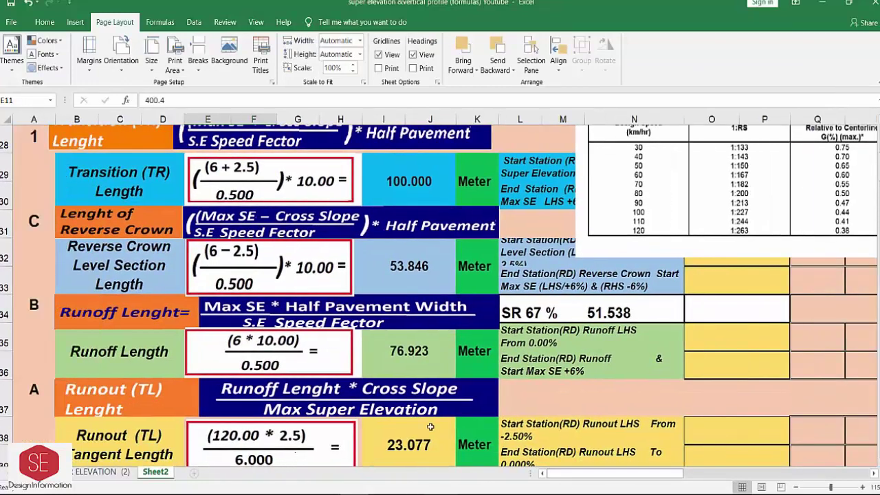
{"action": "scroll", "coordinate": [421, 262], "scroll_direction": "up", "scroll_amount": 5}
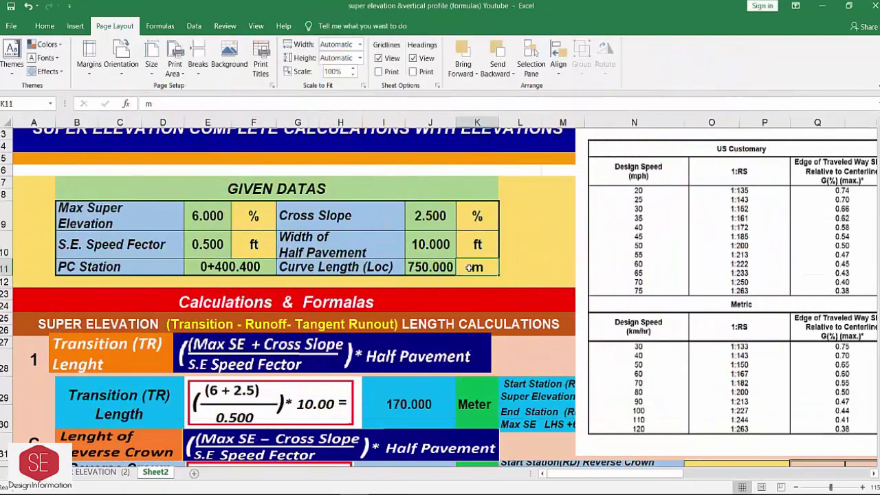
Set the half-pavement width to 32.808 ft.
{"action": "left_click", "coordinate": [433, 234]}
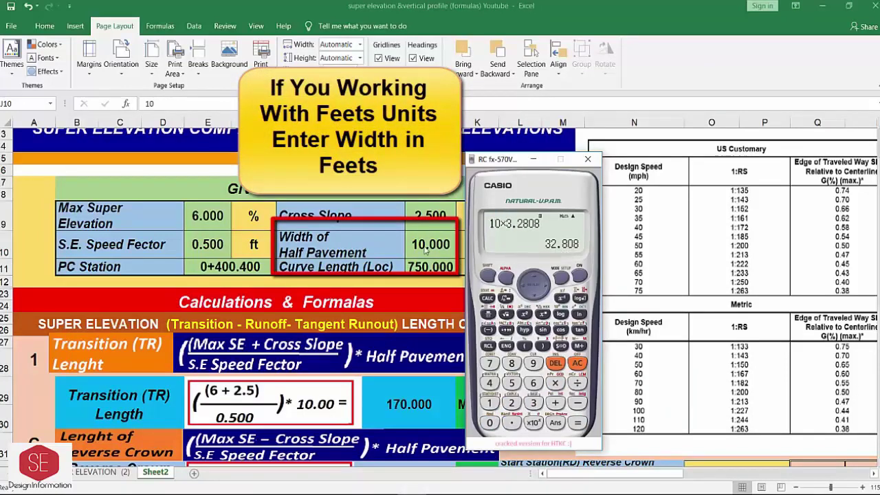
{"action": "type", "text": "32.808"}
{"action": "key", "text": "Return"}
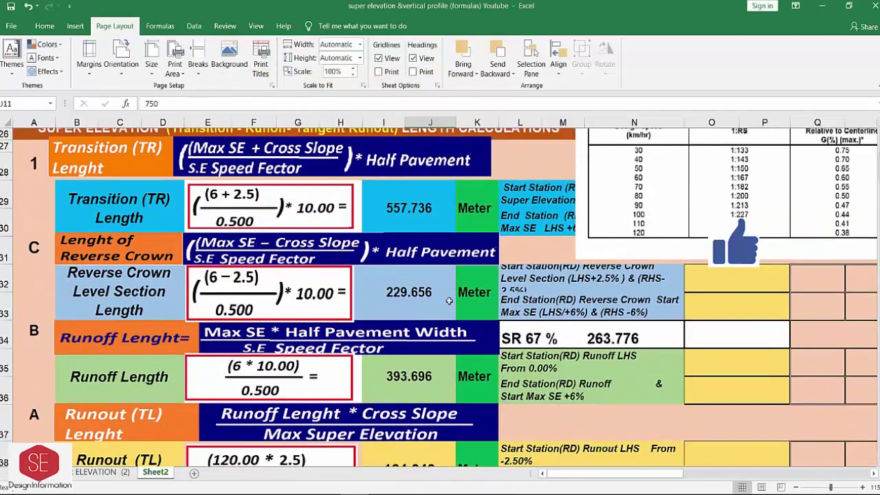
Add ft unit labels beside the transition, reverse crown and runoff lengths in K29, K32 and K35.
{"action": "left_click", "coordinate": [479, 213]}
{"action": "type", "text": "ft"}
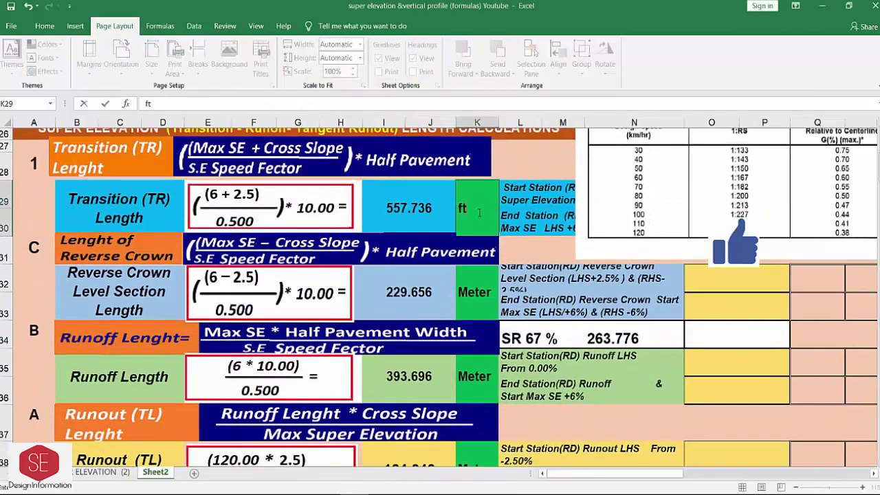
{"action": "left_click", "coordinate": [479, 292]}
{"action": "type", "text": "ft"}
{"action": "left_click", "coordinate": [478, 378]}
{"action": "type", "text": "fe"}
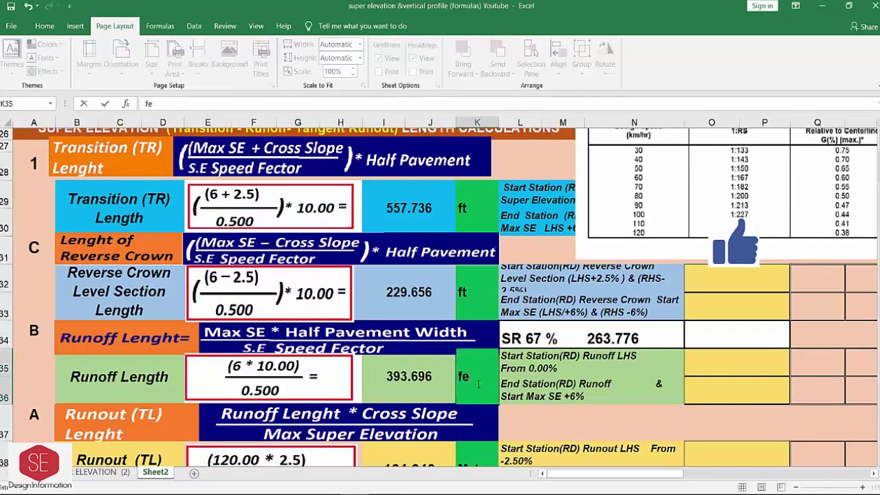
Move the design-speed table picture aside, then clear and close the calculator.
{"action": "scroll", "coordinate": [454, 302], "scroll_direction": "up", "scroll_amount": 5}
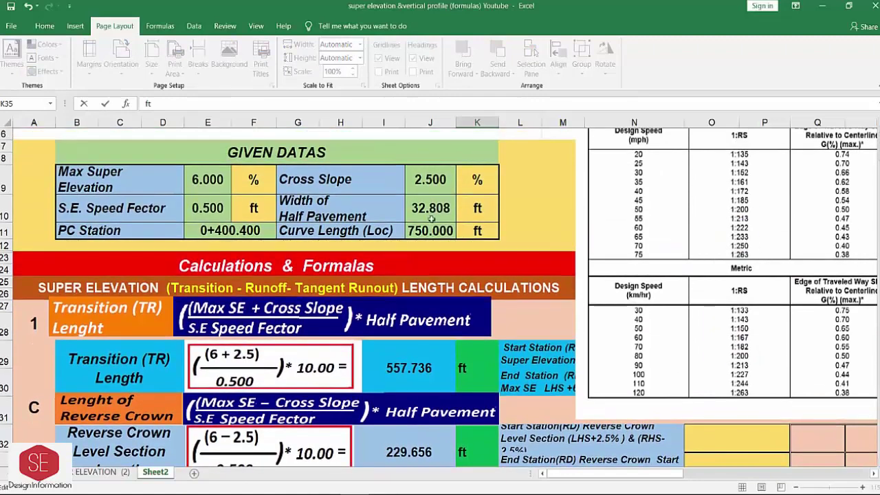
{"action": "left_click_drag", "start_coordinate": [660, 183], "coordinate": [592, 213]}
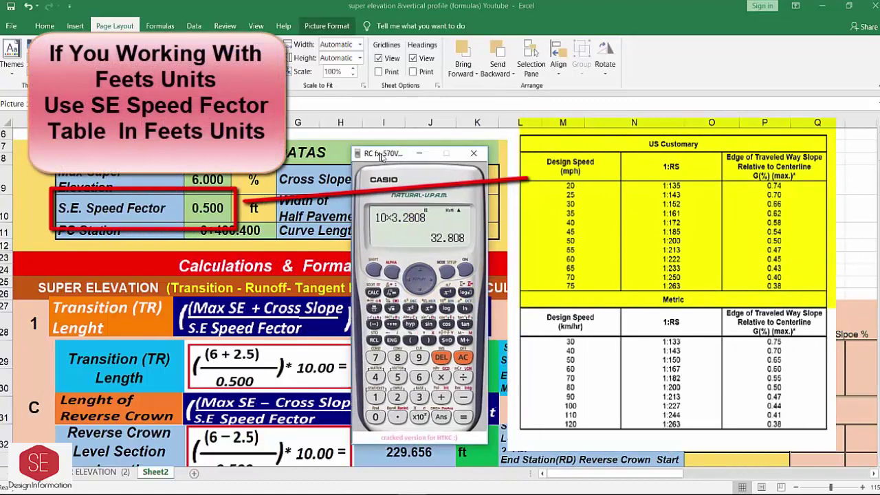
{"action": "left_click", "coordinate": [462, 356]}
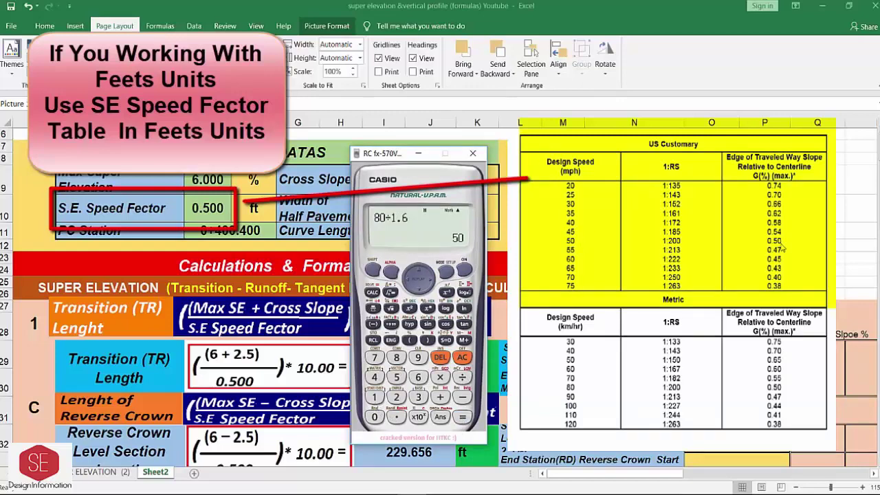
{"action": "scroll", "coordinate": [186, 206], "scroll_direction": "down", "scroll_amount": 1}
{"action": "left_click", "coordinate": [186, 187]}
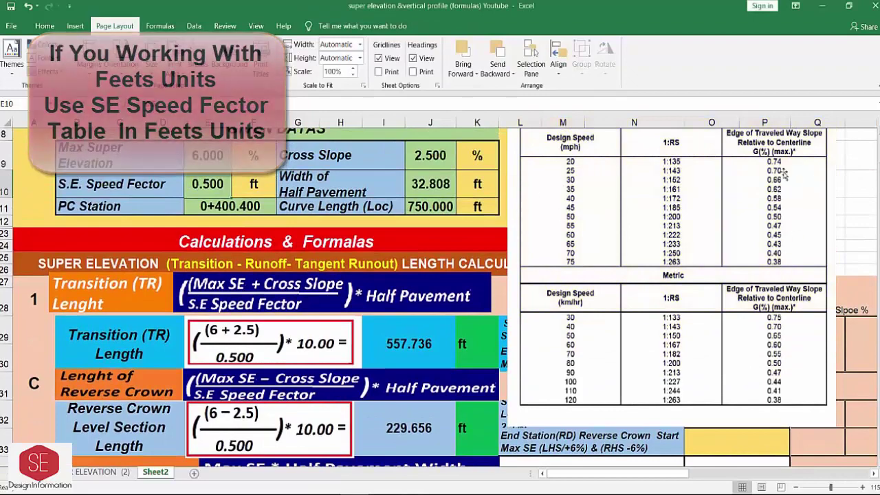
{"action": "scroll", "coordinate": [340, 329], "scroll_direction": "down", "scroll_amount": 2}
{"action": "left_click", "coordinate": [475, 328]}
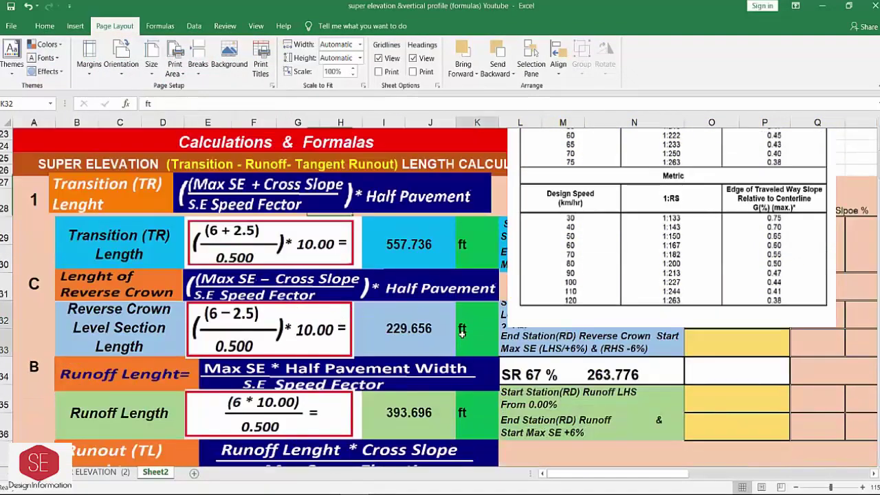
{"action": "scroll", "coordinate": [337, 229], "scroll_direction": "up", "scroll_amount": 5}
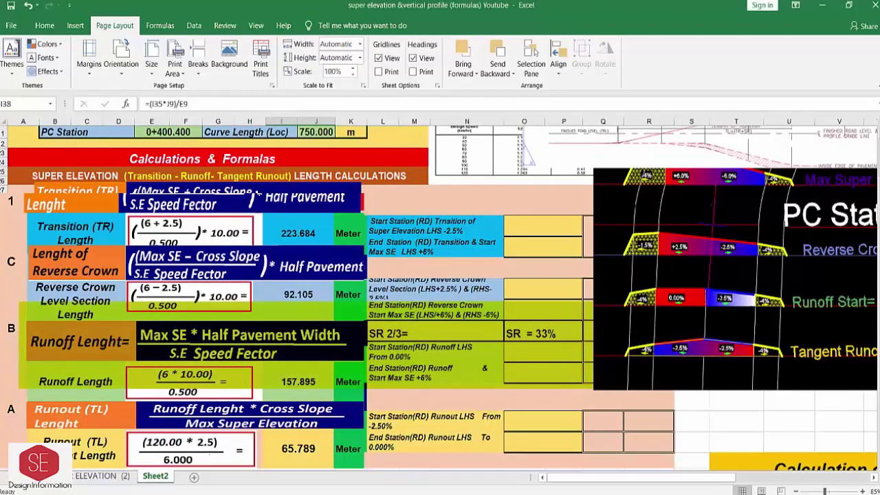
{"action": "left_click", "coordinate": [75, 381]}
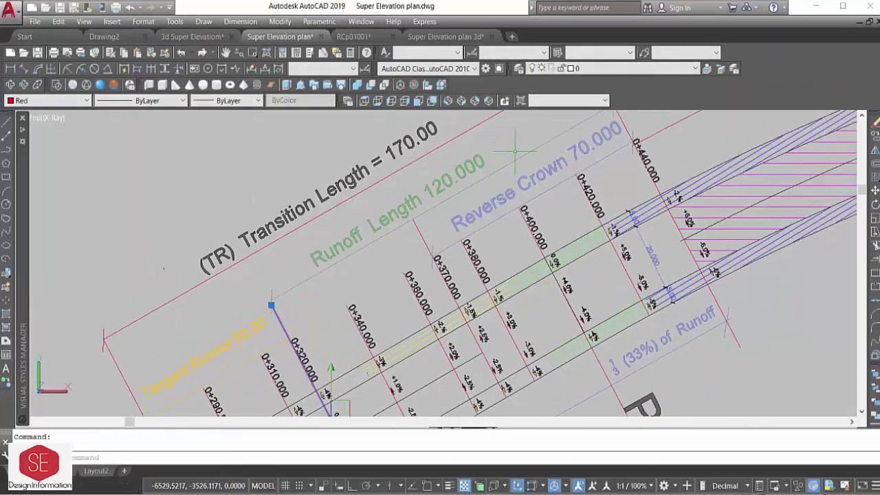
Pan the plan to the 2/3 runoff label and compute 2 ÷ 3 on the calculator.
{"action": "scroll", "coordinate": [649, 295], "scroll_direction": "up", "scroll_amount": 1}
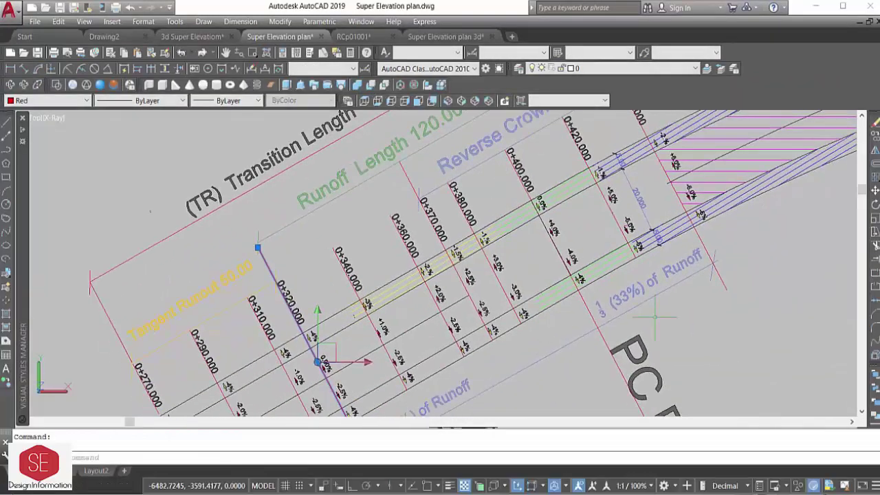
{"action": "scroll", "coordinate": [619, 337], "scroll_direction": "down", "scroll_amount": 2}
{"action": "scroll", "coordinate": [619, 337], "scroll_direction": "up", "scroll_amount": 3}
{"action": "left_click_drag", "start_coordinate": [708, 265], "coordinate": [696, 180]}
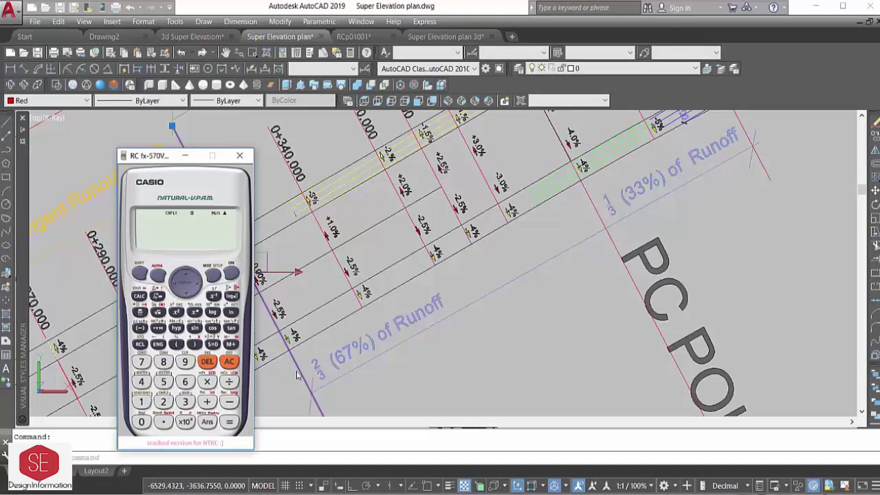
{"action": "left_click", "coordinate": [163, 402]}
{"action": "left_click", "coordinate": [229, 382]}
{"action": "left_click", "coordinate": [185, 401]}
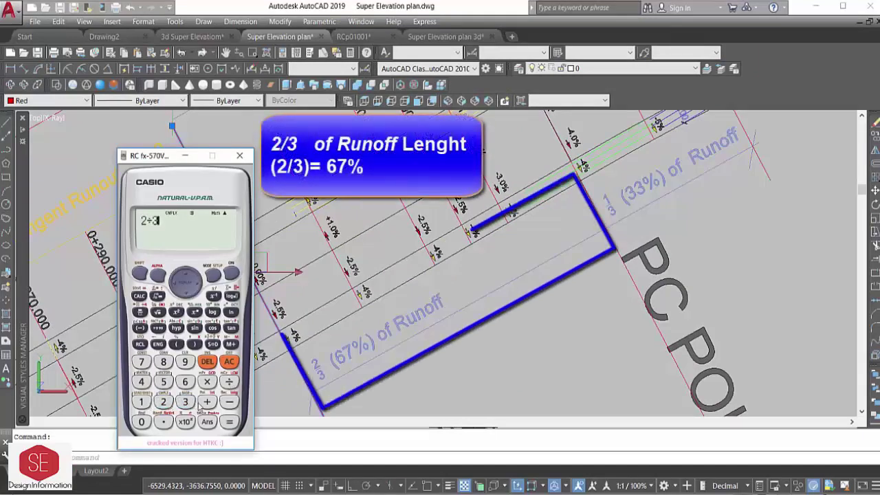
{"action": "left_click", "coordinate": [229, 422]}
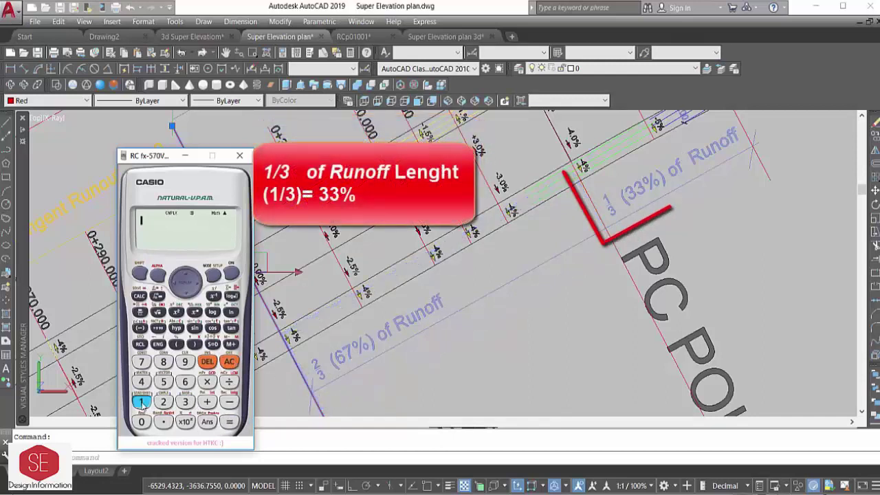
Compute 1 ÷ 3 and show the result as the decimal 0.3333.
{"action": "left_click", "coordinate": [141, 401]}
{"action": "left_click", "coordinate": [229, 381]}
{"action": "left_click", "coordinate": [185, 402]}
{"action": "left_click", "coordinate": [229, 422]}
{"action": "left_click", "coordinate": [213, 343]}
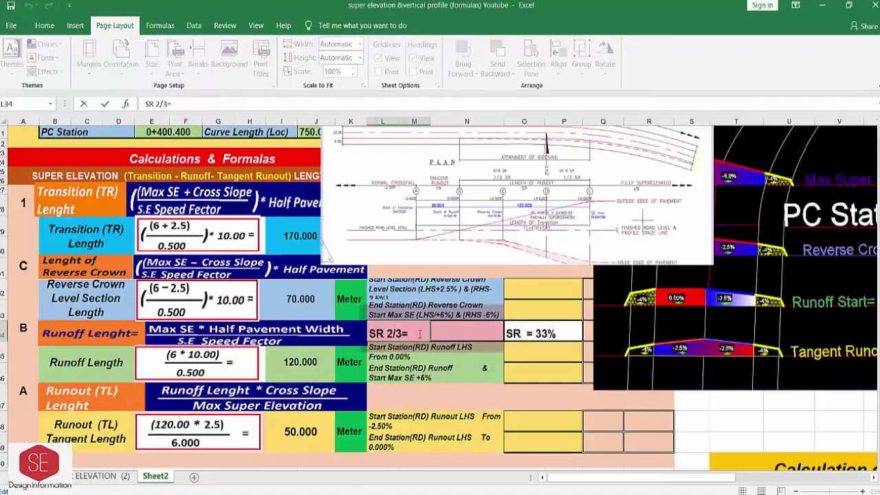
Compute 120 × 67 ÷ 100 = 80.4 on the calculator.
{"action": "type", "text": ".6"}
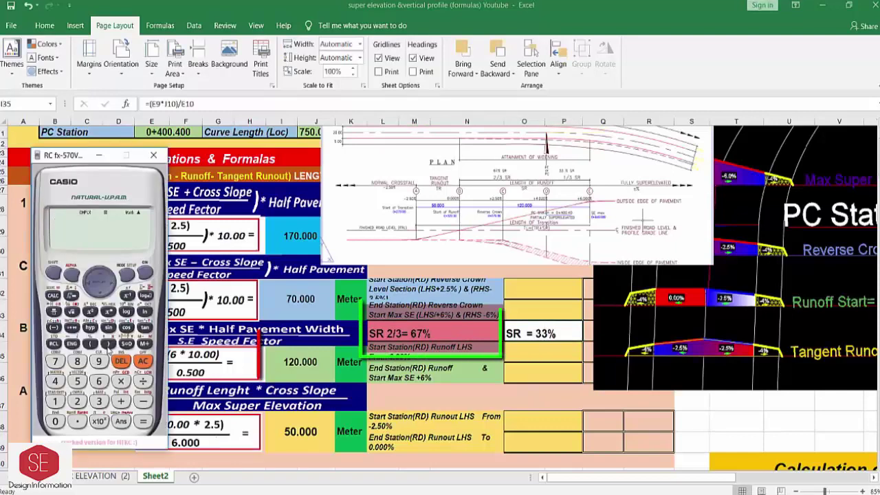
{"action": "left_click", "coordinate": [77, 401]}
{"action": "left_click", "coordinate": [55, 421]}
{"action": "left_click", "coordinate": [121, 381]}
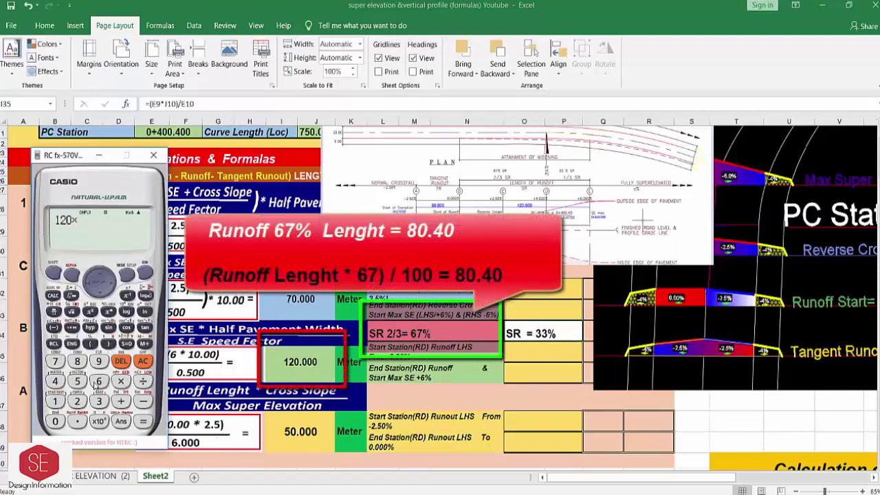
{"action": "left_click", "coordinate": [99, 381]}
{"action": "left_click", "coordinate": [143, 381]}
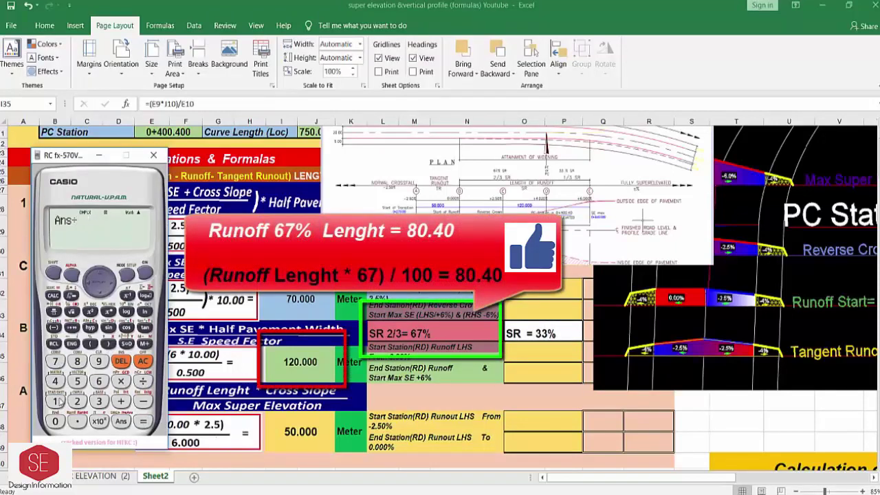
{"action": "left_click", "coordinate": [143, 421]}
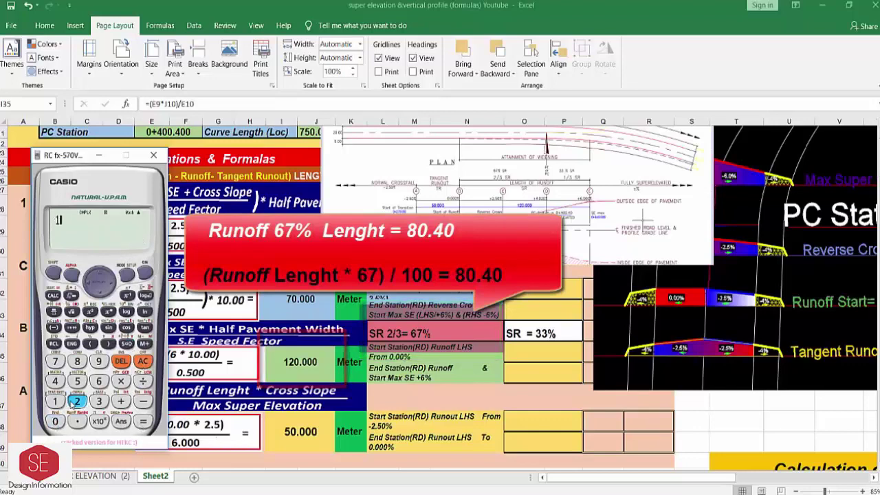
Enter 80.400 as the 67% runoff length and 39.600 as the 33% runoff length.
{"action": "double_click", "coordinate": [464, 335]}
{"action": "type", "text": "80.400"}
{"action": "key", "text": "Return"}
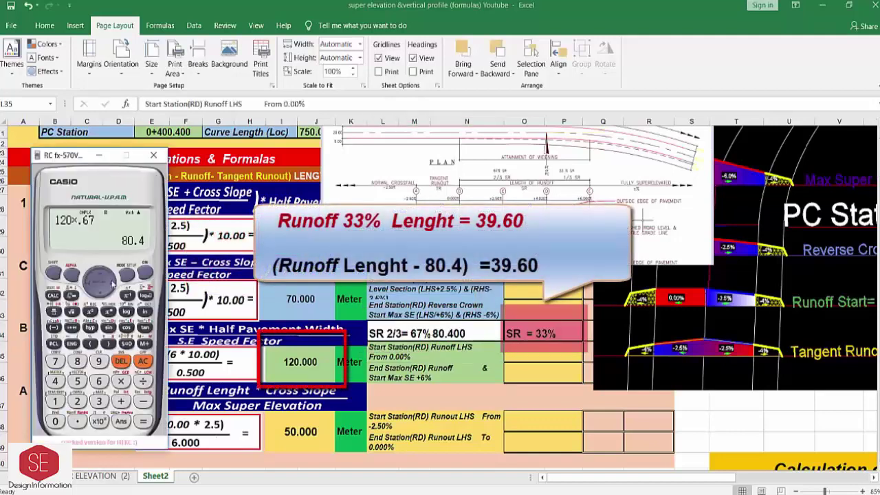
{"action": "left_click", "coordinate": [143, 401]}
{"action": "left_click", "coordinate": [53, 403]}
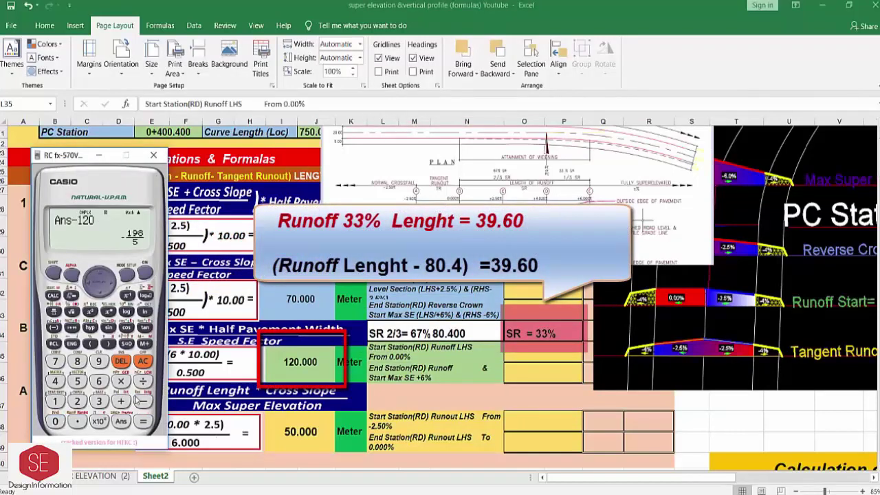
{"action": "left_click", "coordinate": [234, 274]}
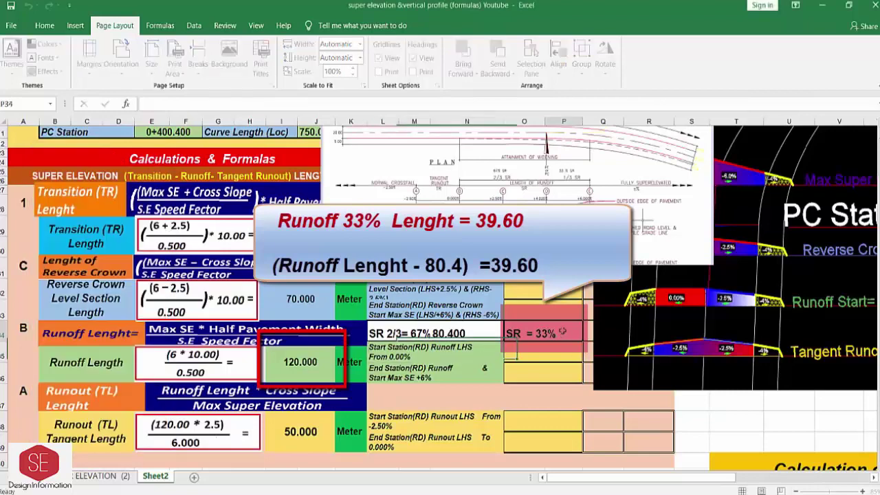
{"action": "double_click", "coordinate": [562, 336]}
{"action": "key", "text": "Return"}
{"action": "key", "text": "alt+Tab"}
Check 120 × 0.33 = 39.6 on the calculator.
{"action": "left_click", "coordinate": [55, 422]}
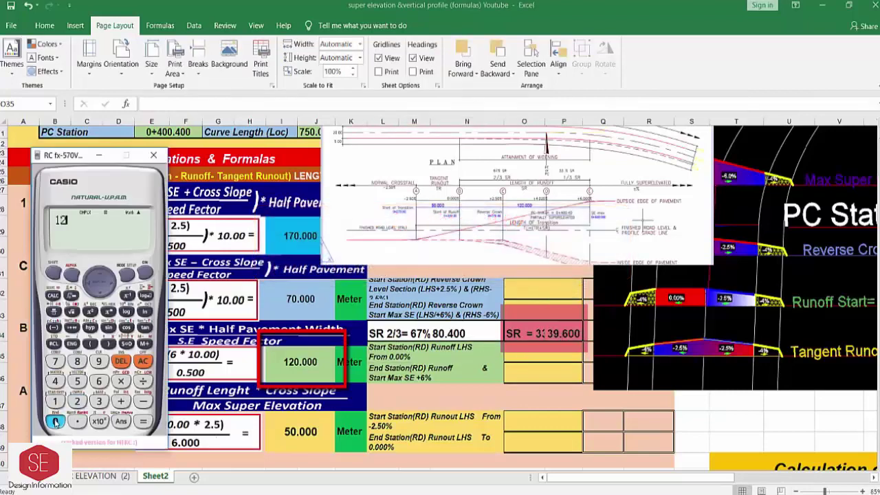
{"action": "left_click", "coordinate": [77, 421]}
{"action": "left_click", "coordinate": [99, 401]}
{"action": "left_click", "coordinate": [99, 401]}
{"action": "left_click", "coordinate": [143, 421]}
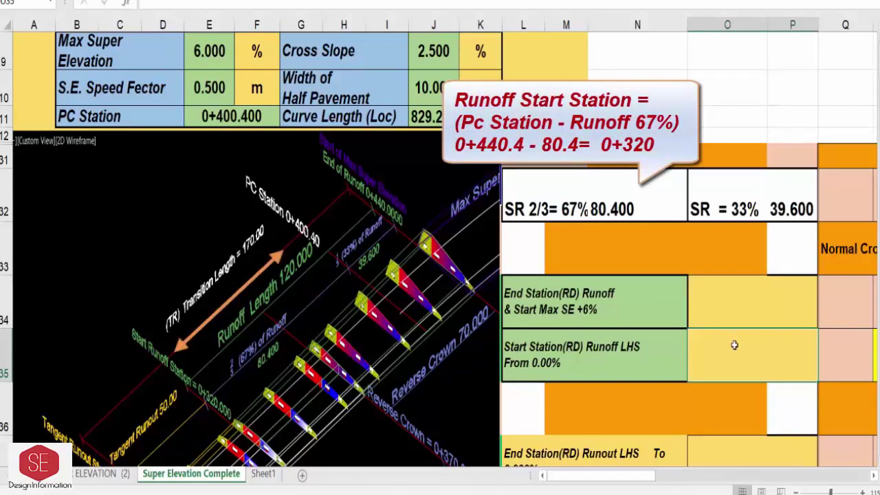
Enter =E11-N32 so the runoff start station reads 0+320.000.
{"action": "type", "text": "="}
{"action": "left_click", "coordinate": [231, 116]}
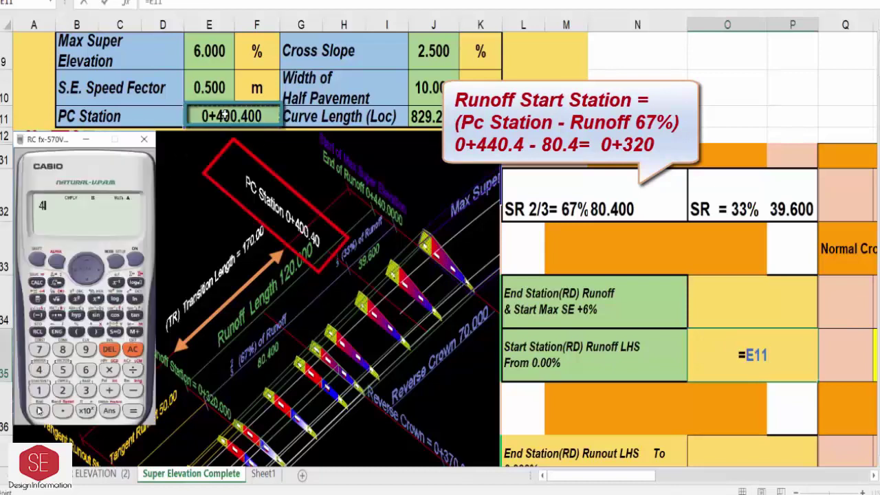
{"action": "type", "text": "-"}
{"action": "left_click", "coordinate": [631, 209]}
{"action": "key", "text": "Return"}
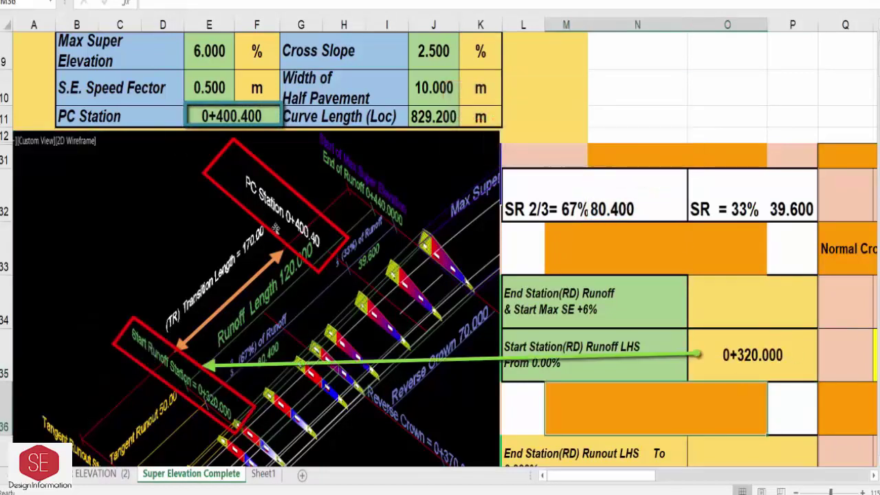
Enter =E11+P32 so the runoff end station reads 0+440.000.
{"action": "left_click", "coordinate": [723, 300]}
{"action": "type", "text": "="}
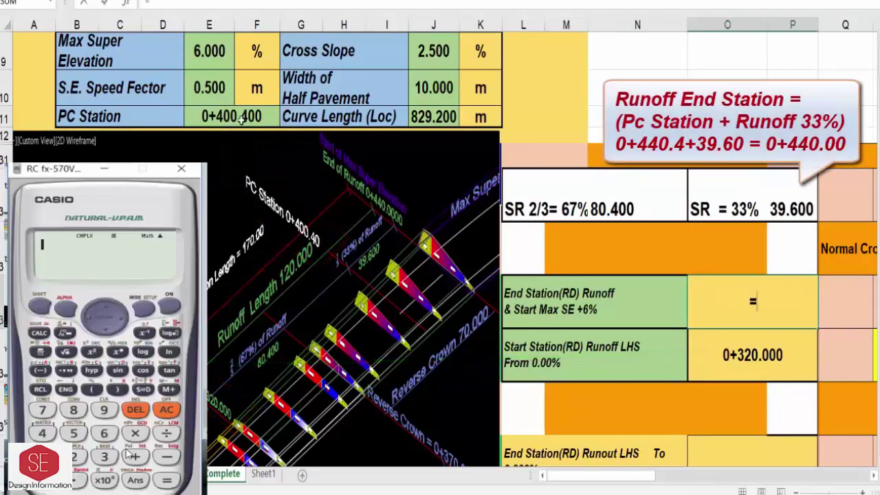
{"action": "left_click", "coordinate": [240, 117]}
{"action": "type", "text": "+"}
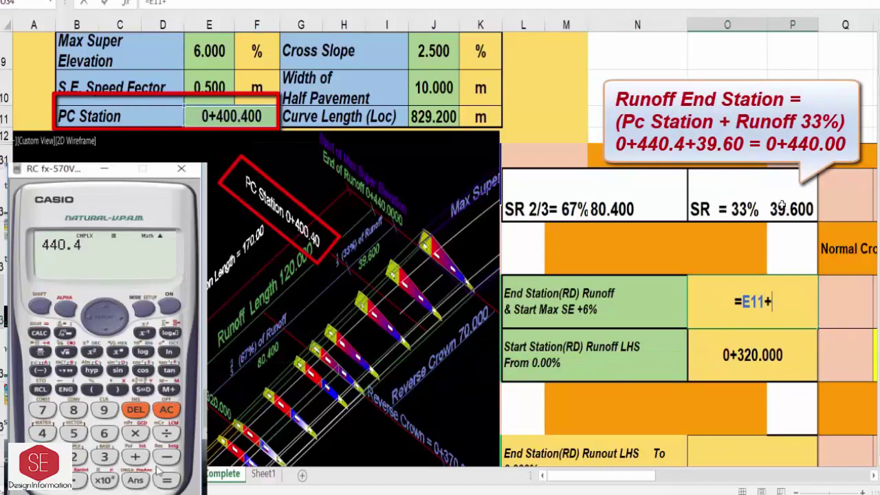
{"action": "left_click", "coordinate": [796, 200]}
{"action": "key", "text": "Return"}
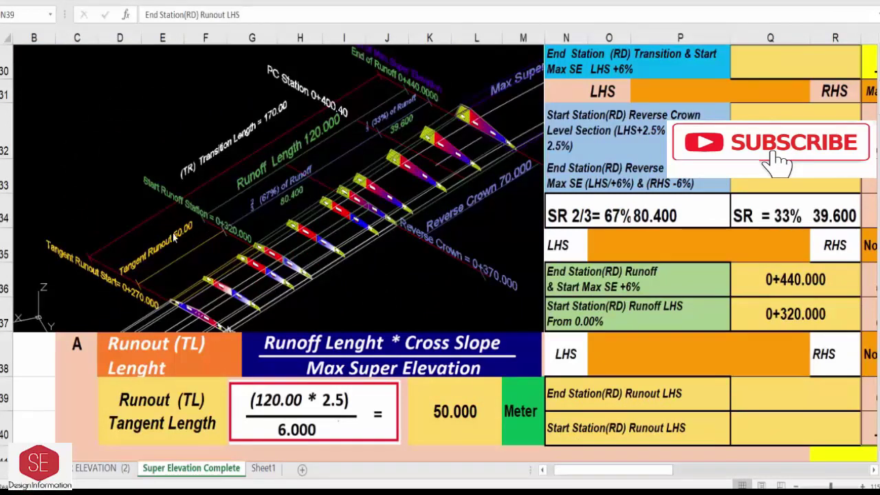
Set the runout start station to the runoff start minus 50 m, giving 0+270.000.
{"action": "left_click", "coordinate": [775, 426]}
{"action": "type", "text": "="}
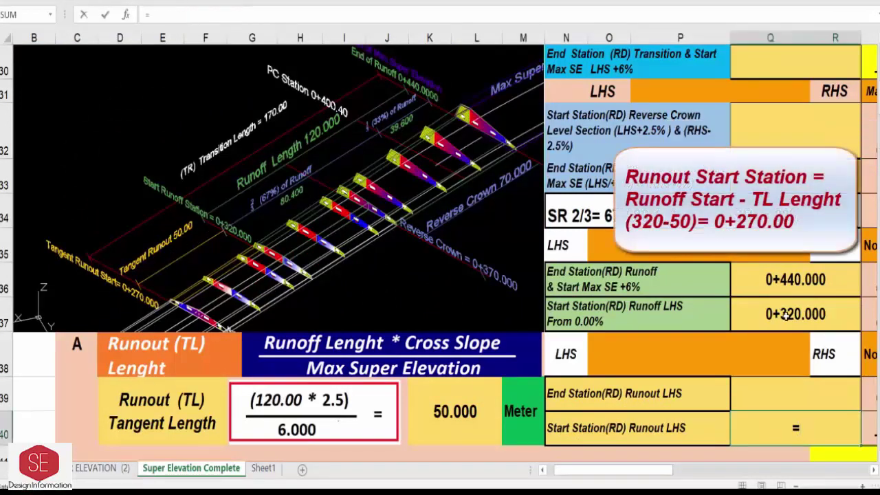
{"action": "left_click", "coordinate": [784, 314]}
{"action": "type", "text": "-"}
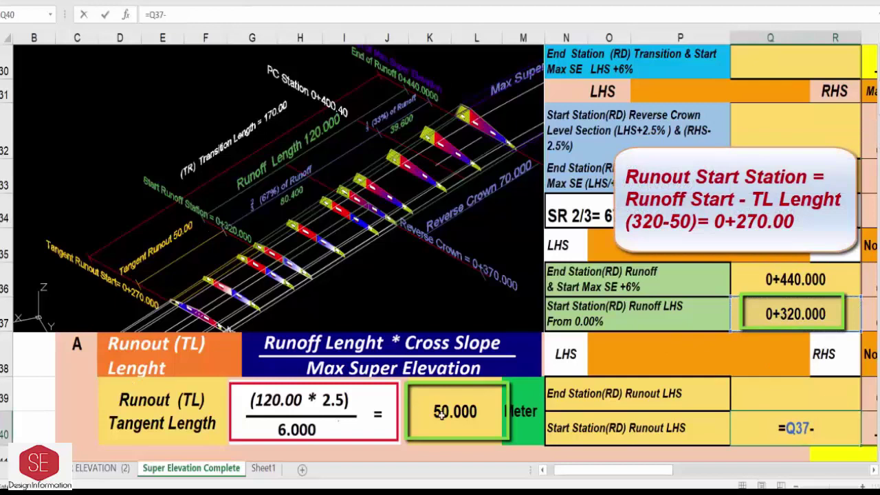
{"action": "left_click", "coordinate": [440, 413]}
{"action": "key", "text": "Return"}
Link the runout end station to the runoff start station, 0+320.000.
{"action": "left_click", "coordinate": [785, 358]}
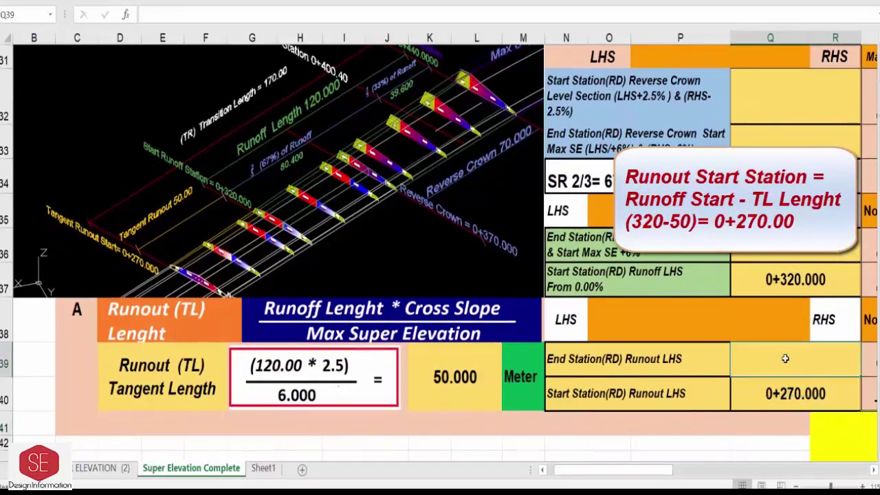
{"action": "type", "text": "="}
{"action": "left_click", "coordinate": [779, 280]}
{"action": "key", "text": "Return"}
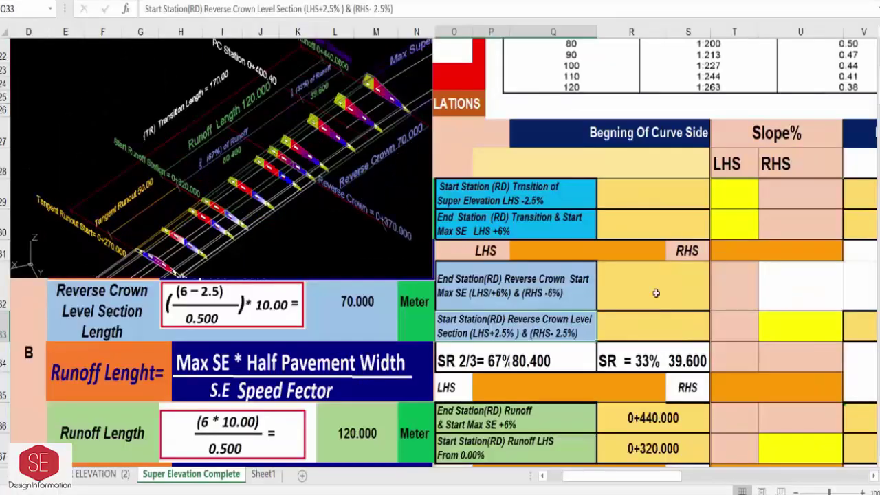
Link the reverse crown end station to the runoff end station, 0+440.000.
{"action": "left_click", "coordinate": [637, 321]}
{"action": "left_click", "coordinate": [632, 288]}
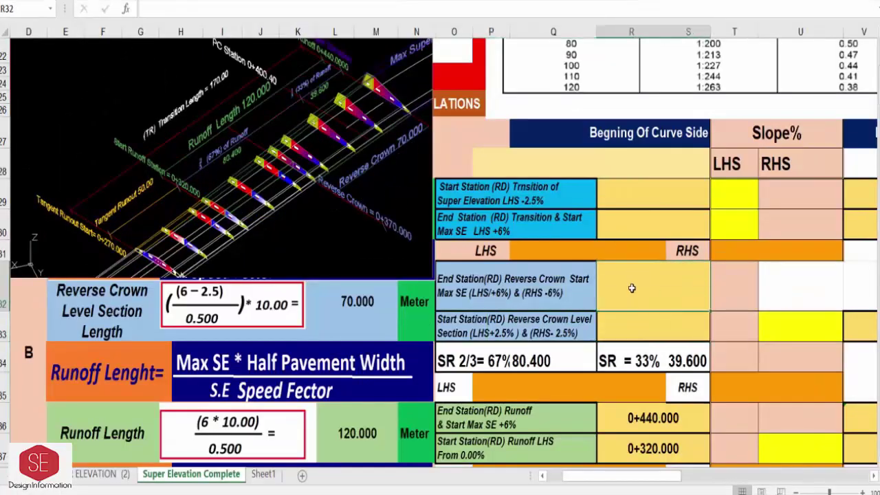
{"action": "type", "text": "="}
{"action": "left_click", "coordinate": [641, 429]}
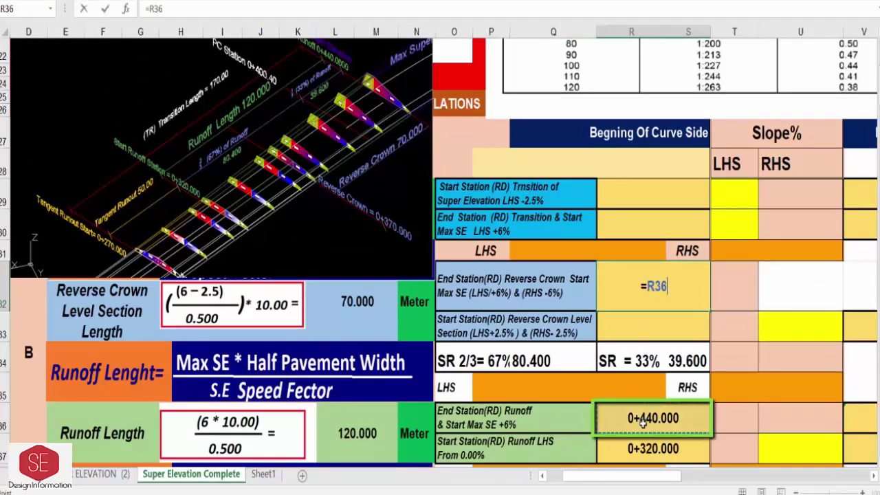
{"action": "key", "text": "Return"}
Set the reverse crown level section start to the end minus 70 m, 0+370.000.
{"action": "type", "text": "="}
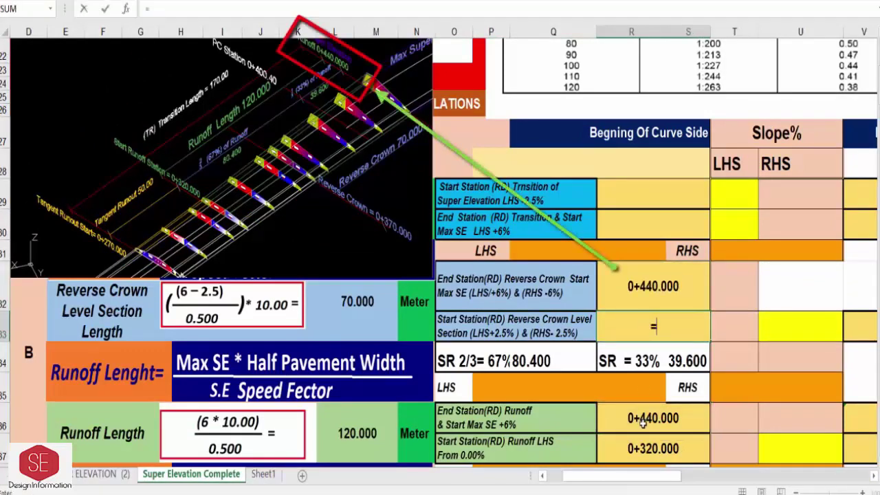
{"action": "left_click", "coordinate": [676, 286]}
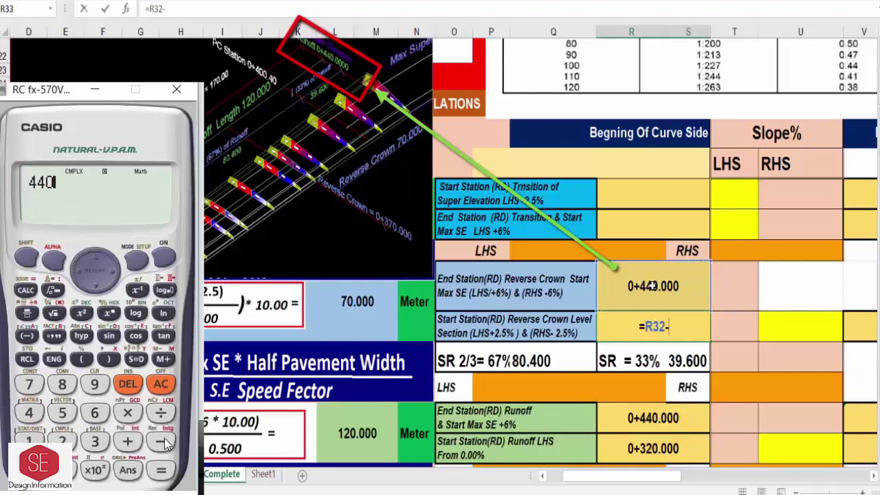
{"action": "type", "text": "-7"}
{"action": "left_click", "coordinate": [364, 314]}
{"action": "key", "text": "Return"}
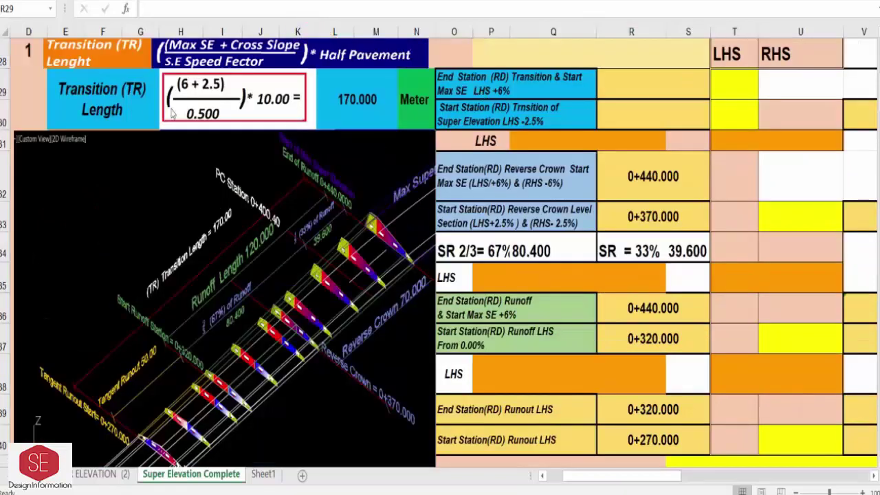
Link the transition start station to the runout start station, 0+270.000.
{"action": "left_click", "coordinate": [644, 112]}
{"action": "type", "text": "="}
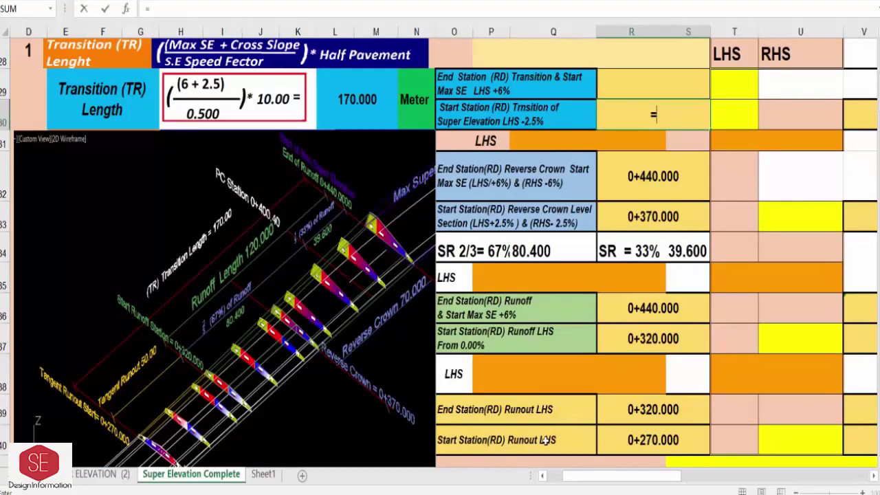
{"action": "left_click", "coordinate": [651, 443]}
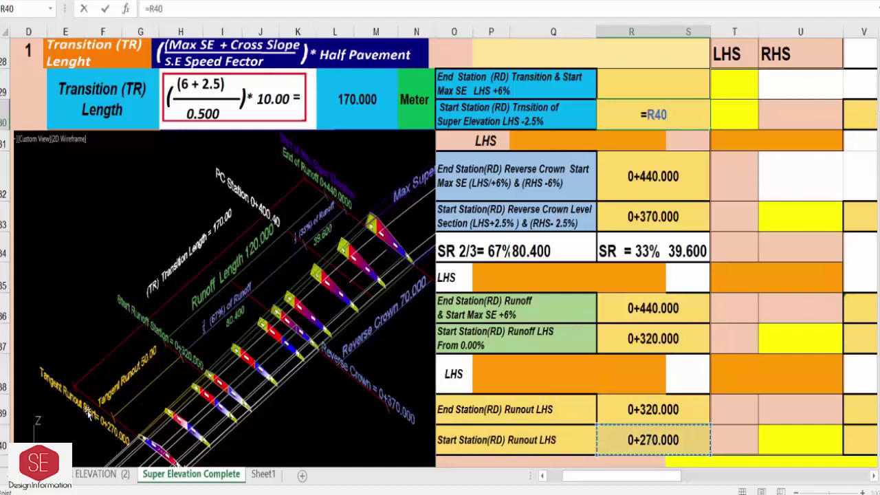
{"action": "key", "text": "Return"}
Link the transition end station to the runoff end station, 0+440.000.
{"action": "left_click", "coordinate": [649, 91]}
{"action": "type", "text": "="}
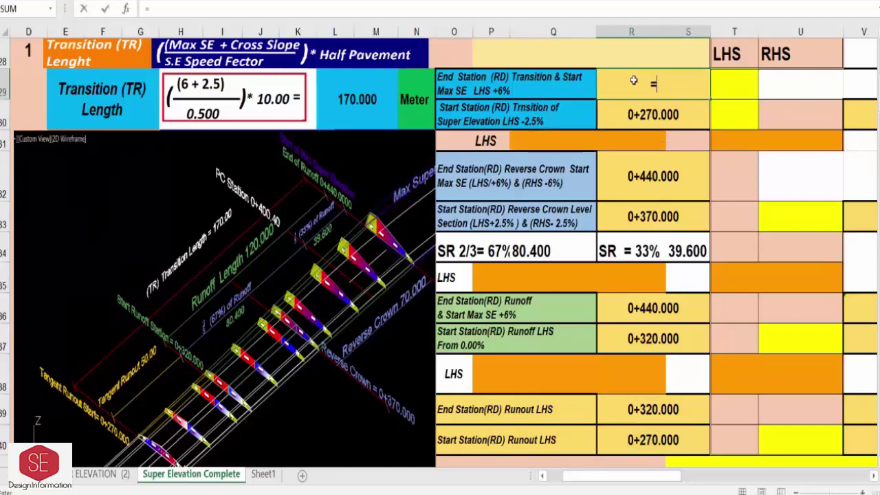
{"action": "left_click", "coordinate": [654, 308]}
{"action": "key", "text": "Return"}
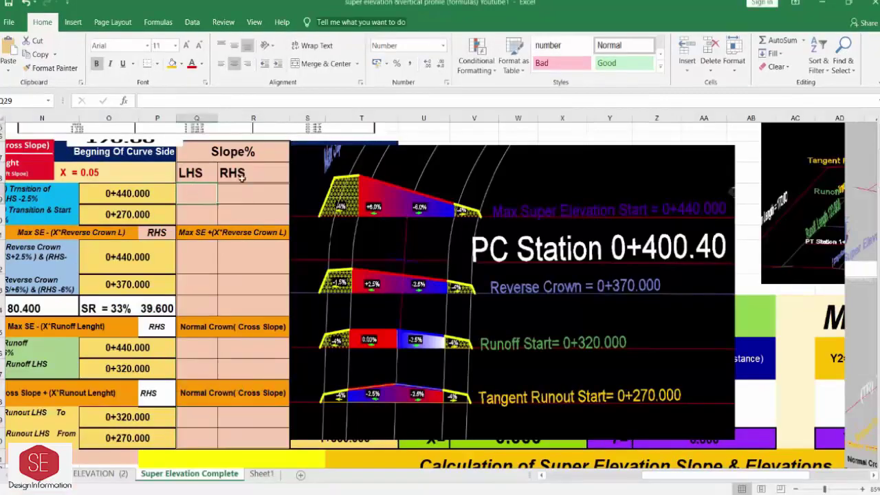
{"action": "left_click", "coordinate": [227, 194]}
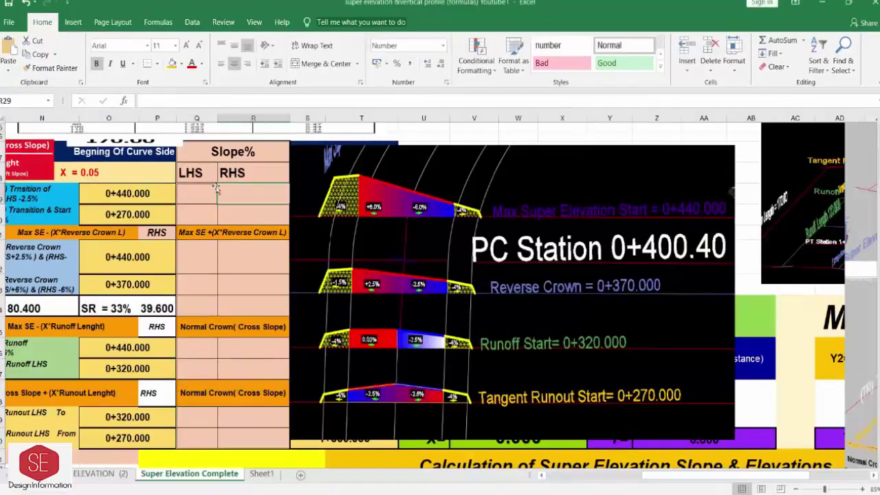
Enter Slope% 6 LHS and -6 RHS in the transition start row.
{"action": "left_click", "coordinate": [196, 199]}
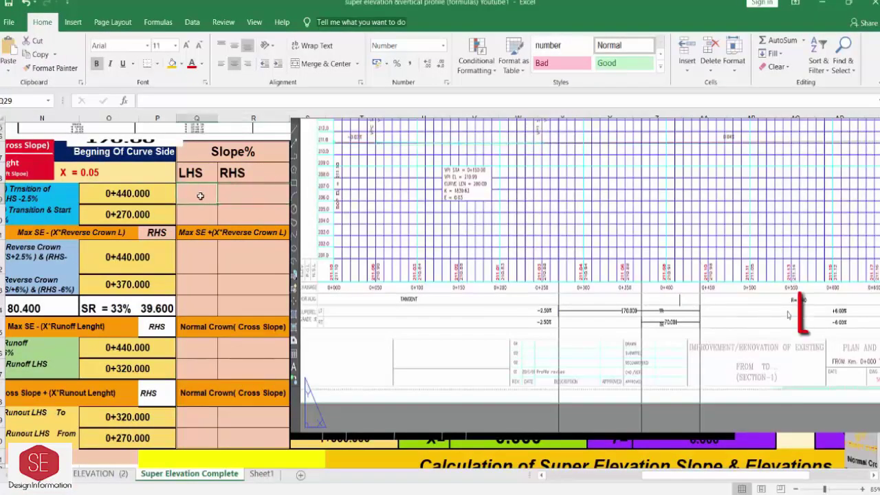
{"action": "type", "text": "6"}
{"action": "key", "text": "Return"}
{"action": "left_click", "coordinate": [264, 196]}
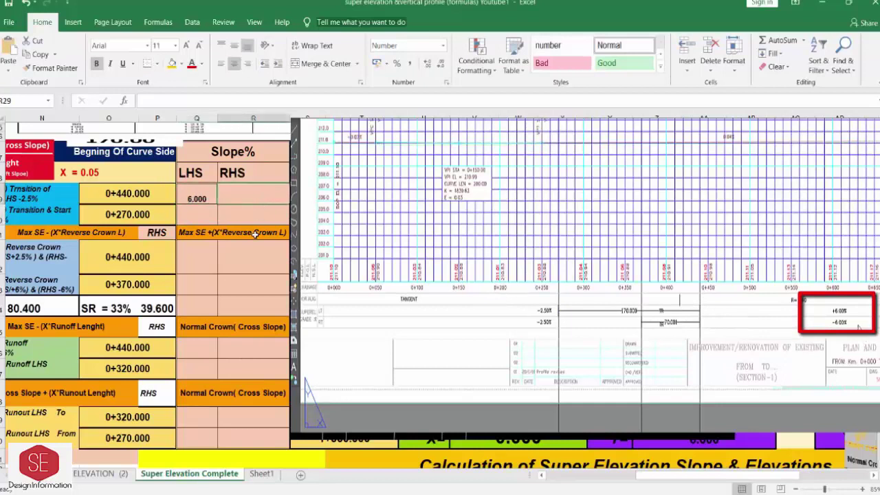
{"action": "type", "text": "-6"}
{"action": "key", "text": "Return"}
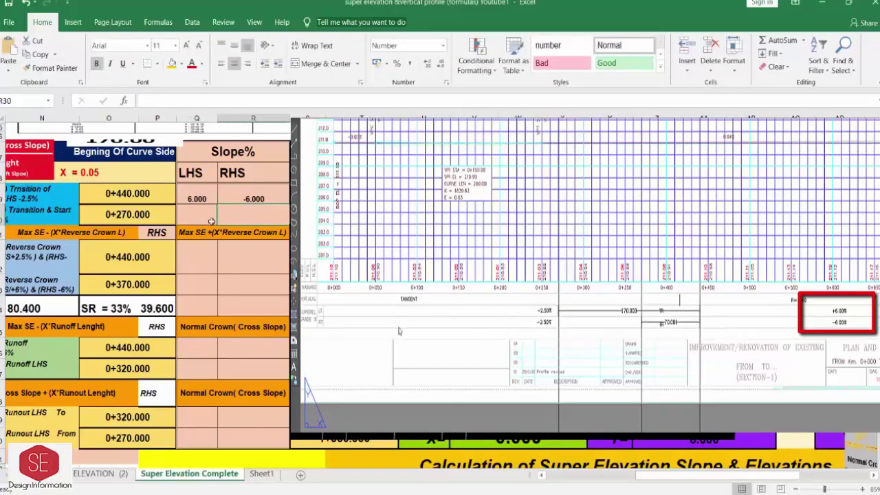
Enter a -2.5 LHS slope in the transition end row.
{"action": "left_click", "coordinate": [198, 216]}
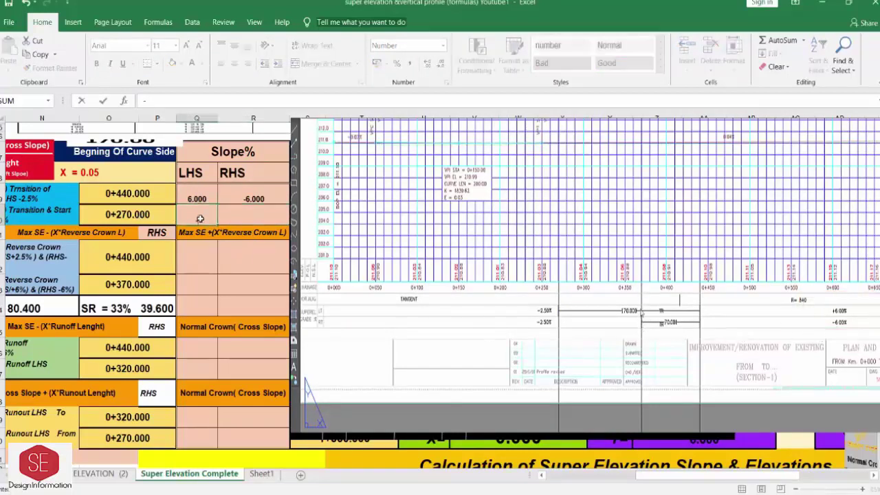
{"action": "type", "text": "-2.5"}
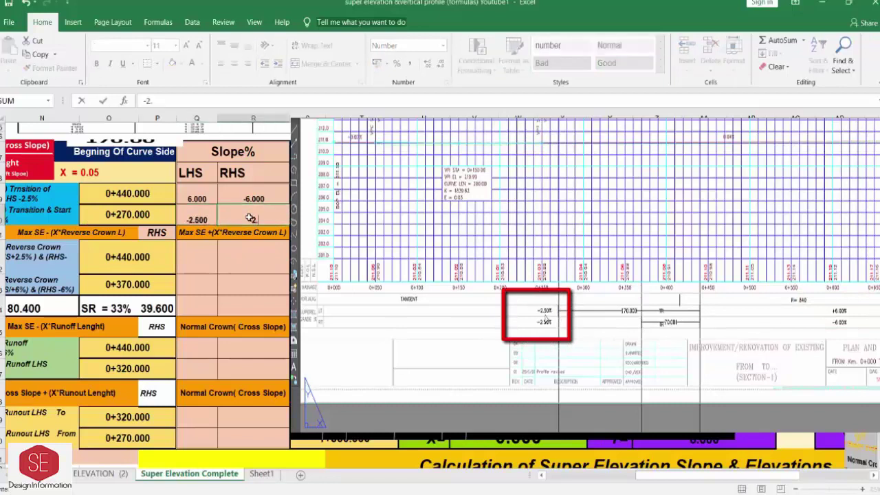
{"action": "key", "text": "Return"}
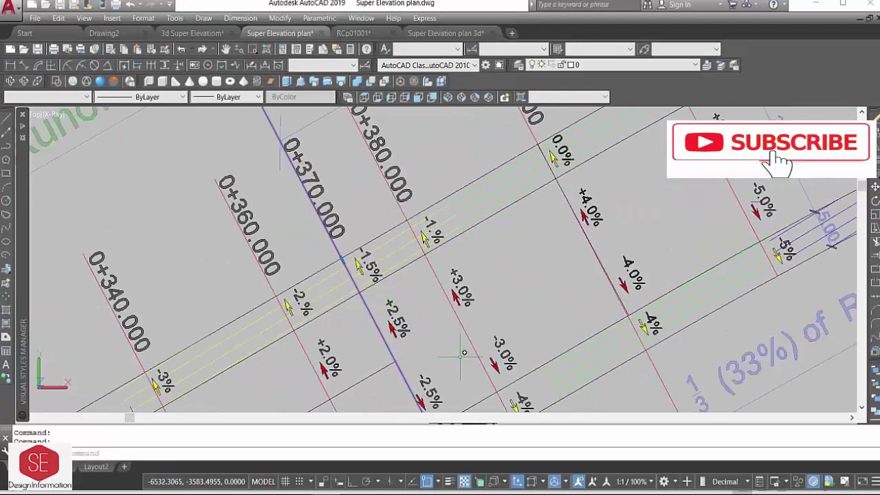
{"action": "scroll", "coordinate": [398, 332], "scroll_direction": "down", "scroll_amount": 1}
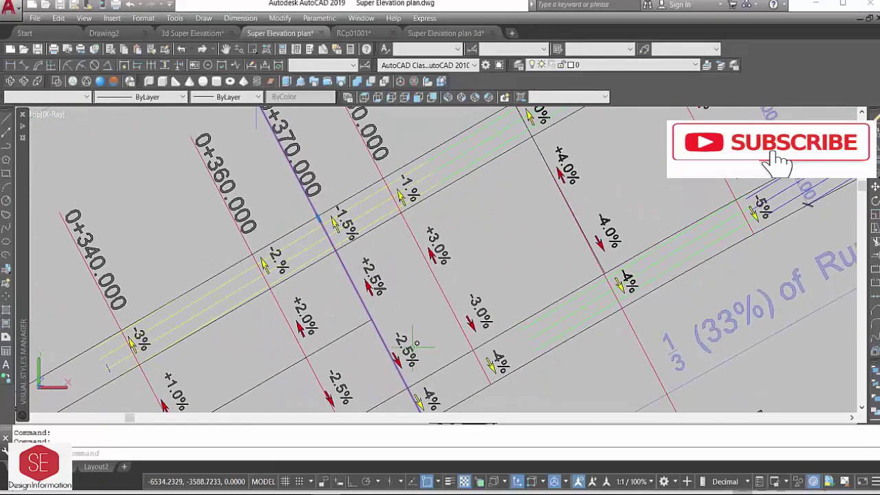
{"action": "scroll", "coordinate": [420, 341], "scroll_direction": "down", "scroll_amount": 1}
{"action": "scroll", "coordinate": [581, 249], "scroll_direction": "down", "scroll_amount": 1}
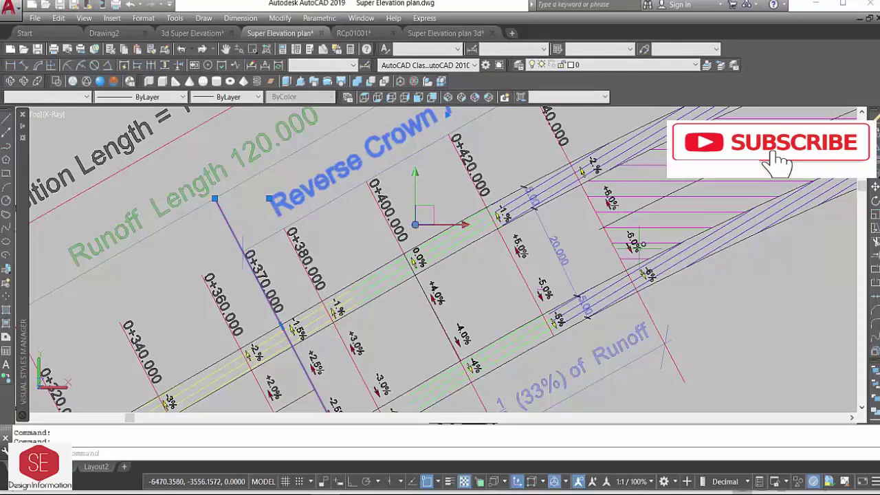
{"action": "scroll", "coordinate": [519, 145], "scroll_direction": "down", "scroll_amount": 1}
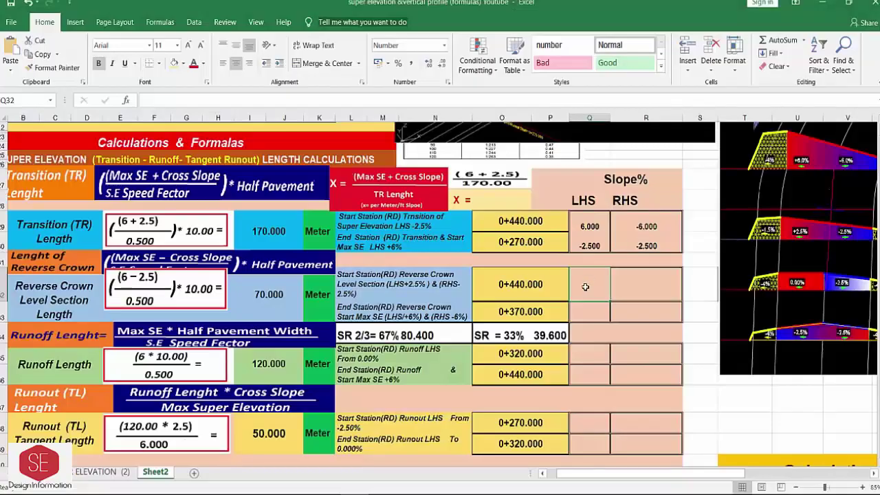
Link the reverse crown row's slopes to the row above: LHS 6.000, RHS -6.000.
{"action": "type", "text": "="}
{"action": "left_click", "coordinate": [600, 228]}
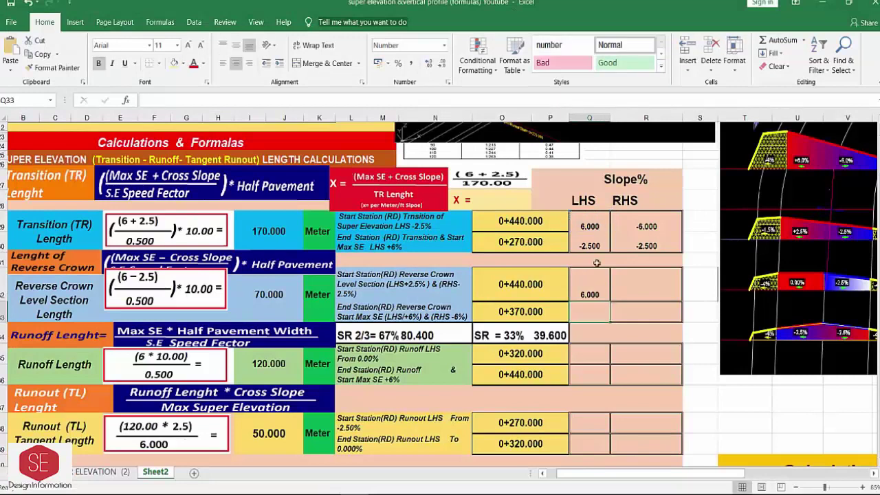
{"action": "key", "text": "Return"}
{"action": "left_click", "coordinate": [628, 286]}
{"action": "type", "text": "="}
{"action": "left_click", "coordinate": [639, 227]}
{"action": "key", "text": "Return"}
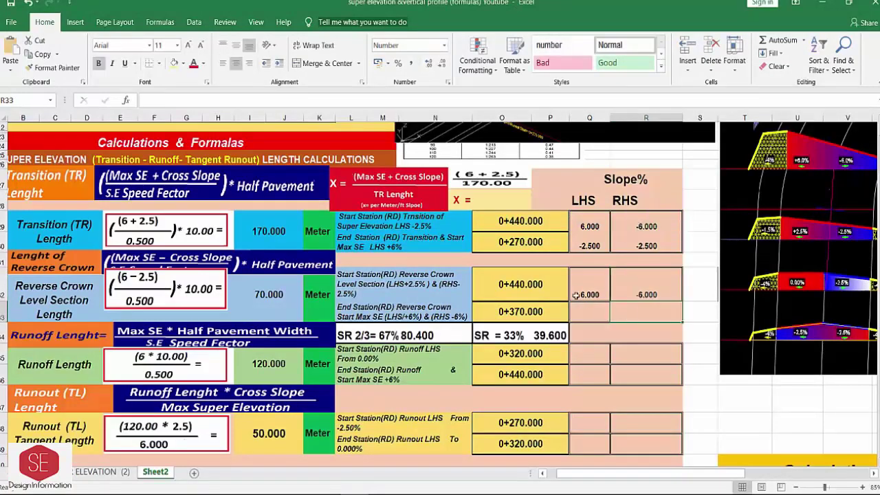
Select the X cell for the per-meter slope calculation.
{"action": "left_click", "coordinate": [583, 317]}
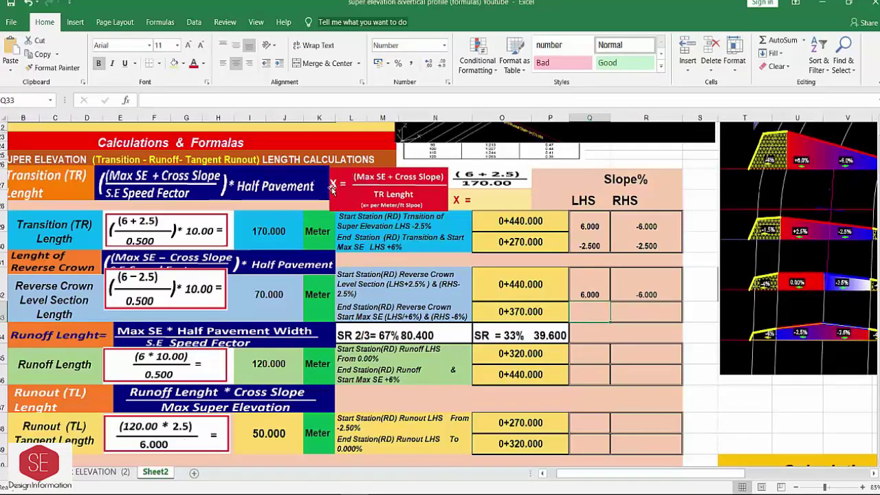
{"action": "scroll", "coordinate": [409, 187], "scroll_direction": "up", "scroll_amount": 2}
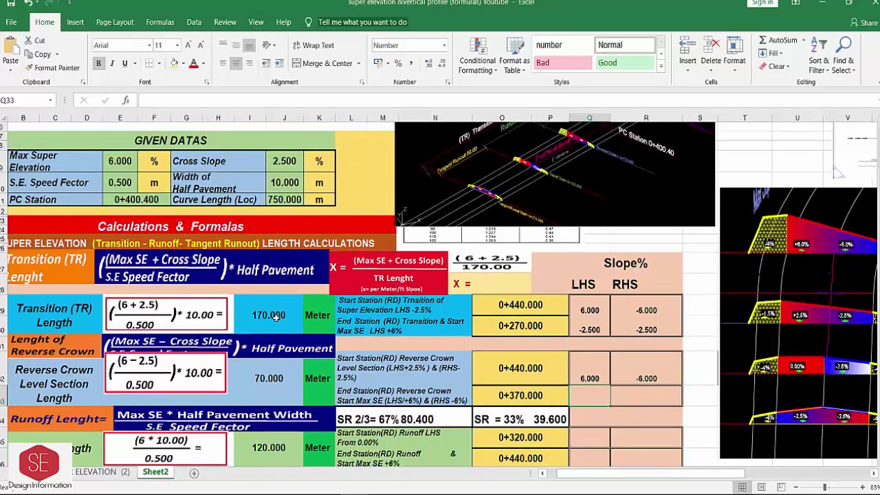
{"action": "left_click", "coordinate": [496, 284]}
Enter =(E9+J9)/I29 in O28 so X computes (6 + 2.5) / 170 = 0.05.
{"action": "type", "text": "=("}
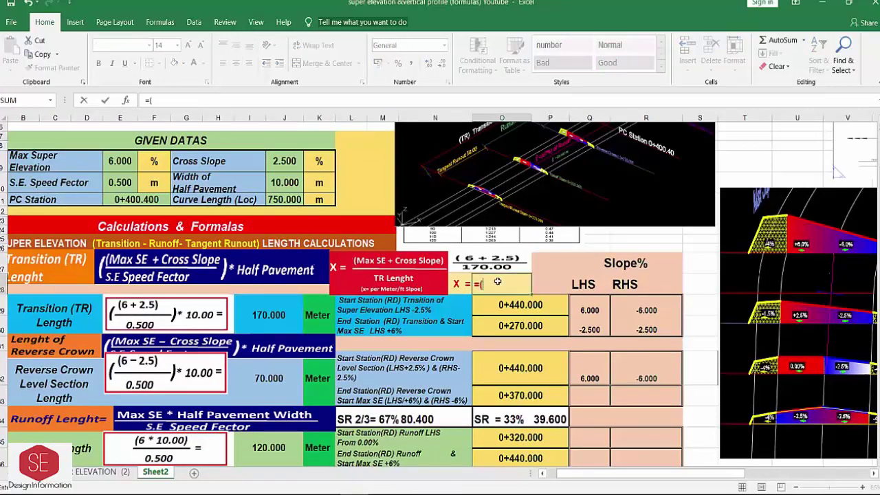
{"action": "left_click", "coordinate": [120, 161]}
{"action": "type", "text": "+"}
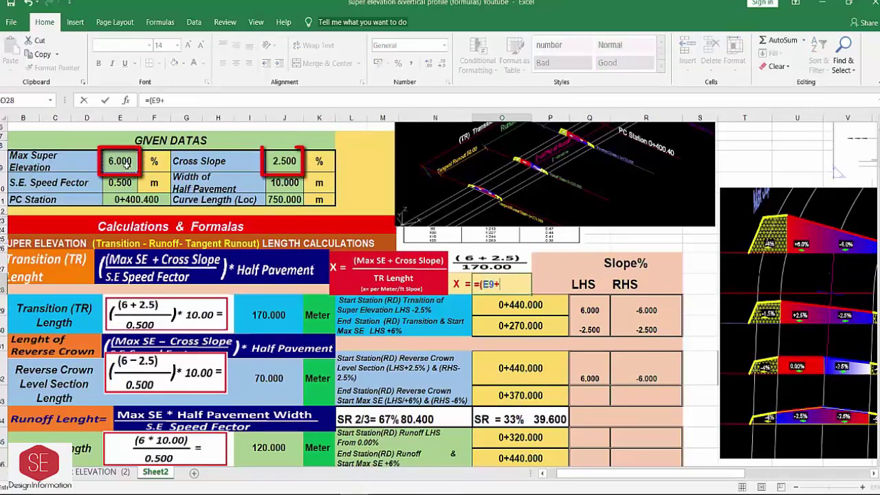
{"action": "left_click", "coordinate": [284, 161]}
{"action": "type", "text": ")/"}
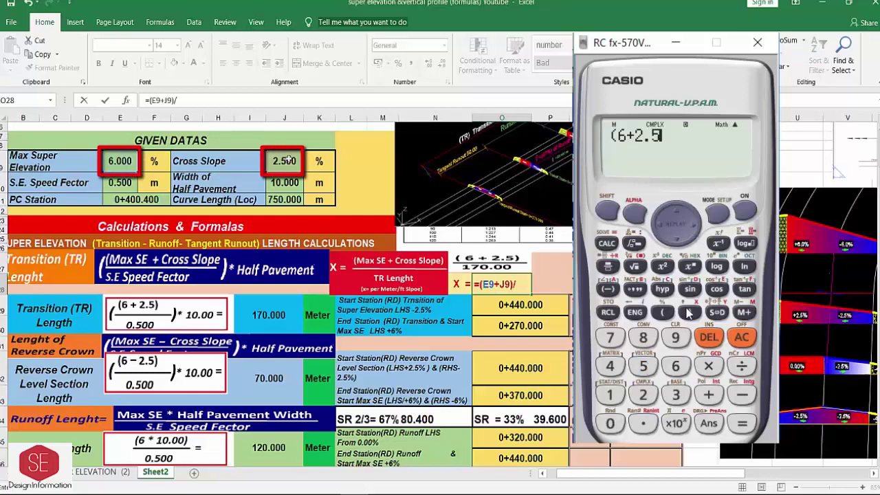
{"action": "left_click", "coordinate": [268, 315]}
{"action": "key", "text": "Return"}
{"action": "type", "text": "="}
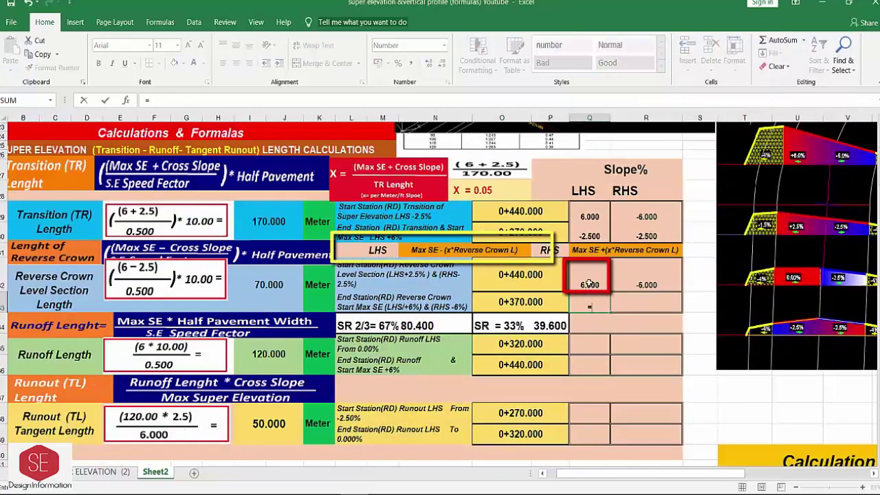
Enter =Q32-(O28*I32) in Q33 so the reverse crown end LHS reads 2.5.
{"action": "left_click", "coordinate": [586, 283]}
{"action": "type", "text": "-"}
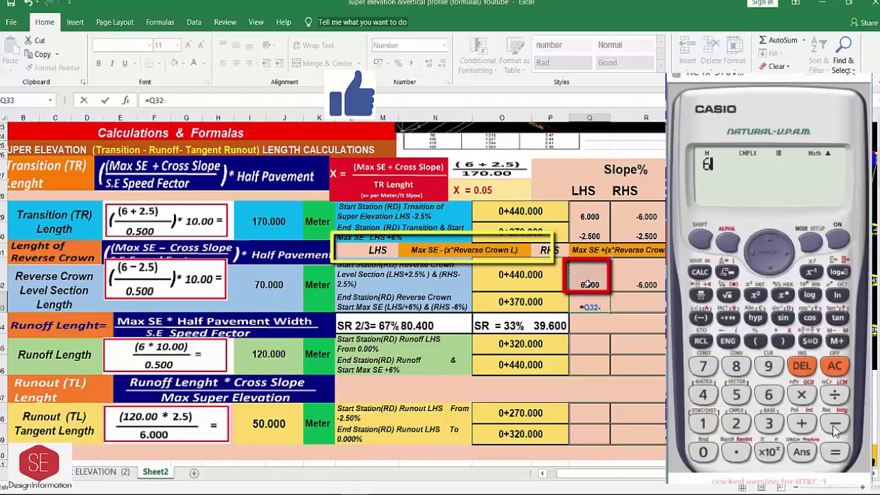
{"action": "type", "text": "("}
{"action": "left_click", "coordinate": [489, 190]}
{"action": "type", "text": "*"}
{"action": "left_click", "coordinate": [272, 287]}
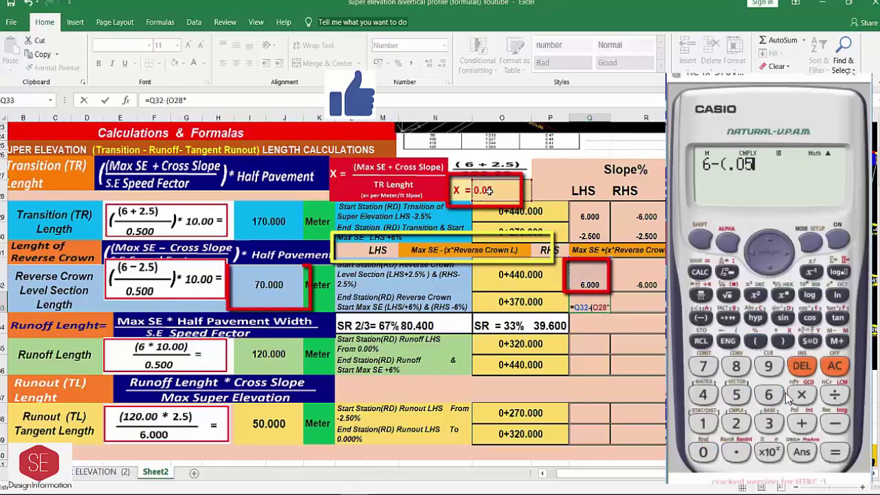
{"action": "key", "text": "Tab"}
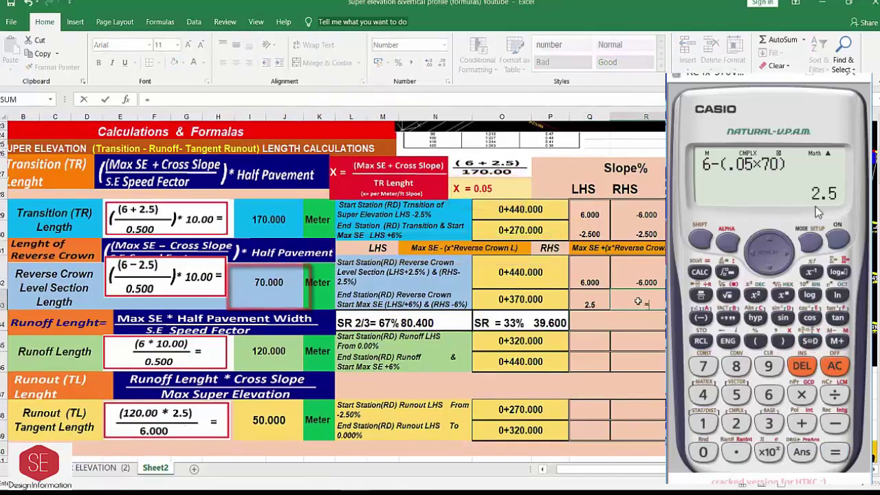
Enter =R32+(O28*I32) in R33 for RHS -2.500, and move the cross-section picture left.
{"action": "type", "text": "="}
{"action": "left_click", "coordinate": [648, 282]}
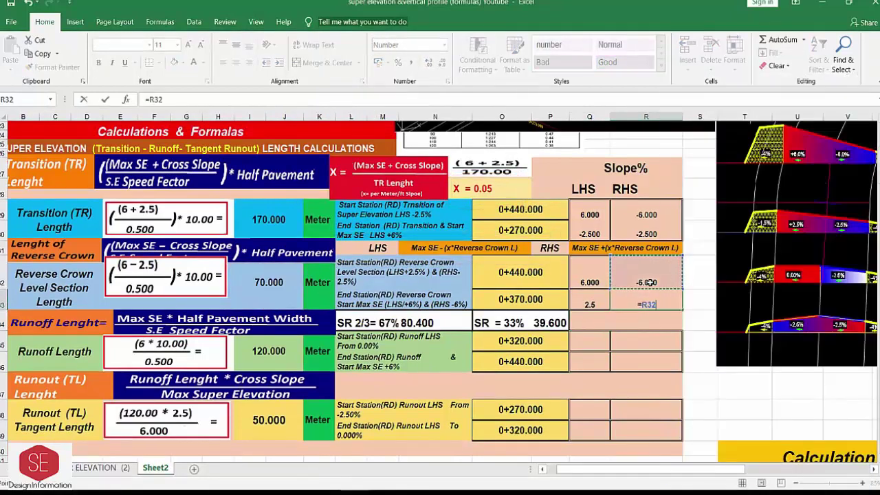
{"action": "type", "text": "+("}
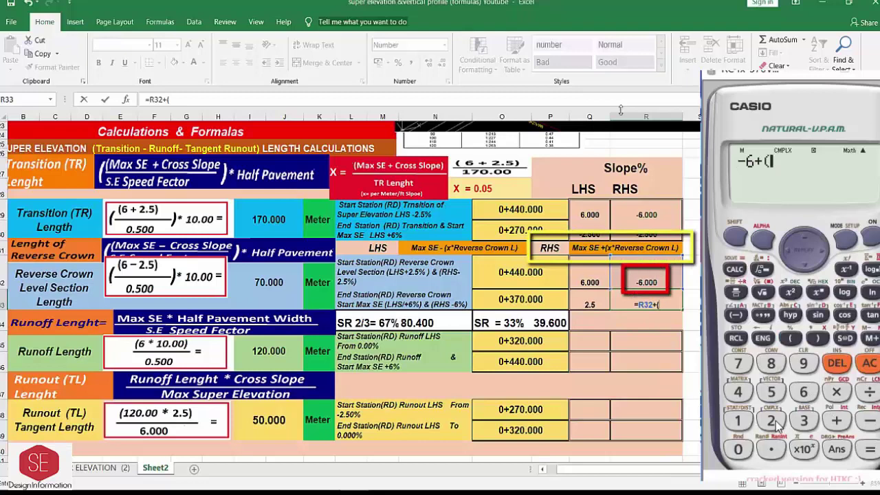
{"action": "left_click", "coordinate": [485, 188]}
{"action": "type", "text": "*"}
{"action": "left_click", "coordinate": [268, 281]}
{"action": "type", "text": ")"}
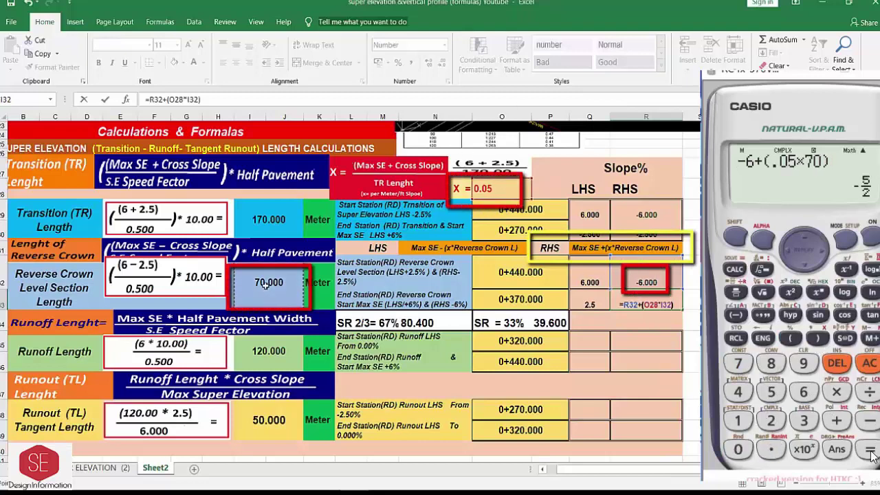
{"action": "key", "text": "Return"}
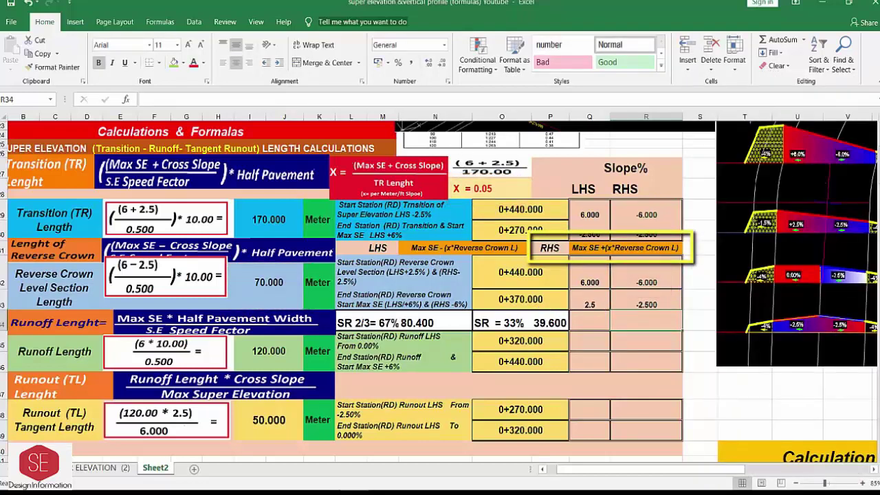
{"action": "left_click_drag", "start_coordinate": [873, 227], "coordinate": [706, 223]}
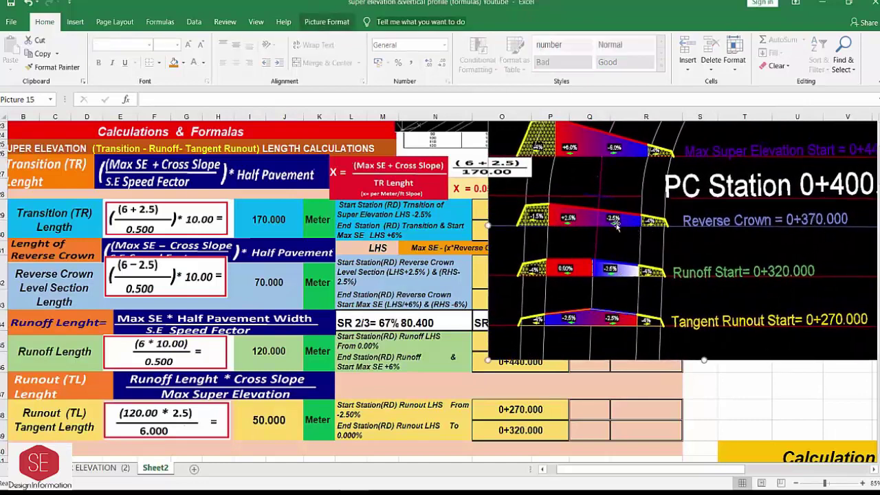
Link the runoff row's LHS and RHS slopes to Q29 and R29 (6.000 and -6.000).
{"action": "type", "text": "="}
{"action": "left_click", "coordinate": [457, 186]}
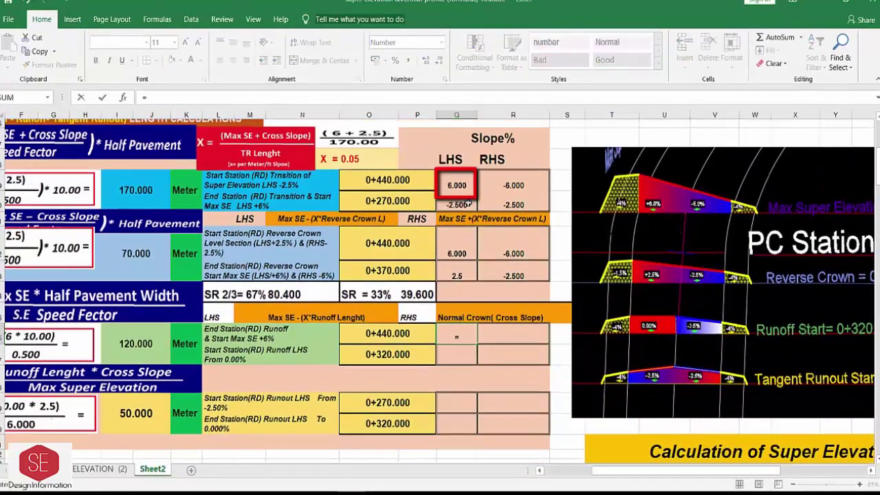
{"action": "left_click", "coordinate": [507, 339]}
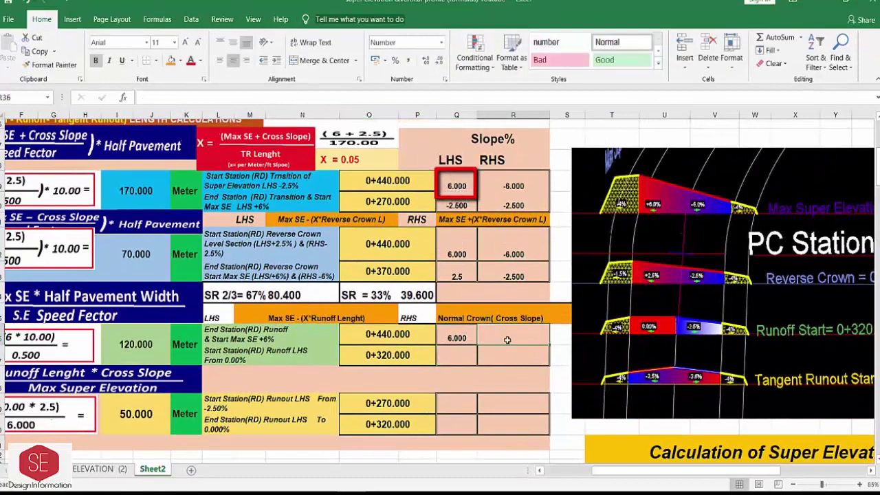
{"action": "type", "text": "="}
{"action": "left_click", "coordinate": [520, 191]}
{"action": "key", "text": "Return"}
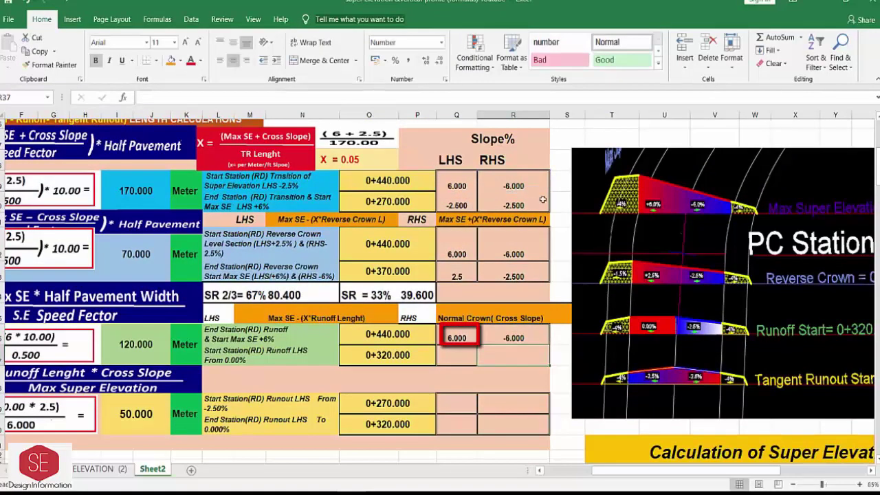
Check the runoff stations on the AutoCAD plan, then select the runoff end row's RHS cell.
{"action": "scroll", "coordinate": [454, 275], "scroll_direction": "down", "scroll_amount": 2}
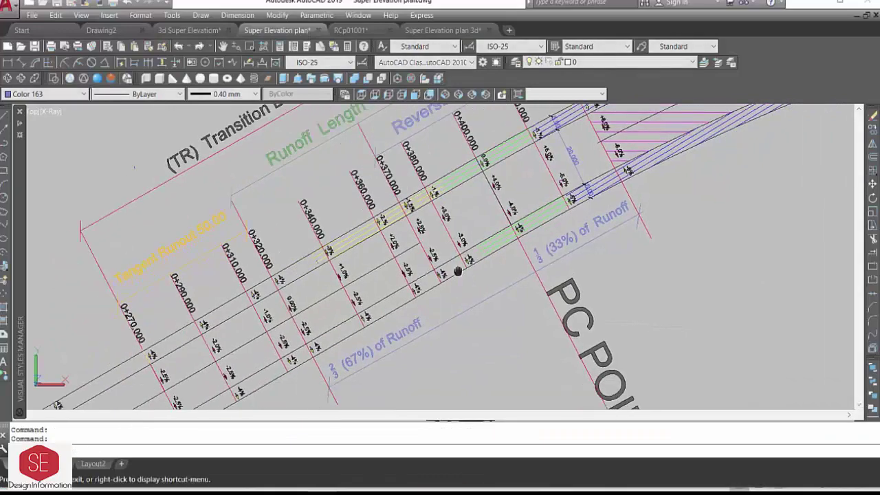
{"action": "scroll", "coordinate": [342, 213], "scroll_direction": "up", "scroll_amount": 2}
{"action": "left_click", "coordinate": [344, 213]}
{"action": "scroll", "coordinate": [344, 213], "scroll_direction": "up", "scroll_amount": 3}
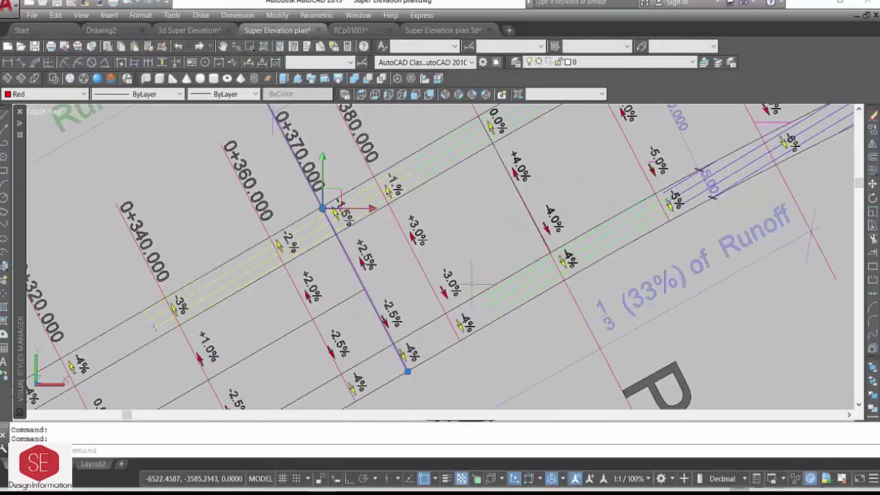
{"action": "left_click_drag", "start_coordinate": [348, 322], "coordinate": [454, 248]}
{"action": "scroll", "coordinate": [454, 247], "scroll_direction": "down", "scroll_amount": 3}
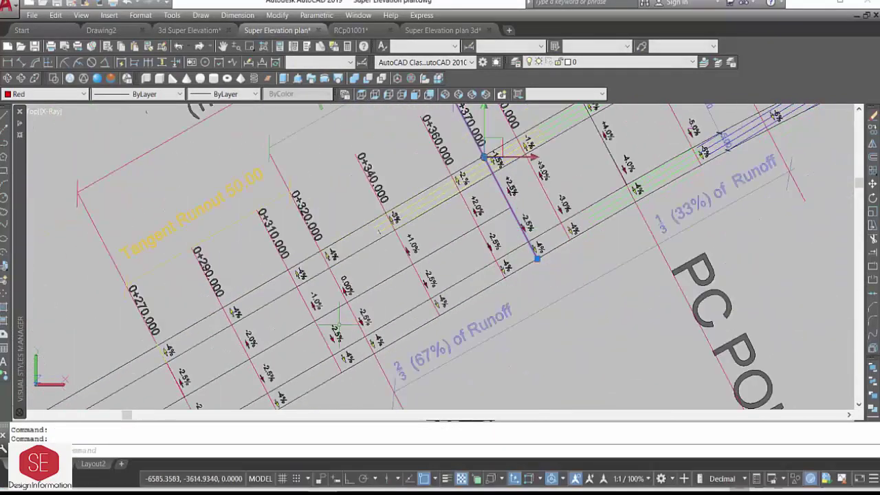
{"action": "scroll", "coordinate": [244, 372], "scroll_direction": "down", "scroll_amount": 1}
{"action": "scroll", "coordinate": [244, 372], "scroll_direction": "down", "scroll_amount": 1}
{"action": "left_click", "coordinate": [524, 355]}
Link the runoff end RHS cell to the -2.500 slope and start Q37 as =Q36-(O28.
{"action": "type", "text": "="}
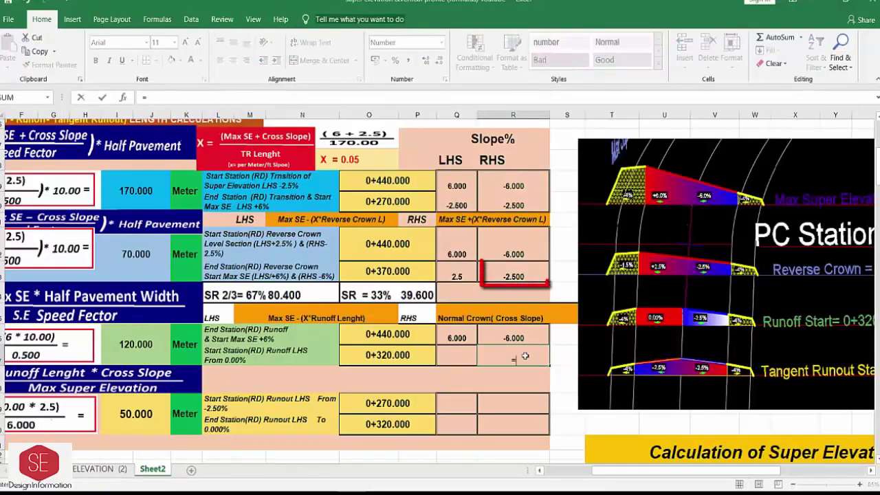
{"action": "left_click", "coordinate": [526, 275]}
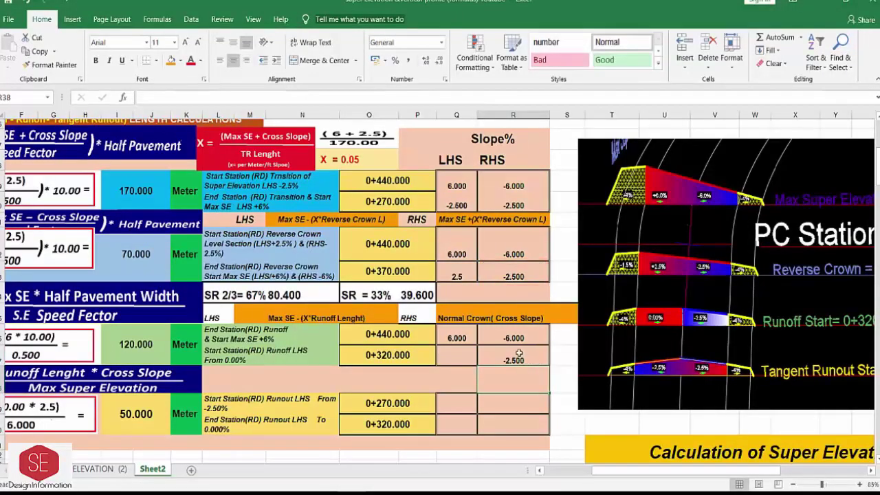
{"action": "left_click", "coordinate": [455, 356]}
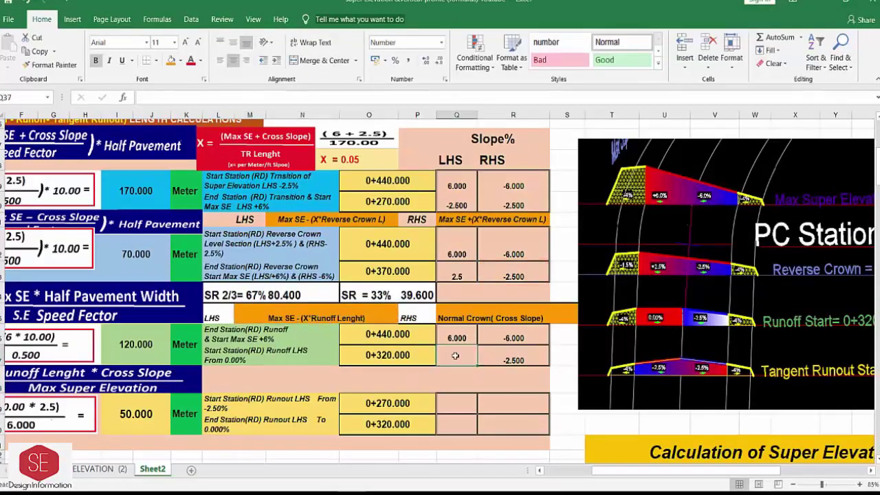
{"action": "type", "text": "="}
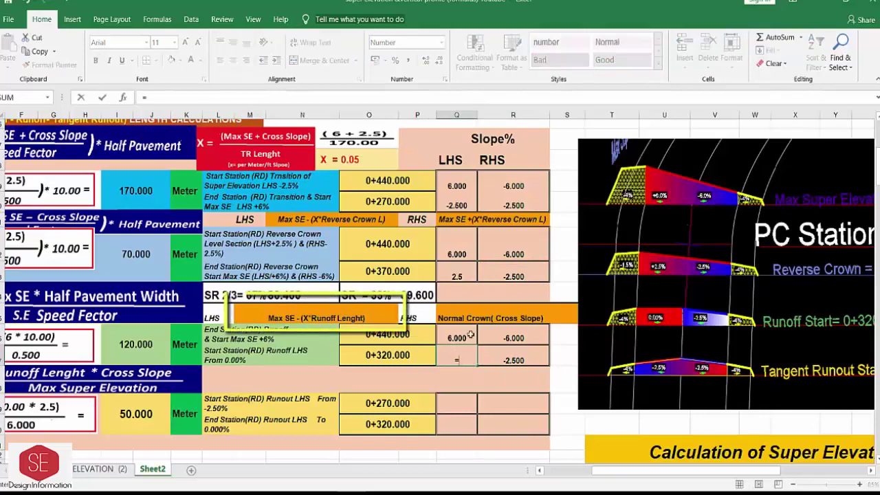
{"action": "left_click", "coordinate": [455, 337]}
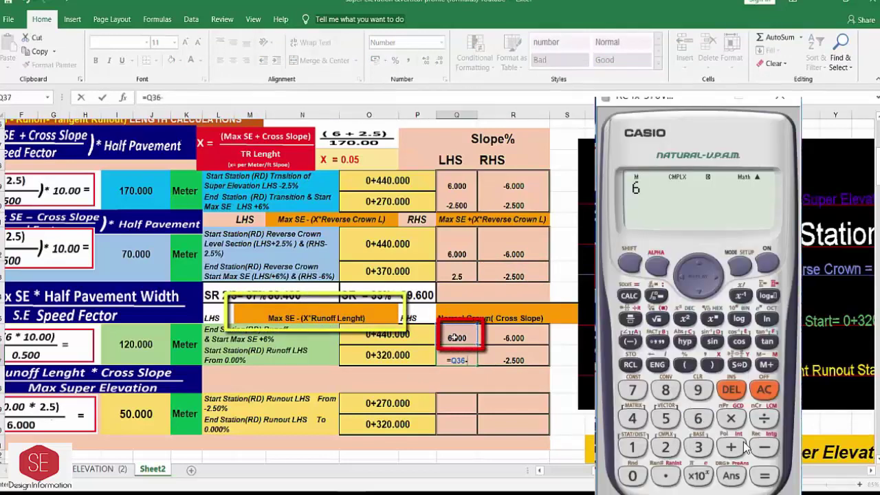
{"action": "type", "text": "-("}
{"action": "left_click", "coordinate": [352, 159]}
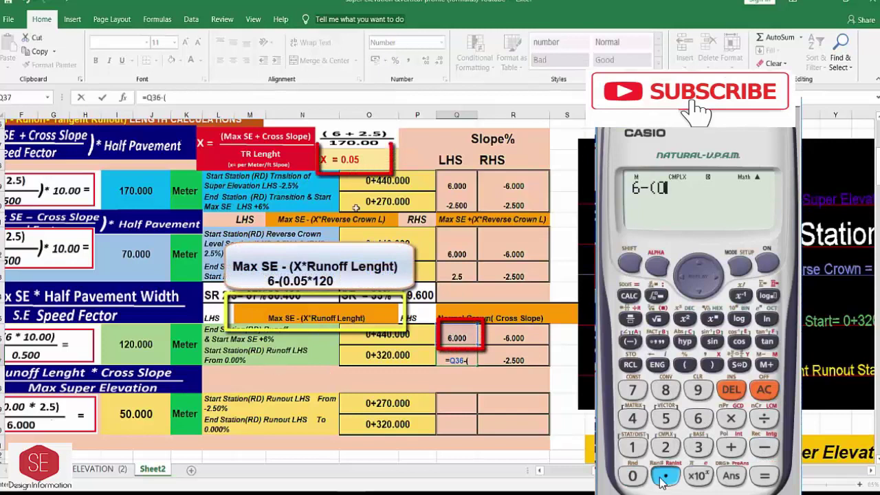
Finish Q37 as 6-(0.05×120) = 0.000, checked on the calculator, and nudge the diagram picture.
{"action": "left_click", "coordinate": [733, 419]}
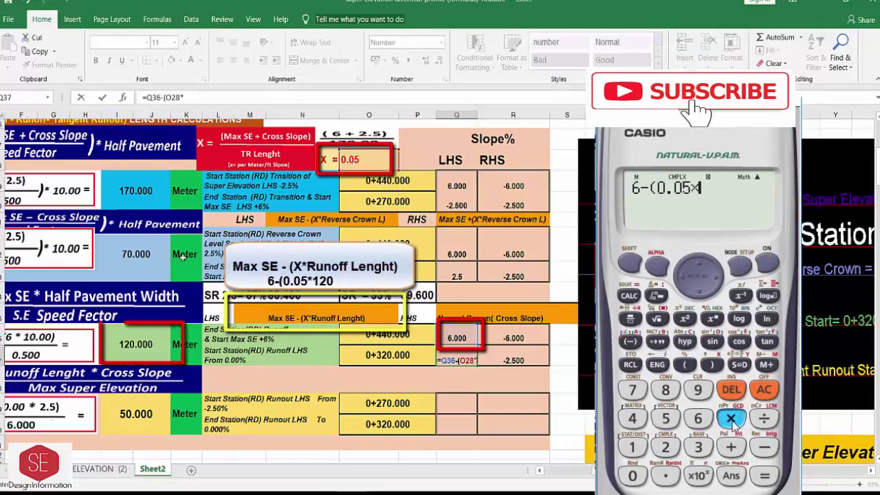
{"action": "left_click", "coordinate": [632, 448]}
{"action": "left_click", "coordinate": [665, 449]}
{"action": "left_click", "coordinate": [634, 476]}
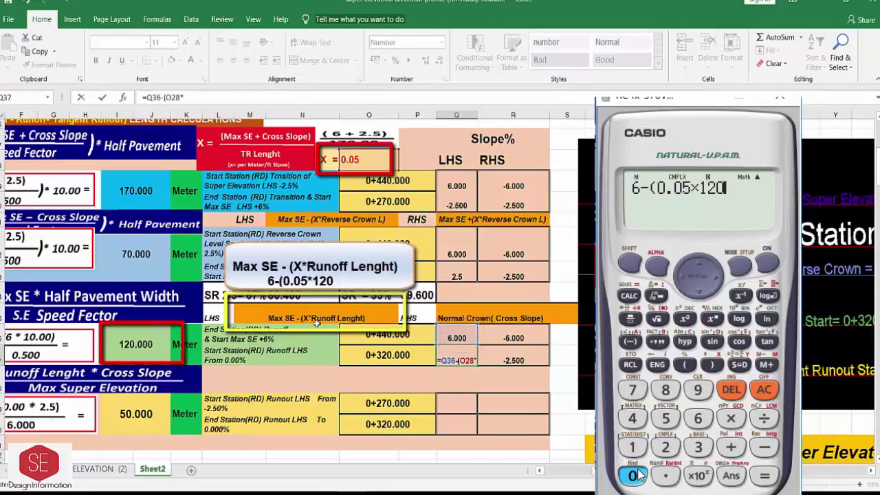
{"action": "left_click", "coordinate": [712, 364]}
{"action": "left_click", "coordinate": [138, 343]}
{"action": "left_click", "coordinate": [764, 476]}
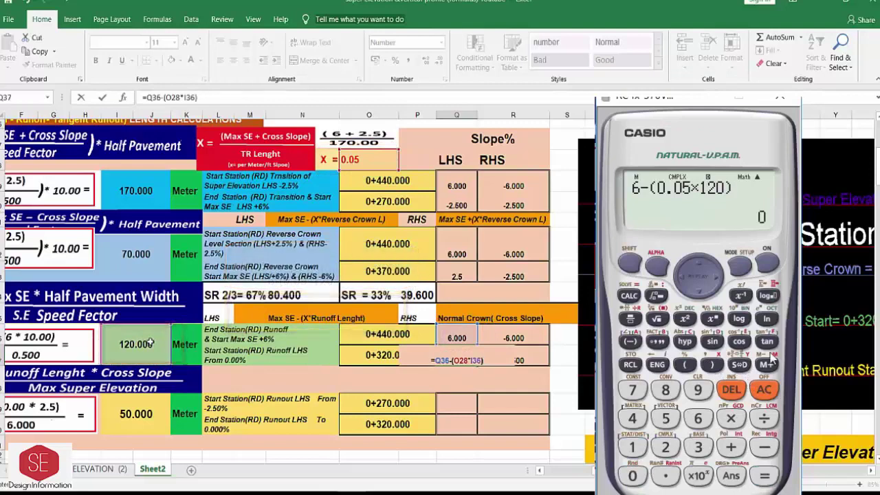
{"action": "key", "text": "Return"}
{"action": "left_click", "coordinate": [446, 362]}
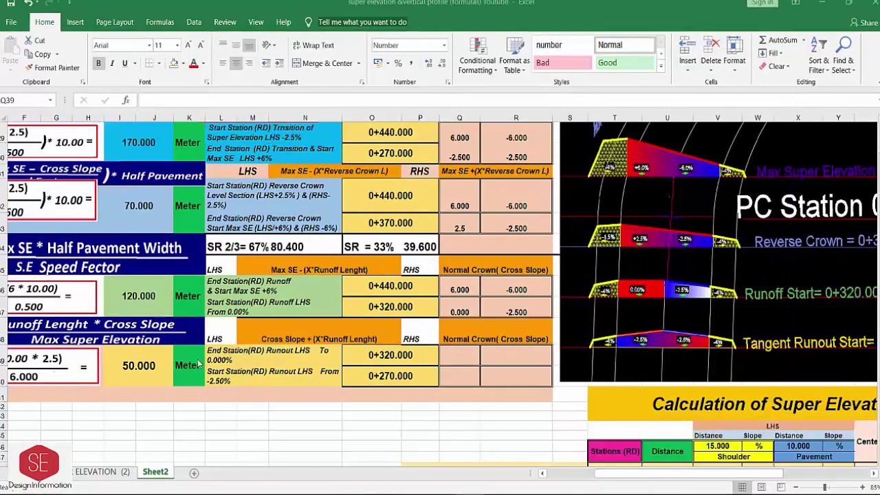
{"action": "mouse_move", "coordinate": [636, 296]}
{"action": "left_mouse_down"}
{"action": "mouse_move", "coordinate": [590, 289]}
{"action": "mouse_move", "coordinate": [748, 295]}
{"action": "left_mouse_up"}
Link runout cells Q40 and R40 to the -2.500 slope in R37.
{"action": "left_click", "coordinate": [465, 379]}
{"action": "type", "text": "="}
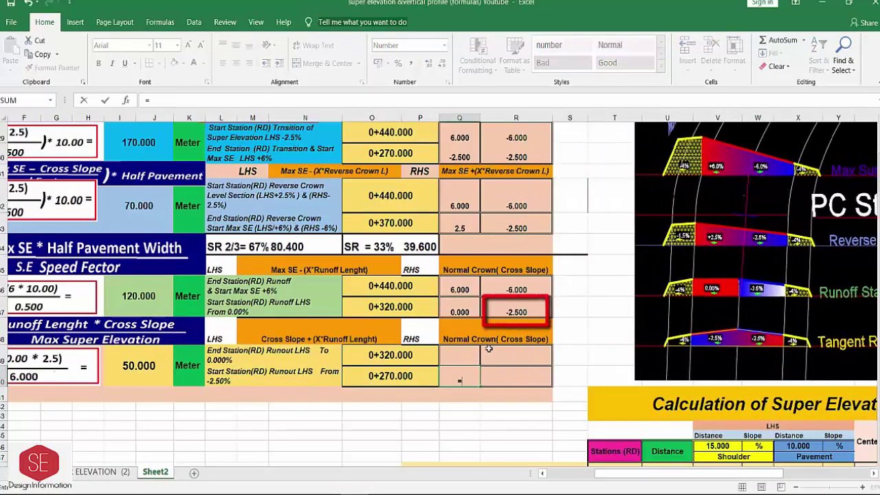
{"action": "left_click", "coordinate": [517, 313]}
{"action": "key", "text": "Return"}
{"action": "left_click", "coordinate": [516, 379]}
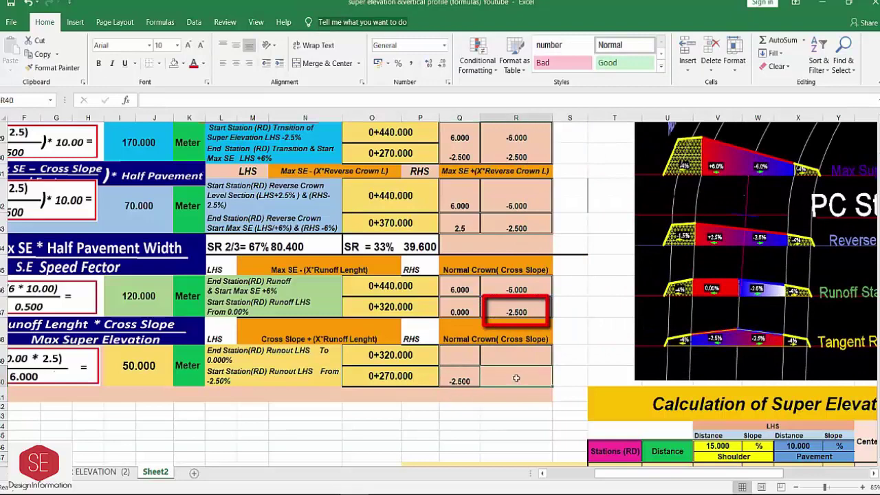
{"action": "type", "text": "="}
{"action": "left_click", "coordinate": [521, 313]}
{"action": "key", "text": "Return"}
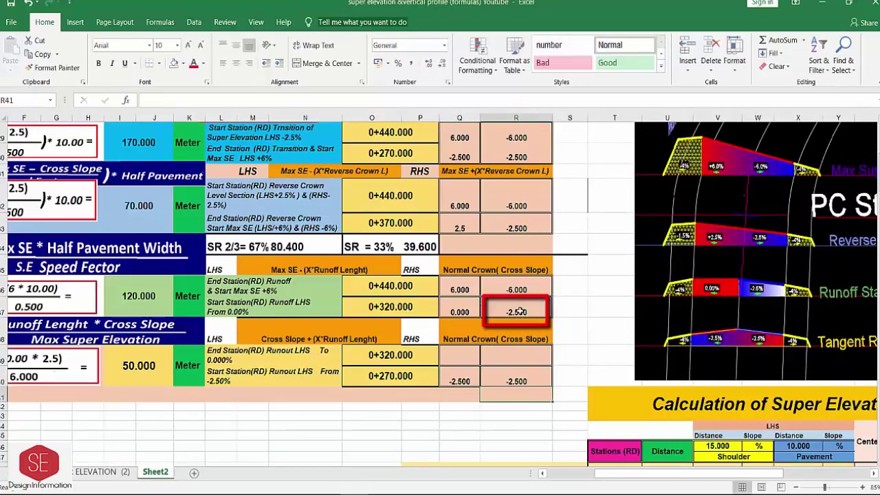
Link R39 to R37 (-2.500) and Q39 to Q37 (0.000).
{"action": "left_click", "coordinate": [503, 356]}
{"action": "type", "text": "="}
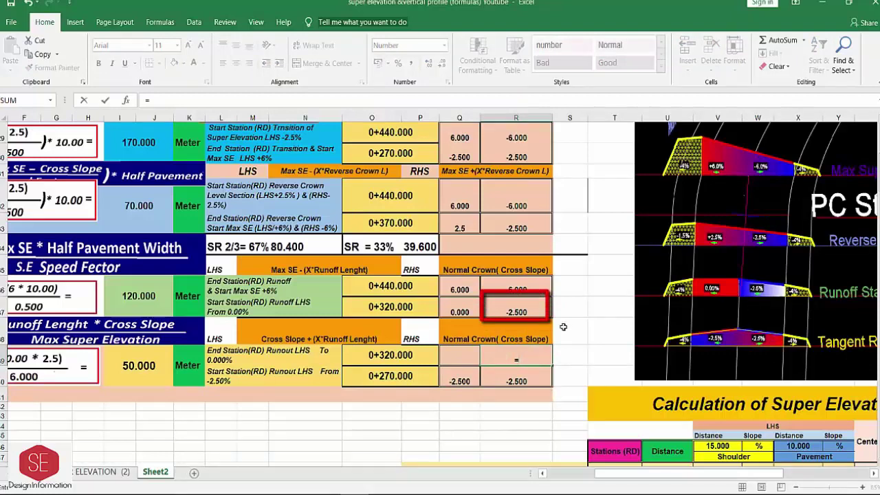
{"action": "left_click", "coordinate": [532, 309]}
{"action": "key", "text": "Return"}
{"action": "left_click", "coordinate": [465, 354]}
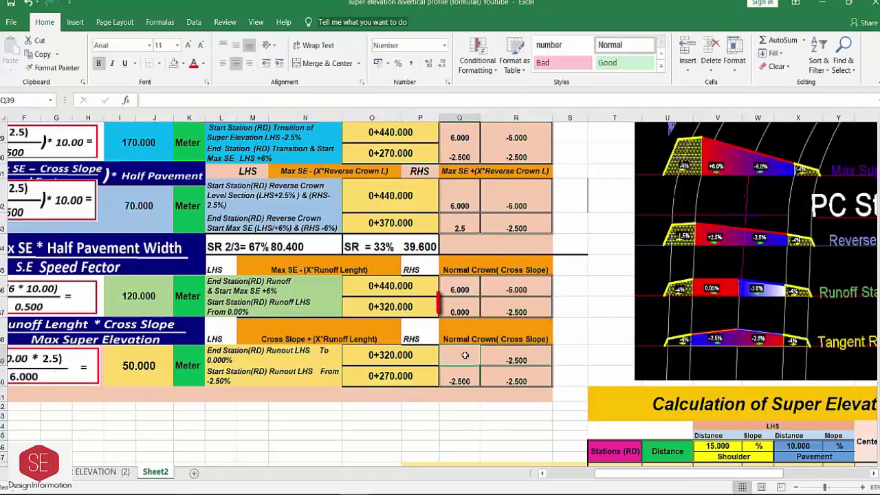
{"action": "type", "text": "="}
{"action": "key", "text": "Return"}
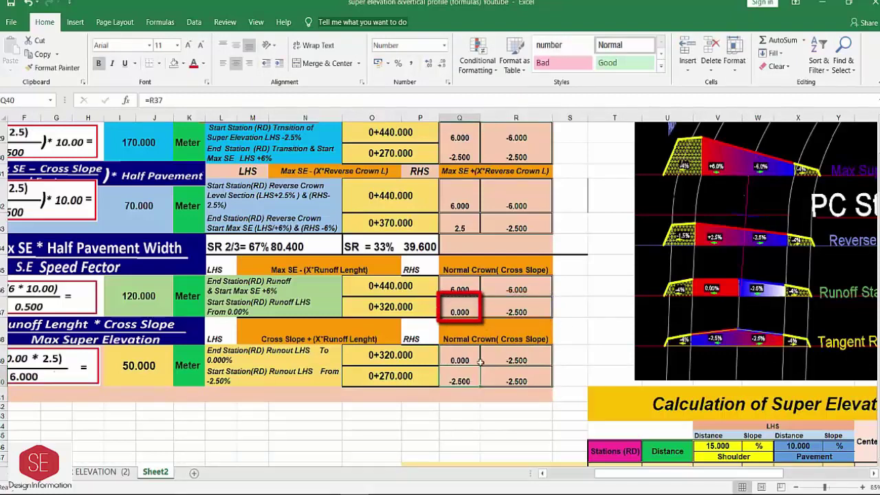
{"action": "left_click", "coordinate": [467, 359]}
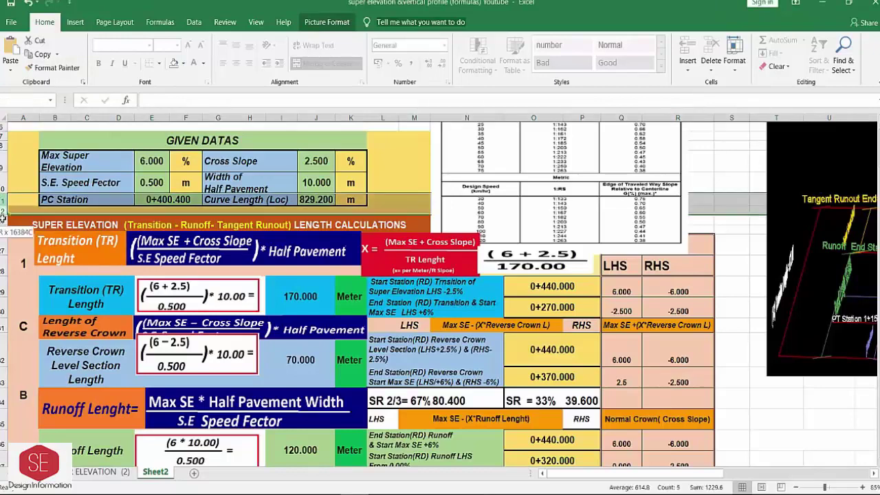
Unhide the hidden station summary rows.
{"action": "left_click_drag", "start_coordinate": [7, 201], "coordinate": [6, 251]}
{"action": "right_click", "coordinate": [5, 241]}
{"action": "left_click", "coordinate": [29, 413]}
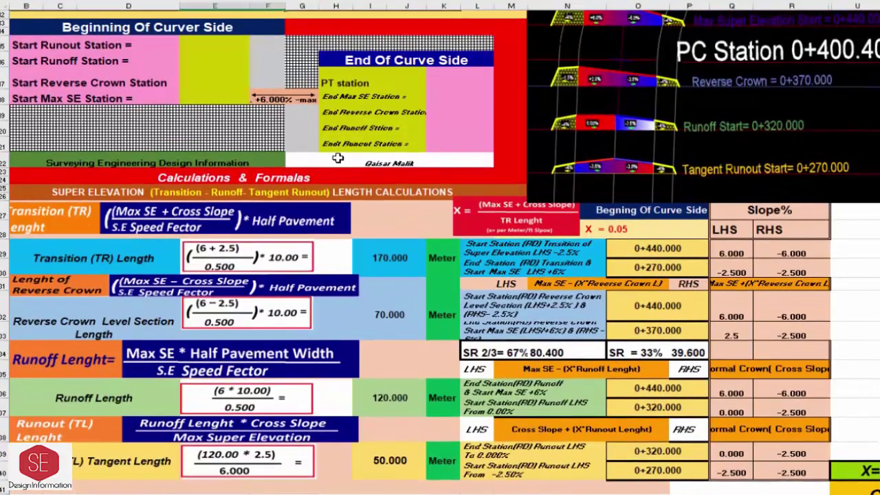
Link start stations E35–E38 to O40, O37, O33 and O29 (0+270.000 to 0+440.000).
{"action": "left_click", "coordinate": [215, 44]}
{"action": "type", "text": "="}
{"action": "left_click", "coordinate": [93, 45]}
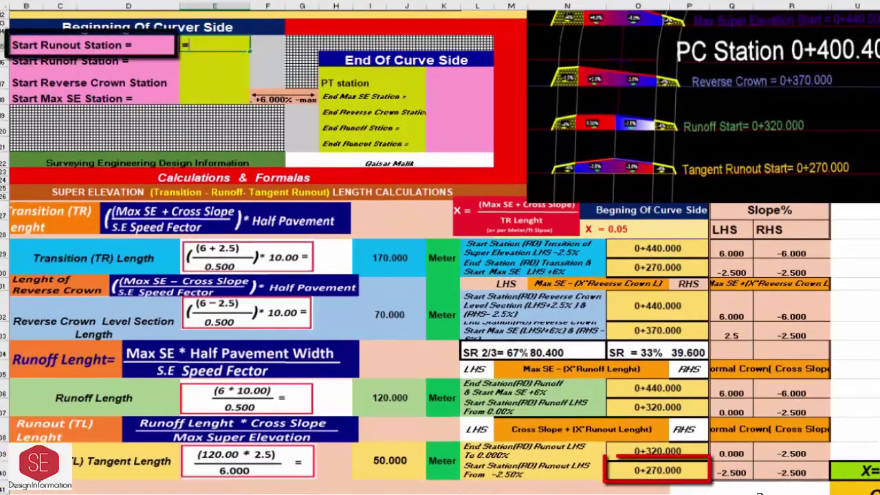
{"action": "left_click", "coordinate": [671, 471]}
{"action": "key", "text": "Return"}
{"action": "type", "text": "="}
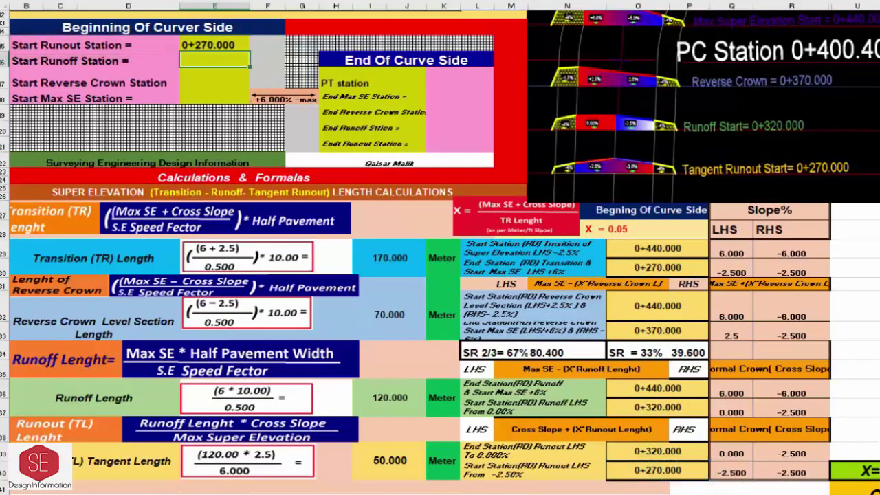
{"action": "left_click", "coordinate": [668, 404]}
{"action": "key", "text": "Return"}
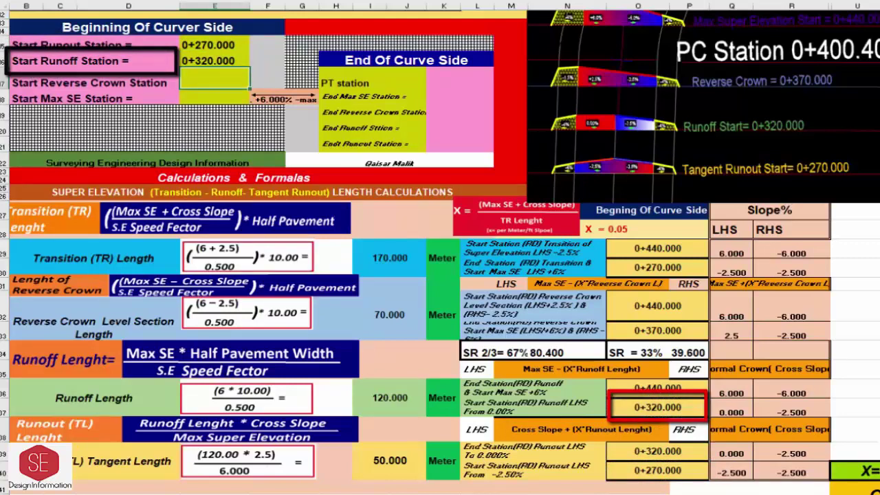
{"action": "type", "text": "="}
{"action": "left_click", "coordinate": [657, 330]}
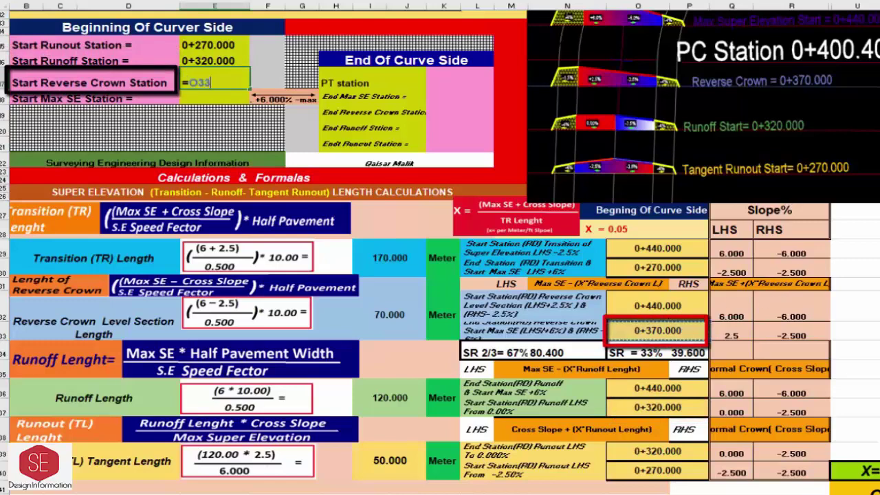
{"action": "key", "text": "Return"}
{"action": "type", "text": "="}
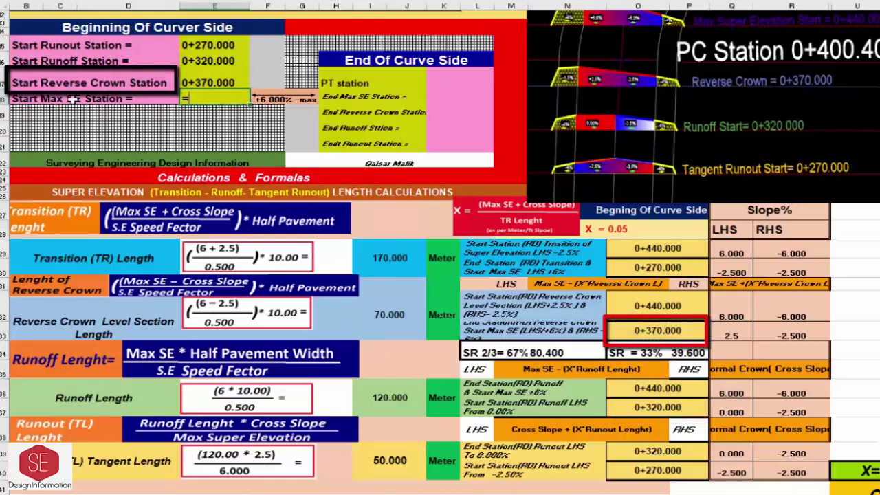
{"action": "left_click", "coordinate": [640, 246]}
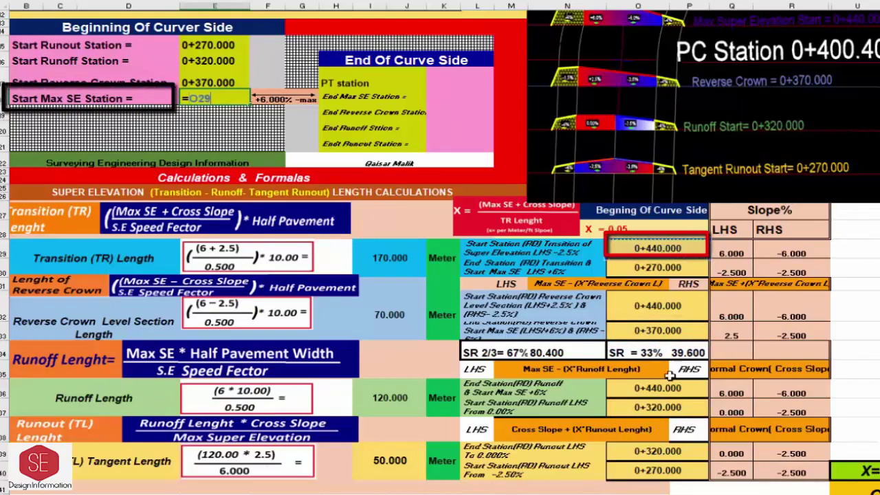
{"action": "key", "text": "Return"}
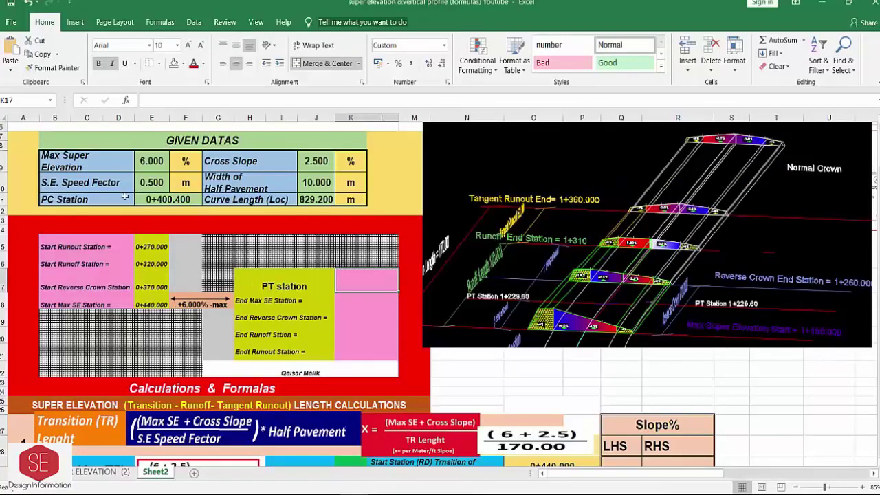
Enter =E11+J11 in K17 so PT station reads 1+229.600, then check the 3D road in AutoCAD.
{"action": "type", "text": "="}
{"action": "left_click", "coordinate": [177, 200]}
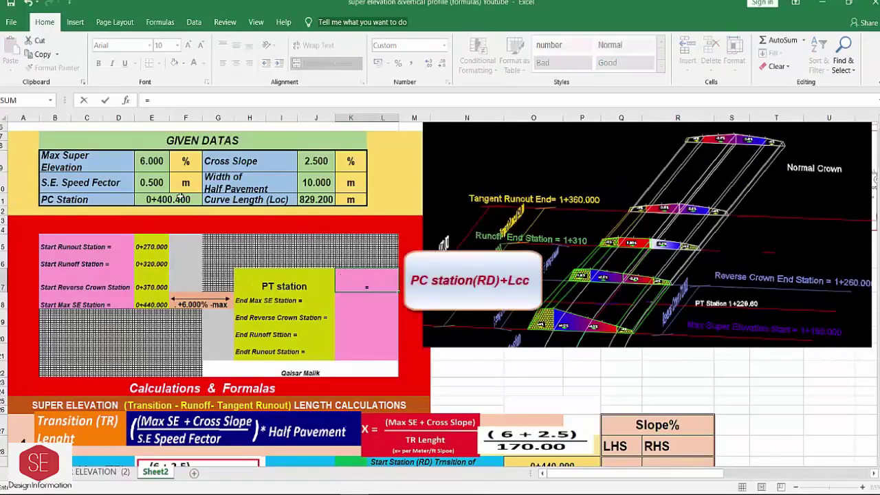
{"action": "type", "text": "+"}
{"action": "key", "text": "Return"}
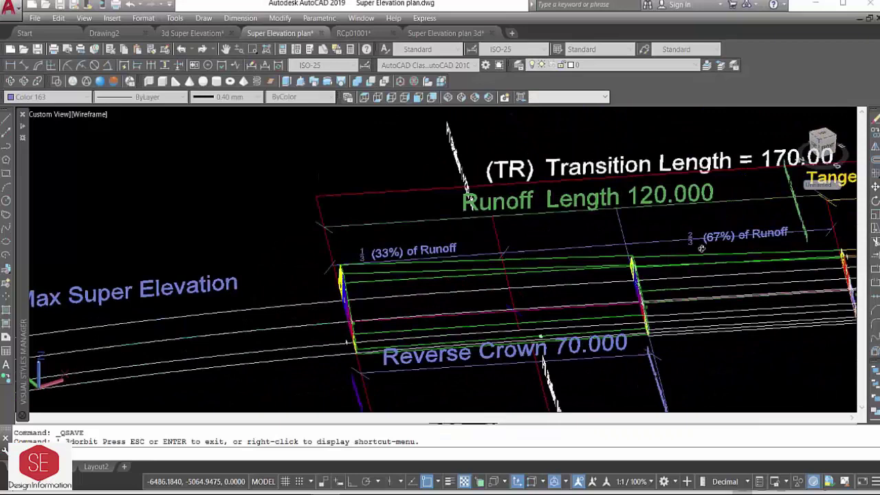
{"action": "left_click_drag", "start_coordinate": [701, 249], "coordinate": [564, 259]}
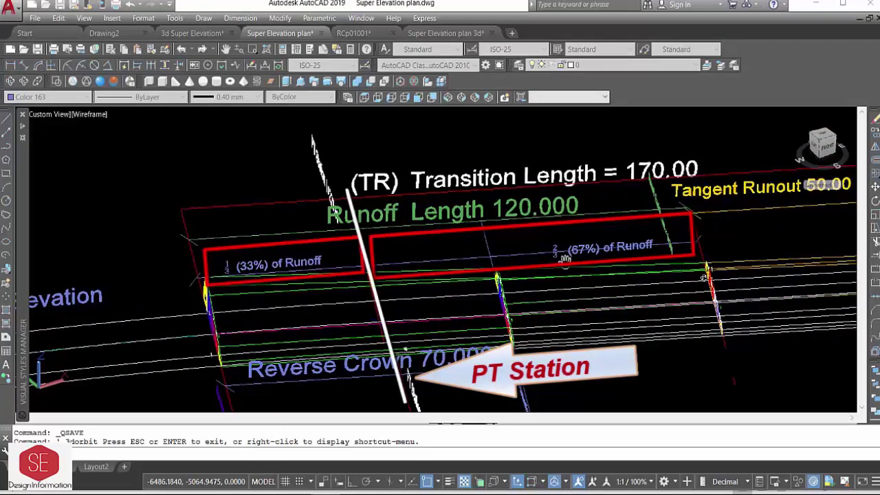
{"action": "key", "text": "Escape"}
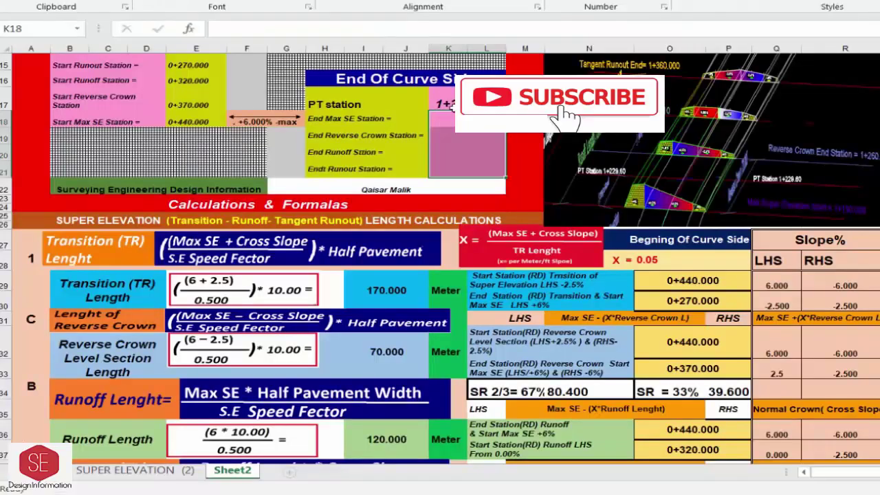
Enter =K17-P34 in K18 so End Max SE Station reads 1+190.000.
{"action": "key", "text": "Down"}
{"action": "type", "text": "1"}
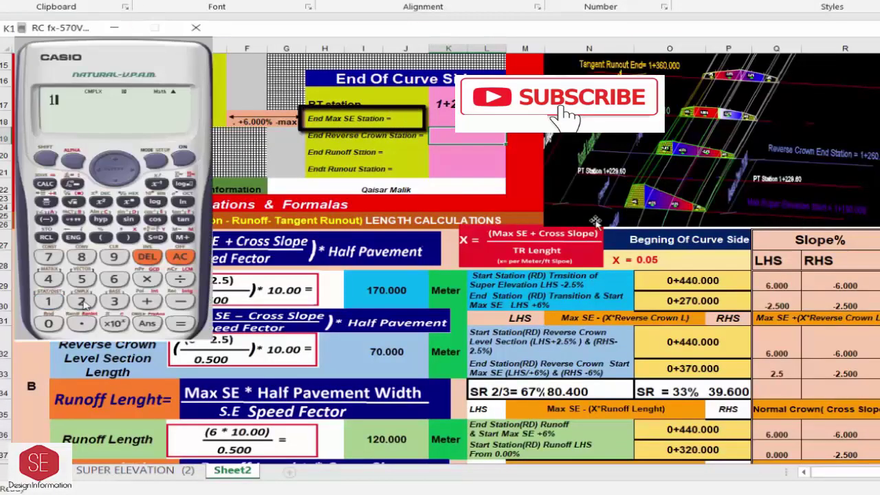
{"action": "type", "text": "229."}
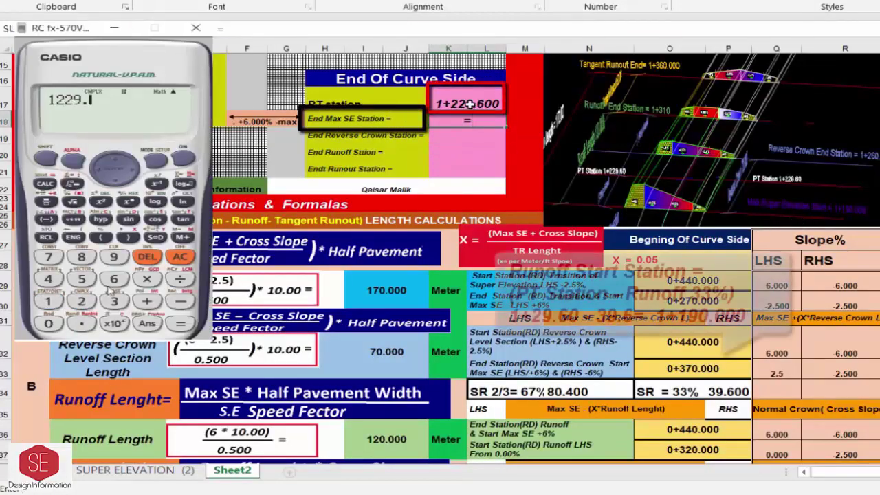
{"action": "left_click", "coordinate": [469, 104]}
{"action": "left_click", "coordinate": [114, 301]}
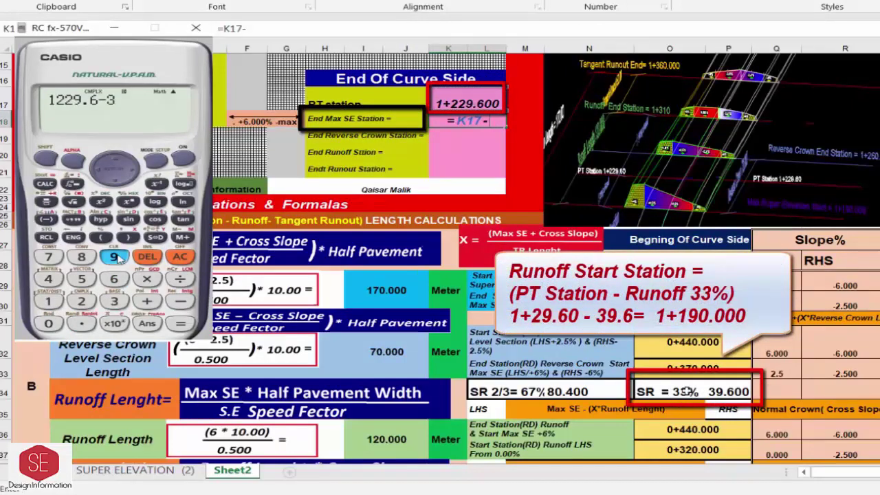
{"action": "left_click", "coordinate": [729, 391]}
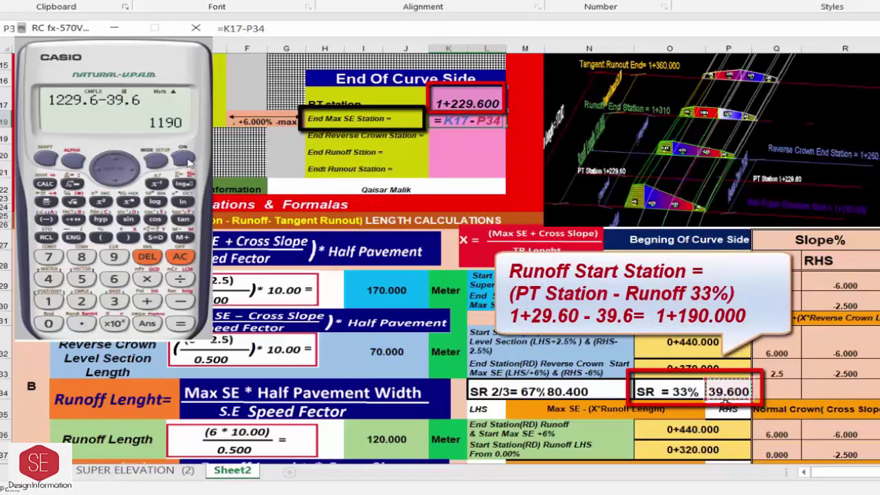
{"action": "key", "text": "Return"}
{"action": "type", "text": "="}
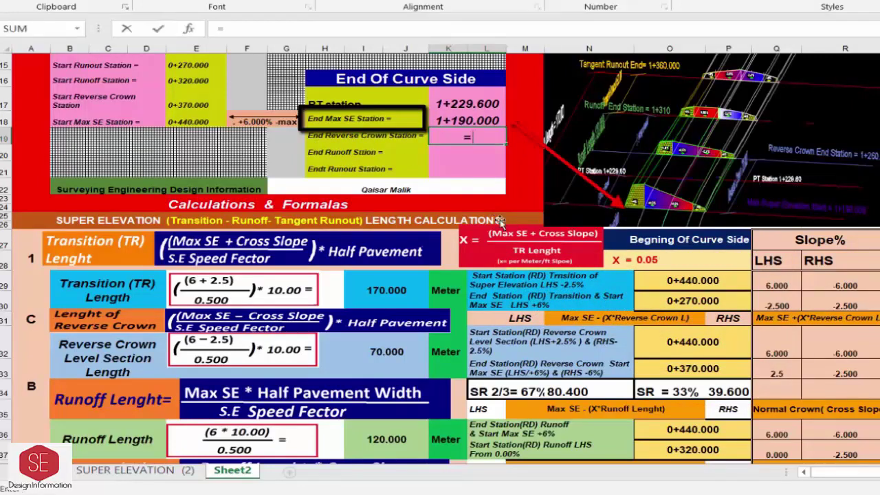
Enter =K18+70 in K19 and =K18+I36 in K20 (1+260.000 and 1+310.000).
{"action": "left_click", "coordinate": [467, 120]}
{"action": "type", "text": "+"}
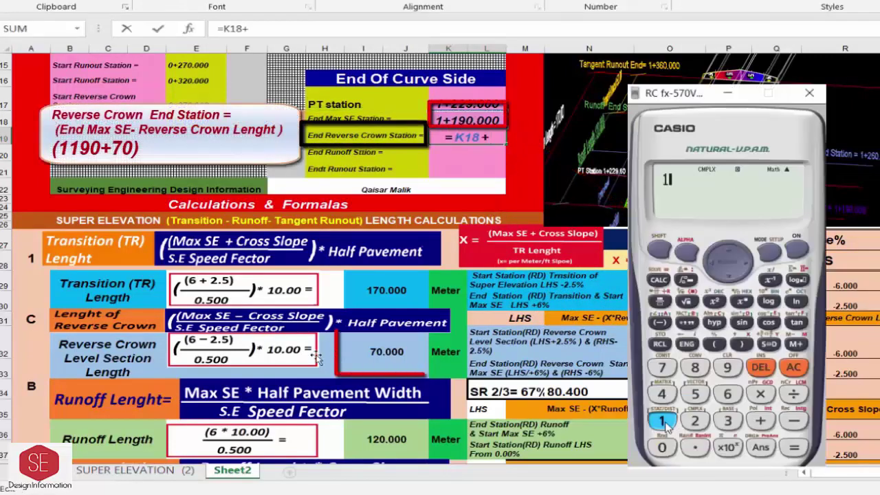
{"action": "type", "text": "70"}
{"action": "key", "text": "Return"}
{"action": "type", "text": "="}
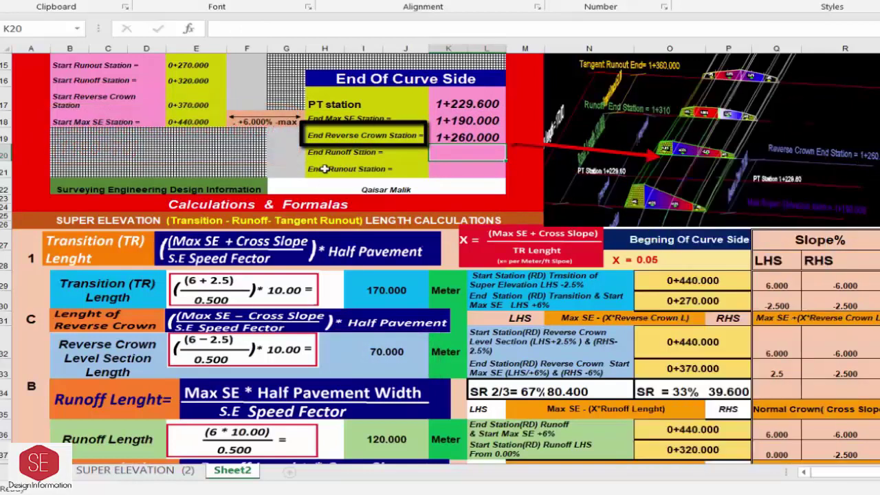
{"action": "left_click", "coordinate": [467, 120]}
{"action": "type", "text": "+"}
{"action": "left_click", "coordinate": [398, 426]}
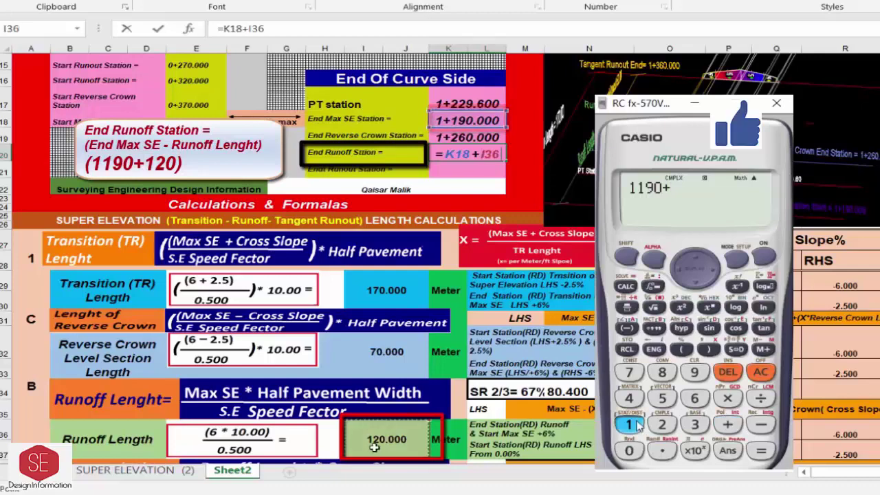
{"action": "key", "text": "Return"}
{"action": "type", "text": "="}
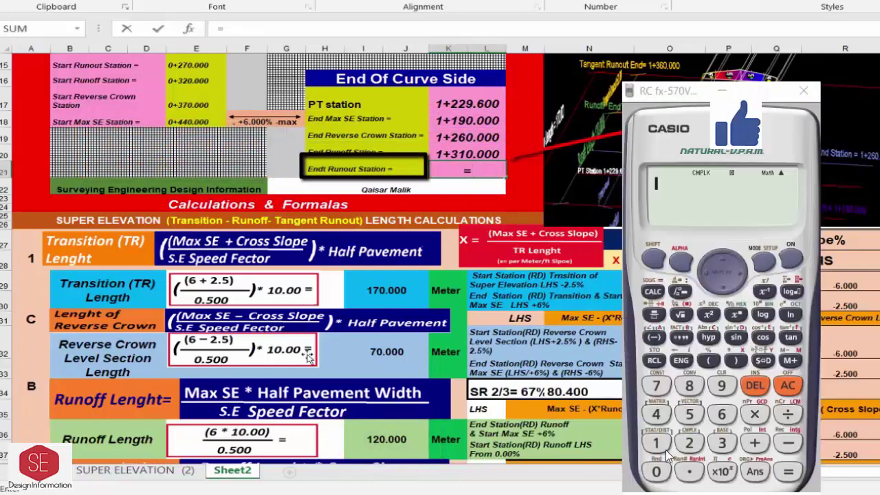
Enter =K18+J29 in K21 for End Runout Station 1+360.000, confirming 1190+170 on the calculator.
{"action": "left_click", "coordinate": [656, 443]}
{"action": "left_click", "coordinate": [656, 442]}
{"action": "left_click", "coordinate": [721, 385]}
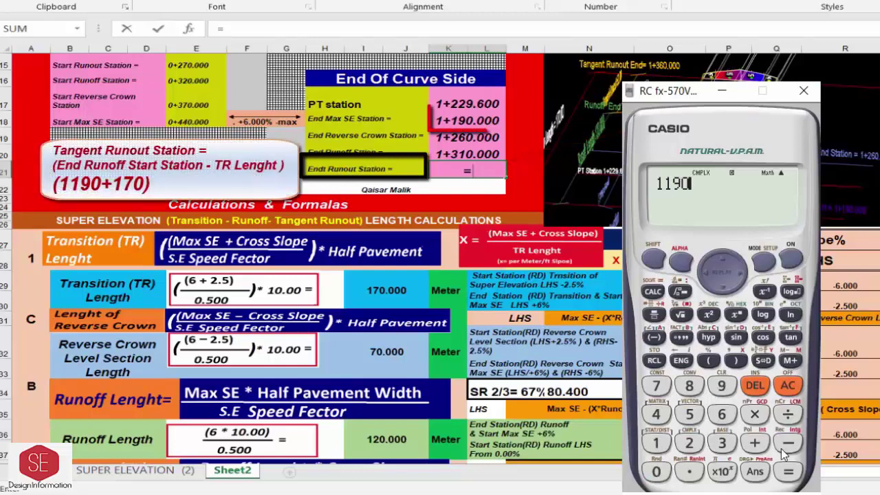
{"action": "left_click", "coordinate": [755, 443]}
{"action": "key", "text": "Up"}
{"action": "key", "text": "Up"}
{"action": "key", "text": "Up"}
{"action": "left_click", "coordinate": [655, 443]}
{"action": "left_click", "coordinate": [656, 385]}
{"action": "left_click", "coordinate": [656, 471]}
{"action": "type", "text": "+"}
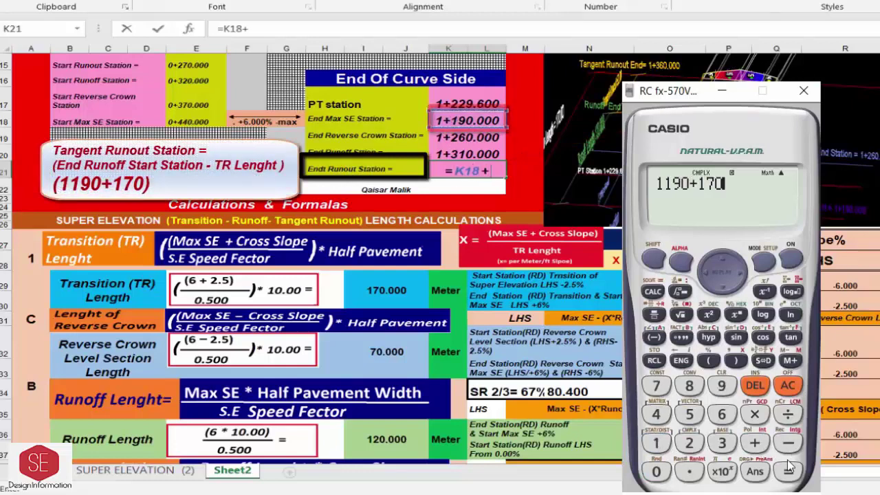
{"action": "left_click", "coordinate": [788, 471]}
{"action": "left_click", "coordinate": [395, 295]}
{"action": "key", "text": "Return"}
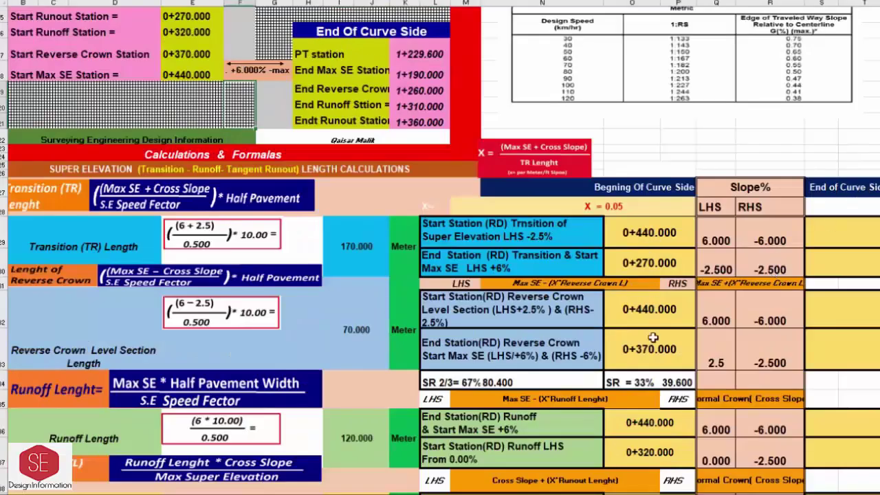
Link the first End of Curve Side cells in column S to K18, K21 and K18.
{"action": "scroll", "coordinate": [759, 240], "scroll_direction": "down", "scroll_amount": 1}
{"action": "type", "text": "="}
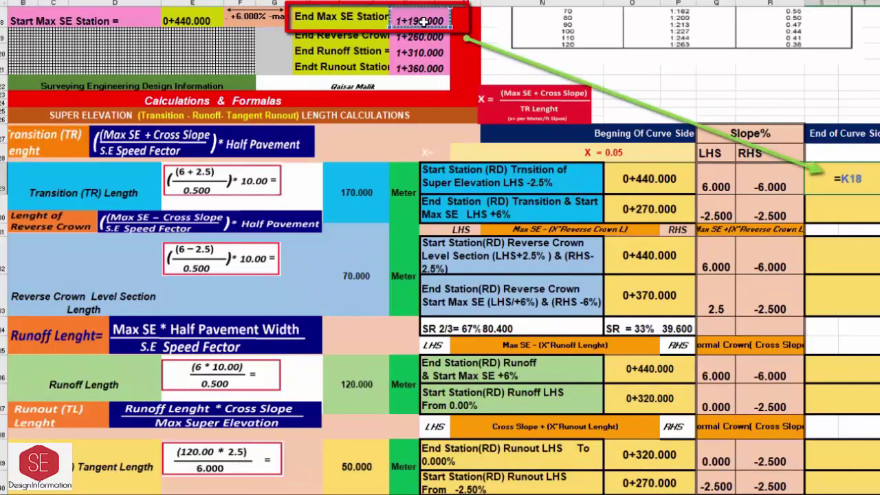
{"action": "key", "text": "Return"}
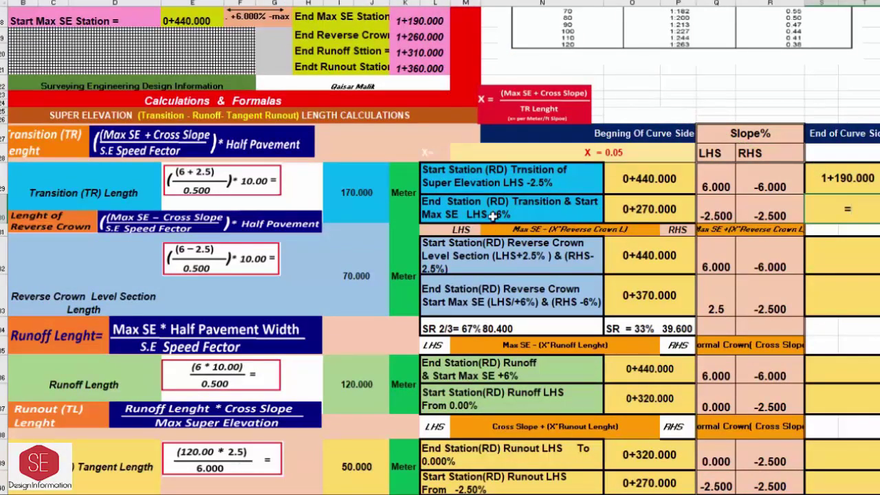
{"action": "left_click", "coordinate": [418, 68]}
{"action": "key", "text": "Return"}
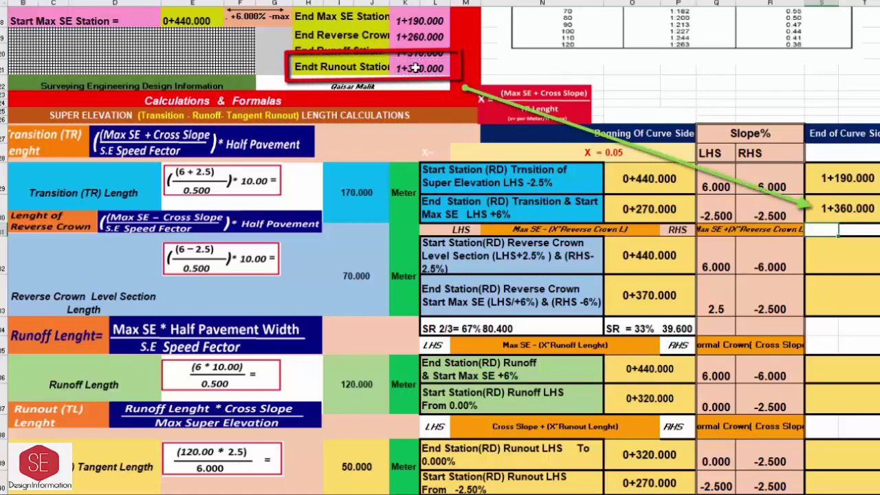
{"action": "double_click", "coordinate": [834, 260]}
{"action": "type", "text": "="}
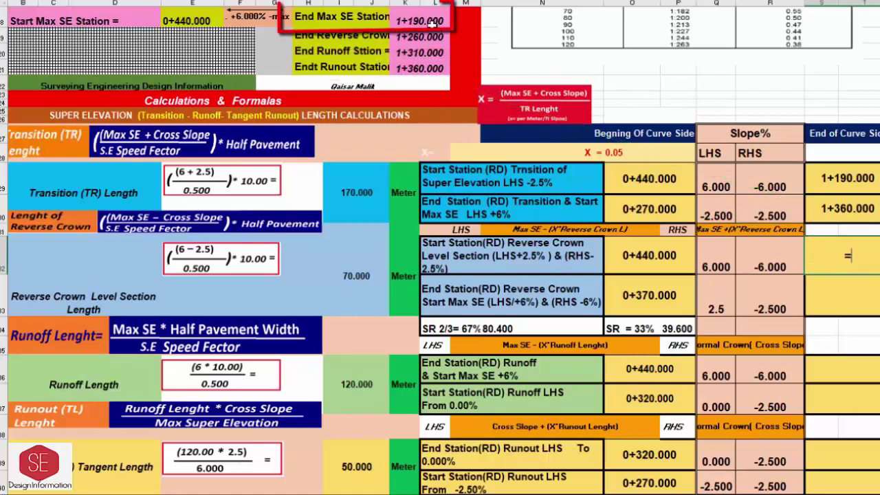
{"action": "left_click", "coordinate": [418, 20]}
{"action": "key", "text": "Return"}
Link the next column S cells to K19, K18 and K20.
{"action": "type", "text": "="}
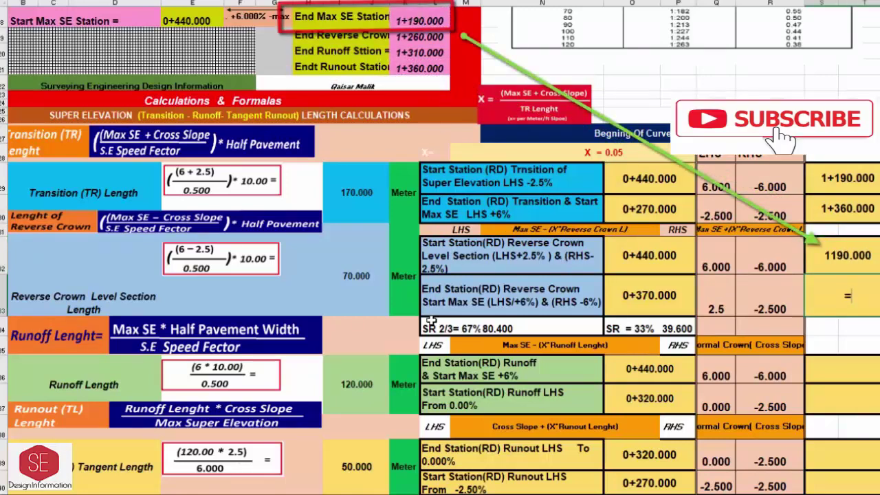
{"action": "left_click", "coordinate": [424, 39]}
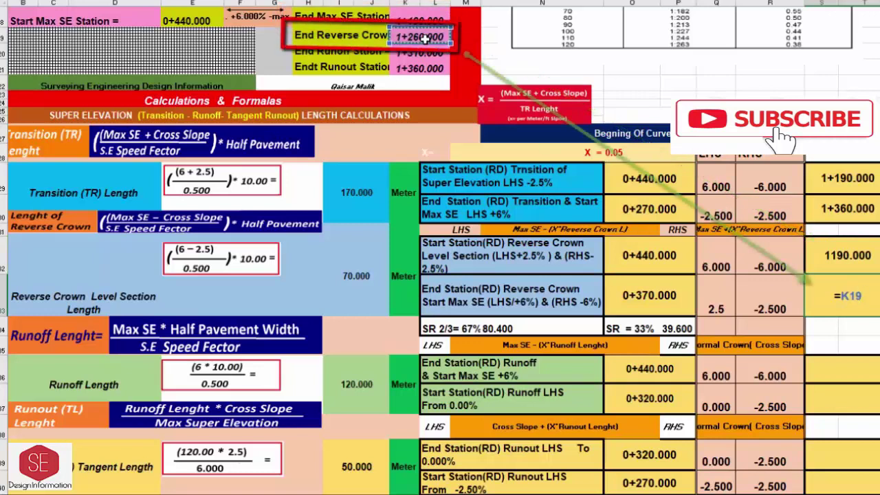
{"action": "key", "text": "Return"}
{"action": "type", "text": "="}
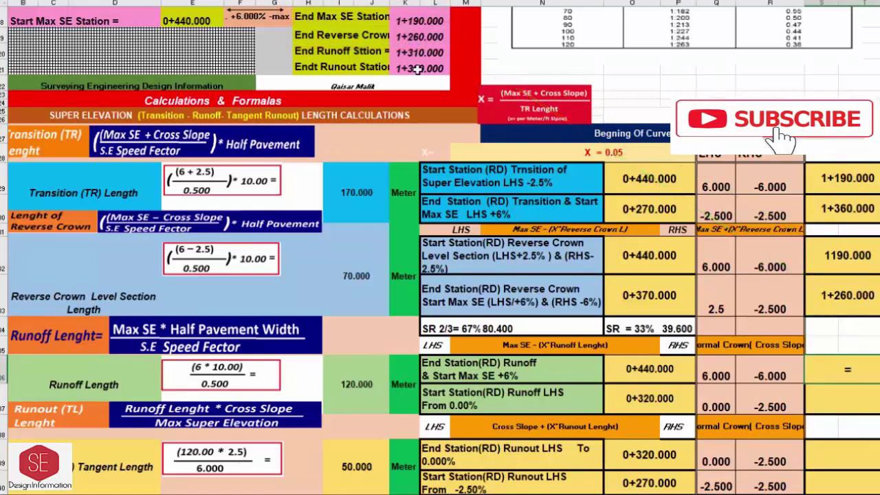
{"action": "left_click", "coordinate": [421, 21]}
{"action": "key", "text": "Return"}
{"action": "type", "text": "="}
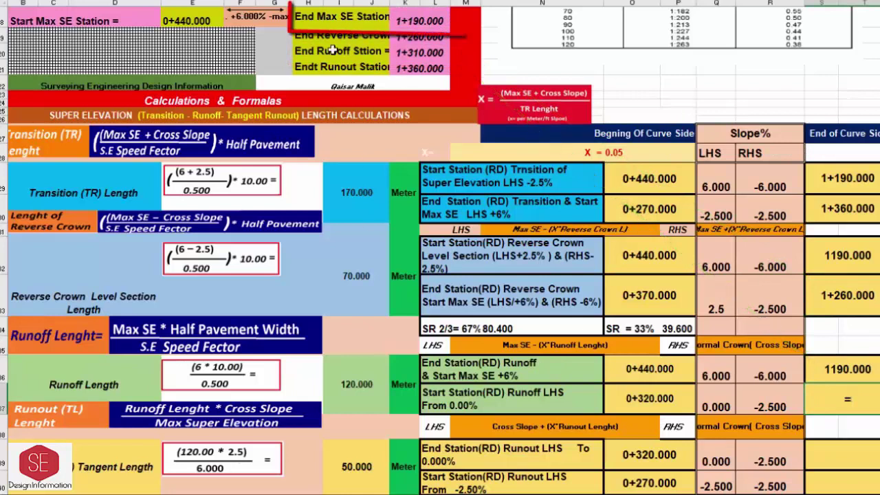
{"action": "left_click", "coordinate": [419, 52]}
{"action": "key", "text": "Return"}
Link S39 and S40 to K20 and K21, the runoff and runout end stations.
{"action": "double_click", "coordinate": [847, 454]}
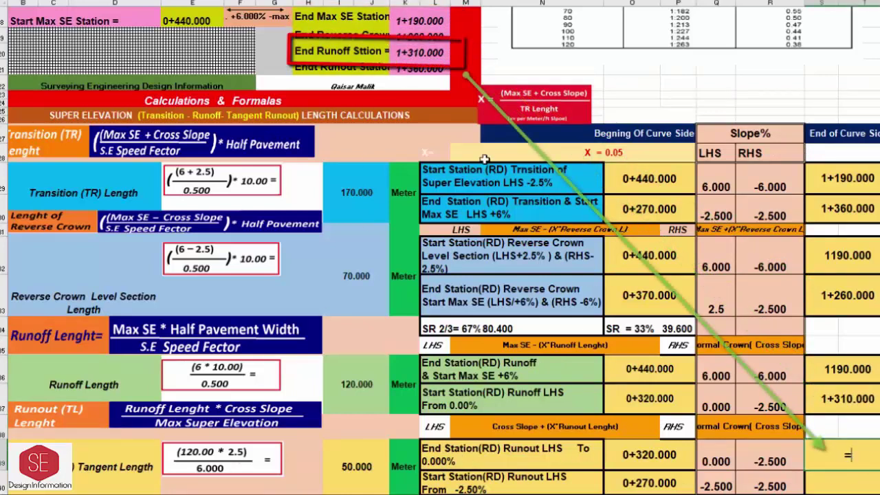
{"action": "key", "text": "Return"}
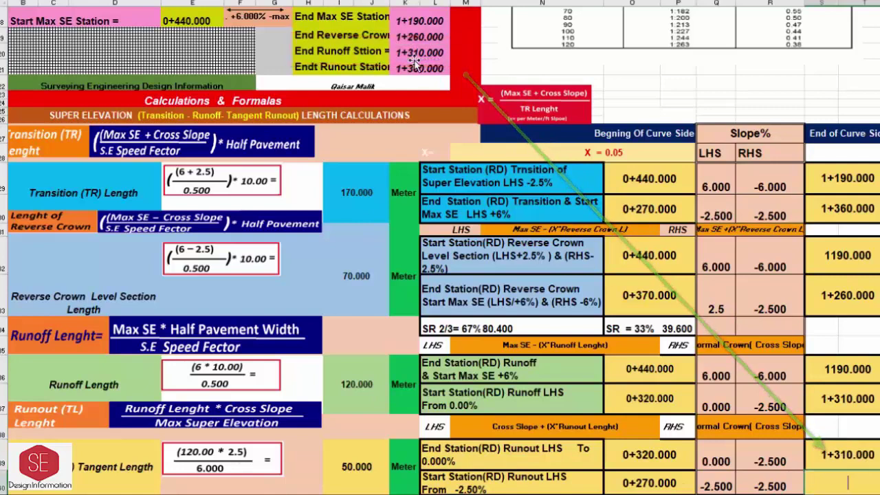
{"action": "type", "text": "="}
{"action": "left_click", "coordinate": [413, 69]}
{"action": "key", "text": "Return"}
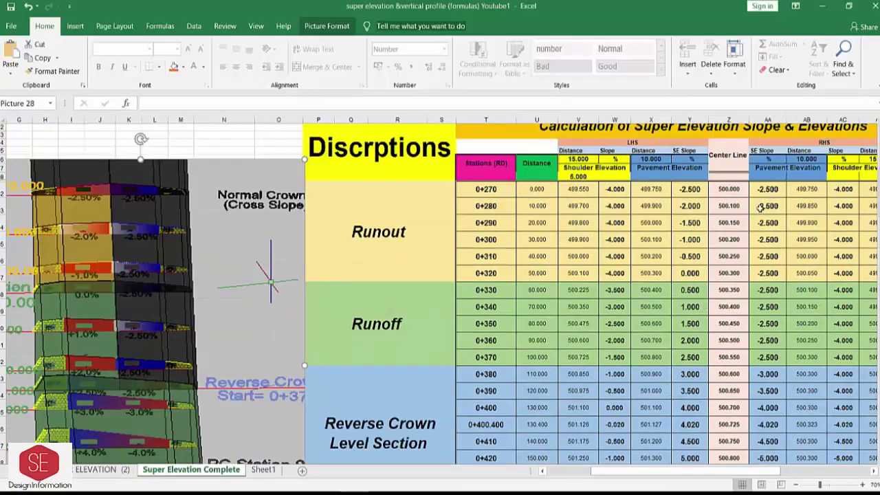
Select the U–Y slope and elevation table range, then bring the X/Y formula block into view.
{"action": "left_click", "coordinate": [691, 190]}
{"action": "mouse_move", "coordinate": [517, 190]}
{"action": "left_mouse_down"}
{"action": "mouse_move", "coordinate": [680, 448]}
{"action": "mouse_move", "coordinate": [683, 437]}
{"action": "left_mouse_up"}
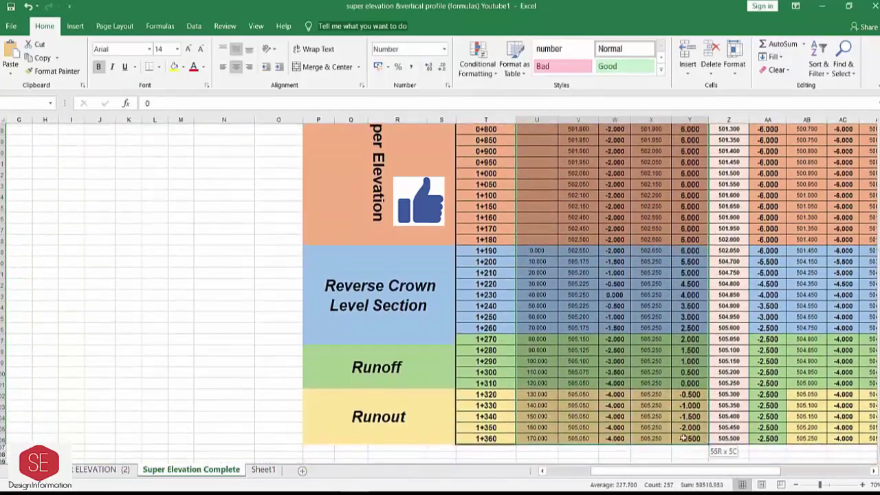
{"action": "scroll", "coordinate": [684, 437], "scroll_direction": "up", "scroll_amount": 15}
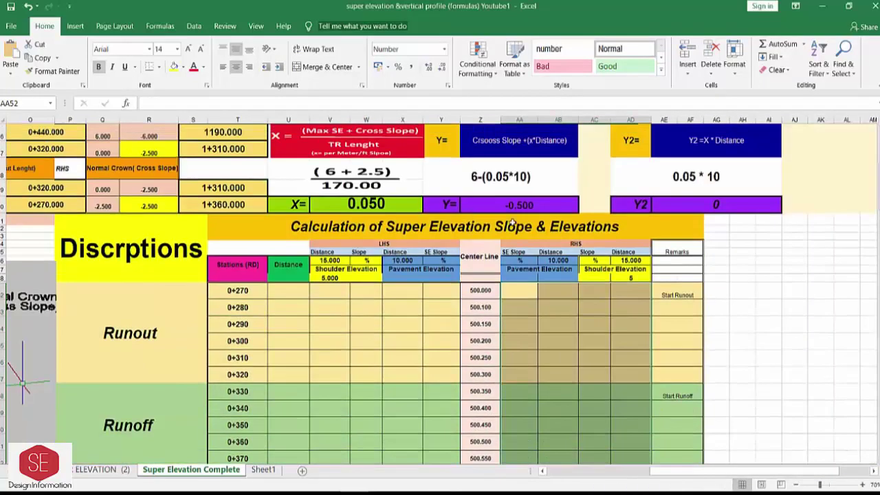
{"action": "scroll", "coordinate": [512, 220], "scroll_direction": "up", "scroll_amount": 1}
Review the red X formula picture, the Speed Factor table and the Y result formula in Z40.
{"action": "left_click", "coordinate": [347, 192]}
{"action": "scroll", "coordinate": [348, 193], "scroll_direction": "up", "scroll_amount": 4}
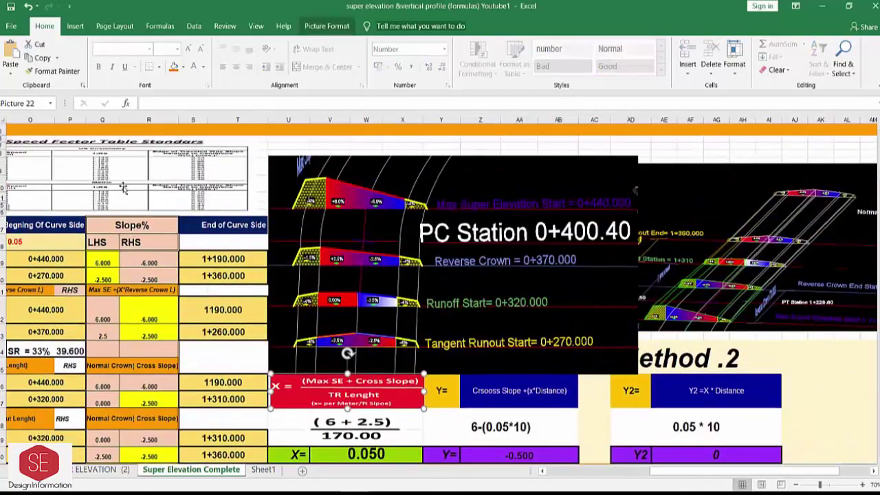
{"action": "left_click", "coordinate": [86, 183]}
{"action": "left_click_drag", "start_coordinate": [687, 473], "coordinate": [629, 473]}
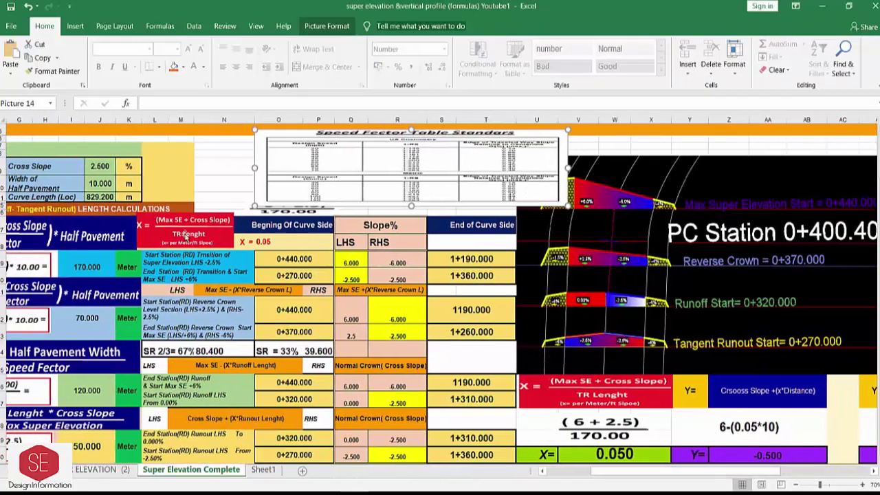
{"action": "scroll", "coordinate": [427, 282], "scroll_direction": "down", "scroll_amount": 3}
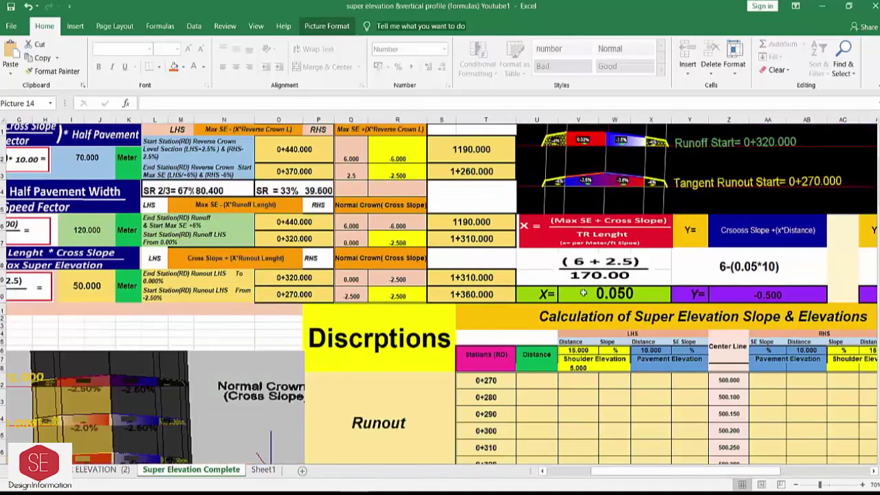
{"action": "left_click", "coordinate": [761, 294]}
Enter =(Q36+Q33)/170 in the X cell V40, giving 0.050, confirmed by calculator.
{"action": "left_click", "coordinate": [614, 295]}
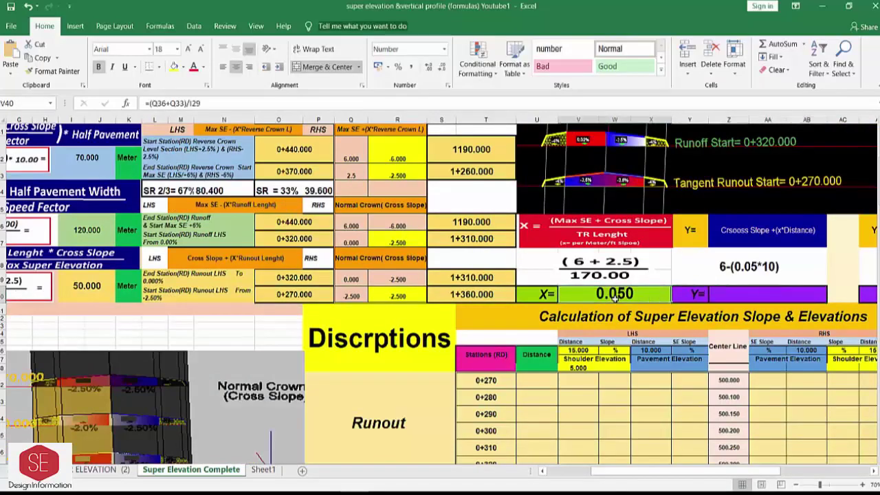
{"action": "type", "text": "="}
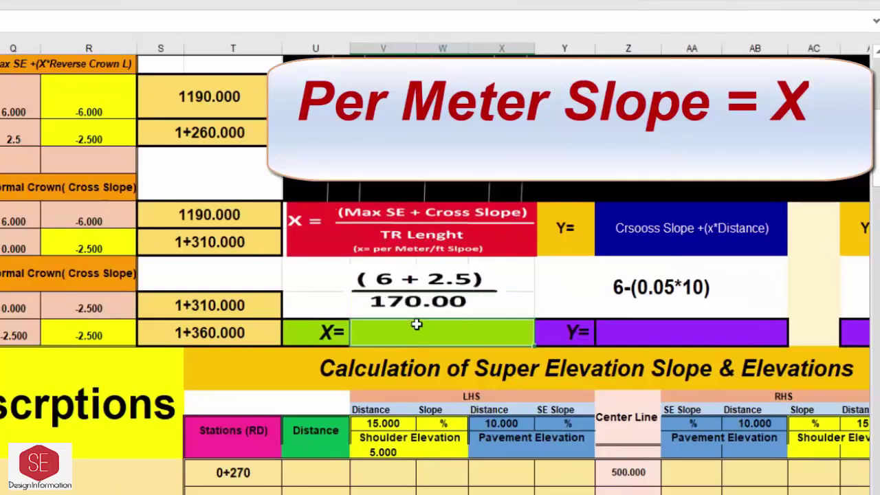
{"action": "type", "text": "=("}
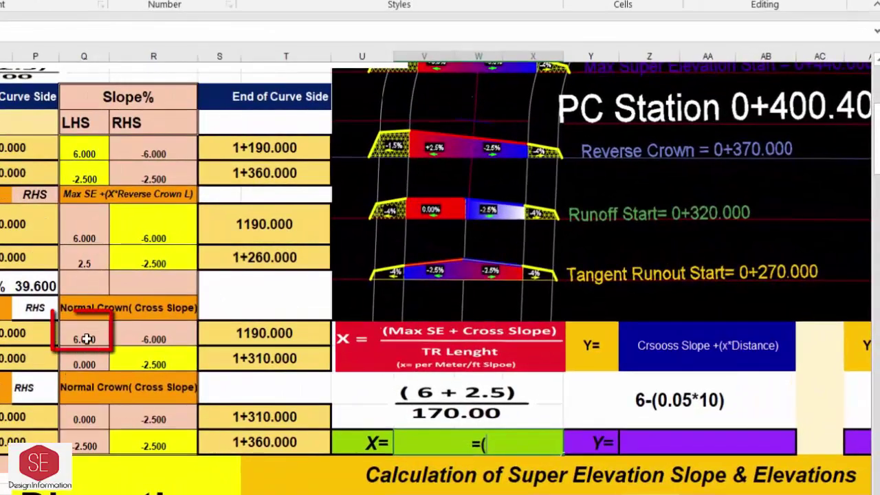
{"action": "left_click", "coordinate": [85, 338]}
{"action": "type", "text": "+"}
{"action": "left_click", "coordinate": [79, 261]}
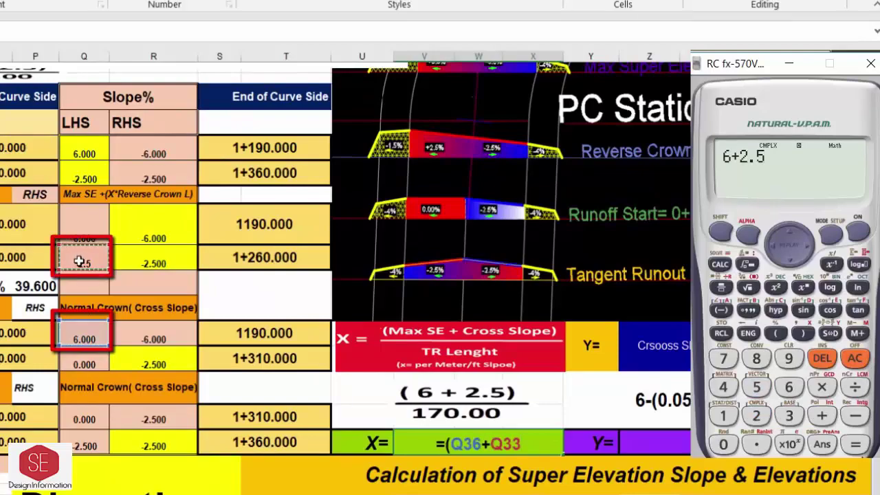
{"action": "type", "text": ")/"}
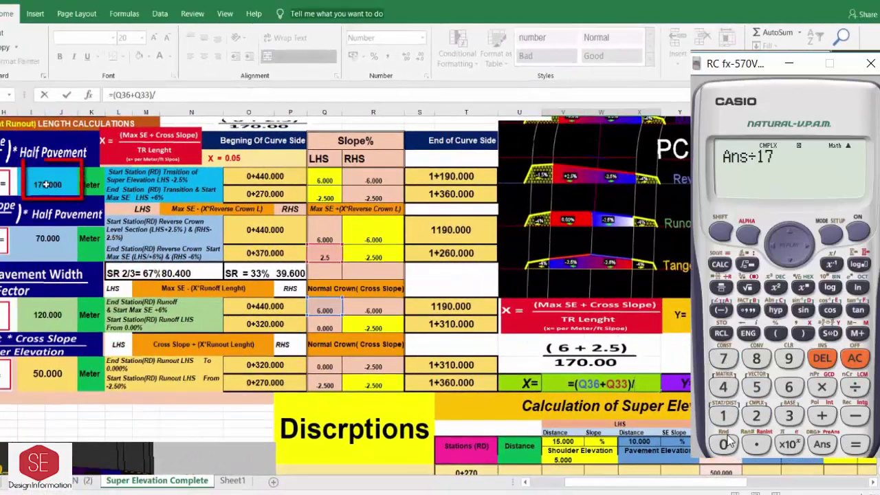
{"action": "left_click", "coordinate": [723, 443]}
{"action": "left_click", "coordinate": [856, 443]}
{"action": "type", "text": "170"}
{"action": "left_click", "coordinate": [830, 333]}
{"action": "key", "text": "Return"}
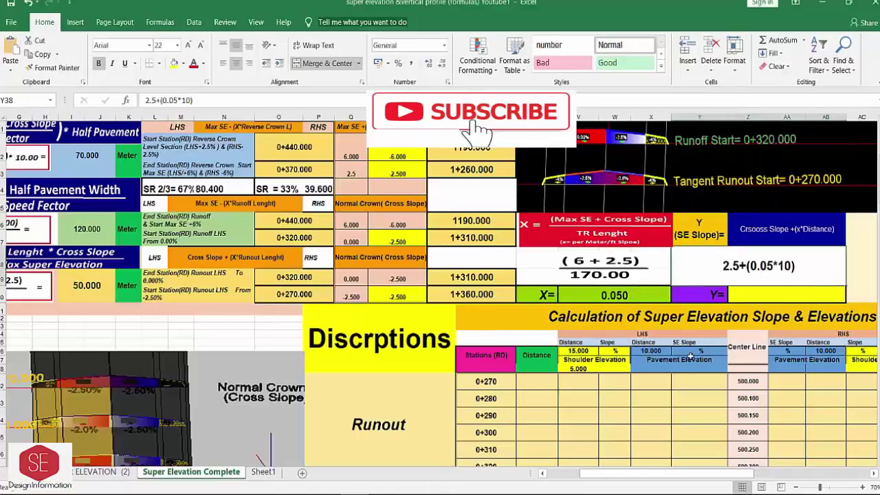
Link cell Y52 at station 0+270 to the -2.500 start slope in R40.
{"action": "left_click", "coordinate": [696, 381]}
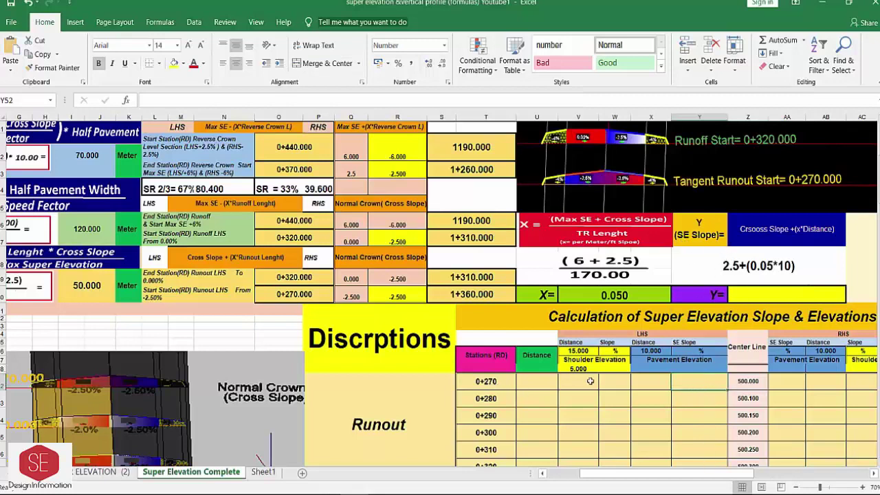
{"action": "type", "text": "="}
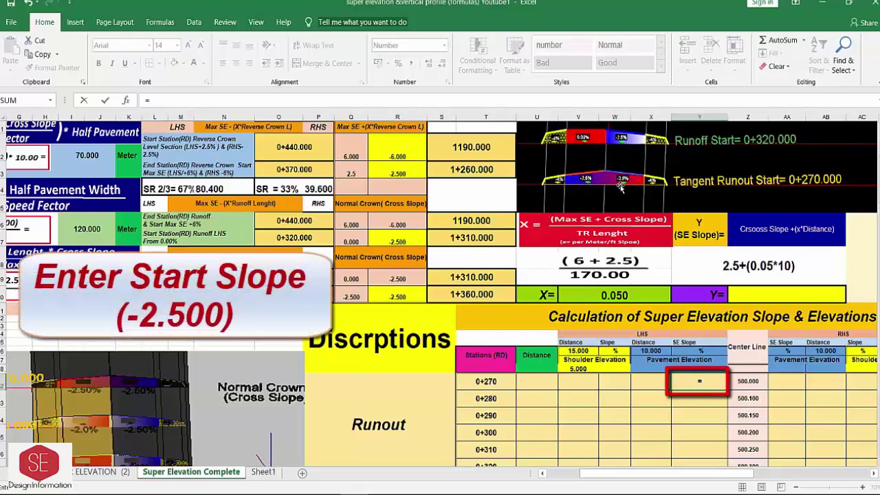
{"action": "left_click", "coordinate": [387, 301]}
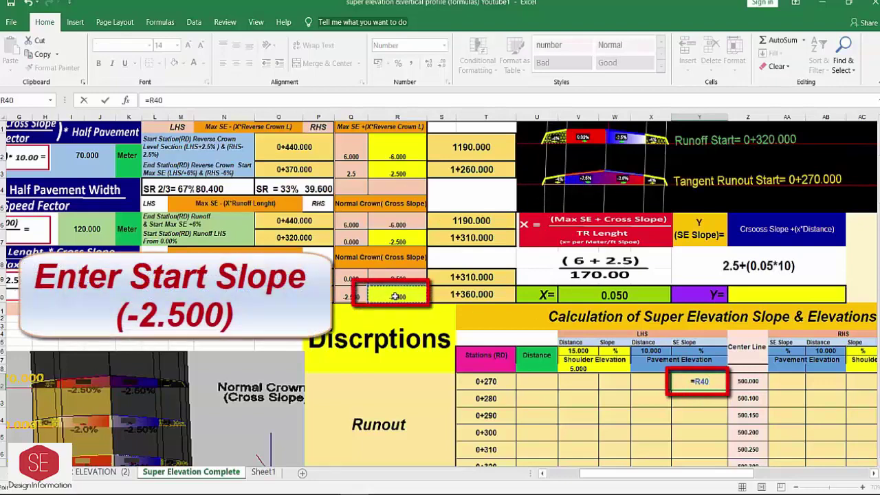
{"action": "key", "text": "Return"}
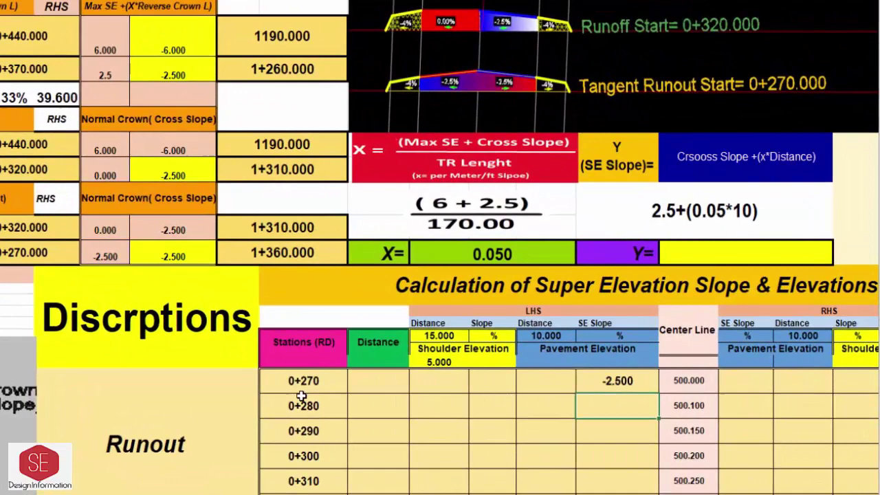
Enter 0 as the 0+270 distance and formulas for the 0+280 and 0+290 distances.
{"action": "scroll", "coordinate": [301, 396], "scroll_direction": "down", "scroll_amount": 1}
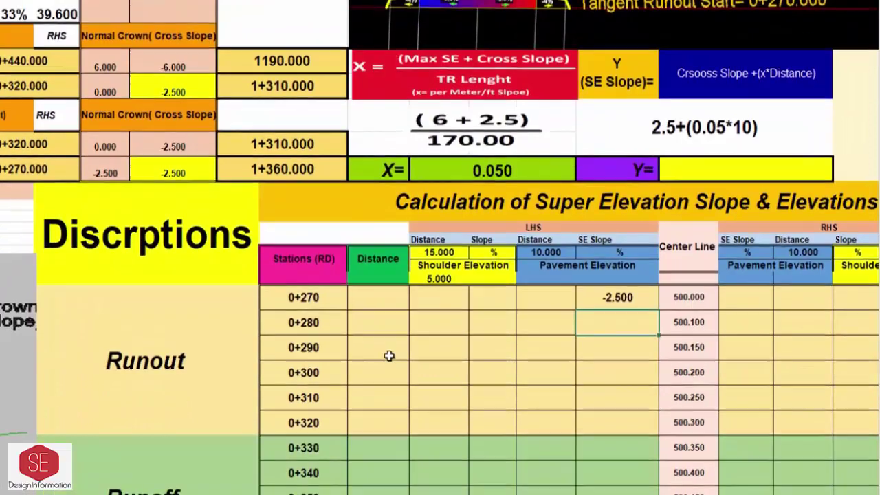
{"action": "left_click", "coordinate": [365, 298]}
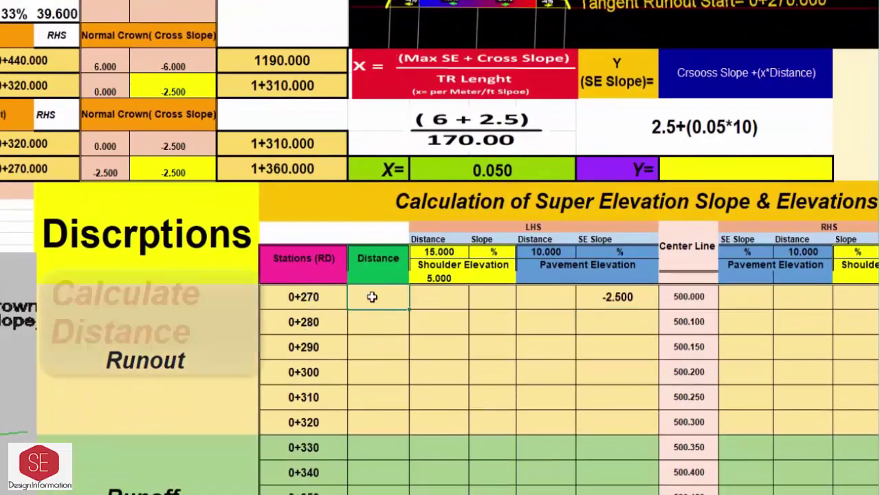
{"action": "type", "text": "0"}
{"action": "key", "text": "Return"}
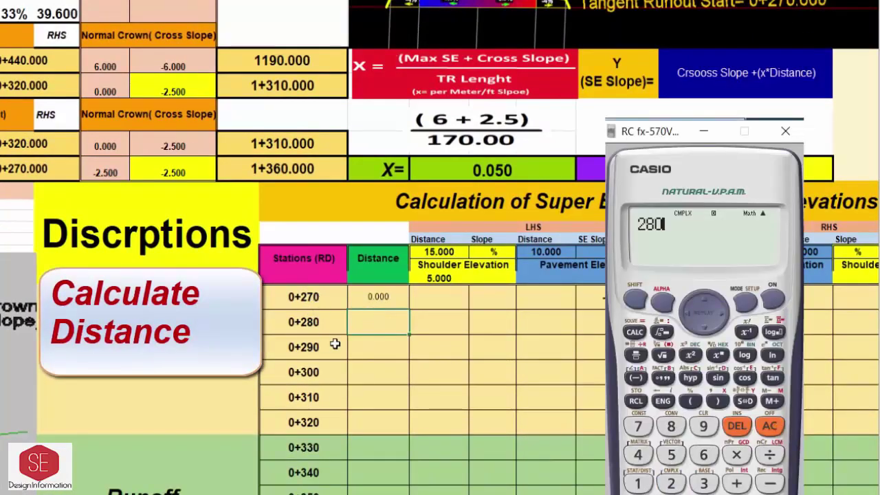
{"action": "type", "text": "=("}
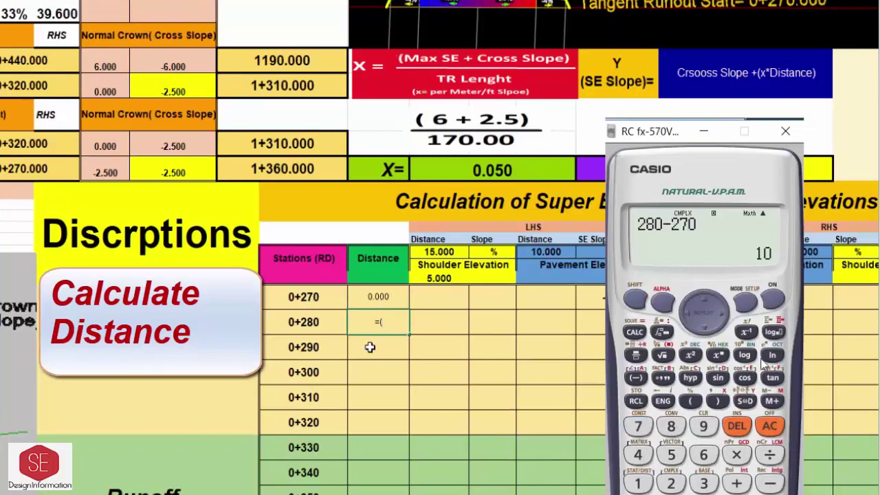
{"action": "type", "text": "280-270)"}
{"action": "key", "text": "Return"}
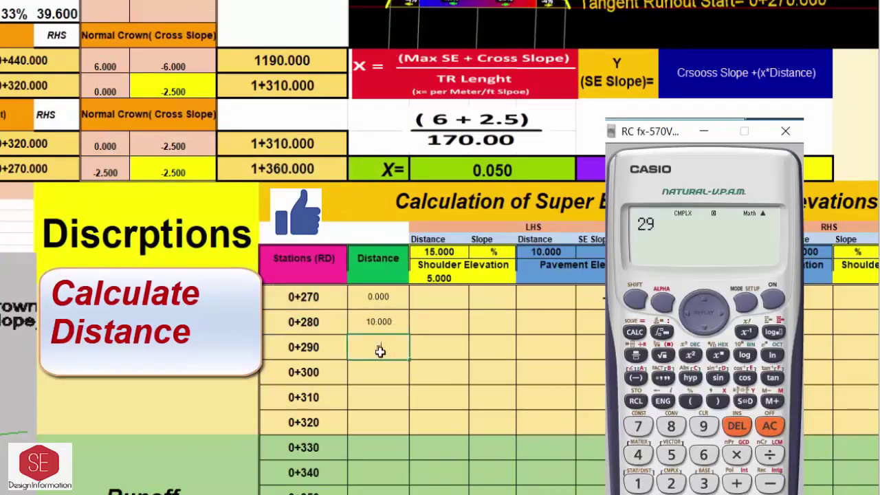
{"action": "left_click", "coordinate": [320, 347]}
{"action": "type", "text": "+"}
{"action": "type", "text": "0-280"}
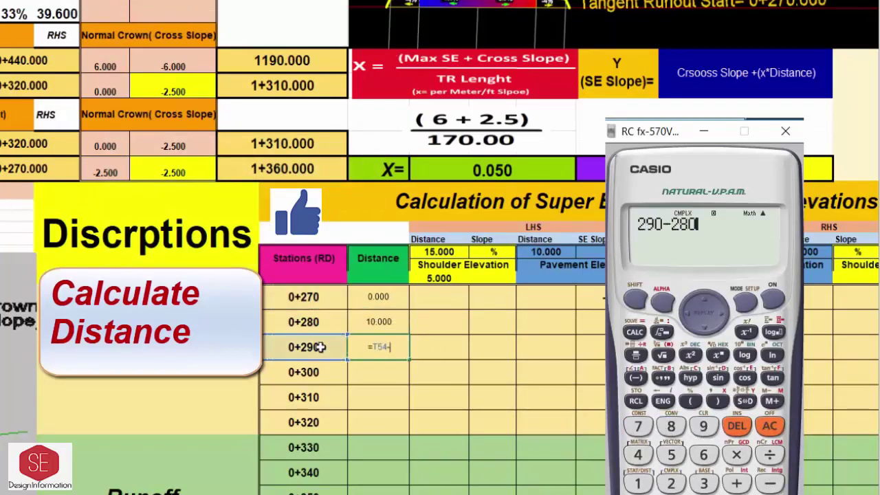
{"action": "left_click", "coordinate": [313, 321]}
{"action": "key", "text": "Return"}
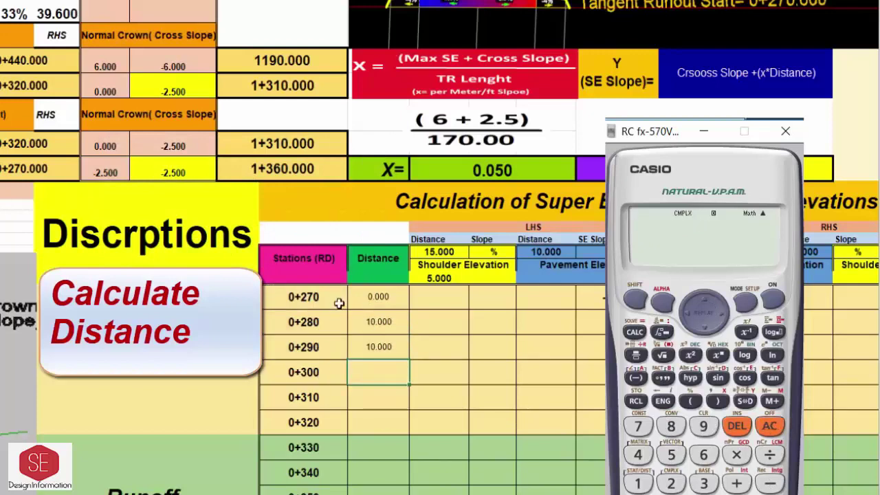
Make the 0+290 distance cumulative and fill the Distance column down to 170.000 at 0+440.
{"action": "scroll", "coordinate": [339, 303], "scroll_direction": "down", "scroll_amount": 1}
{"action": "type", "text": "27"}
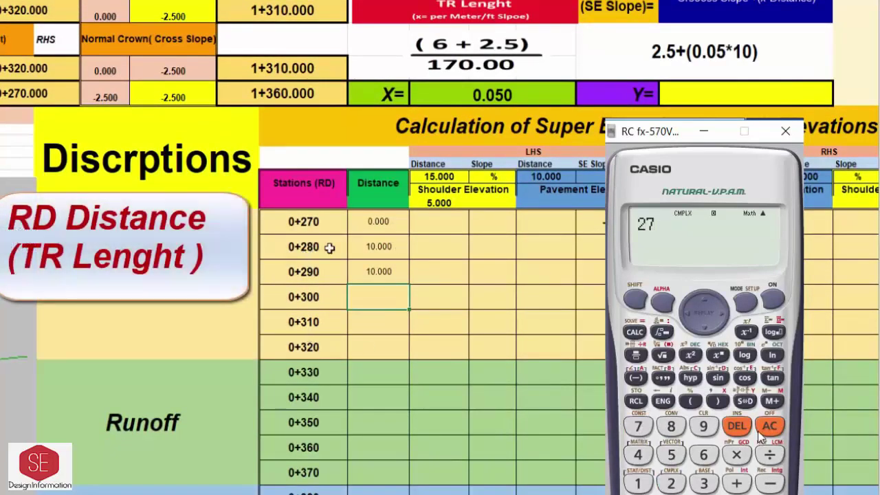
{"action": "double_click", "coordinate": [379, 246]}
{"action": "type", "text": "290"}
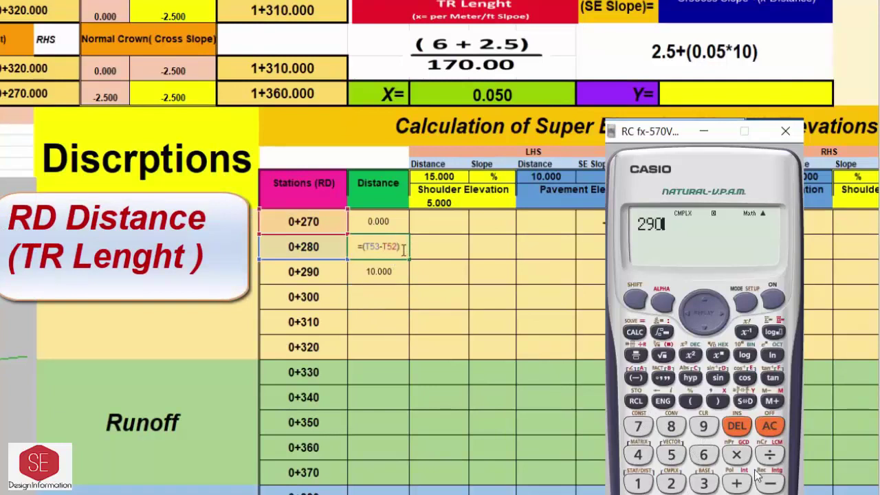
{"action": "type", "text": "-280"}
{"action": "key", "text": "Return"}
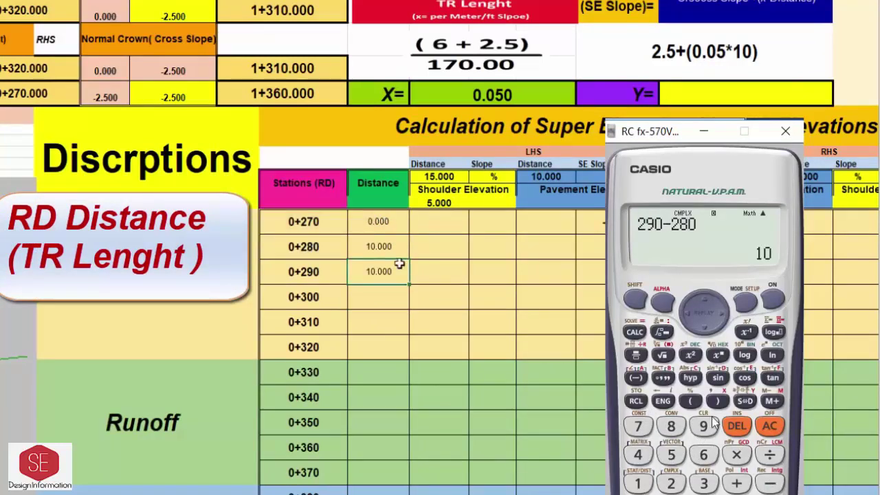
{"action": "double_click", "coordinate": [398, 268]}
{"action": "left_click", "coordinate": [737, 486]}
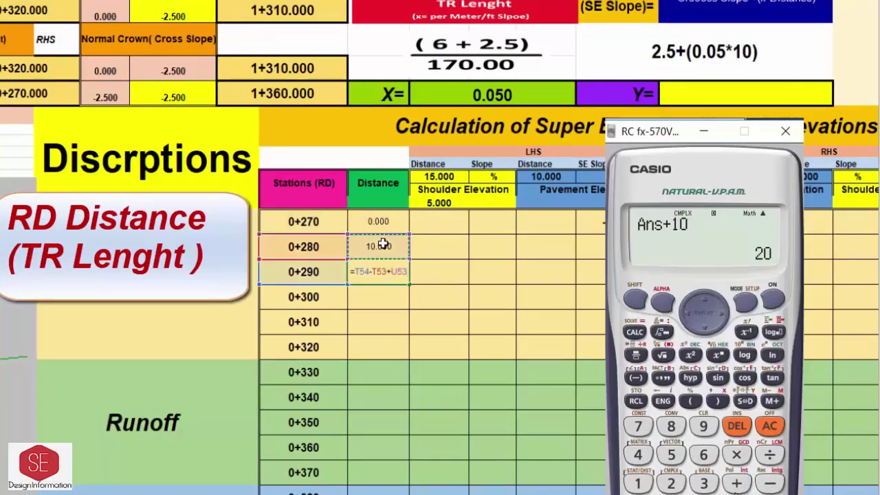
{"action": "key", "text": "Return"}
{"action": "left_click", "coordinate": [737, 486]}
{"action": "left_click", "coordinate": [385, 272]}
{"action": "mouse_move", "coordinate": [409, 283]}
{"action": "left_mouse_down"}
{"action": "mouse_move", "coordinate": [372, 362]}
{"action": "mouse_move", "coordinate": [408, 488]}
{"action": "mouse_move", "coordinate": [406, 448]}
{"action": "left_mouse_up"}
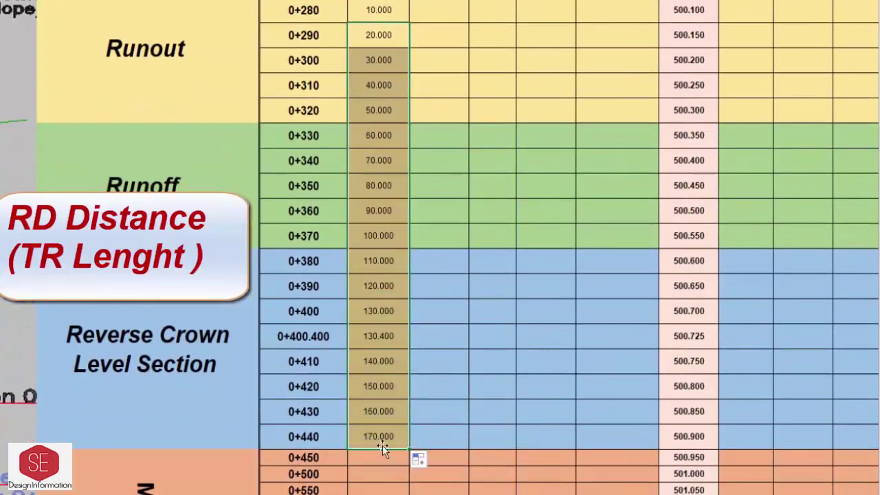
Enter =Q40+(V40*U53) in the yellow Y= cell, giving -2.000 from -2.5 + 0.05 × 10.
{"action": "scroll", "coordinate": [343, 445], "scroll_direction": "up", "scroll_amount": 3}
{"action": "scroll", "coordinate": [341, 444], "scroll_direction": "up", "scroll_amount": 2}
{"action": "scroll", "coordinate": [338, 442], "scroll_direction": "up", "scroll_amount": 2}
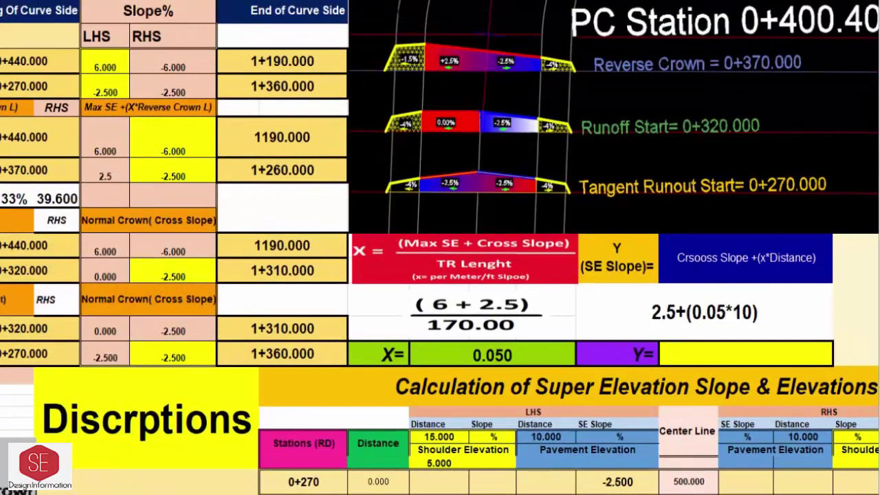
{"action": "scroll", "coordinate": [335, 441], "scroll_direction": "down", "scroll_amount": 2}
{"action": "left_click", "coordinate": [609, 347]}
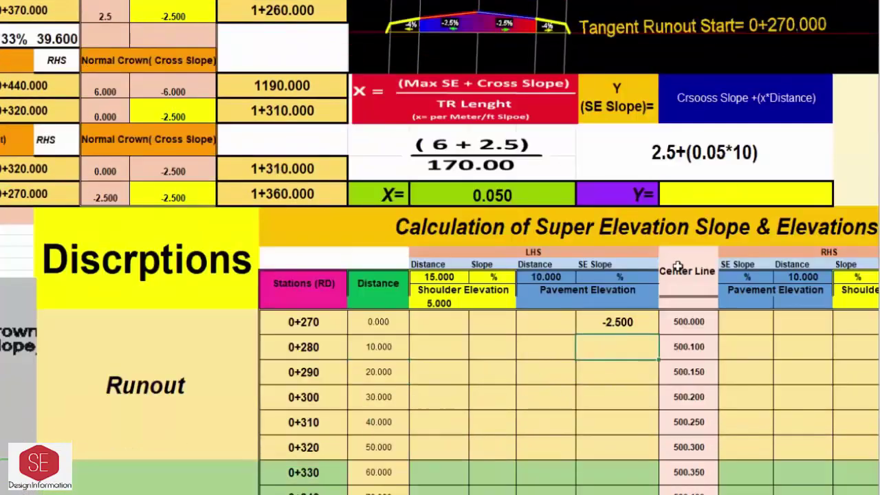
{"action": "left_click", "coordinate": [690, 196]}
{"action": "type", "text": "="}
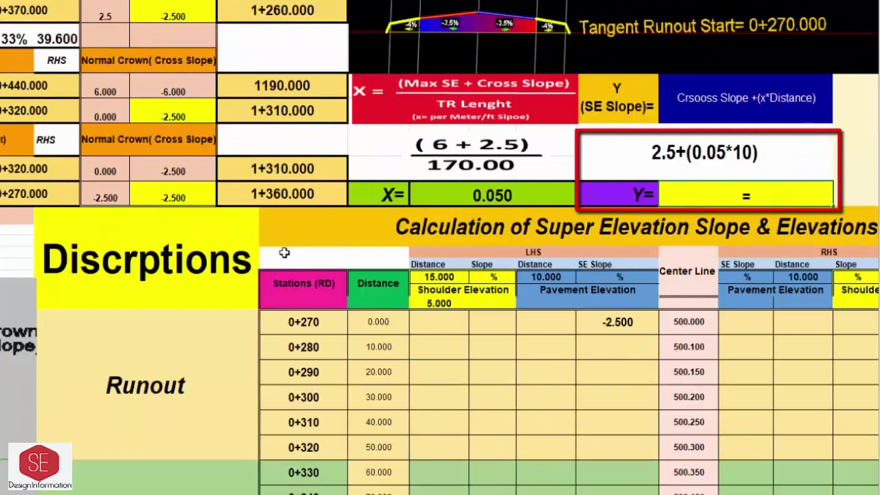
{"action": "left_click", "coordinate": [104, 197]}
{"action": "type", "text": "+("}
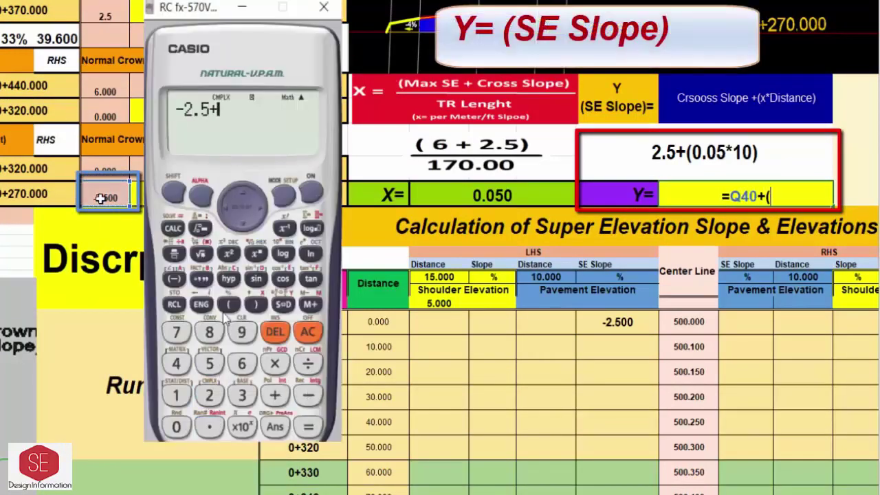
{"action": "left_click", "coordinate": [500, 196]}
{"action": "type", "text": "*"}
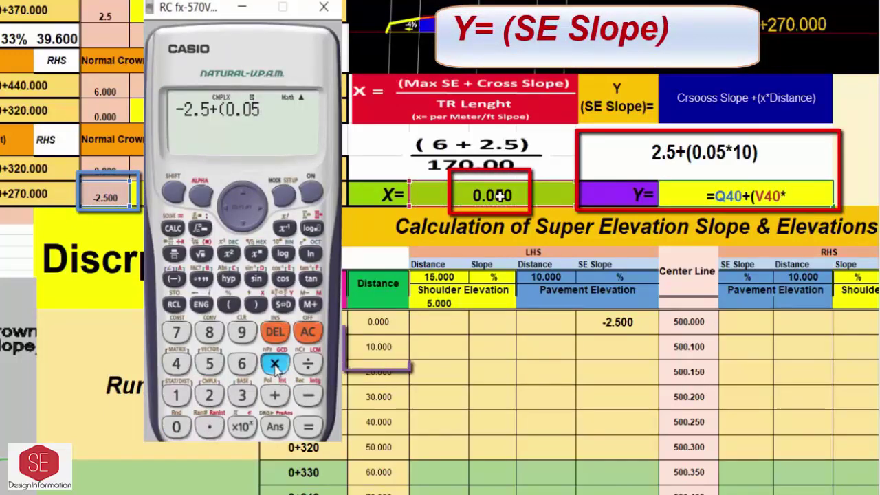
{"action": "left_click", "coordinate": [371, 347]}
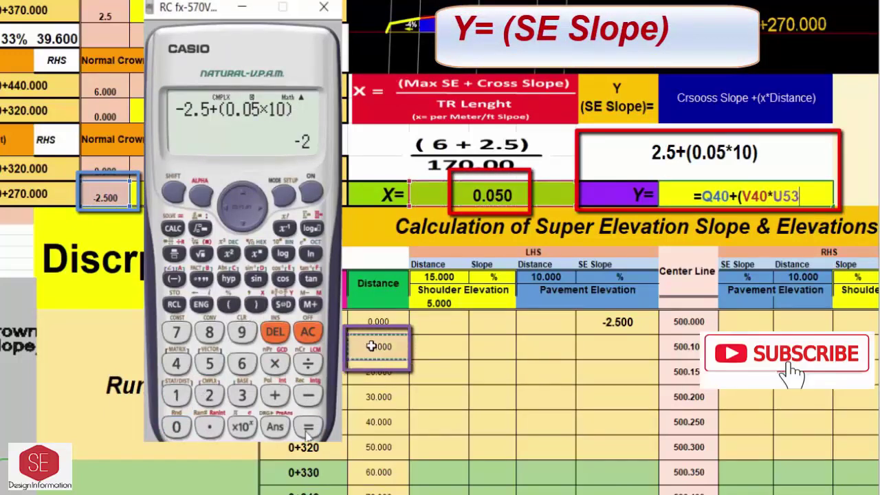
{"action": "key", "text": "Return"}
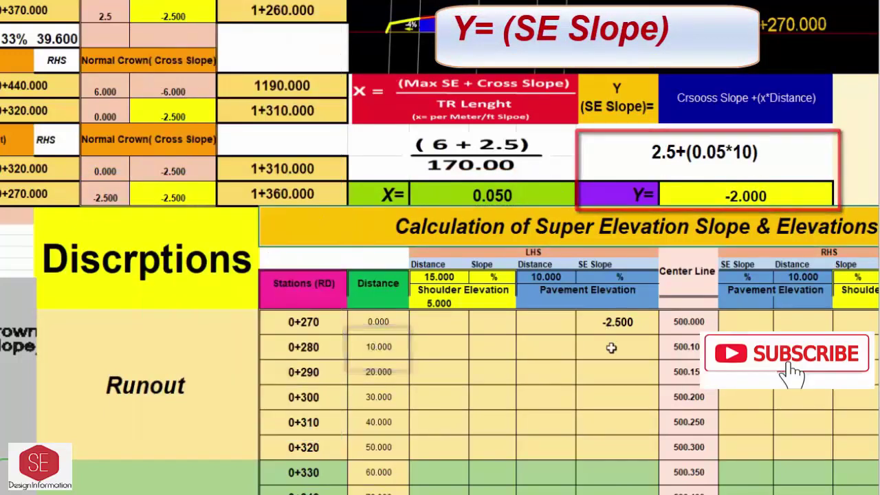
{"action": "left_click", "coordinate": [602, 351]}
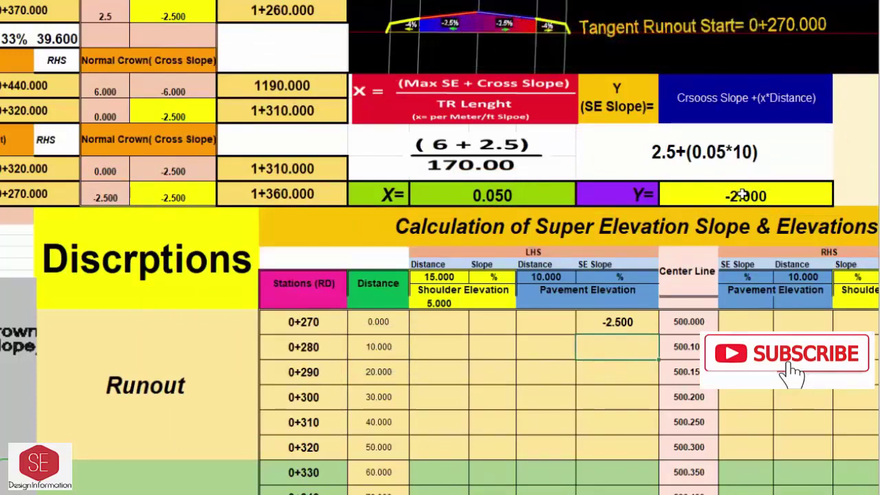
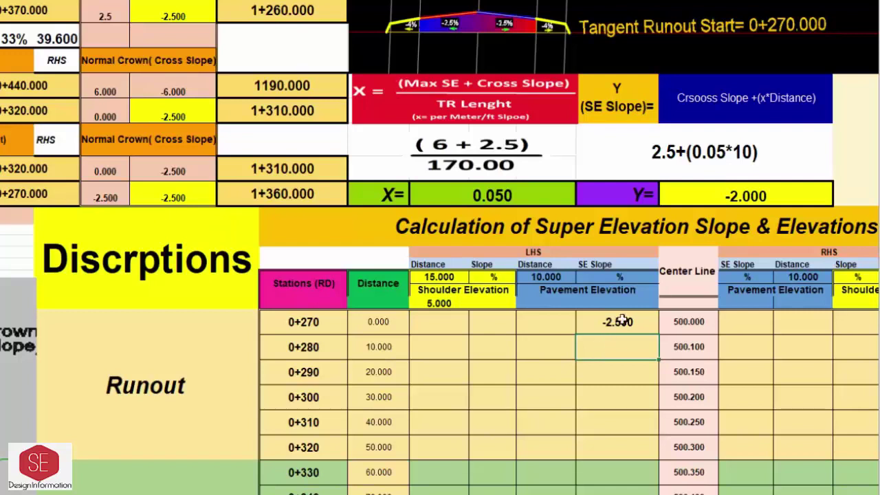
Enter =Y52+(V40*U53) for station 0+280, giving -2.000, and verify it on the calculator.
{"action": "type", "text": "="}
{"action": "left_click", "coordinate": [852, 440]}
{"action": "left_click", "coordinate": [765, 438]}
{"action": "left_click", "coordinate": [617, 321]}
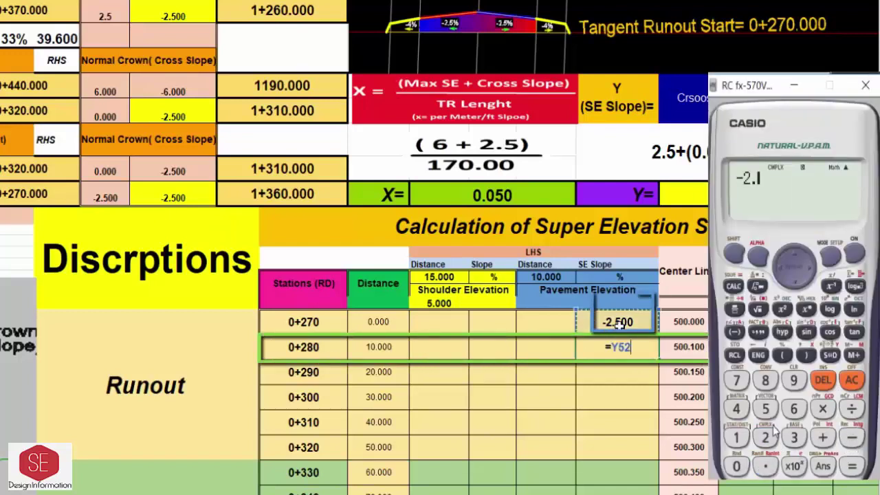
{"action": "type", "text": "+"}
{"action": "left_click", "coordinate": [823, 439]}
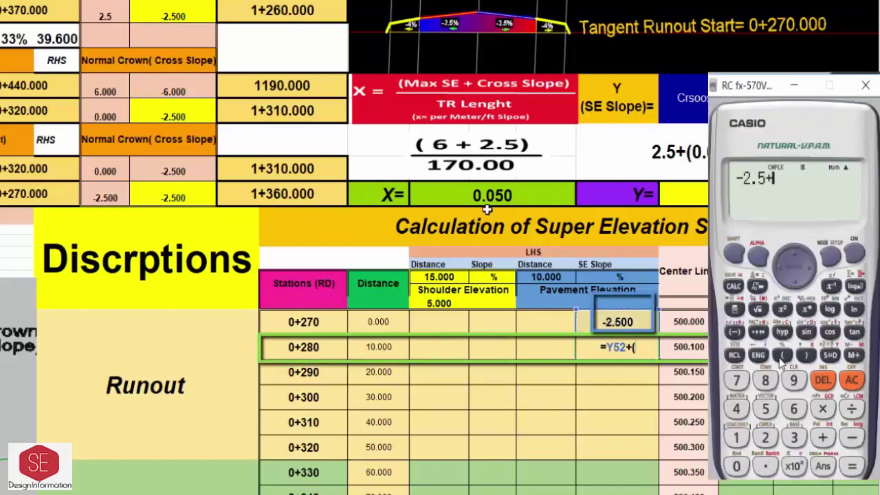
{"action": "type", "text": "("}
{"action": "left_click", "coordinate": [492, 195]}
{"action": "left_click", "coordinate": [737, 466]}
{"action": "left_click", "coordinate": [765, 466]}
{"action": "type", "text": "*"}
{"action": "left_click", "coordinate": [736, 466]}
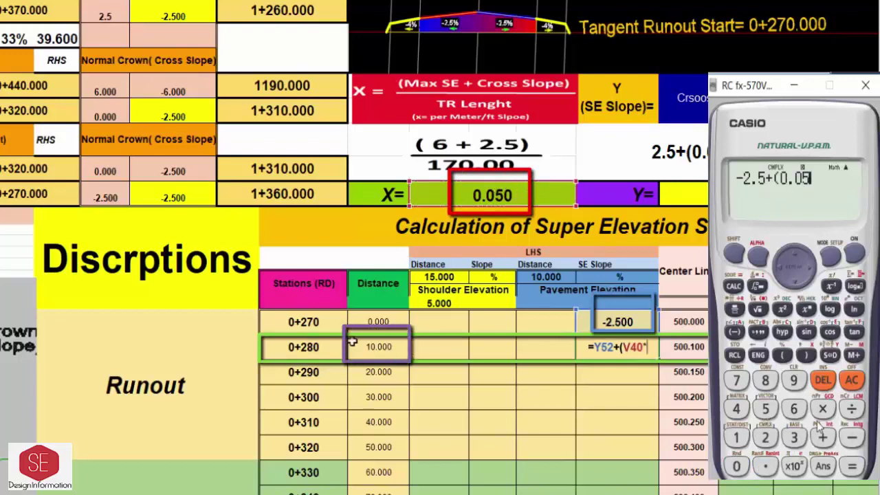
{"action": "left_click", "coordinate": [823, 408]}
{"action": "left_click", "coordinate": [382, 347]}
{"action": "type", "text": ")"}
{"action": "left_click", "coordinate": [736, 437]}
{"action": "left_click", "coordinate": [736, 466]}
{"action": "key", "text": "Return"}
{"action": "left_click", "coordinate": [805, 355]}
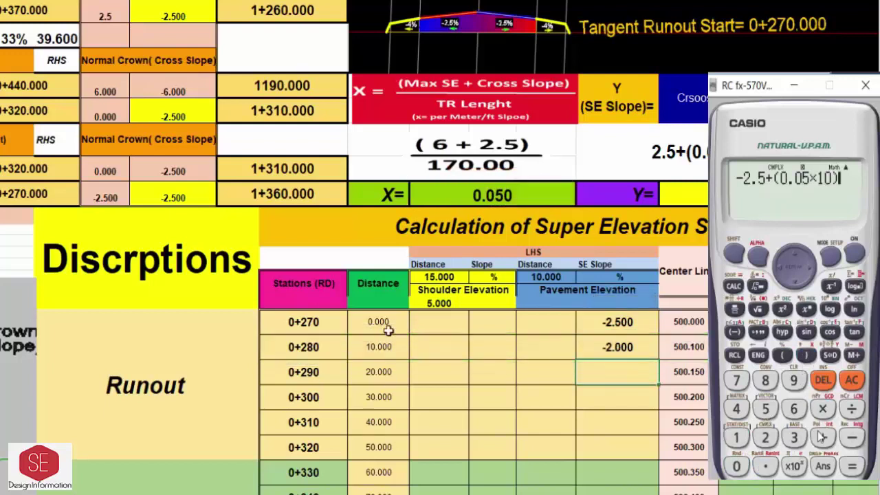
Enter matching slope formulas for 0+290 and 0+300 using distances 20 and 30.
{"action": "type", "text": "="}
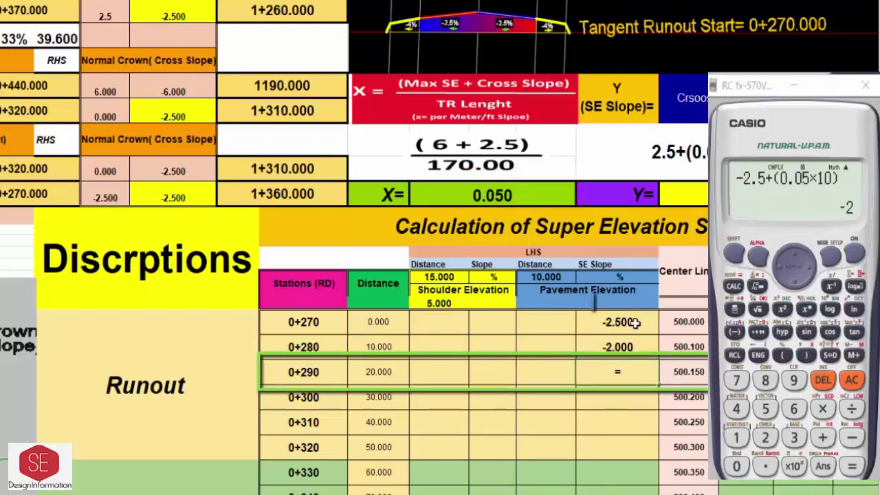
{"action": "left_click", "coordinate": [625, 321]}
{"action": "type", "text": "+("}
{"action": "left_click", "coordinate": [493, 195]}
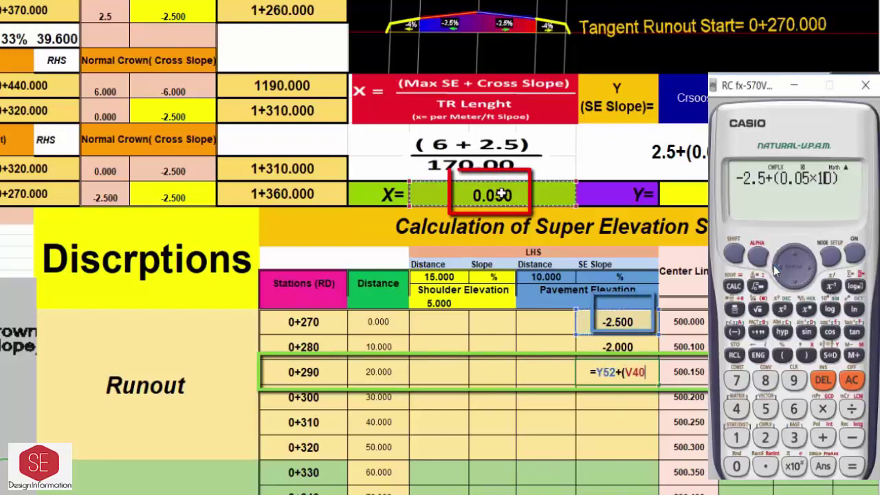
{"action": "type", "text": "*"}
{"action": "left_click", "coordinate": [378, 367]}
{"action": "type", "text": ")"}
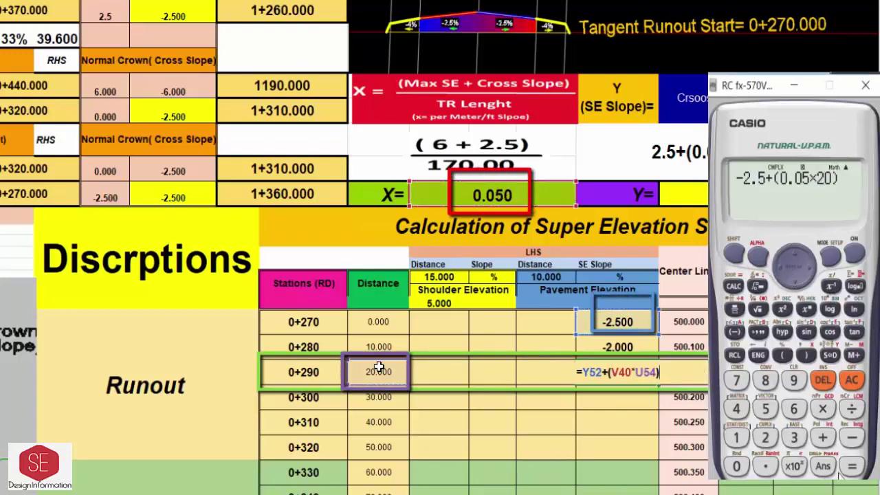
{"action": "key", "text": "Return"}
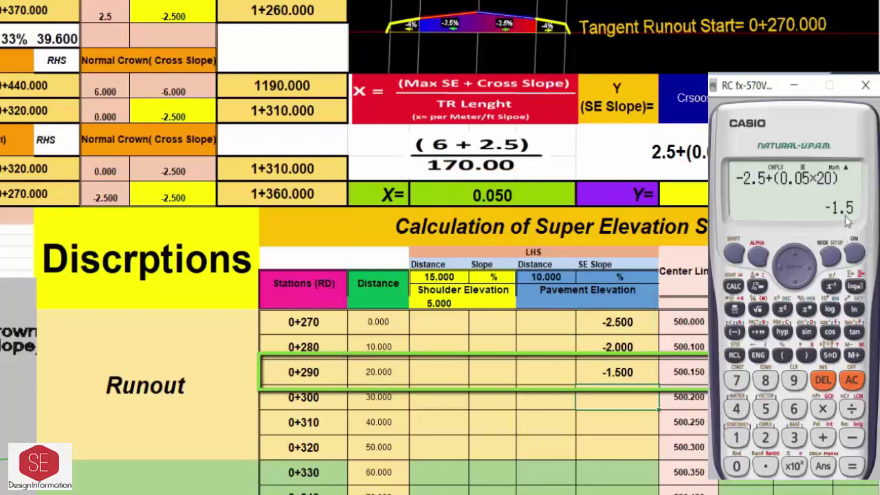
{"action": "type", "text": "="}
{"action": "left_click", "coordinate": [625, 321]}
{"action": "type", "text": "+("}
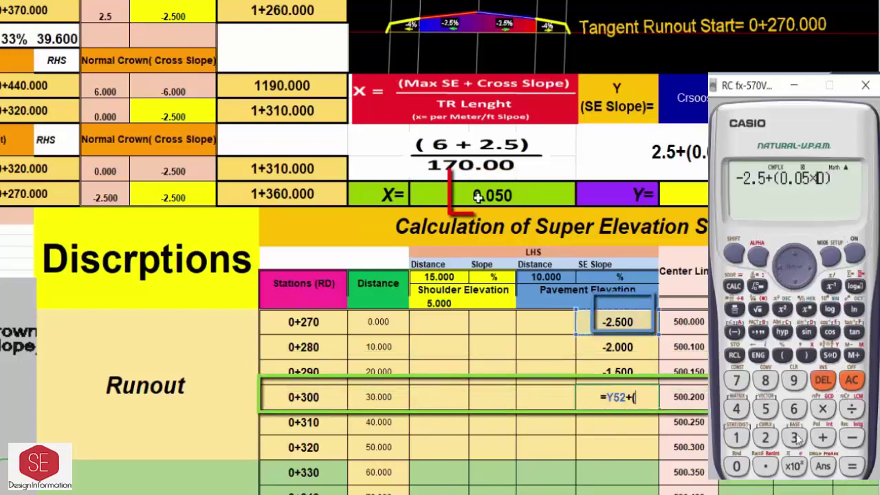
{"action": "left_click", "coordinate": [488, 196]}
{"action": "type", "text": "*"}
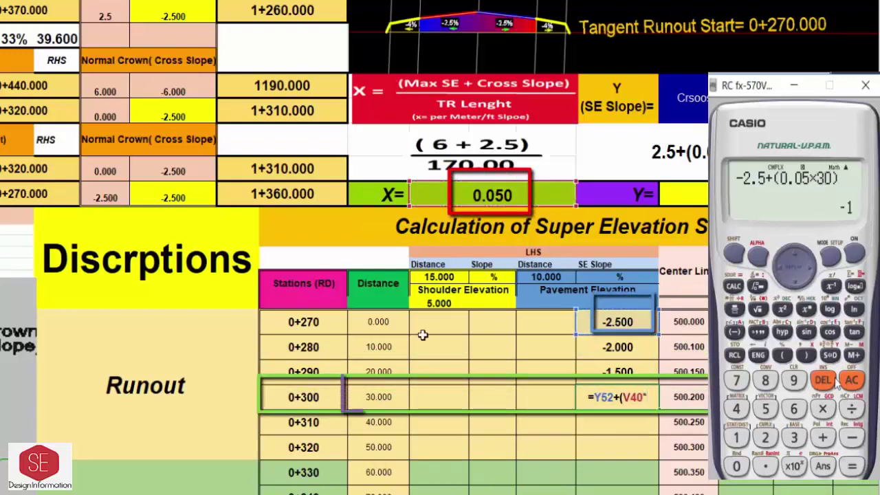
{"action": "left_click", "coordinate": [378, 397]}
{"action": "type", "text": ")"}
{"action": "key", "text": "Return"}
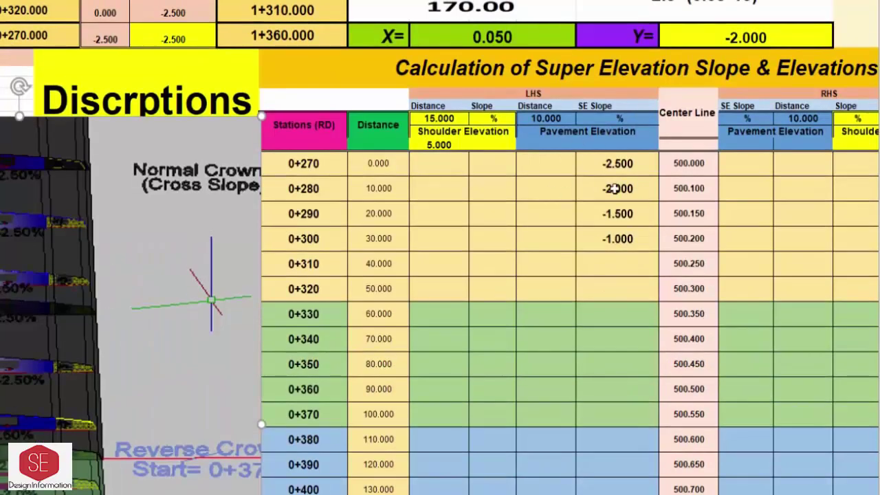
Change the 0+280 formula to =$Y$52+($V$40*U53), then select Y53:Y55.
{"action": "double_click", "coordinate": [616, 188]}
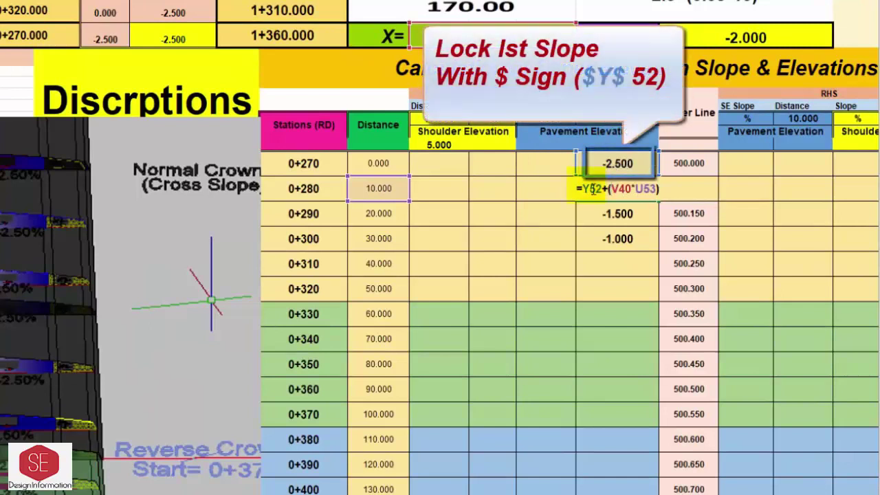
{"action": "type", "text": "$"}
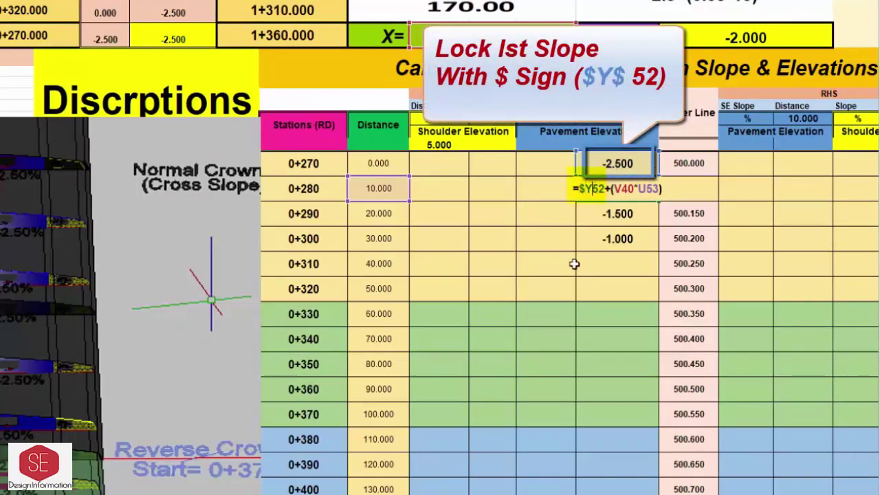
{"action": "type", "text": "$"}
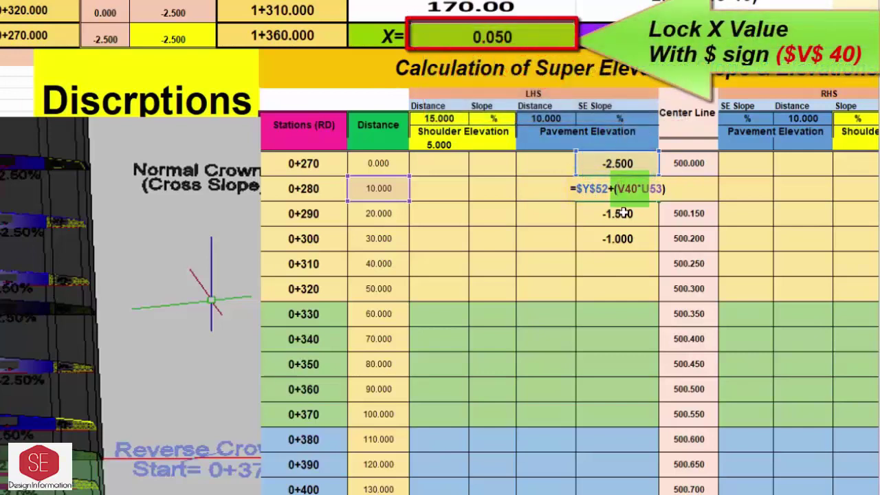
{"action": "type", "text": "$V"}
{"action": "type", "text": "$V$"}
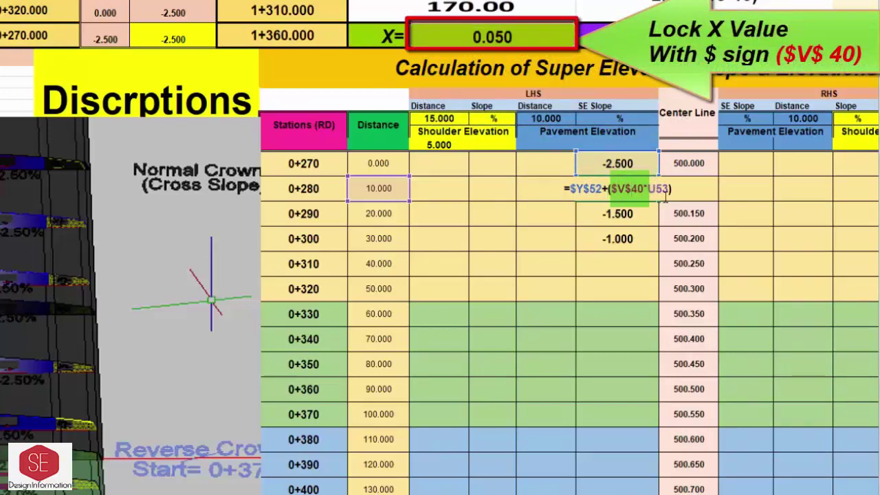
{"action": "key", "text": "Return"}
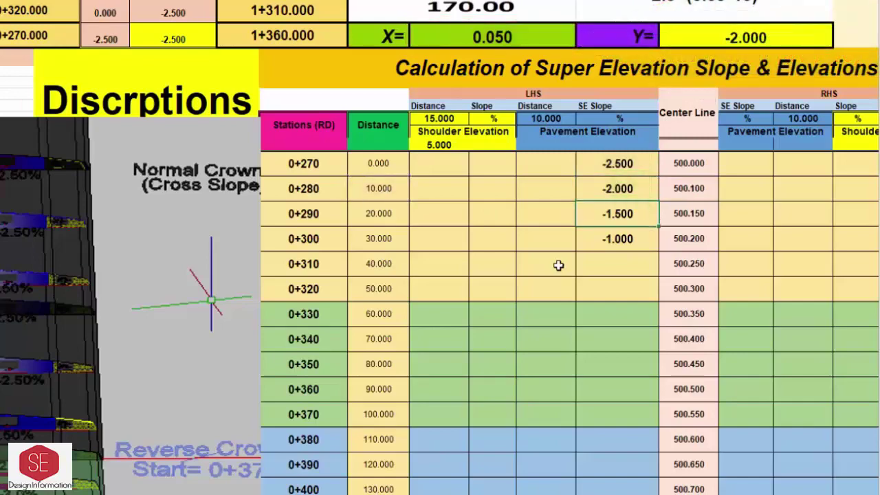
{"action": "mouse_move", "coordinate": [618, 188]}
{"action": "left_mouse_down"}
{"action": "mouse_move", "coordinate": [614, 238]}
{"action": "mouse_move", "coordinate": [657, 414]}
{"action": "left_mouse_up"}
Check the computed slopes on the calculator for distances 140, 160 and 170.
{"action": "left_click", "coordinate": [179, 280]}
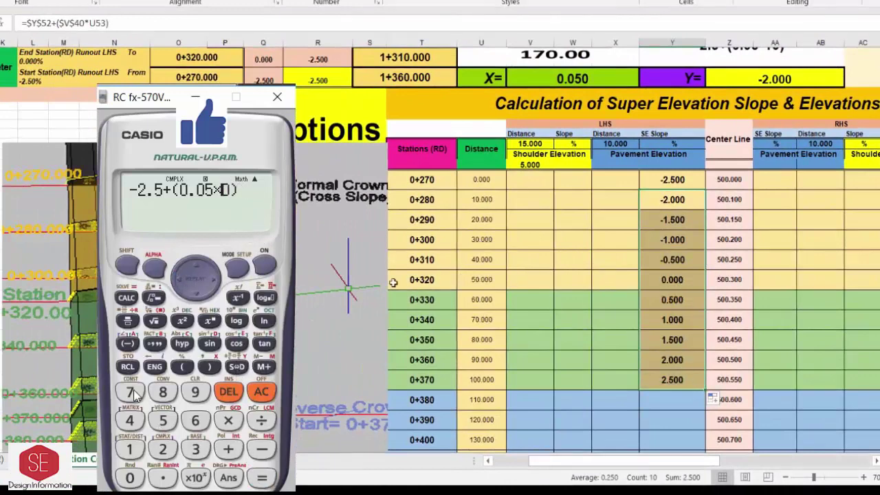
{"action": "left_click", "coordinate": [228, 391]}
{"action": "left_click", "coordinate": [236, 366]}
{"action": "left_click", "coordinate": [157, 253]}
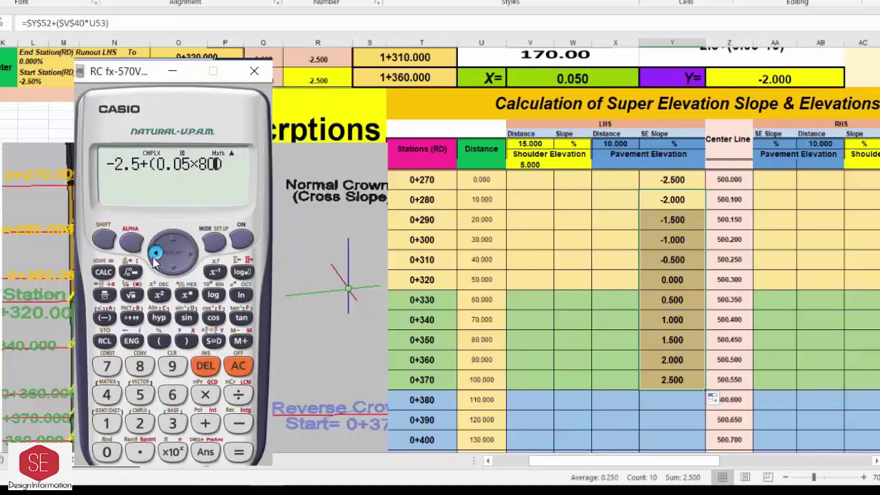
{"action": "left_click", "coordinate": [107, 453]}
{"action": "left_click", "coordinate": [157, 253]}
{"action": "left_click", "coordinate": [106, 394]}
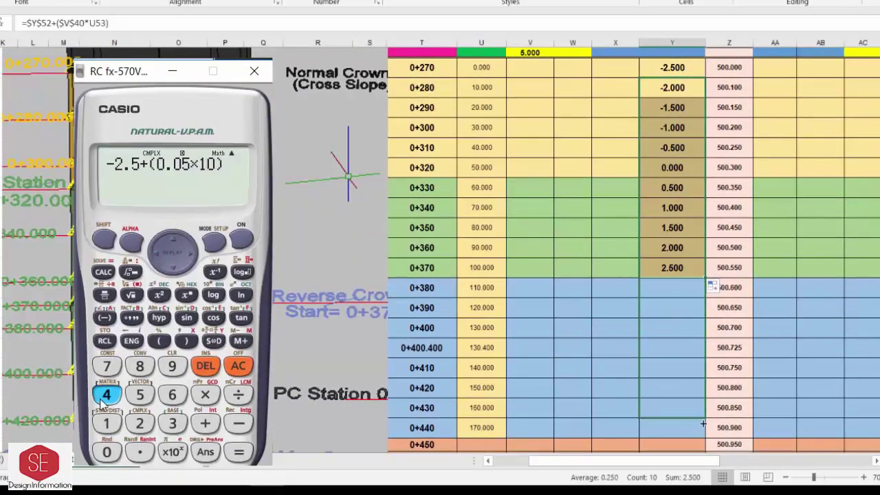
{"action": "left_click", "coordinate": [239, 452]}
{"action": "left_click", "coordinate": [225, 341]}
{"action": "left_click", "coordinate": [172, 394]}
{"action": "left_click", "coordinate": [107, 452]}
{"action": "left_click", "coordinate": [238, 453]}
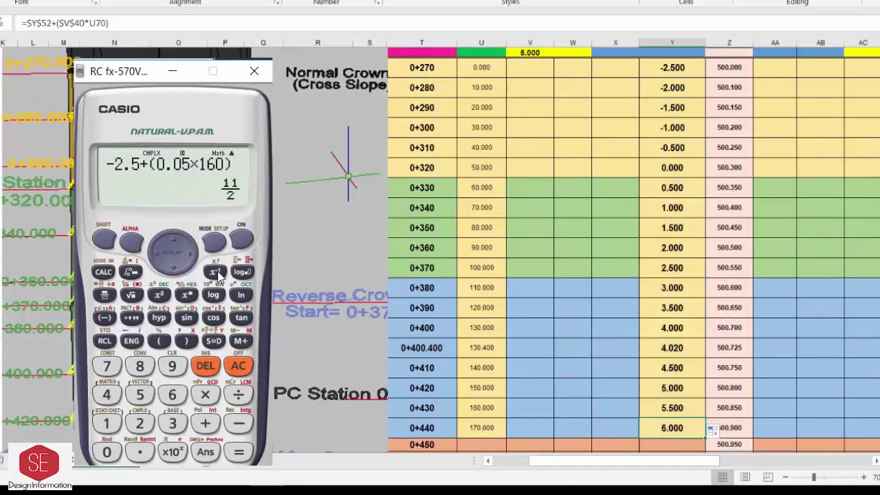
{"action": "left_click", "coordinate": [214, 341]}
{"action": "left_click", "coordinate": [157, 253]}
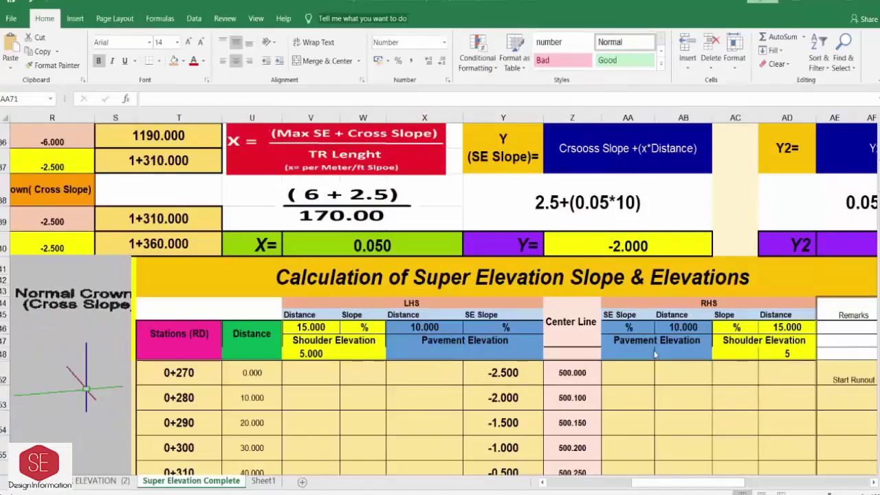
Review the RHS SE Slope cell at 0+270, the reverse crown start station and the 6.000 LHS slope.
{"action": "left_click", "coordinate": [627, 368]}
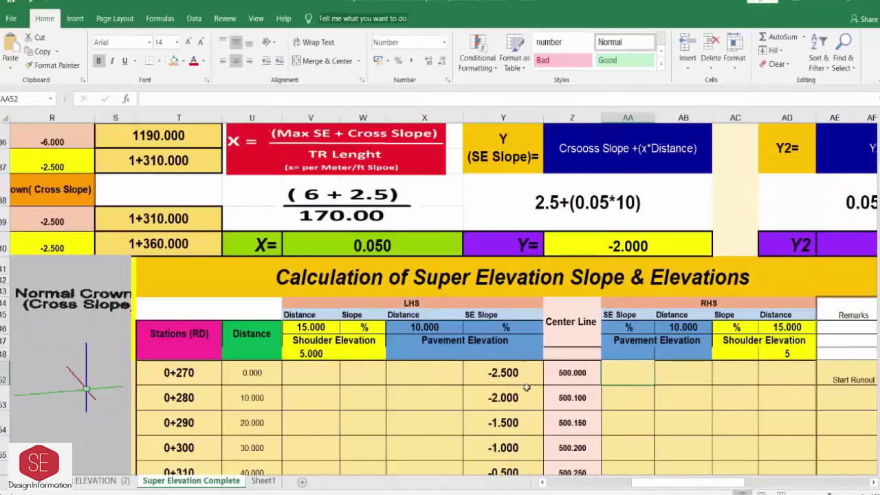
{"action": "left_click", "coordinate": [725, 304]}
{"action": "left_click", "coordinate": [628, 373]}
{"action": "scroll", "coordinate": [460, 282], "scroll_direction": "up", "scroll_amount": 3}
{"action": "scroll", "coordinate": [460, 282], "scroll_direction": "left", "scroll_amount": 4}
{"action": "left_click", "coordinate": [103, 274]}
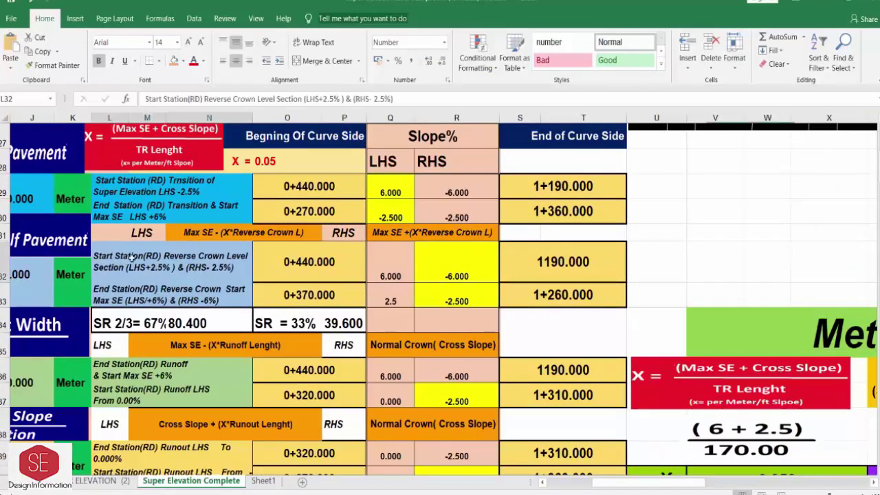
{"action": "left_click", "coordinate": [341, 262]}
{"action": "left_click", "coordinate": [390, 271]}
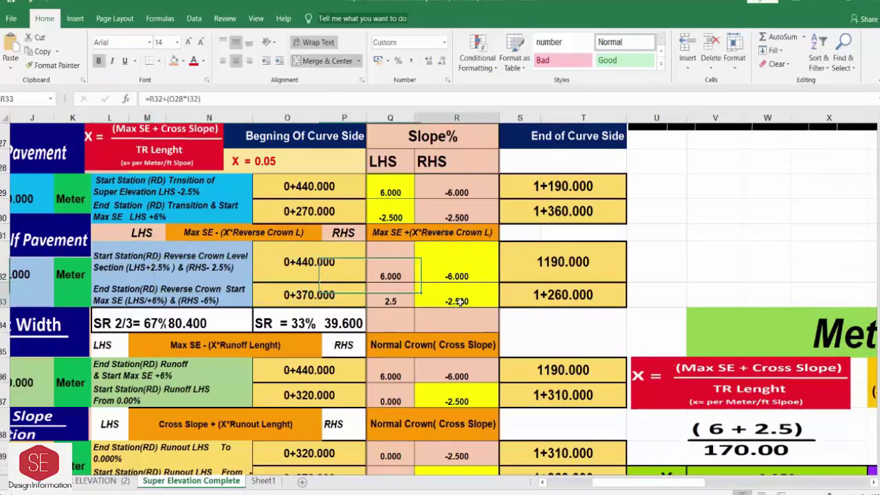
{"action": "scroll", "coordinate": [413, 310], "scroll_direction": "down", "scroll_amount": 1}
{"action": "scroll", "coordinate": [466, 322], "scroll_direction": "down", "scroll_amount": 3}
{"action": "scroll", "coordinate": [465, 322], "scroll_direction": "right", "scroll_amount": 5}
{"action": "left_click", "coordinate": [492, 286]}
Enter -2.500 as the RHS slope and repeat it down the column.
{"action": "type", "text": "-2"}
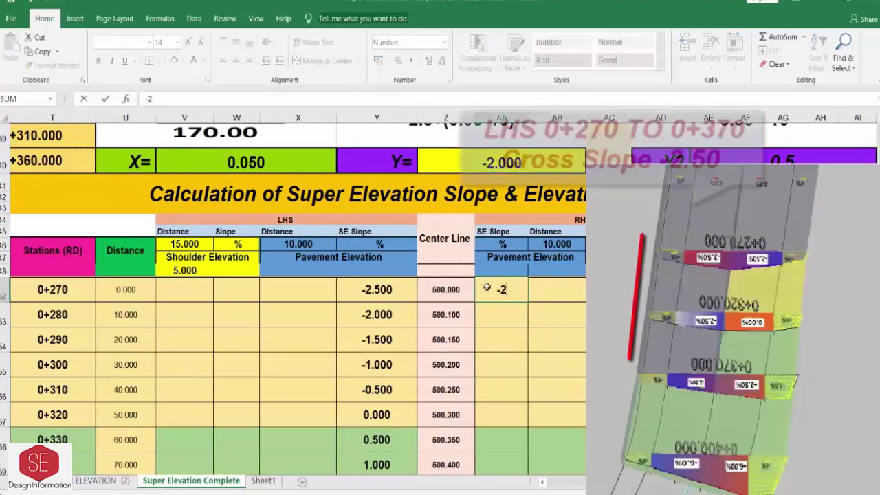
{"action": "type", "text": ".5"}
{"action": "key", "text": "ctrl+Return"}
{"action": "mouse_move", "coordinate": [528, 301]}
{"action": "left_mouse_down"}
{"action": "mouse_move", "coordinate": [523, 340]}
{"action": "mouse_move", "coordinate": [528, 323]}
{"action": "left_mouse_up"}
{"action": "scroll", "coordinate": [526, 412], "scroll_direction": "down", "scroll_amount": 1}
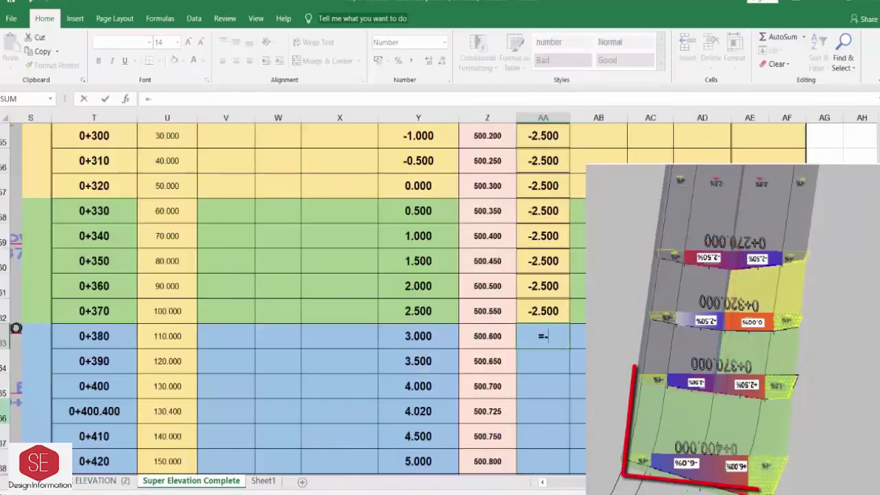
Set -3.000 at 0+380 and fill the slopes down to 0+440.
{"action": "type", "text": "-3"}
{"action": "key", "text": "Return"}
{"action": "left_click", "coordinate": [556, 186]}
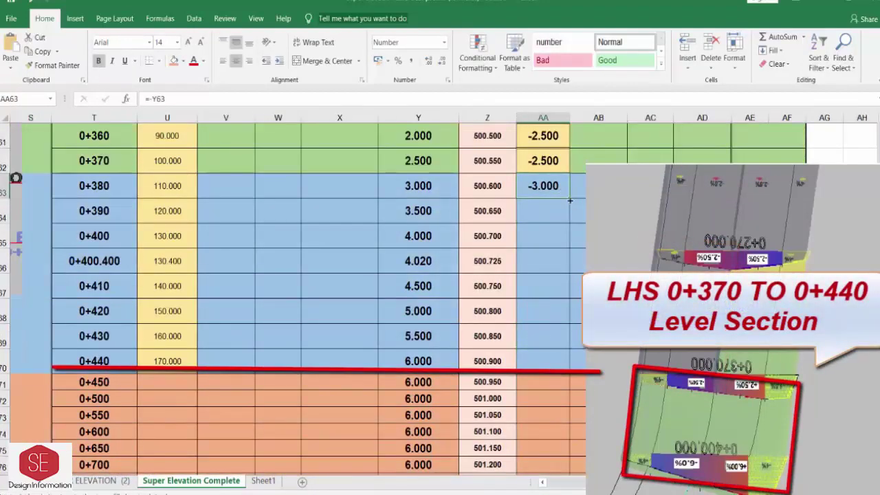
{"action": "left_click_drag", "start_coordinate": [569, 198], "coordinate": [569, 368]}
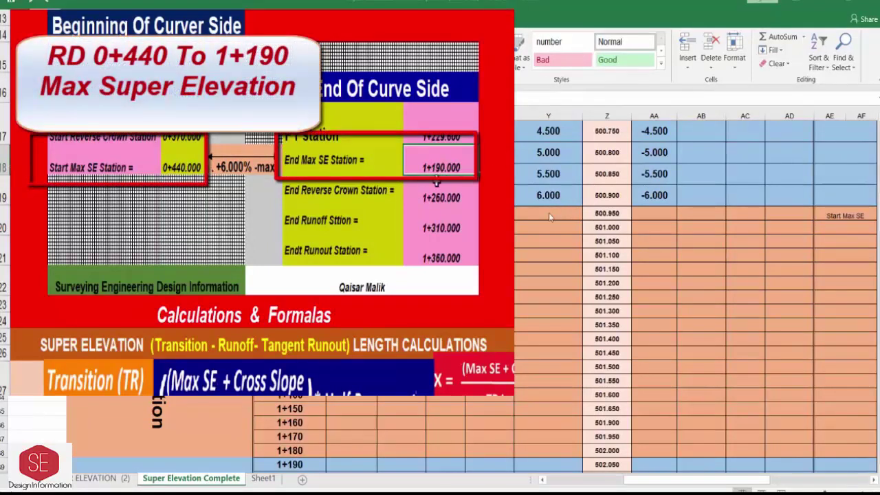
Enter an LHS slope of 6.000 at 0+450 and fill it down to 1+190.
{"action": "type", "text": "6"}
{"action": "key", "text": "Return"}
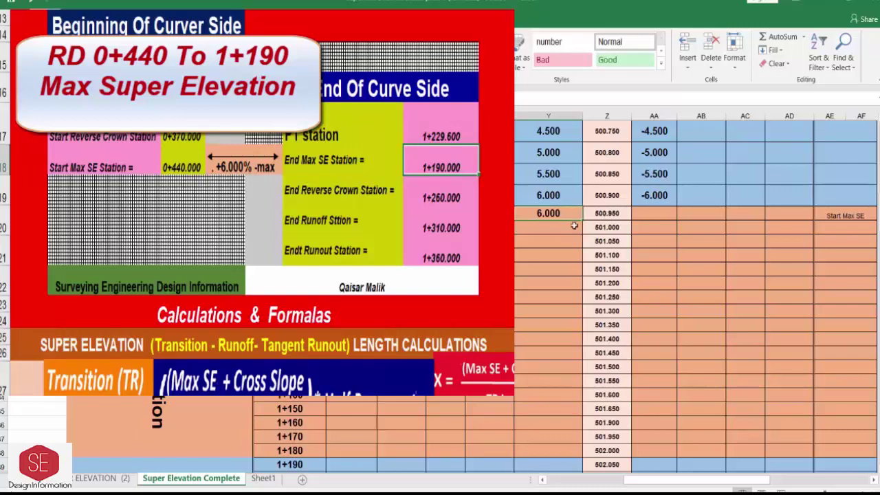
{"action": "left_click_drag", "start_coordinate": [583, 222], "coordinate": [583, 405]}
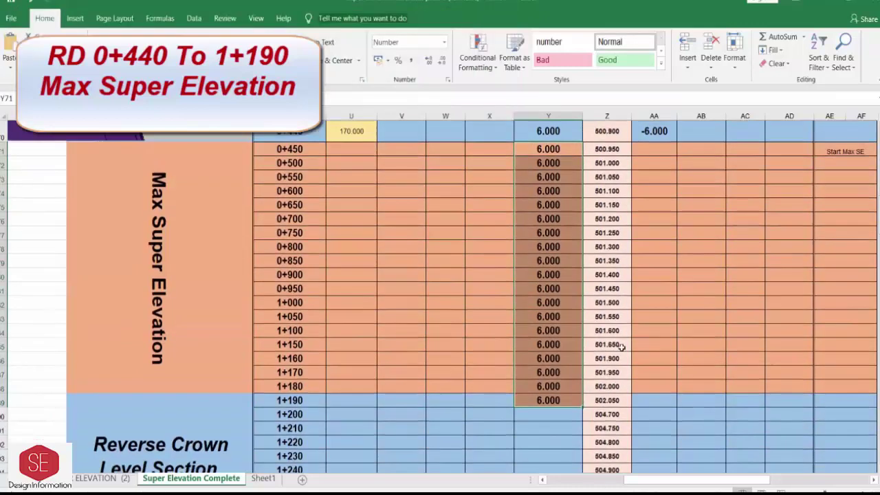
{"action": "scroll", "coordinate": [667, 282], "scroll_direction": "up", "scroll_amount": 3}
Mirror the LHS slope into the RHS column at 0+450 and fill it to 1+190, giving -6.000.
{"action": "left_click", "coordinate": [664, 279]}
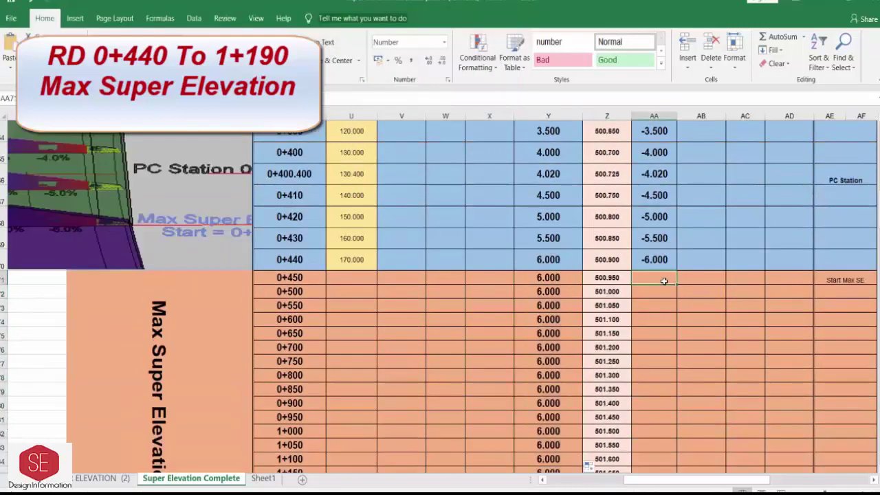
{"action": "type", "text": "=-"}
{"action": "left_click", "coordinate": [553, 277]}
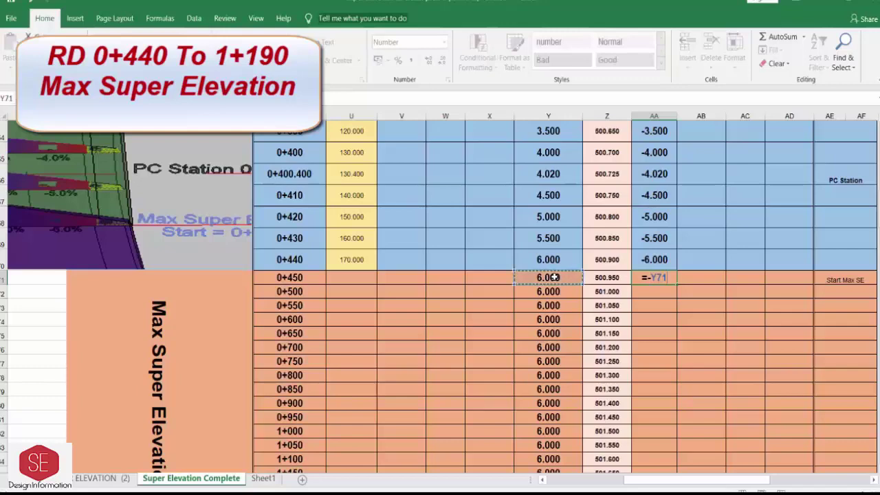
{"action": "key", "text": "Return"}
{"action": "scroll", "coordinate": [677, 282], "scroll_direction": "down", "scroll_amount": 3}
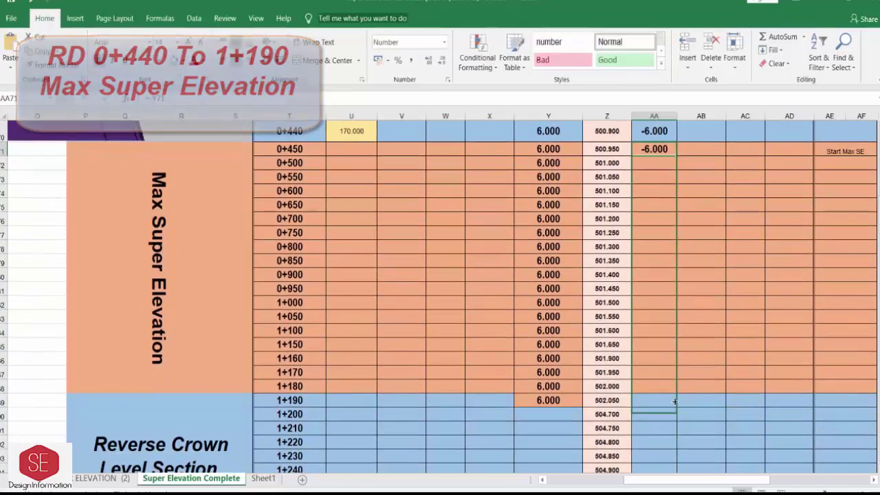
{"action": "left_click_drag", "start_coordinate": [677, 220], "coordinate": [670, 406]}
{"action": "scroll", "coordinate": [630, 316], "scroll_direction": "up", "scroll_amount": 2}
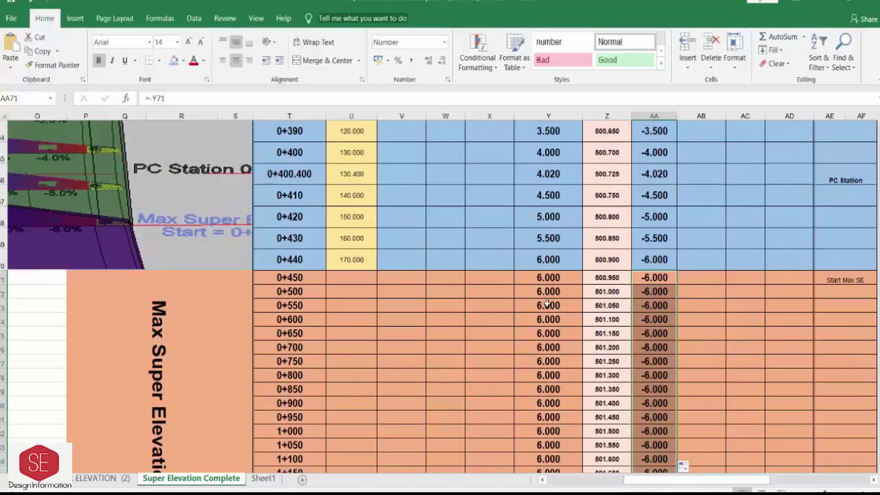
{"action": "scroll", "coordinate": [548, 305], "scroll_direction": "down", "scroll_amount": 5}
{"action": "left_click", "coordinate": [570, 311]}
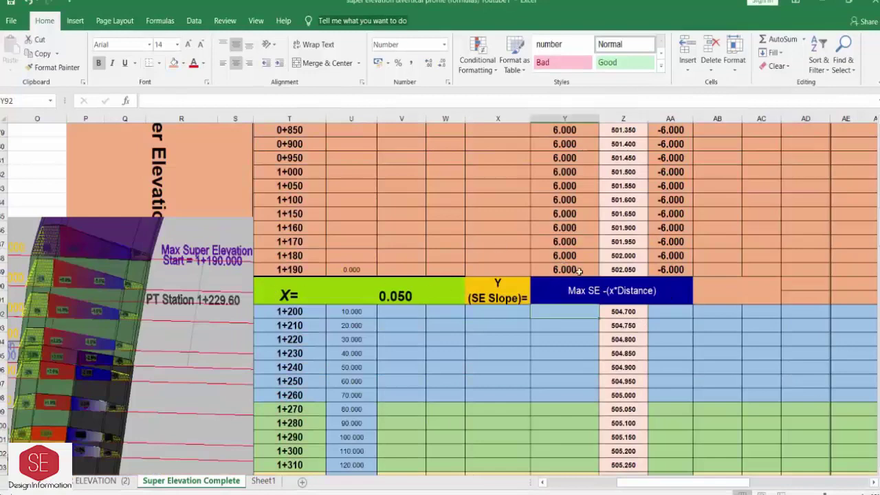
Enter =Y89-(U90*U92) for station 1+200, giving 5.500, and check it on the calculator.
{"action": "scroll", "coordinate": [563, 270], "scroll_direction": "up", "scroll_amount": 15}
{"action": "scroll", "coordinate": [607, 146], "scroll_direction": "up", "scroll_amount": 3}
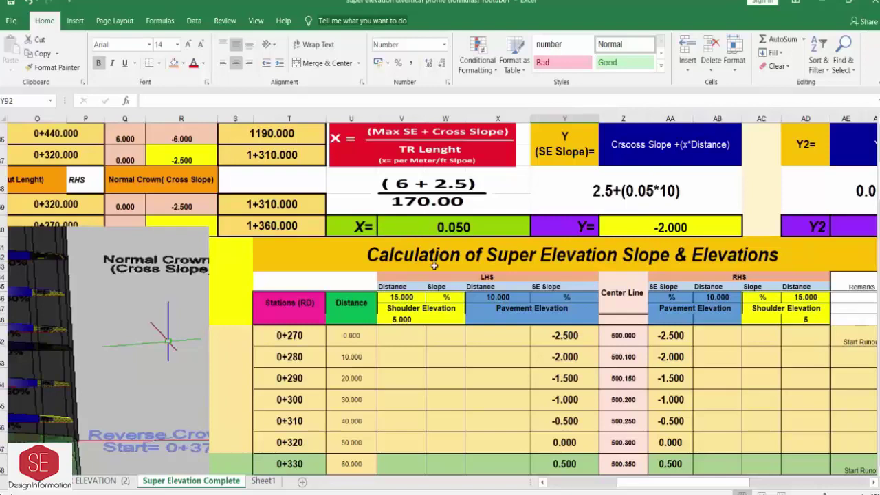
{"action": "scroll", "coordinate": [437, 267], "scroll_direction": "down", "scroll_amount": 15}
{"action": "scroll", "coordinate": [595, 377], "scroll_direction": "down", "scroll_amount": 2}
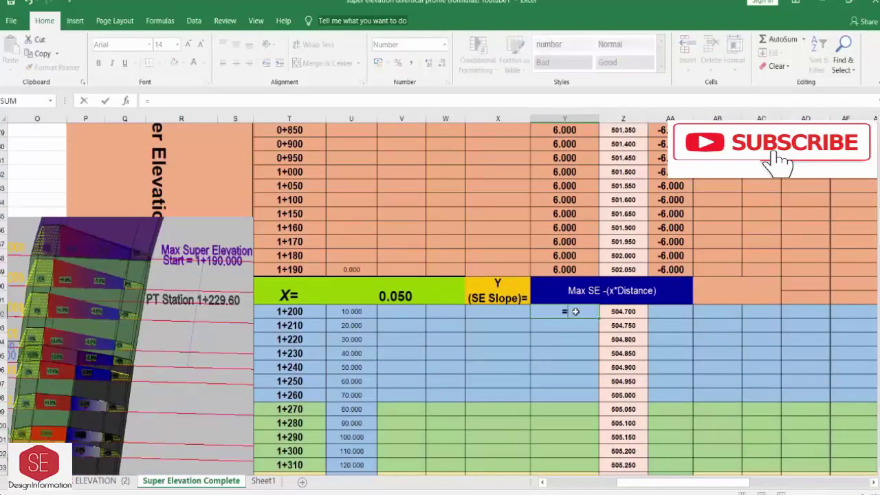
{"action": "type", "text": "="}
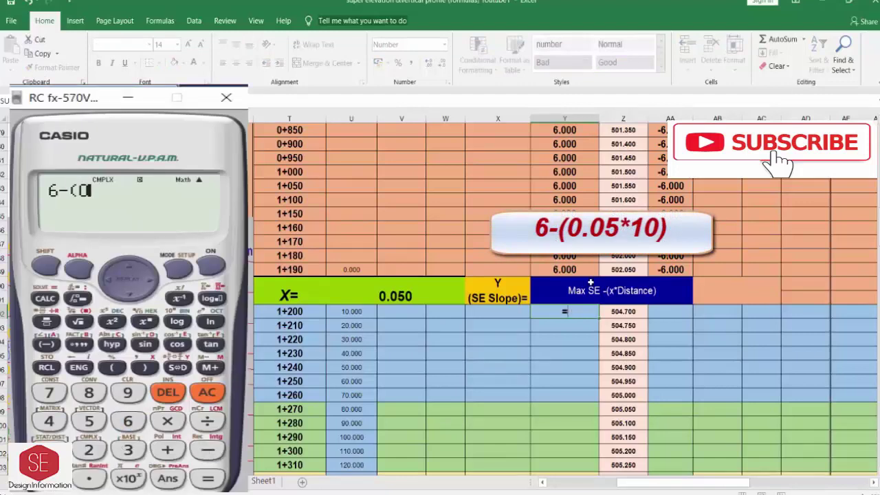
{"action": "left_click", "coordinate": [574, 269]}
{"action": "type", "text": "-("}
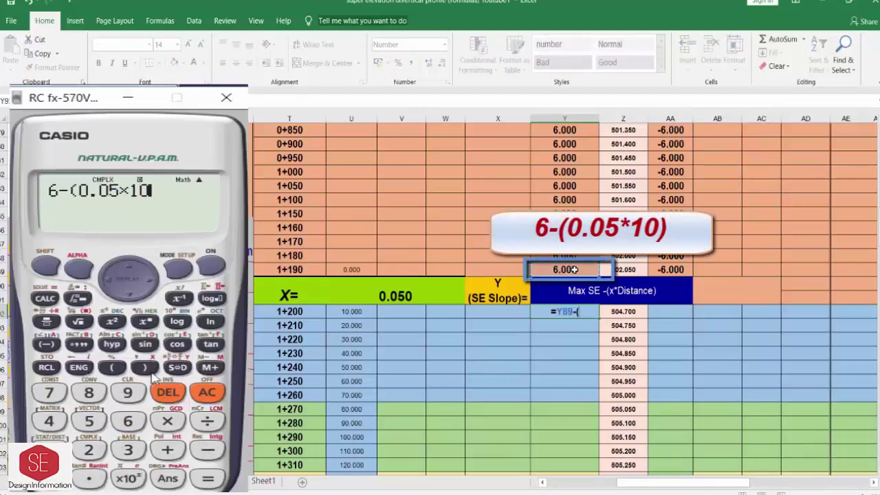
{"action": "left_click", "coordinate": [382, 296]}
{"action": "type", "text": "*"}
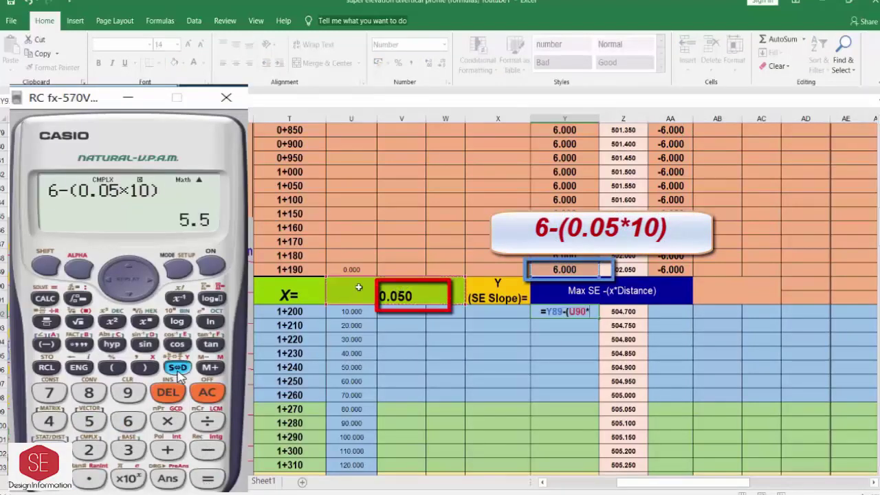
{"action": "left_click", "coordinate": [350, 311]}
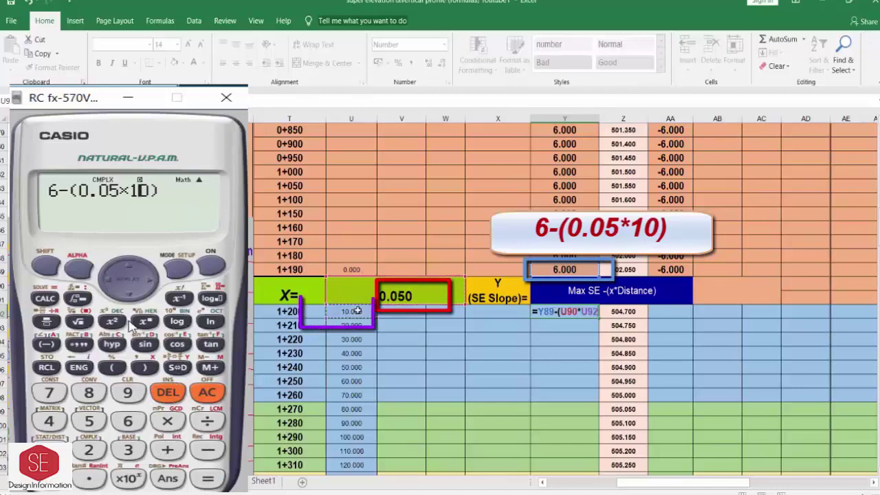
{"action": "type", "text": ")"}
{"action": "key", "text": "Return"}
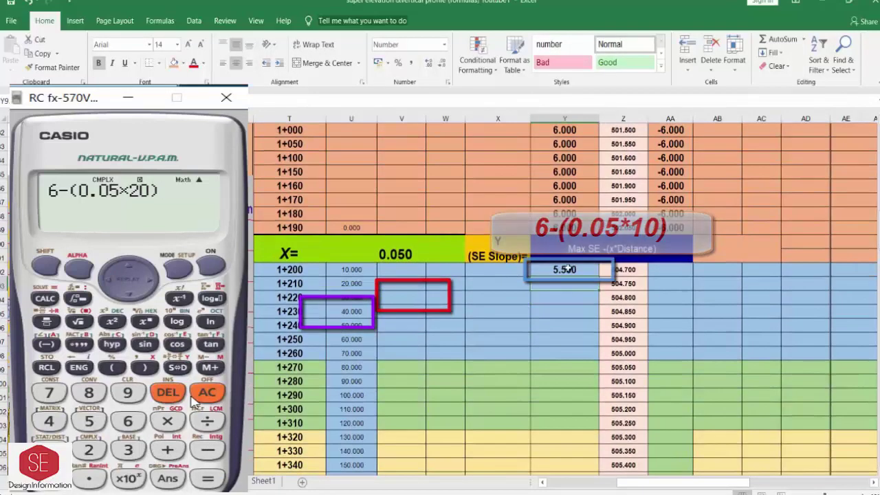
{"action": "left_click", "coordinate": [205, 480]}
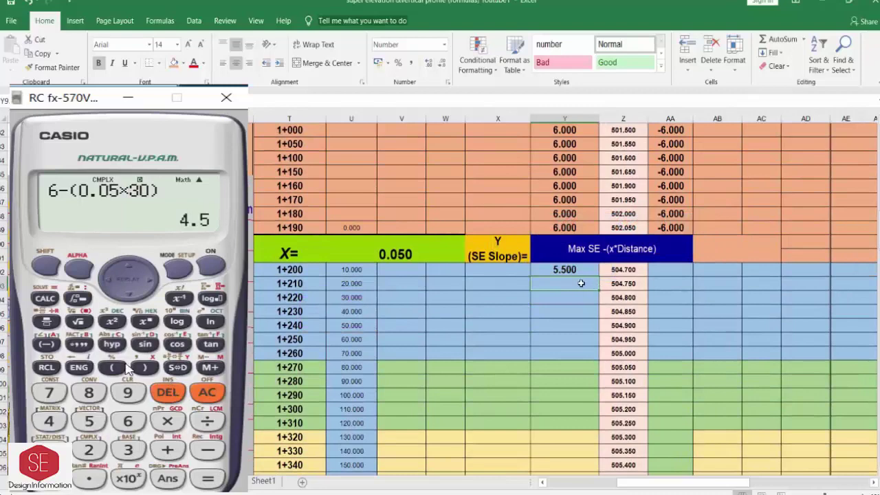
Enter a similar slope formula for station 1+210 using the 20.000 distance.
{"action": "type", "text": "="}
{"action": "left_click", "coordinate": [564, 228]}
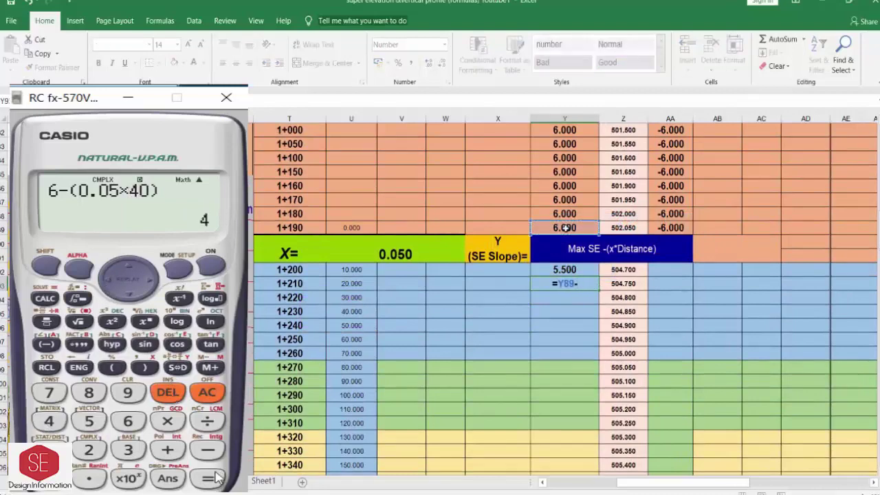
{"action": "left_click", "coordinate": [396, 253]}
{"action": "type", "text": "*"}
{"action": "left_click", "coordinate": [350, 284]}
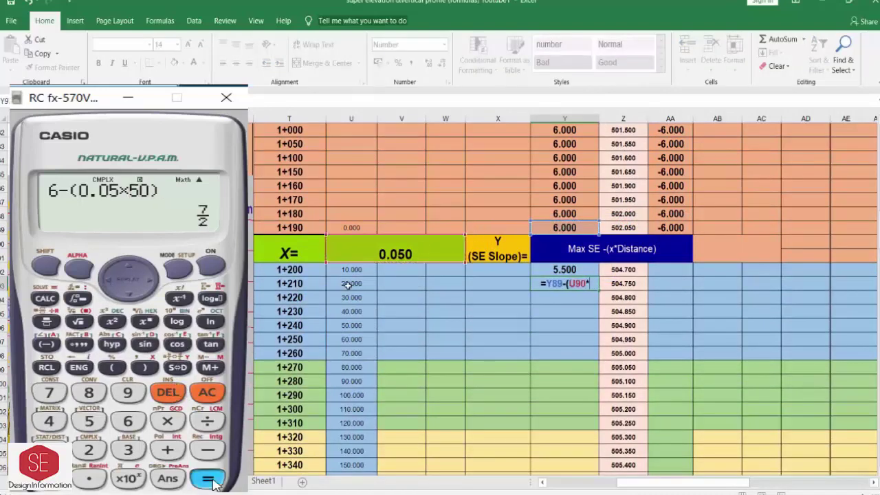
{"action": "key", "text": "Return"}
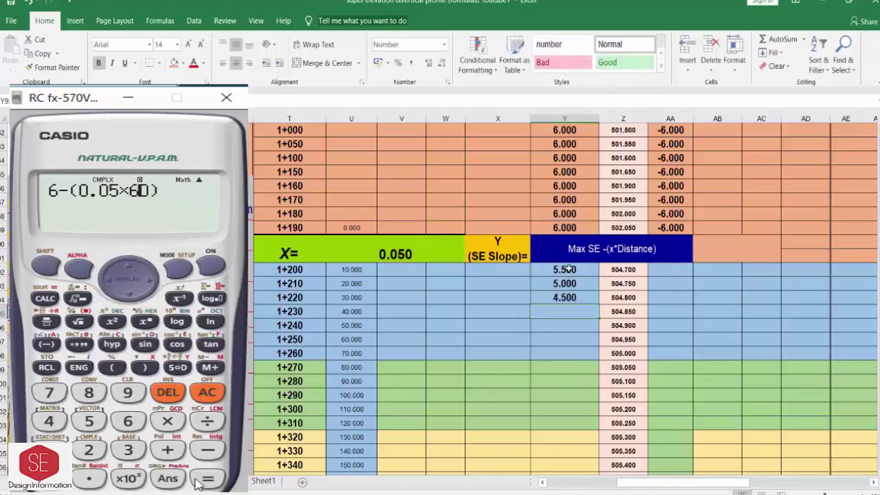
Lock the max slope and X rate as $Y$89 and $U$90, and copy the formula to 1+260.
{"action": "double_click", "coordinate": [564, 270]}
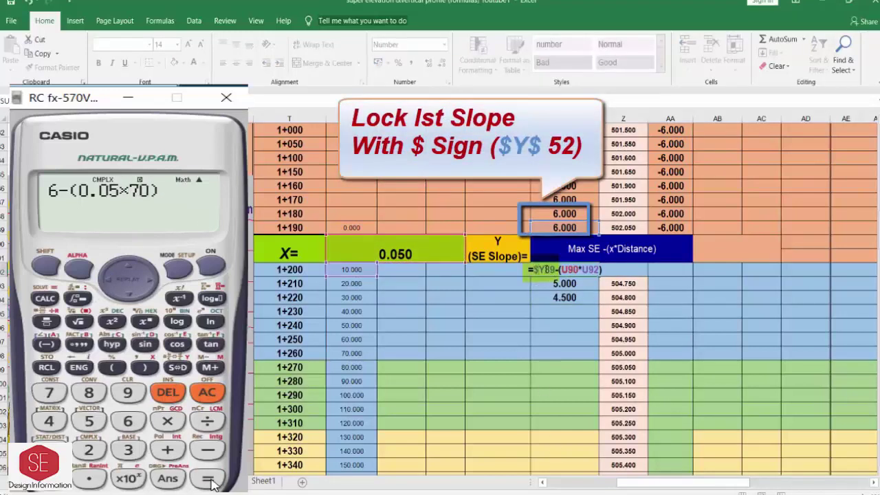
{"action": "left_click", "coordinate": [212, 481]}
{"action": "type", "text": "$"}
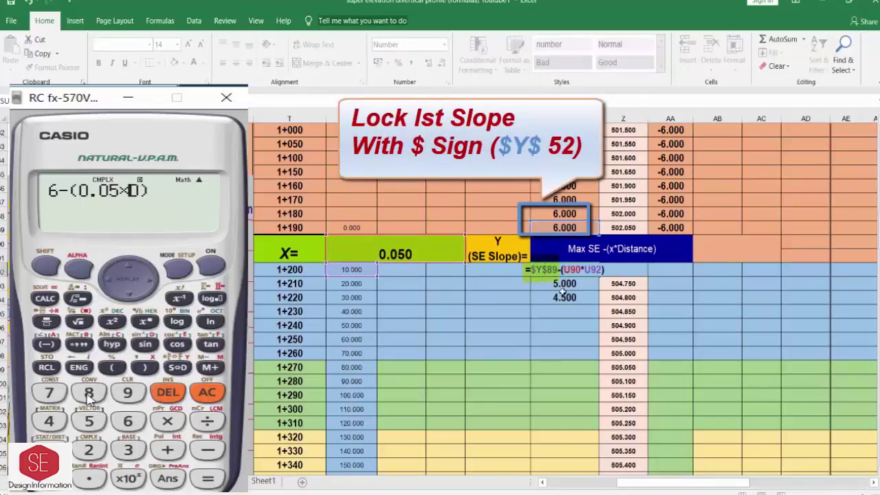
{"action": "left_click", "coordinate": [89, 395]}
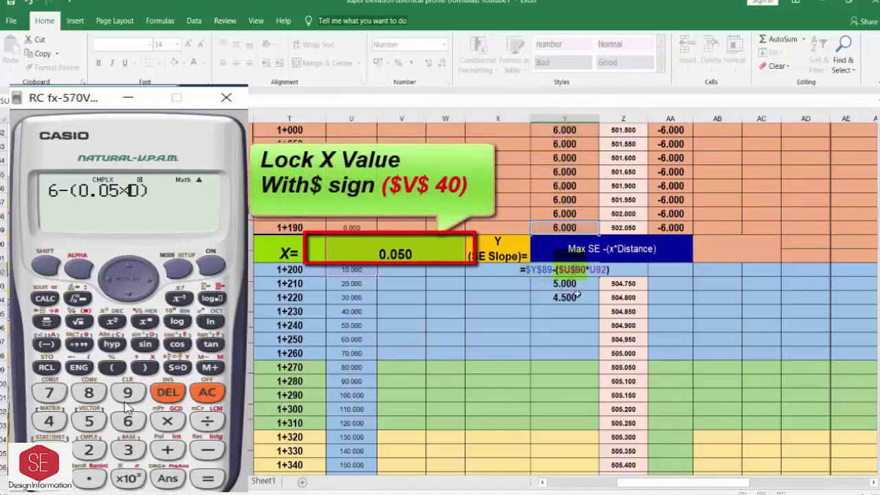
{"action": "key", "text": "Return"}
{"action": "left_click_drag", "start_coordinate": [580, 278], "coordinate": [569, 322]}
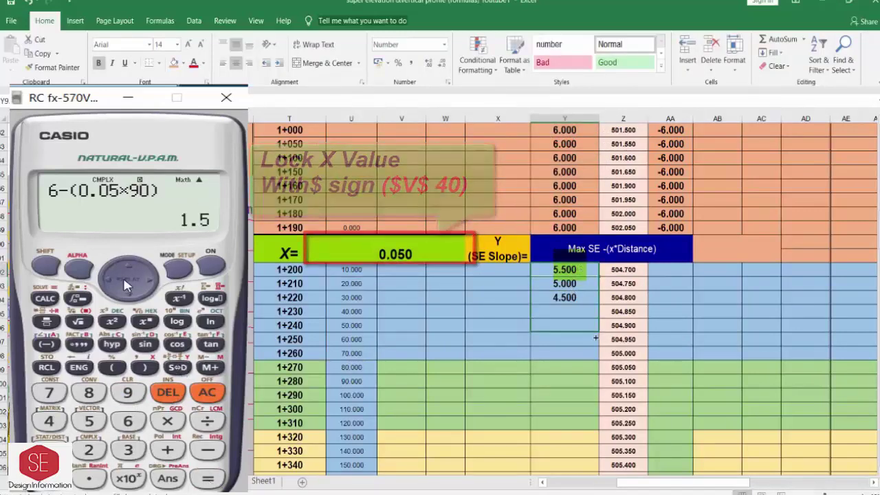
Verify slopes on the calculator and extend the formula down to 1+360, reaching -2.500.
{"action": "left_click", "coordinate": [88, 451]}
{"action": "left_click", "coordinate": [208, 478]}
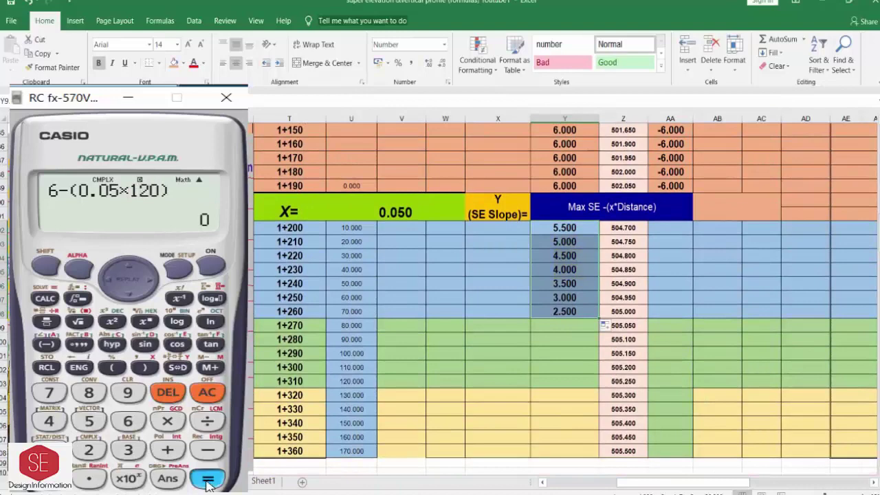
{"action": "left_click", "coordinate": [108, 279]}
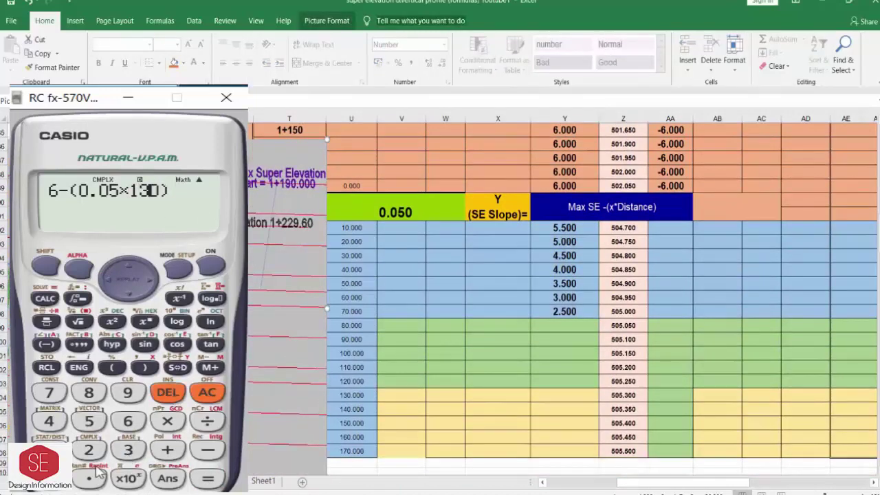
{"action": "left_click", "coordinate": [178, 367]}
{"action": "left_click", "coordinate": [584, 315]}
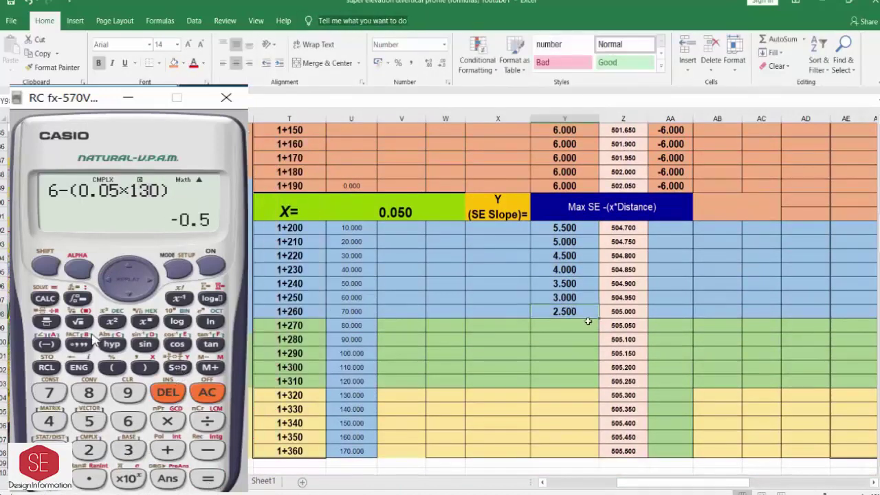
{"action": "left_click_drag", "start_coordinate": [600, 315], "coordinate": [599, 381]}
{"action": "scroll", "coordinate": [564, 344], "scroll_direction": "down", "scroll_amount": 1}
{"action": "left_click", "coordinate": [207, 478]}
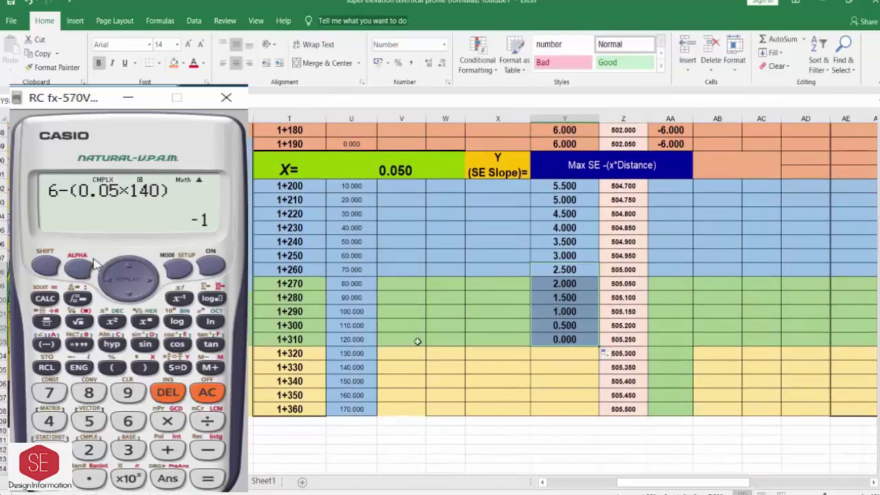
{"action": "left_click", "coordinate": [108, 279]}
{"action": "left_click", "coordinate": [167, 392]}
{"action": "left_click", "coordinate": [229, 486]}
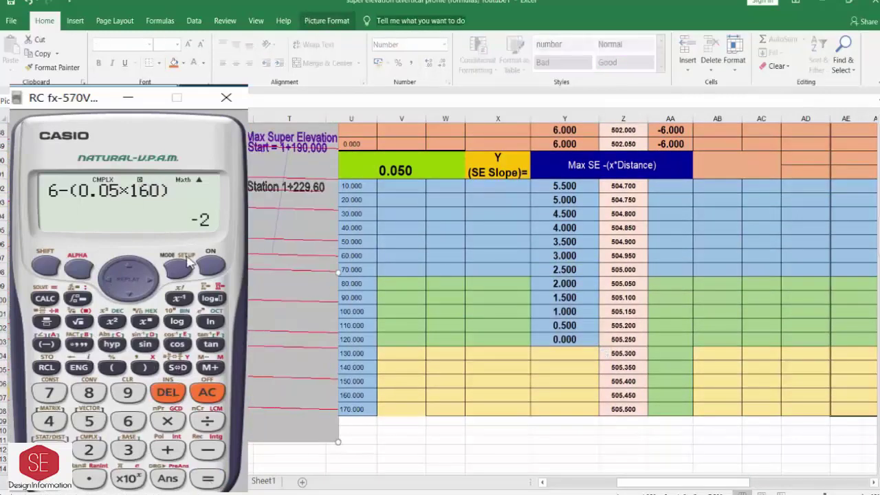
{"action": "left_click", "coordinate": [577, 339]}
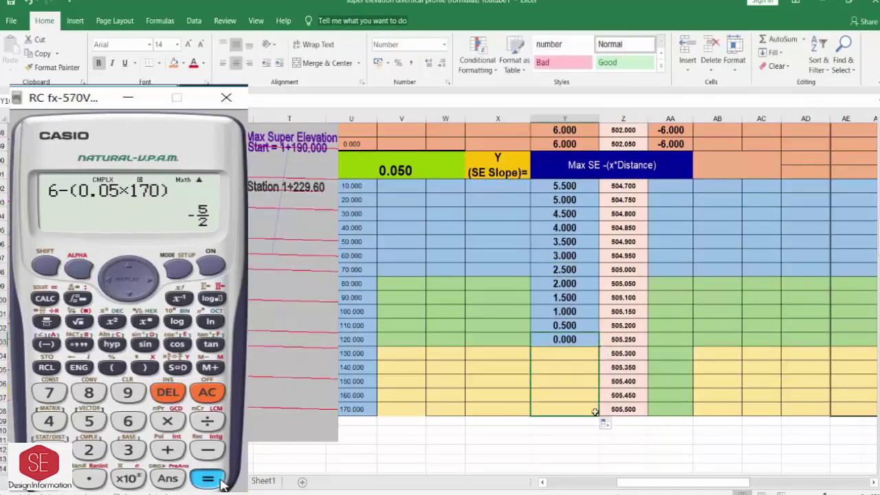
{"action": "left_click_drag", "start_coordinate": [600, 365], "coordinate": [574, 409]}
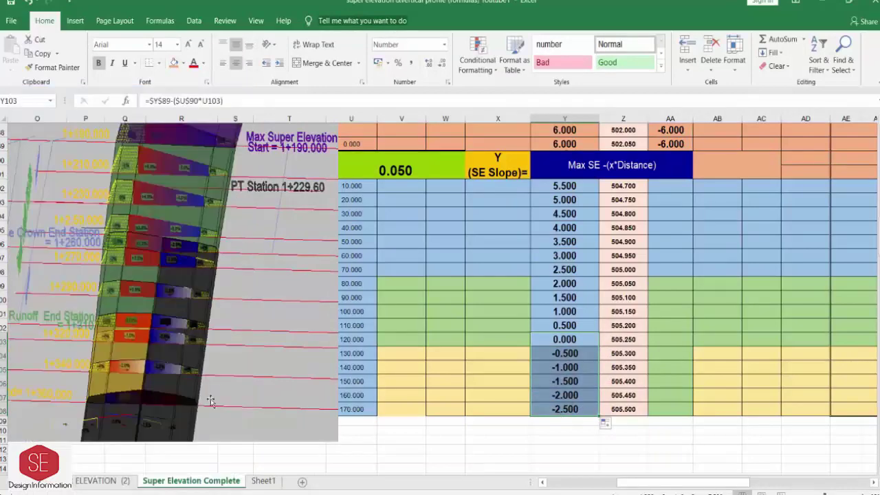
{"action": "left_click_drag", "start_coordinate": [268, 379], "coordinate": [232, 369]}
Mirror the LHS slope into the RHS cell at 1+200 and copy it down to 1+260.
{"action": "scroll", "coordinate": [653, 275], "scroll_direction": "up", "scroll_amount": 2}
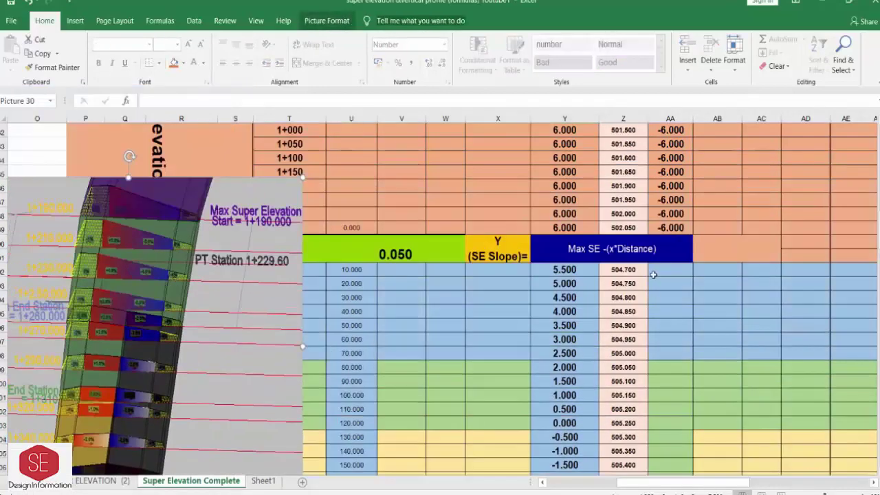
{"action": "left_click", "coordinate": [668, 270]}
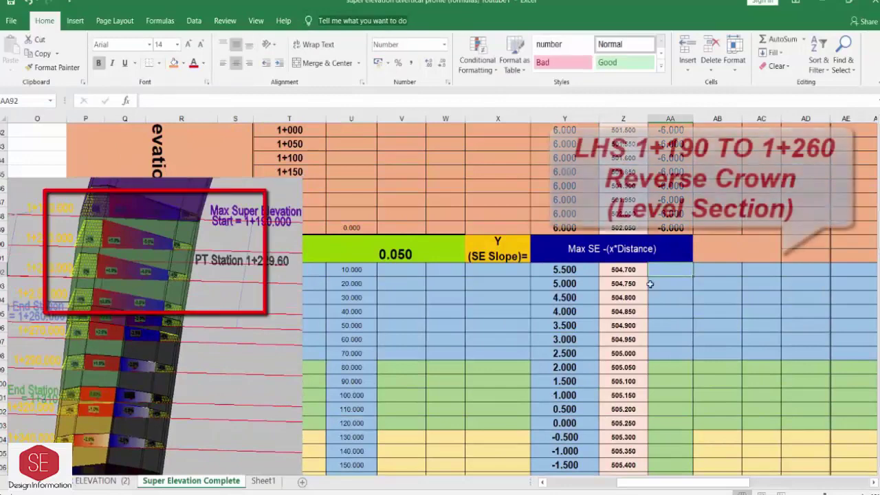
{"action": "type", "text": "=-"}
{"action": "left_click", "coordinate": [574, 268]}
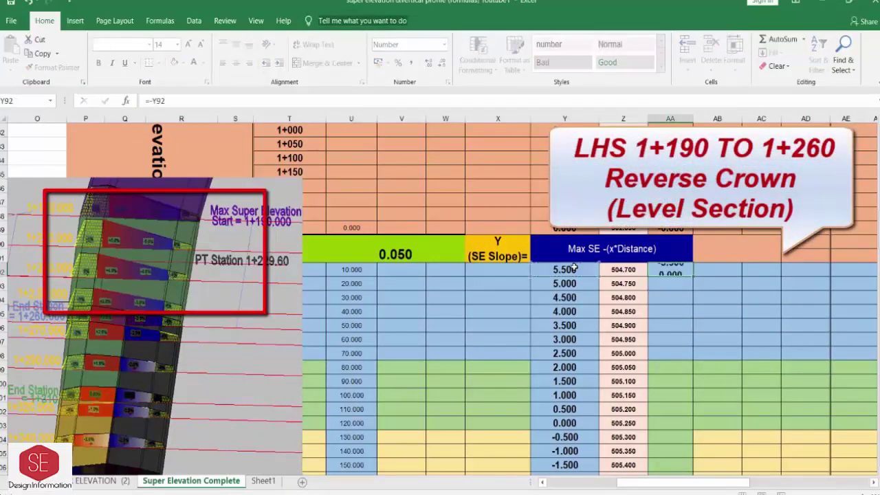
{"action": "key", "text": "ctrl+Return"}
{"action": "left_click_drag", "start_coordinate": [692, 276], "coordinate": [693, 359]}
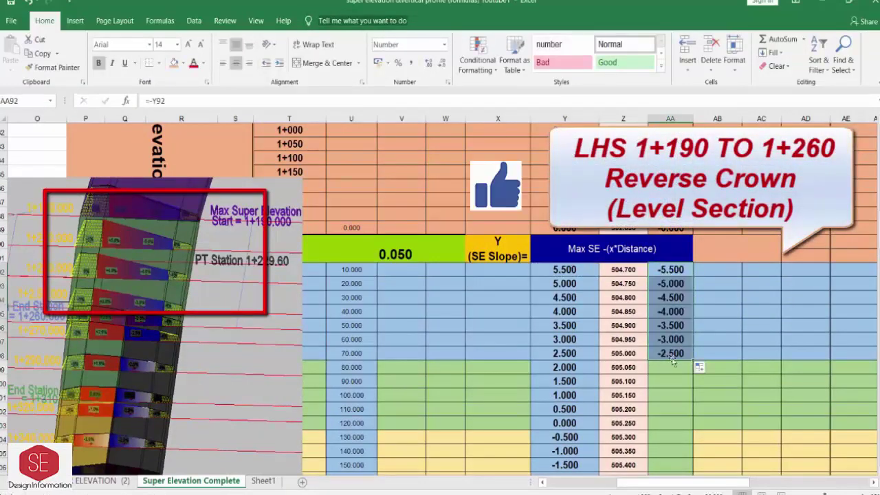
{"action": "left_click", "coordinate": [670, 367]}
Enter -2.5 as the RHS slope and fill it down through 1+360.
{"action": "type", "text": "-2.5"}
{"action": "key", "text": "ctrl+Return"}
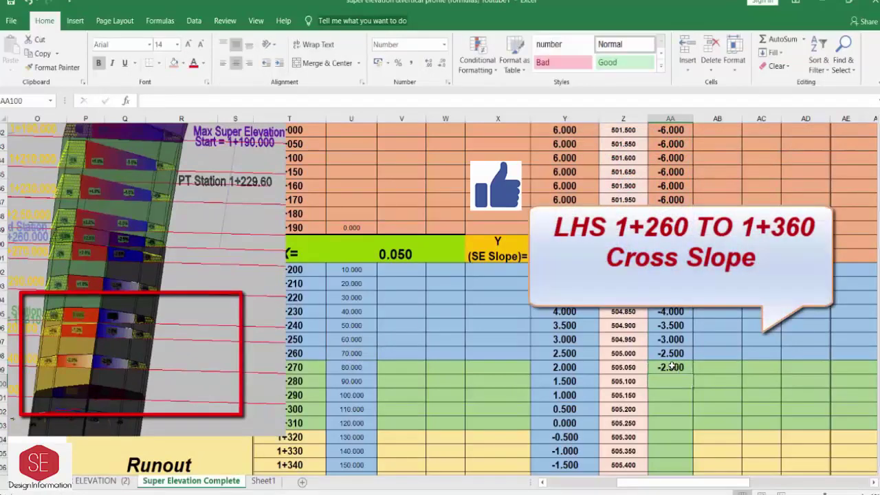
{"action": "left_click_drag", "start_coordinate": [693, 375], "coordinate": [696, 464]}
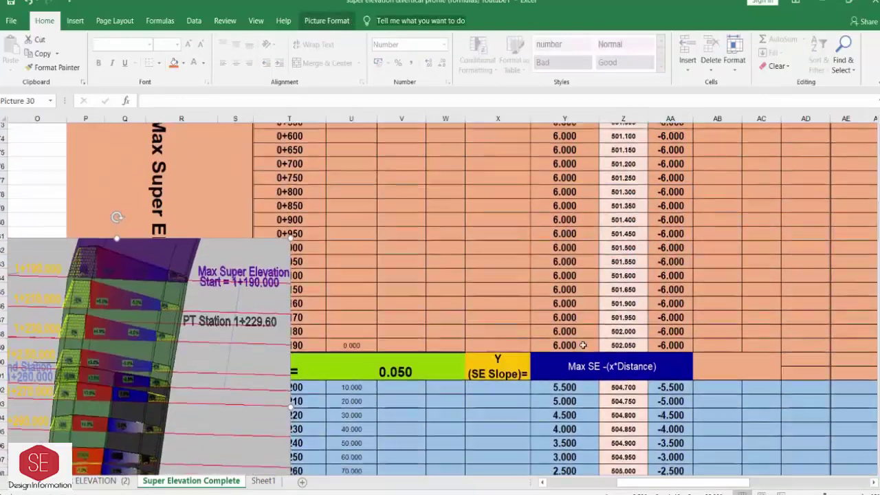
Return to the Method blocks and confirm 0.05 × 10 = 0.5 on the calculator.
{"action": "scroll", "coordinate": [583, 345], "scroll_direction": "up", "scroll_amount": 8}
{"action": "scroll", "coordinate": [507, 328], "scroll_direction": "up", "scroll_amount": 5}
{"action": "scroll", "coordinate": [599, 220], "scroll_direction": "up", "scroll_amount": 5}
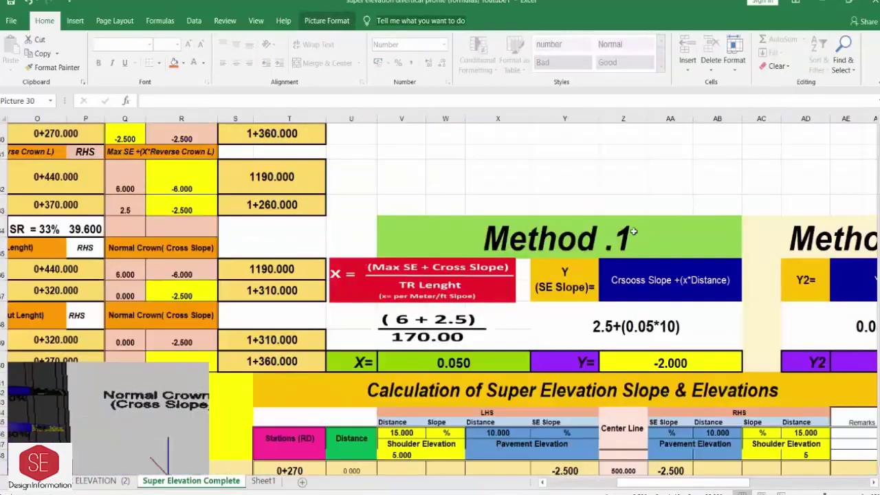
{"action": "scroll", "coordinate": [807, 373], "scroll_direction": "up", "scroll_amount": 2}
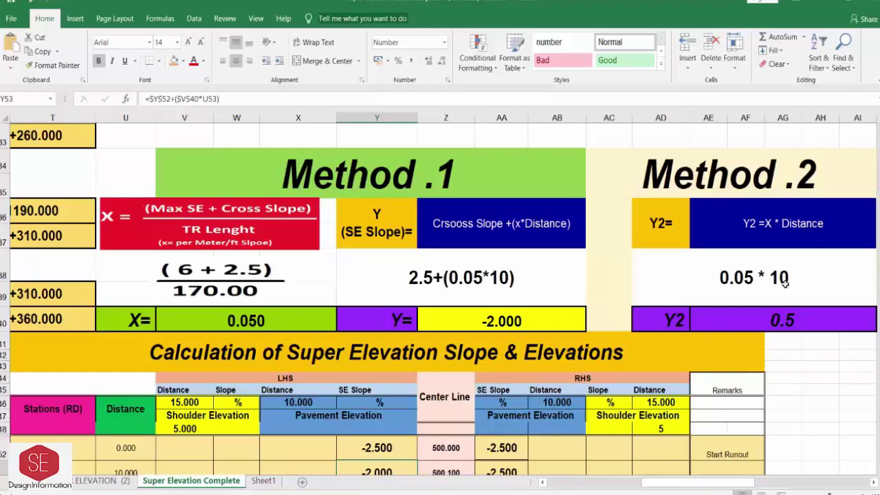
{"action": "scroll", "coordinate": [785, 282], "scroll_direction": "down", "scroll_amount": 2}
{"action": "left_click", "coordinate": [130, 393]}
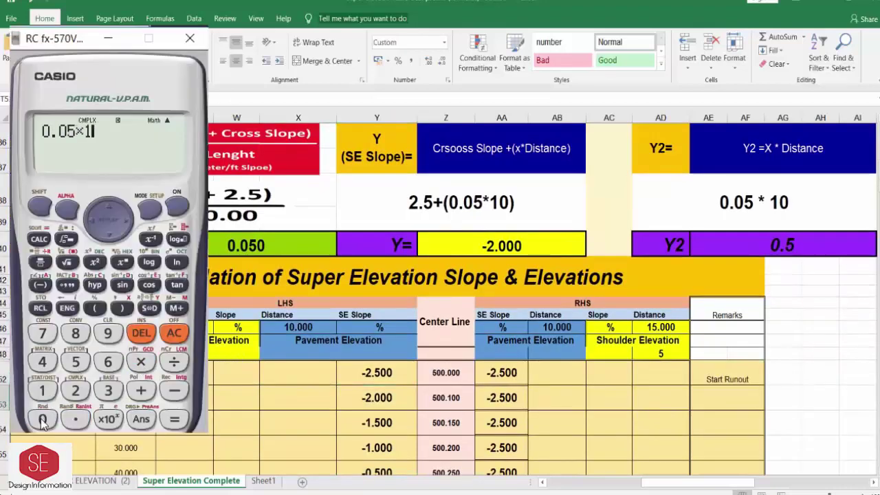
{"action": "left_click", "coordinate": [42, 420]}
{"action": "left_click", "coordinate": [174, 418]}
{"action": "left_click", "coordinate": [39, 284]}
{"action": "left_click", "coordinate": [76, 390]}
{"action": "left_click", "coordinate": [76, 418]}
Re-enter Y2 as =V40*10 and step the -2.5 cross slope up by 0.5 increments.
{"action": "left_click", "coordinate": [76, 361]}
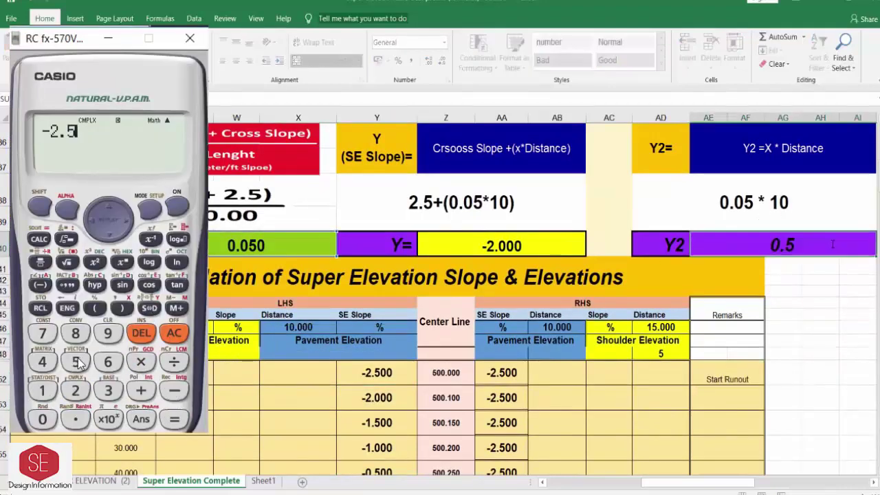
{"action": "type", "text": "+.5"}
{"action": "key", "text": "Return"}
{"action": "type", "text": "+.5"}
{"action": "key", "text": "Return"}
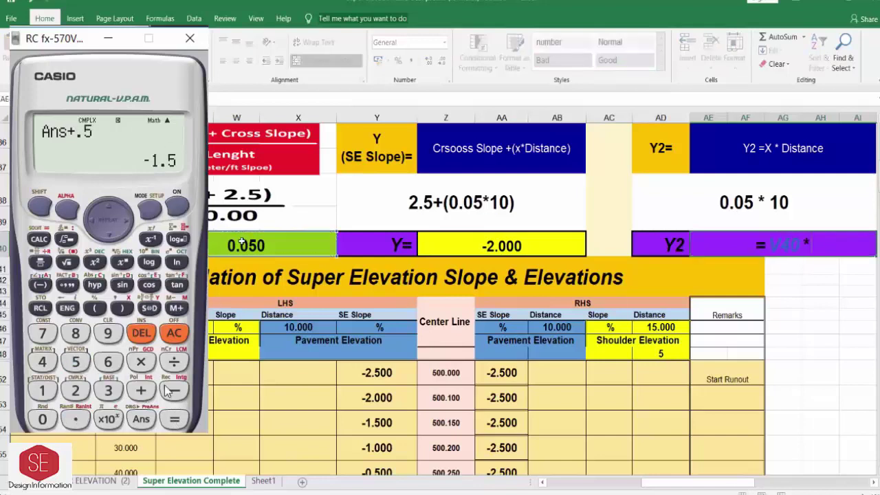
{"action": "type", "text": "10"}
{"action": "key", "text": "Return"}
{"action": "left_click", "coordinate": [140, 389]}
{"action": "type", "text": ".5"}
{"action": "key", "text": "Return"}
Enter the first left pavement slopes: -2.5 in X52 and -2 in X53.
{"action": "left_click", "coordinate": [141, 389]}
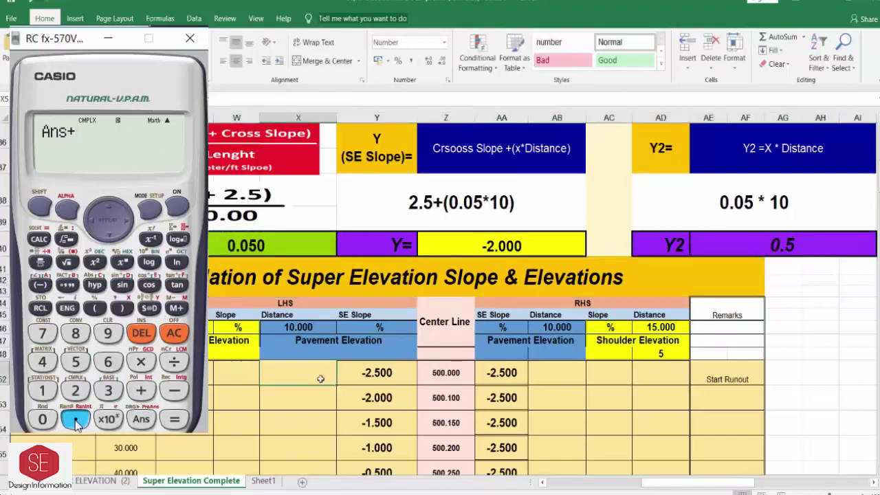
{"action": "left_click", "coordinate": [75, 420]}
{"action": "type", "text": "-2.5"}
{"action": "key", "text": "Return"}
{"action": "left_click", "coordinate": [75, 361]}
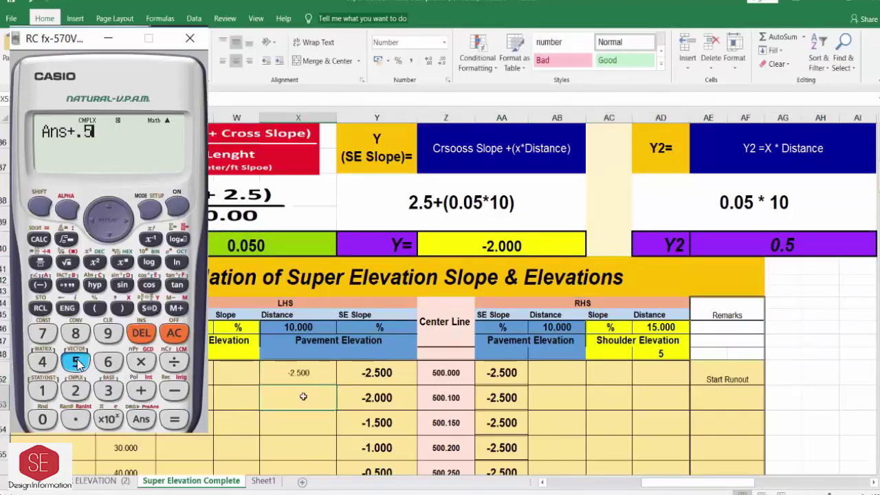
{"action": "left_click", "coordinate": [174, 420]}
{"action": "type", "text": "-2"}
{"action": "key", "text": "Return"}
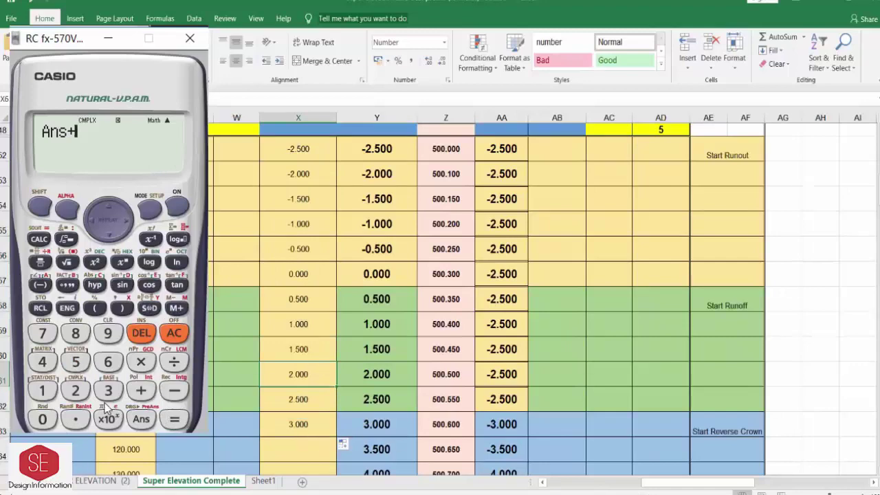
Keep adding 0.5 on the calculator, bringing the total up to 6.
{"action": "left_click", "coordinate": [75, 420]}
{"action": "left_click", "coordinate": [75, 361]}
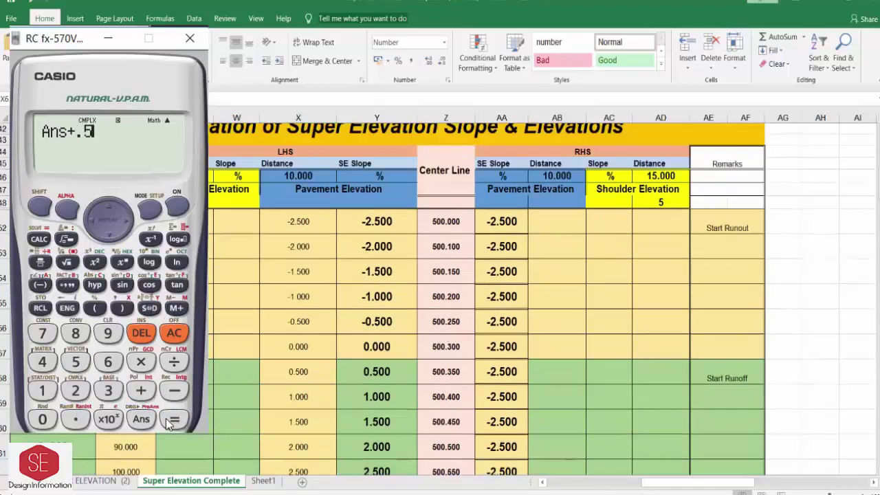
{"action": "left_click", "coordinate": [174, 419]}
{"action": "left_click", "coordinate": [174, 419]}
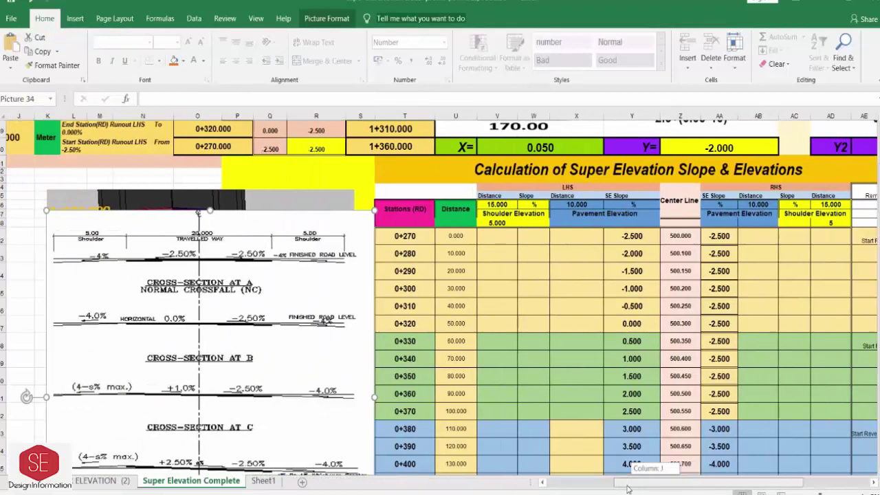
{"action": "left_click_drag", "start_coordinate": [646, 483], "coordinate": [617, 483]}
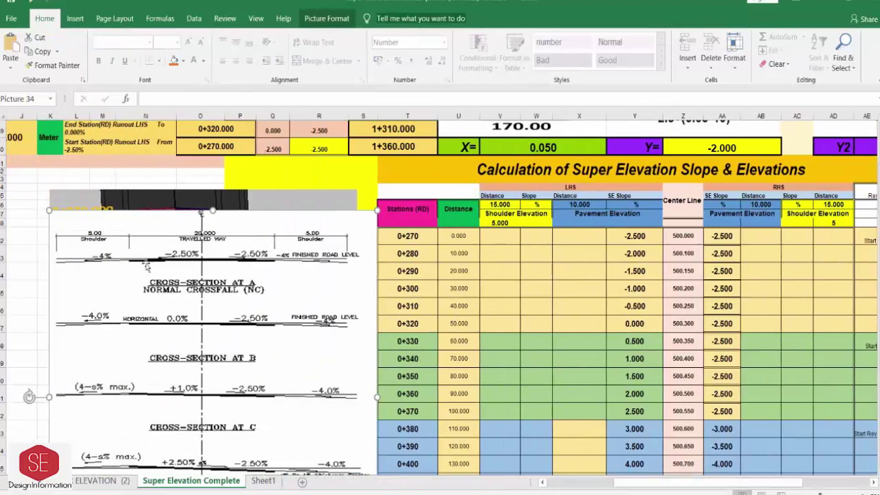
{"action": "scroll", "coordinate": [321, 270], "scroll_direction": "down", "scroll_amount": 2}
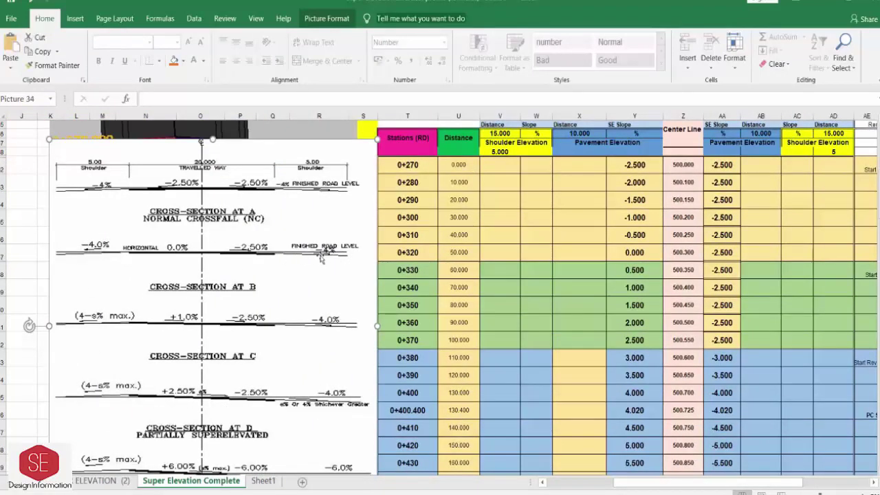
{"action": "scroll", "coordinate": [323, 268], "scroll_direction": "down", "scroll_amount": 1}
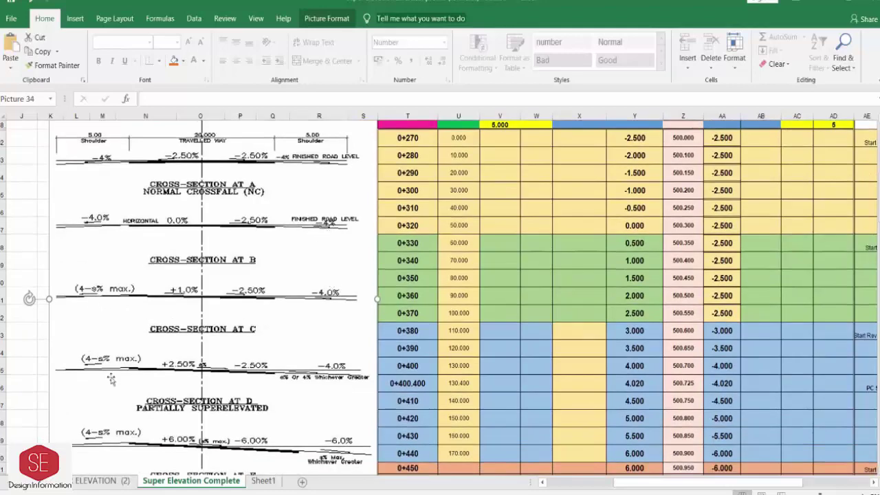
{"action": "scroll", "coordinate": [166, 383], "scroll_direction": "down", "scroll_amount": 1}
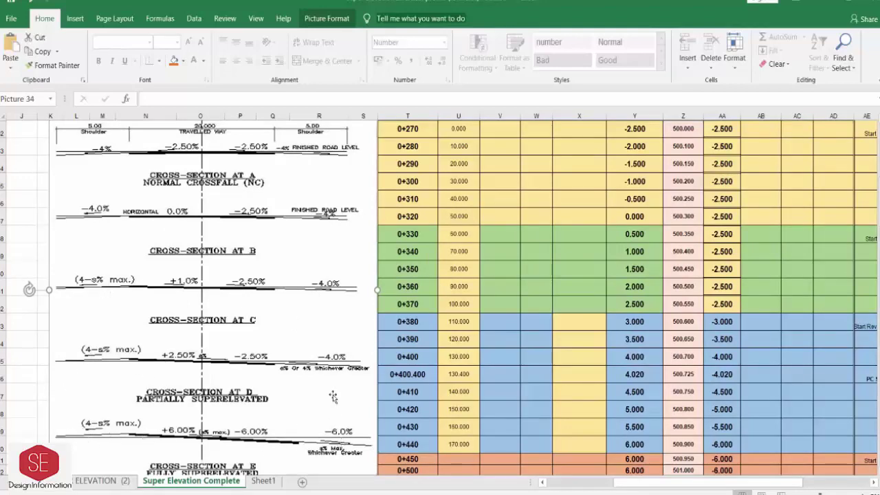
{"action": "scroll", "coordinate": [525, 393], "scroll_direction": "up", "scroll_amount": 2}
Enter -4 as the left shoulder slope in W52 and fill it down to station 0+320.
{"action": "left_click", "coordinate": [537, 236]}
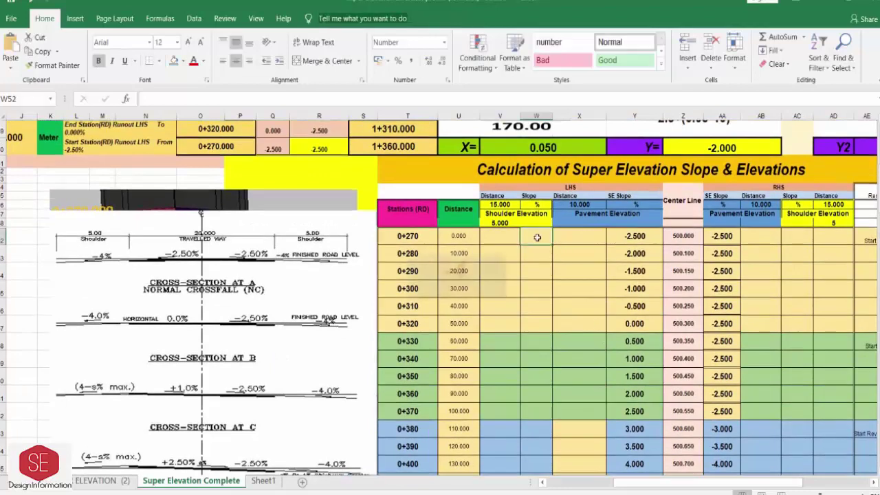
{"action": "type", "text": "-4"}
{"action": "key", "text": "Return"}
{"action": "left_click", "coordinate": [542, 234]}
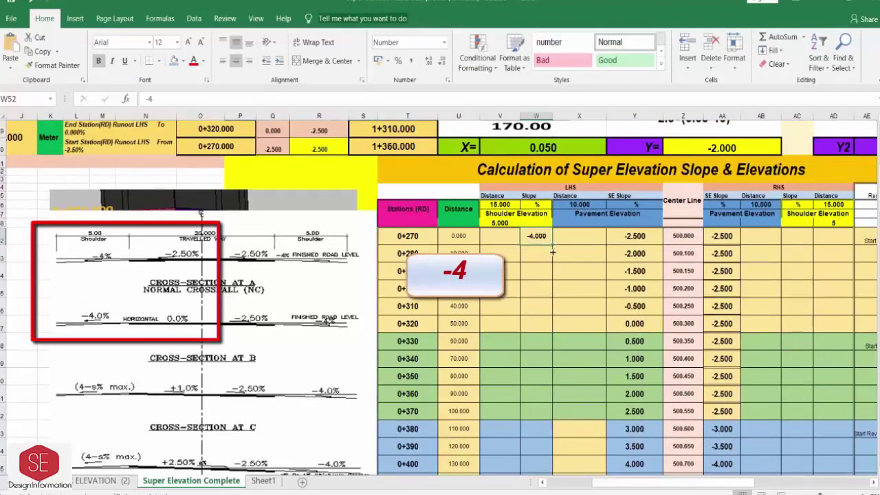
{"action": "left_click_drag", "start_coordinate": [552, 245], "coordinate": [558, 335]}
{"action": "scroll", "coordinate": [558, 335], "scroll_direction": "down", "scroll_amount": 2}
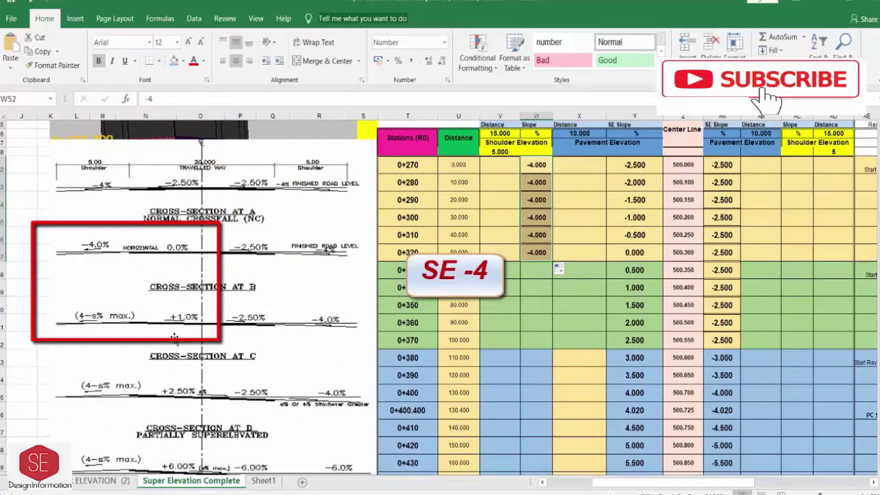
At station 0+330, enter a shoulder slope formula referencing the pavement SE slope and fill it down.
{"action": "left_click", "coordinate": [536, 269]}
{"action": "type", "text": "="}
{"action": "left_click", "coordinate": [637, 271]}
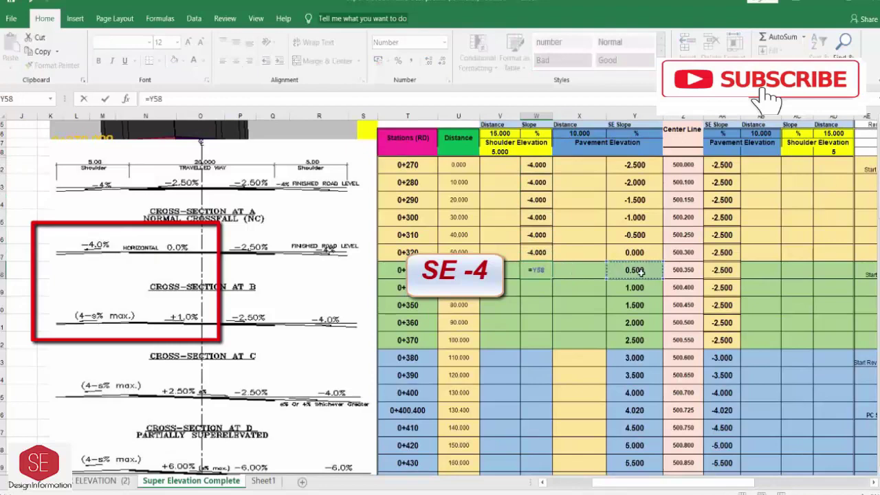
{"action": "type", "text": "-4"}
{"action": "key", "text": "Return"}
{"action": "scroll", "coordinate": [589, 265], "scroll_direction": "down", "scroll_amount": 1}
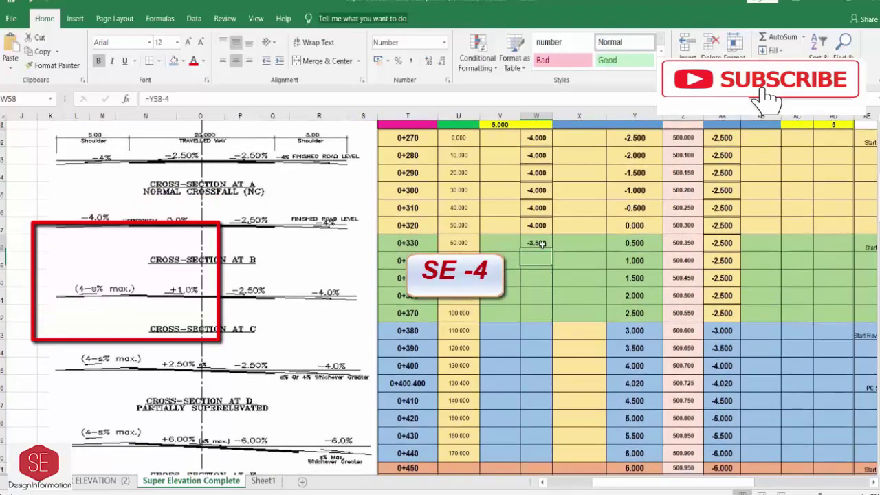
{"action": "left_click", "coordinate": [549, 248]}
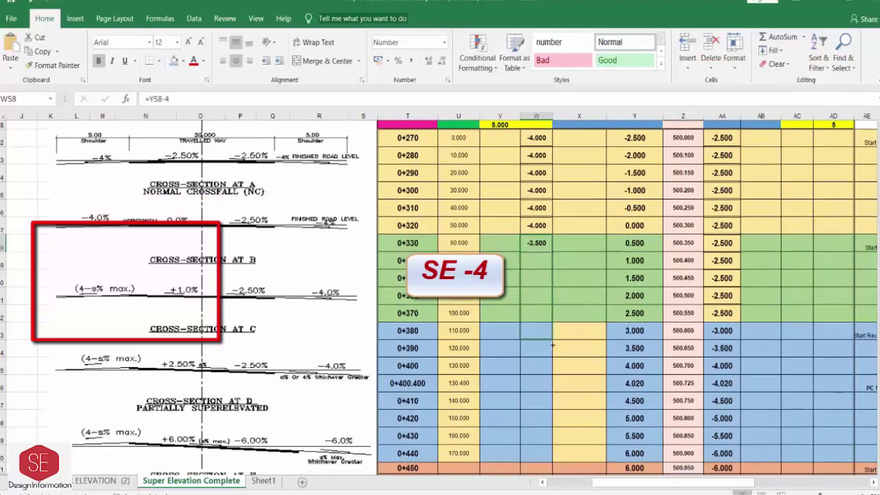
{"action": "left_click_drag", "start_coordinate": [553, 346], "coordinate": [559, 373]}
{"action": "scroll", "coordinate": [559, 373], "scroll_direction": "down", "scroll_amount": 1}
{"action": "left_click_drag", "start_coordinate": [559, 318], "coordinate": [541, 313]}
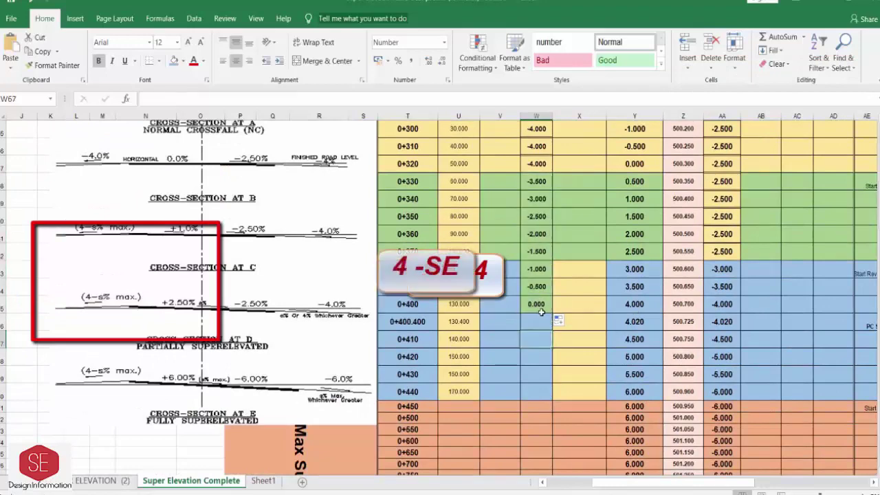
Enter the 4 minus SE slope formula at station 0+400.400 and fill it down.
{"action": "left_click", "coordinate": [536, 321]}
{"action": "type", "text": "=4-"}
{"action": "left_click", "coordinate": [638, 323]}
{"action": "key", "text": "Return"}
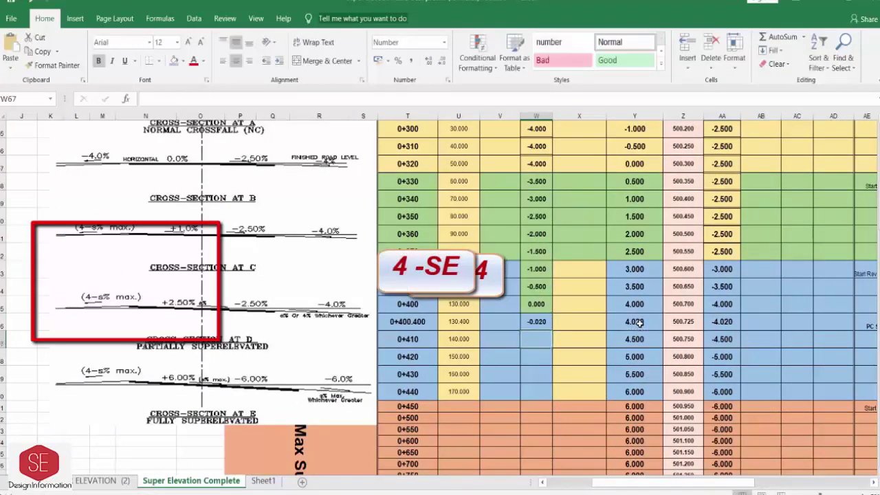
{"action": "left_click", "coordinate": [543, 323]}
{"action": "scroll", "coordinate": [550, 327], "scroll_direction": "down", "scroll_amount": 2}
{"action": "left_click_drag", "start_coordinate": [549, 292], "coordinate": [549, 294]}
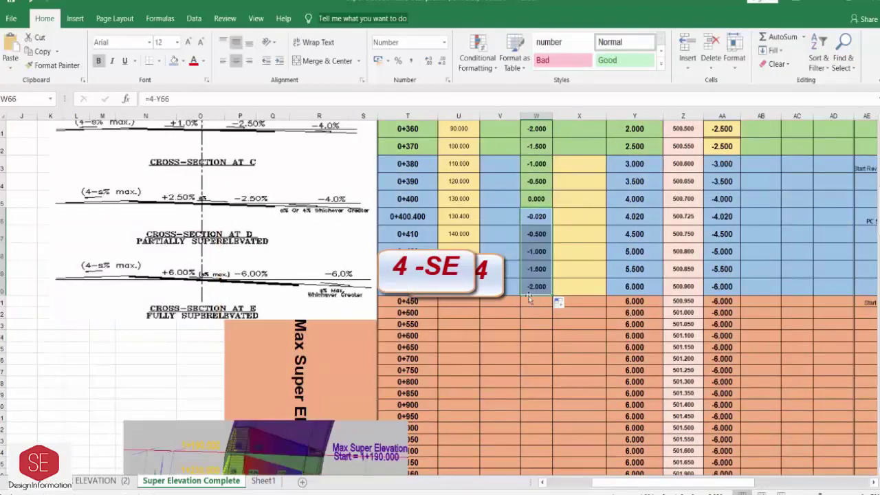
{"action": "scroll", "coordinate": [550, 296], "scroll_direction": "down", "scroll_amount": 2}
{"action": "left_click_drag", "start_coordinate": [552, 187], "coordinate": [551, 406]}
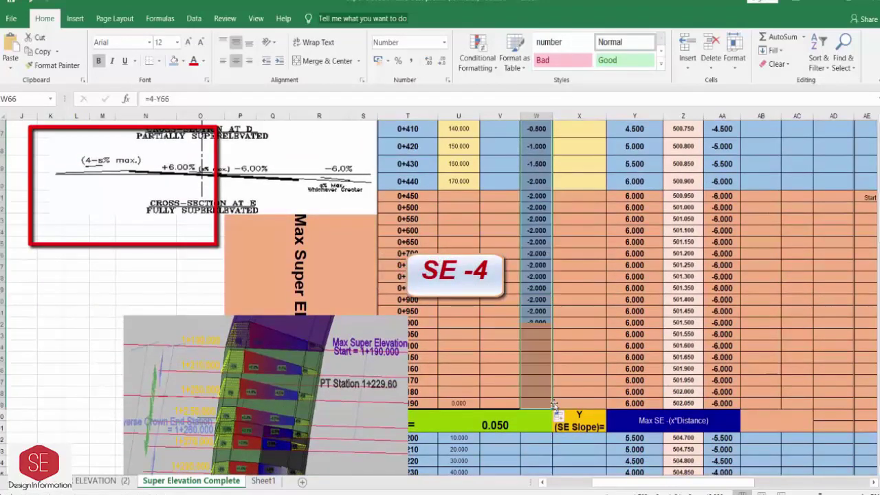
{"action": "scroll", "coordinate": [605, 310], "scroll_direction": "down", "scroll_amount": 3}
{"action": "scroll", "coordinate": [612, 282], "scroll_direction": "down", "scroll_amount": 2}
Add the shoulder slope formula at station 1+200 and copy it down.
{"action": "left_click", "coordinate": [534, 278]}
{"action": "type", "text": "=4-Y92"}
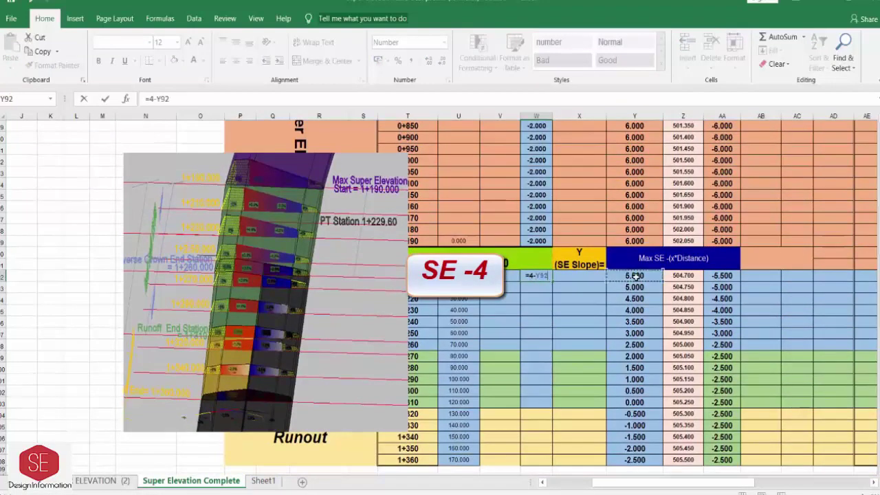
{"action": "key", "text": "Return"}
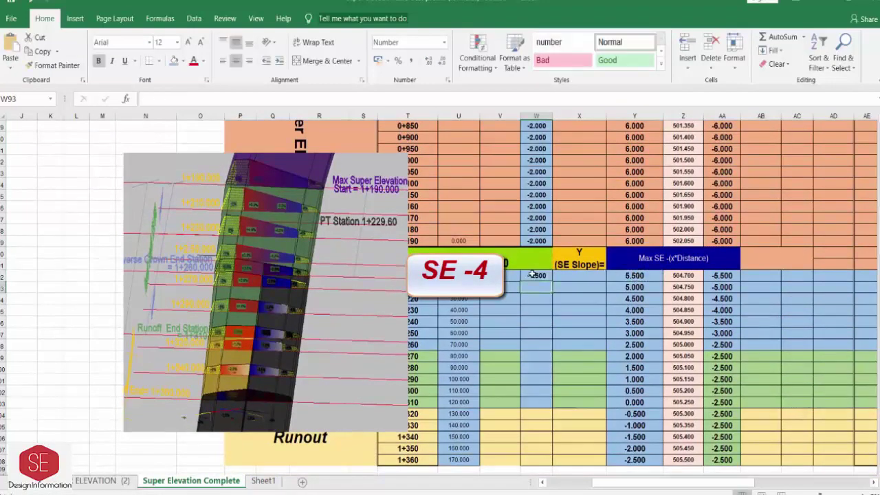
{"action": "left_click", "coordinate": [533, 274]}
{"action": "left_click_drag", "start_coordinate": [548, 315], "coordinate": [550, 316]}
{"action": "scroll", "coordinate": [585, 302], "scroll_direction": "down", "scroll_amount": 1}
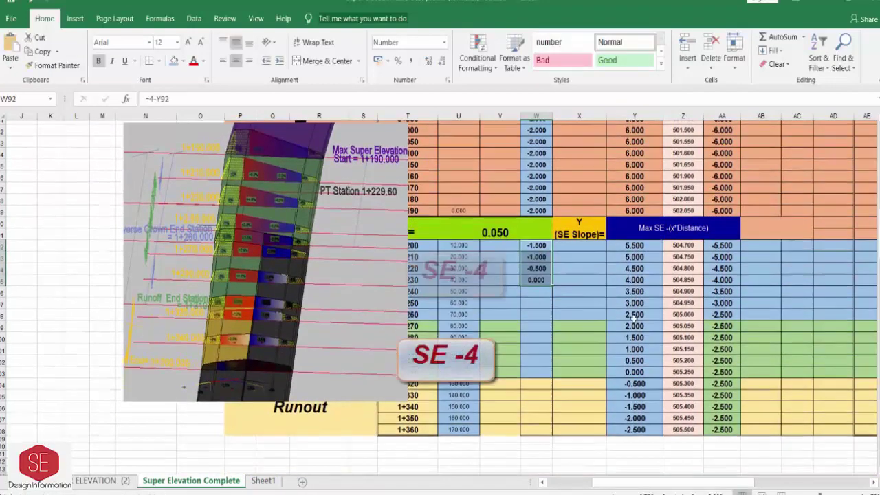
Add the SE slope minus 4 shoulder formula at station 1+240 and copy it down.
{"action": "left_click", "coordinate": [534, 289]}
{"action": "type", "text": "="}
{"action": "scroll", "coordinate": [585, 303], "scroll_direction": "up", "scroll_amount": 1}
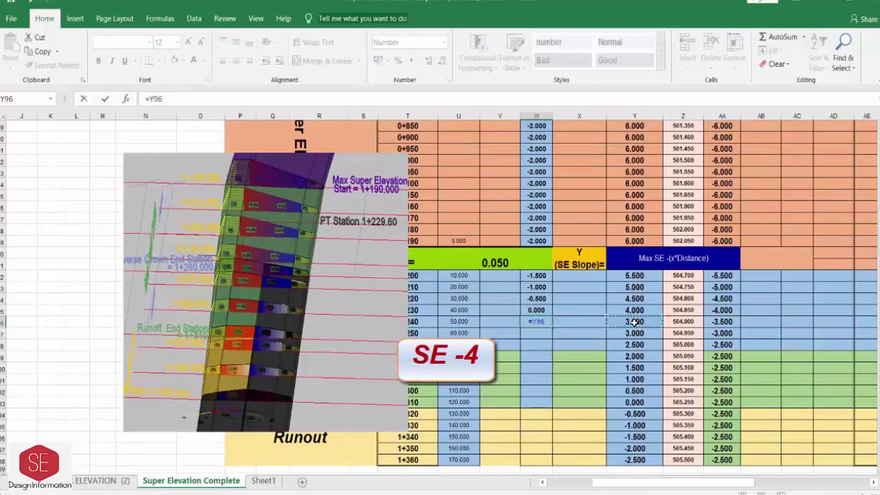
{"action": "key", "text": "Return"}
{"action": "left_click", "coordinate": [539, 322]}
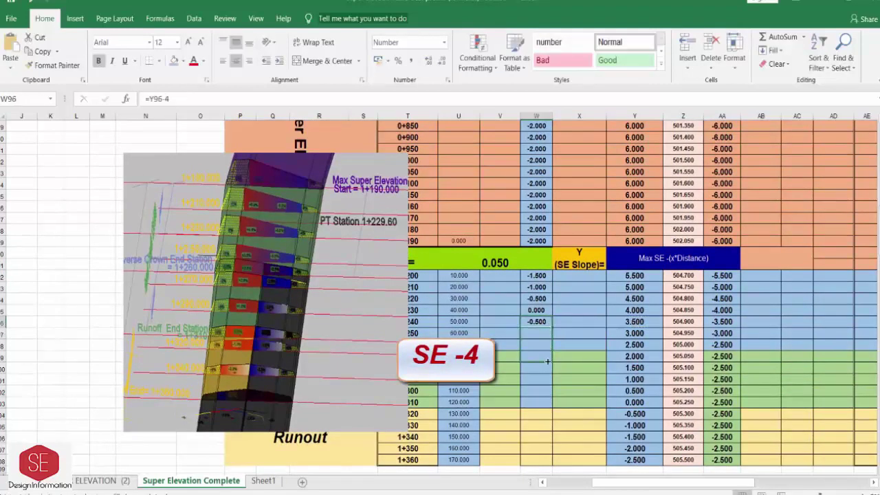
{"action": "left_click_drag", "start_coordinate": [544, 402], "coordinate": [544, 402]}
Fill the RHS shoulder slope column with -4 from station 0+270 to 0+400.
{"action": "scroll", "coordinate": [543, 395], "scroll_direction": "down", "scroll_amount": 1}
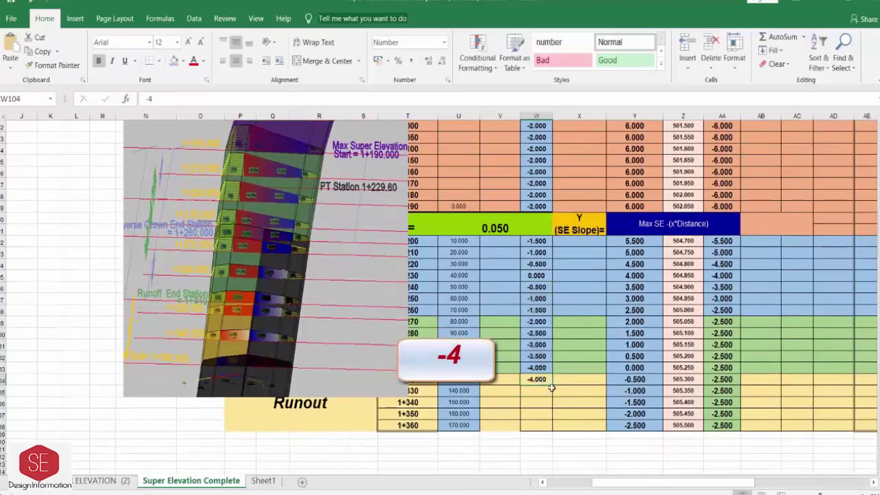
{"action": "scroll", "coordinate": [551, 388], "scroll_direction": "up", "scroll_amount": 3}
{"action": "scroll", "coordinate": [533, 205], "scroll_direction": "up", "scroll_amount": 6}
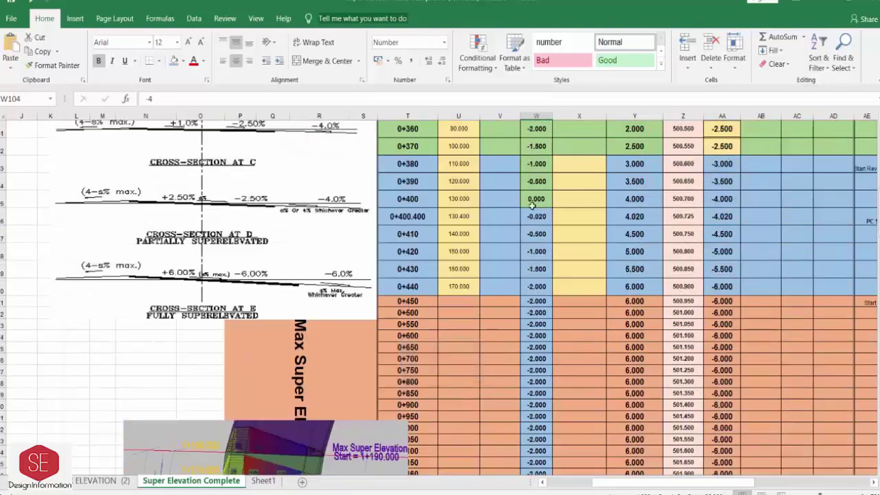
{"action": "scroll", "coordinate": [462, 275], "scroll_direction": "right", "scroll_amount": 3}
{"action": "scroll", "coordinate": [462, 275], "scroll_direction": "up", "scroll_amount": 5}
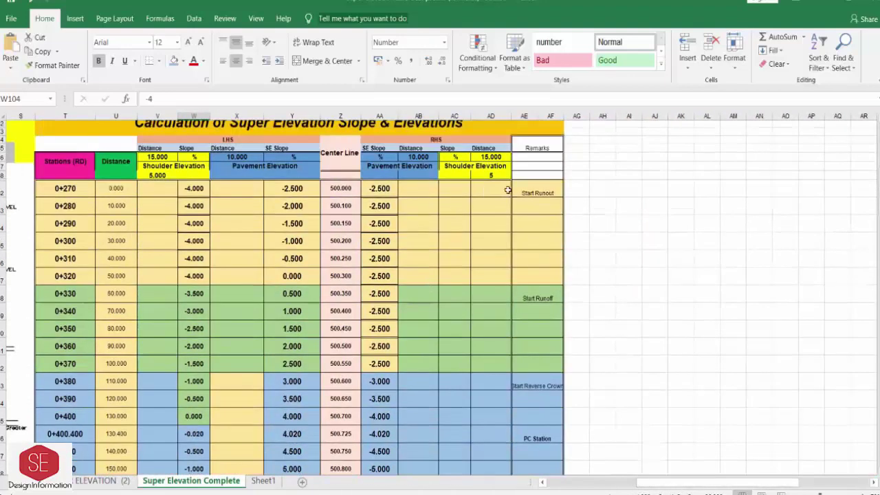
{"action": "left_click", "coordinate": [462, 190]}
{"action": "type", "text": "-4"}
{"action": "key", "text": "Return"}
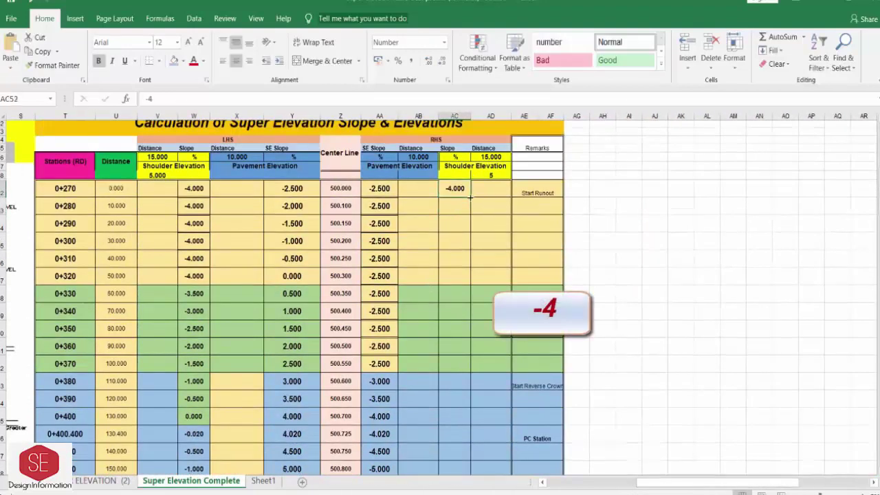
{"action": "left_click_drag", "start_coordinate": [471, 196], "coordinate": [454, 363]}
{"action": "scroll", "coordinate": [453, 303], "scroll_direction": "down", "scroll_amount": 2}
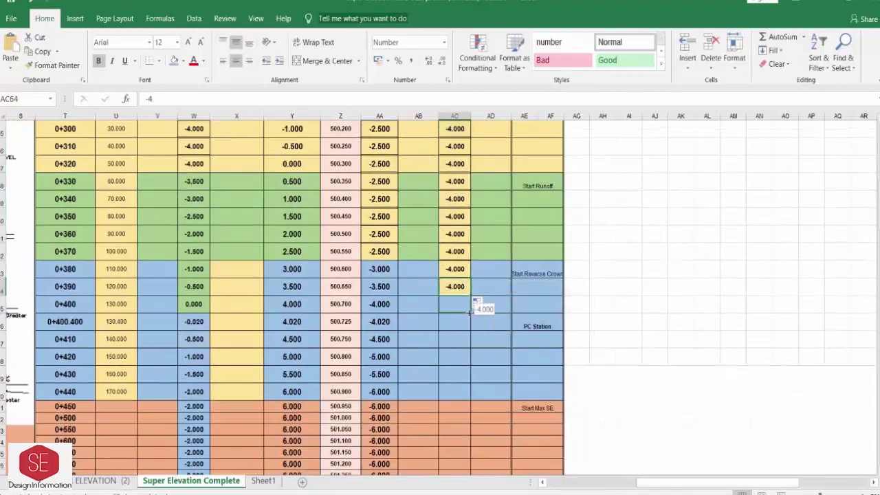
{"action": "left_click_drag", "start_coordinate": [471, 313], "coordinate": [471, 312]}
Link the PC station's RHS shoulder slope to its pavement slope (-4.020), copy it down, then enter -4 for the next station.
{"action": "left_click", "coordinate": [450, 321]}
{"action": "type", "text": "="}
{"action": "left_click", "coordinate": [383, 321]}
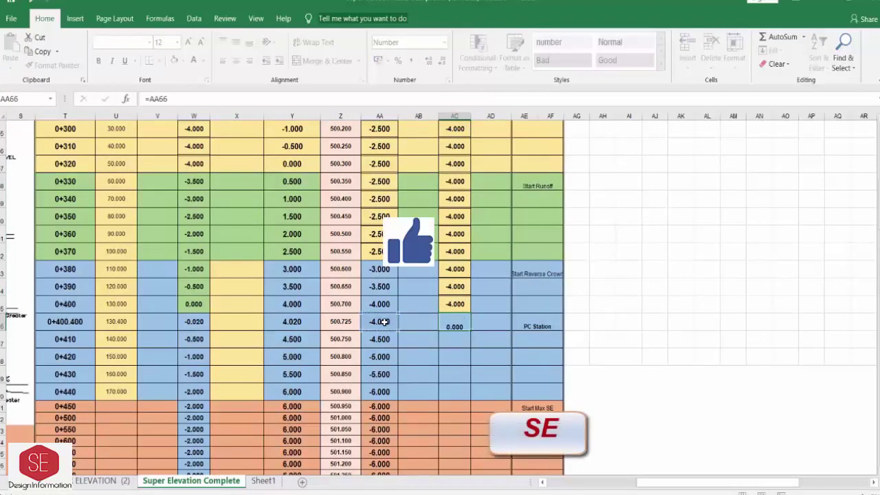
{"action": "key", "text": "Return"}
{"action": "scroll", "coordinate": [465, 336], "scroll_direction": "down", "scroll_amount": 1}
{"action": "left_click", "coordinate": [458, 269]}
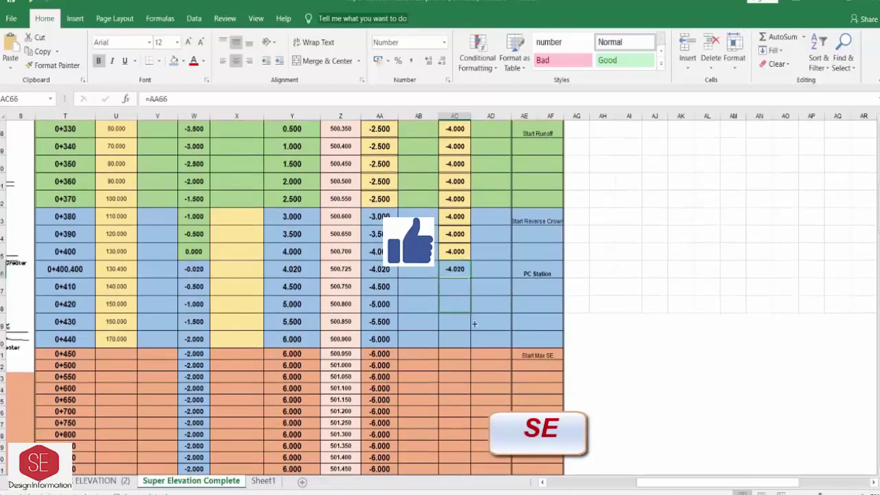
{"action": "left_click_drag", "start_coordinate": [473, 323], "coordinate": [474, 308]}
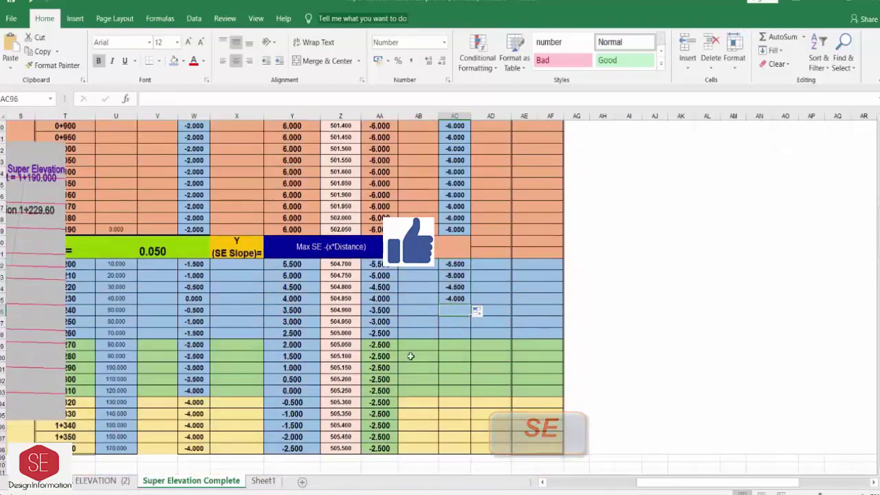
{"action": "type", "text": "-4"}
{"action": "key", "text": "Return"}
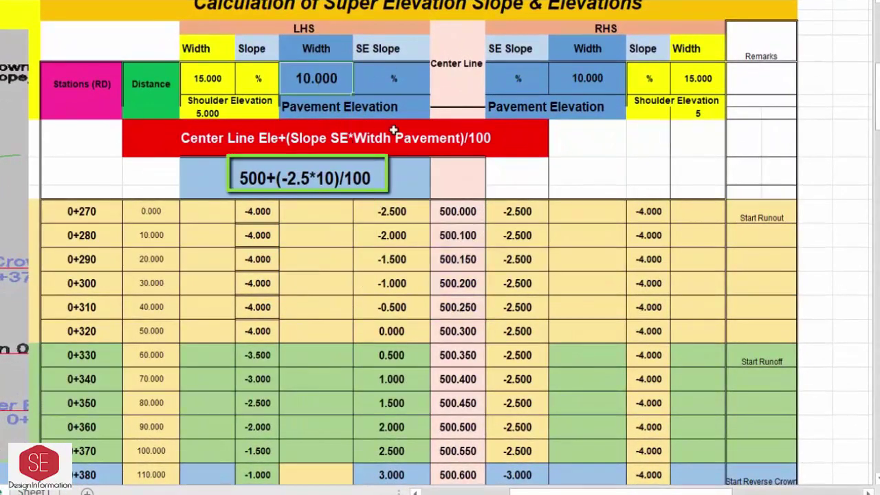
Enter the 0+270 left pavement elevation formula from 500.000 centre line, -2.500 slope and 10.000 width, giving 499.750.
{"action": "left_click", "coordinate": [392, 211]}
{"action": "left_click", "coordinate": [214, 149]}
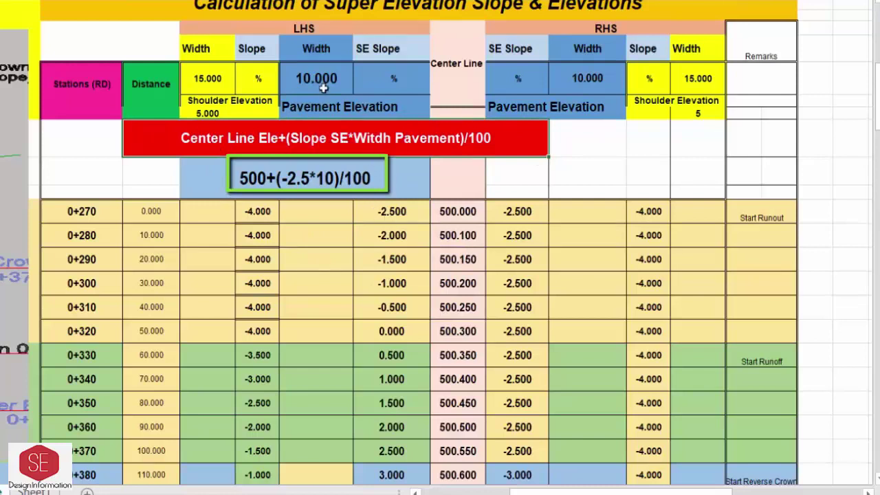
{"action": "left_click", "coordinate": [311, 214]}
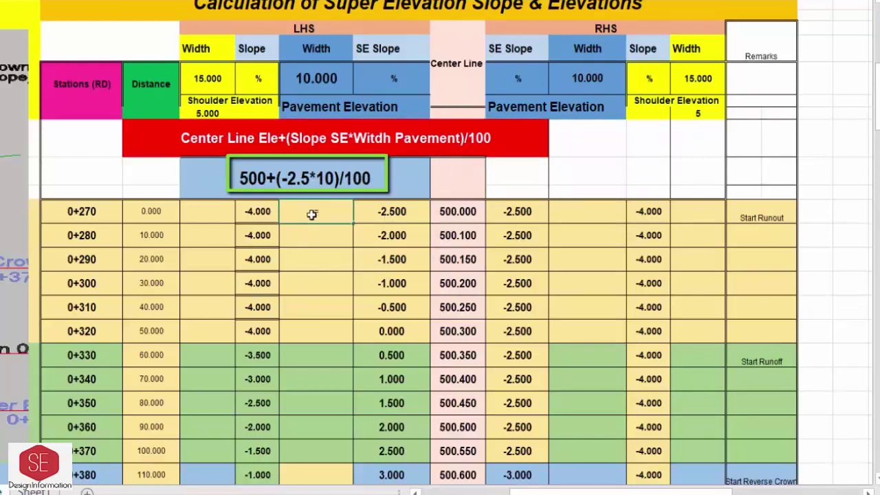
{"action": "type", "text": "="}
{"action": "left_click", "coordinate": [457, 211]}
{"action": "type", "text": "+("}
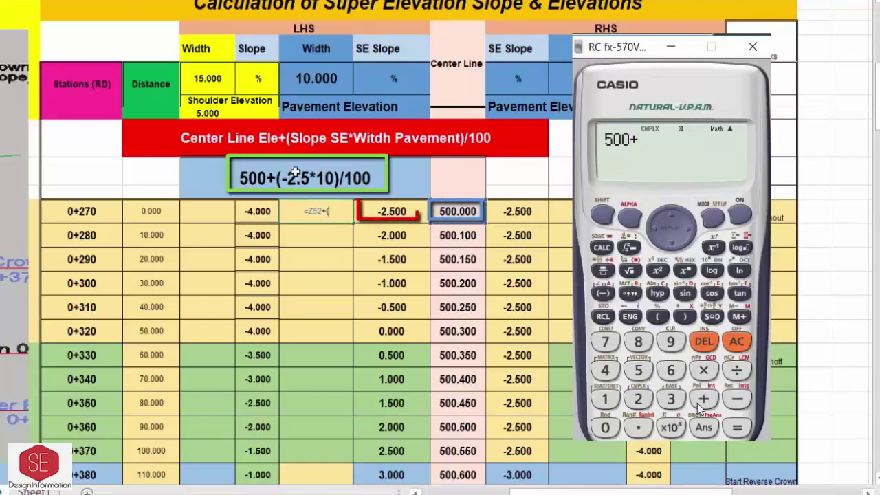
{"action": "left_click", "coordinate": [399, 211]}
{"action": "type", "text": "*"}
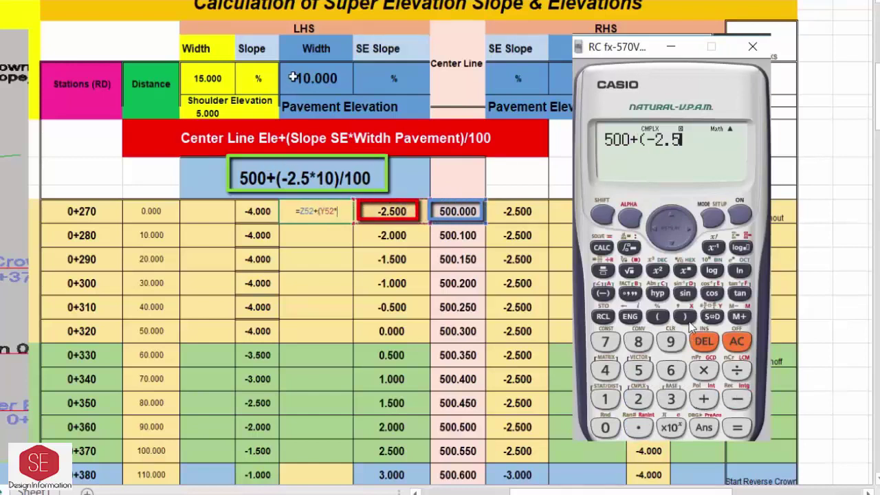
{"action": "left_click", "coordinate": [314, 77]}
{"action": "type", "text": ")"}
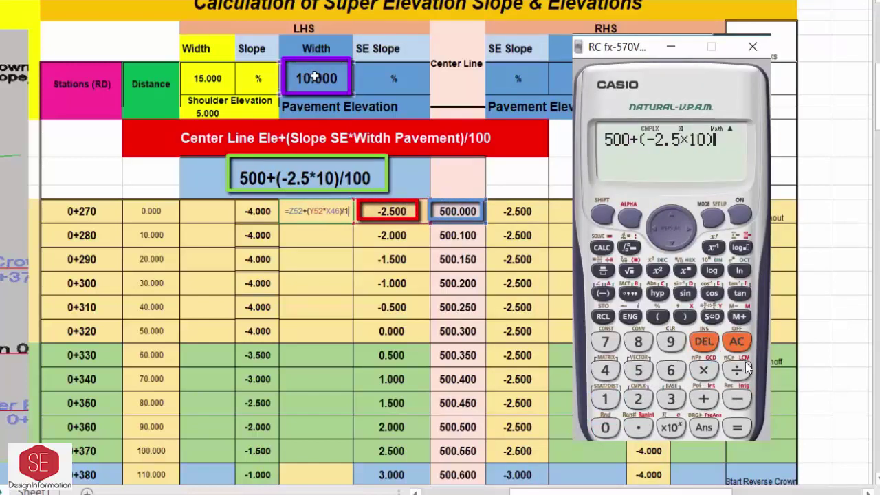
{"action": "type", "text": "/100"}
{"action": "key", "text": "Return"}
Enter the 0+280 pavement elevation formula with 500.100 and -2.000, checked on the calculator, giving 499.900.
{"action": "left_click", "coordinate": [711, 316]}
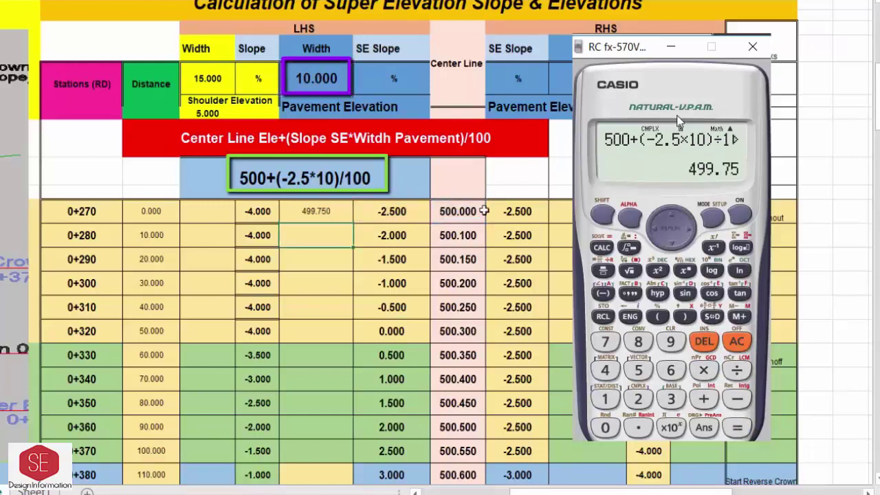
{"action": "left_click", "coordinate": [736, 341]}
{"action": "left_click", "coordinate": [637, 370]}
{"action": "double_click", "coordinate": [605, 427]}
{"action": "left_click", "coordinate": [638, 427]}
{"action": "left_click", "coordinate": [605, 399]}
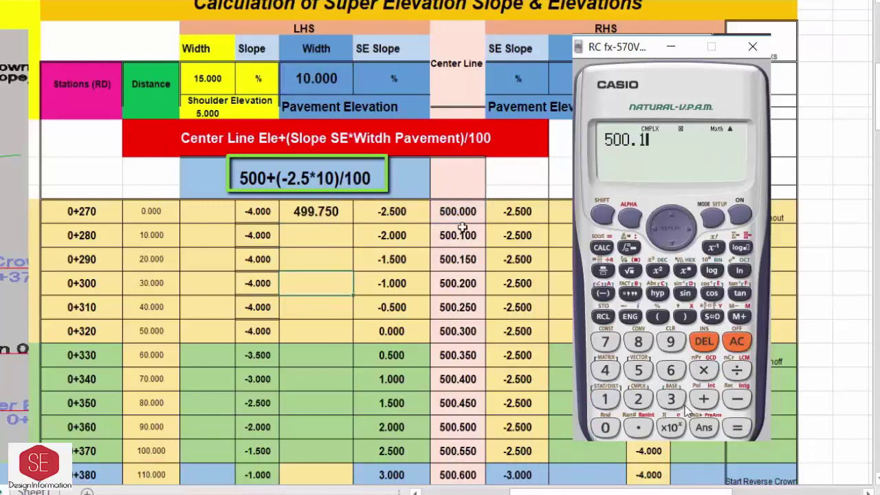
{"action": "left_click", "coordinate": [703, 399]}
{"action": "left_click", "coordinate": [736, 398]}
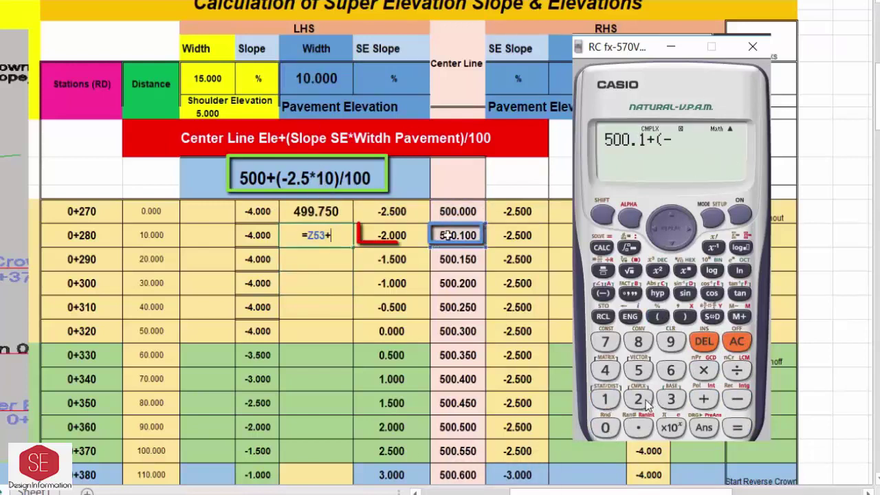
{"action": "left_click", "coordinate": [638, 399]}
{"action": "left_click", "coordinate": [389, 235]}
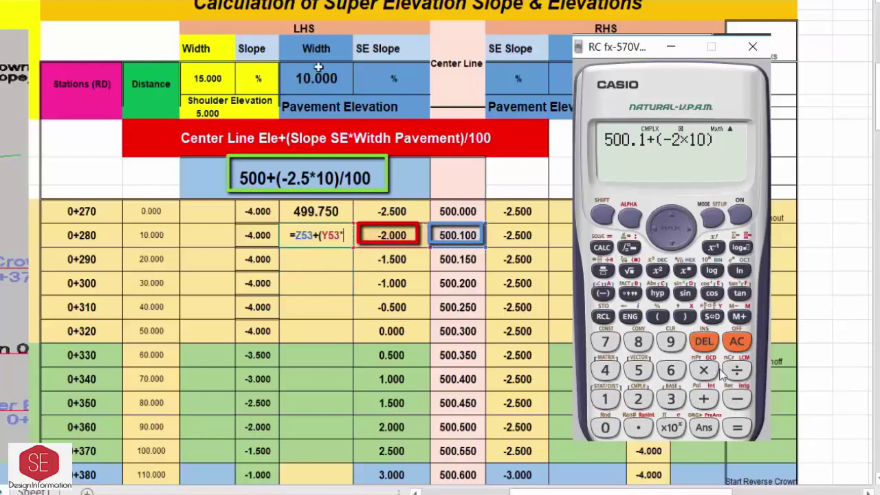
{"action": "type", "text": "*"}
{"action": "left_click", "coordinate": [316, 79]}
{"action": "type", "text": ")"}
{"action": "left_click", "coordinate": [734, 427]}
{"action": "key", "text": "Return"}
{"action": "left_click", "coordinate": [713, 316]}
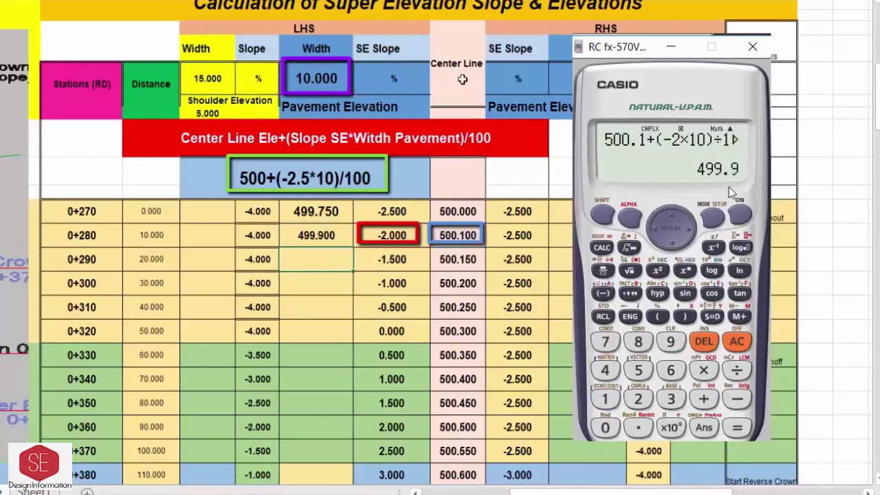
Enter the 0+290 pavement elevation formula with 500.150 and -1.500, giving 500.000, and verify it.
{"action": "type", "text": "="}
{"action": "left_click", "coordinate": [458, 259]}
{"action": "type", "text": "+("}
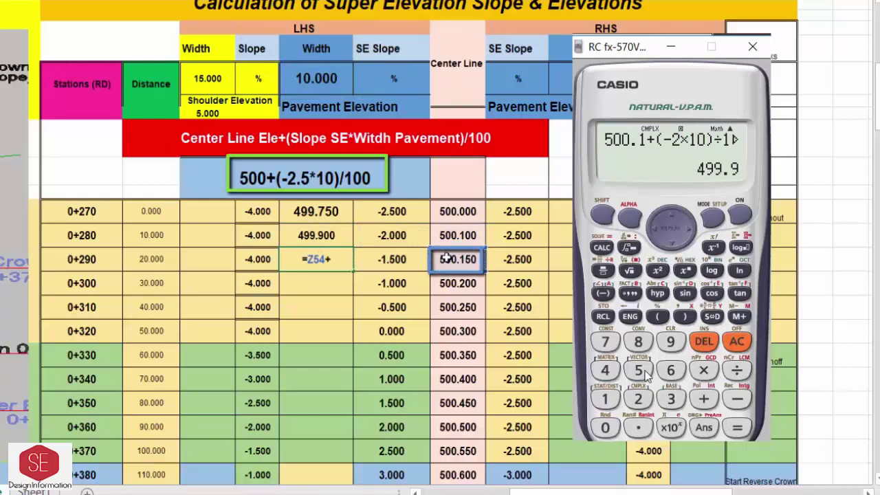
{"action": "left_click", "coordinate": [389, 259]}
{"action": "type", "text": "*"}
{"action": "left_click", "coordinate": [316, 78]}
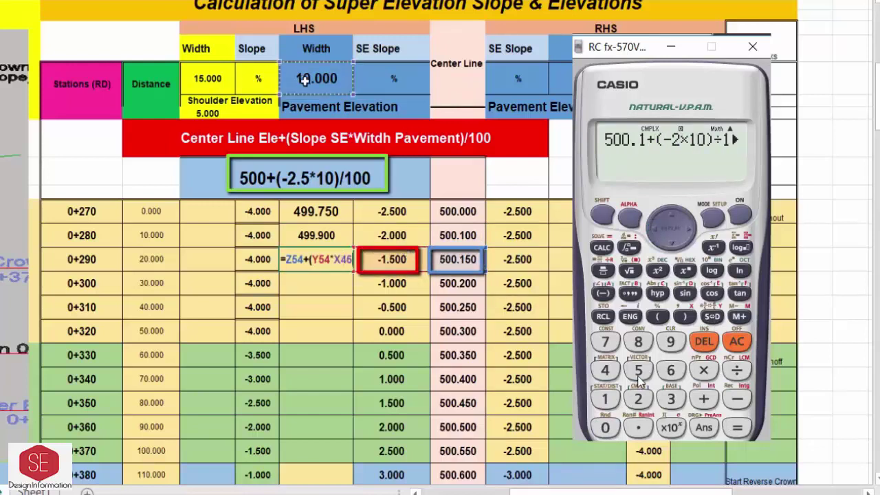
{"action": "type", "text": ")/100"}
{"action": "key", "text": "Return"}
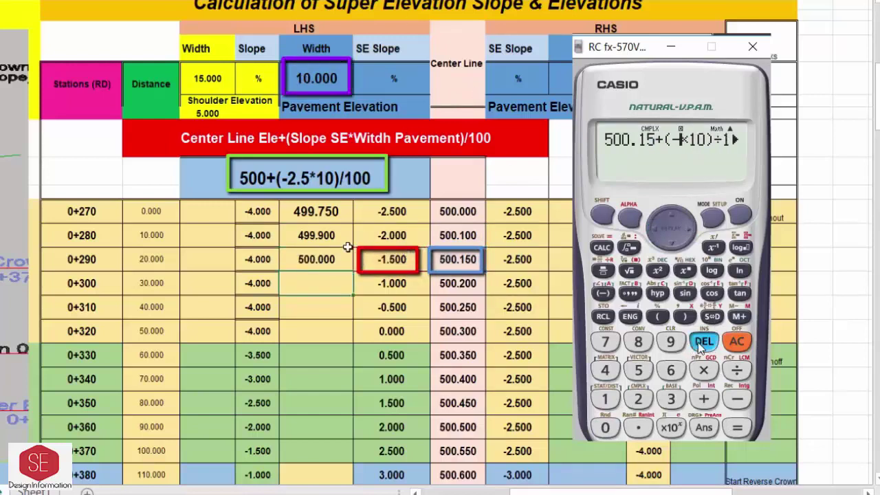
{"action": "left_click", "coordinate": [638, 427]}
{"action": "left_click", "coordinate": [638, 370]}
{"action": "left_click", "coordinate": [737, 427]}
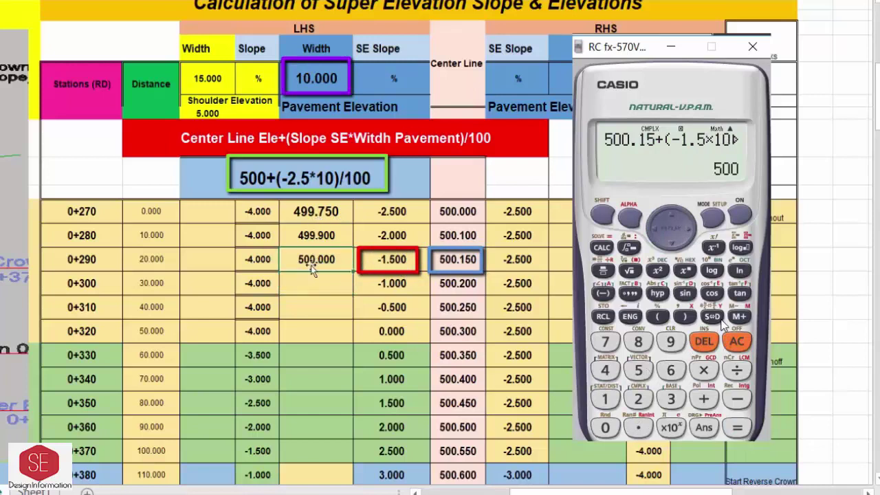
Make the pavement width reference absolute in the 0+270 elevation formula.
{"action": "left_click_drag", "start_coordinate": [316, 237], "coordinate": [316, 255]}
{"action": "left_click", "coordinate": [316, 307]}
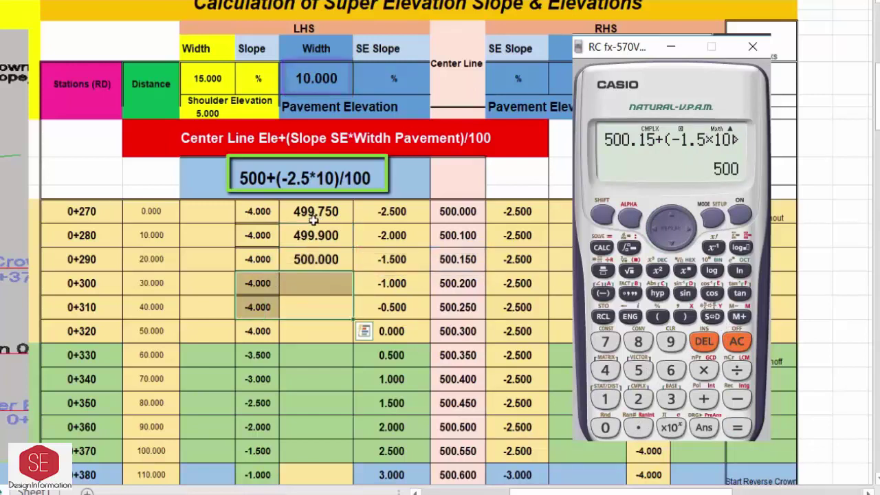
{"action": "double_click", "coordinate": [315, 210]}
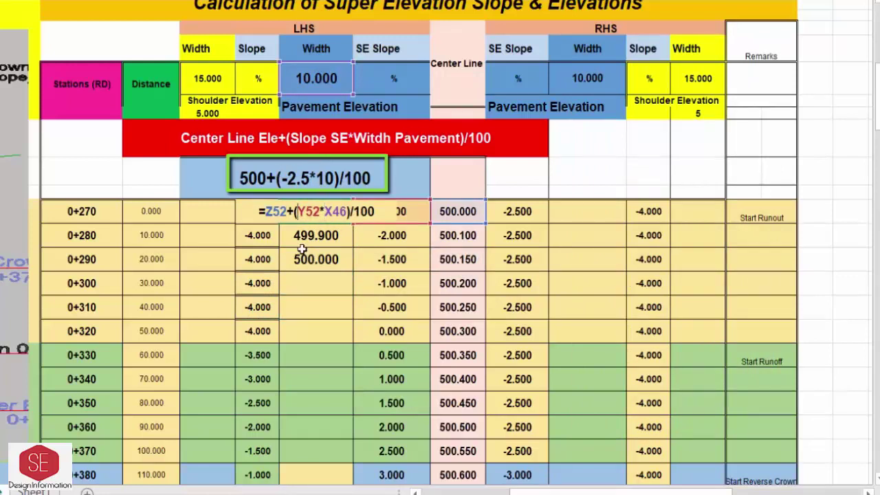
{"action": "key", "text": "F4"}
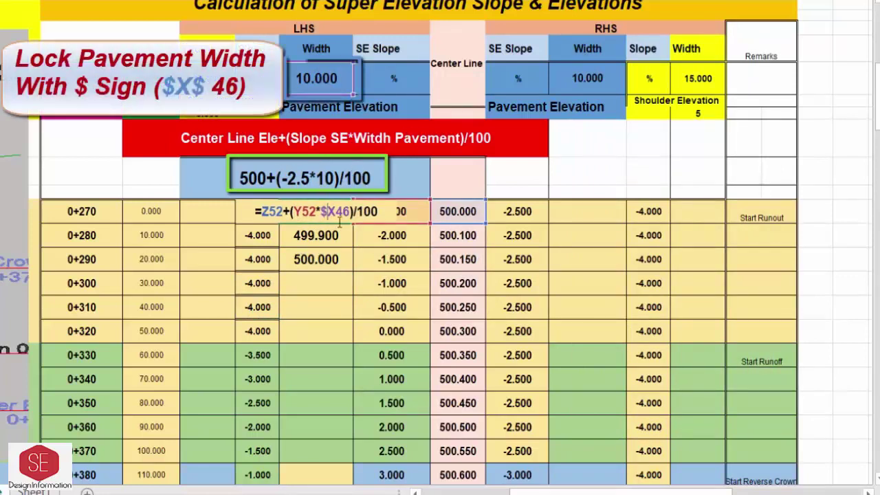
{"action": "type", "text": "$"}
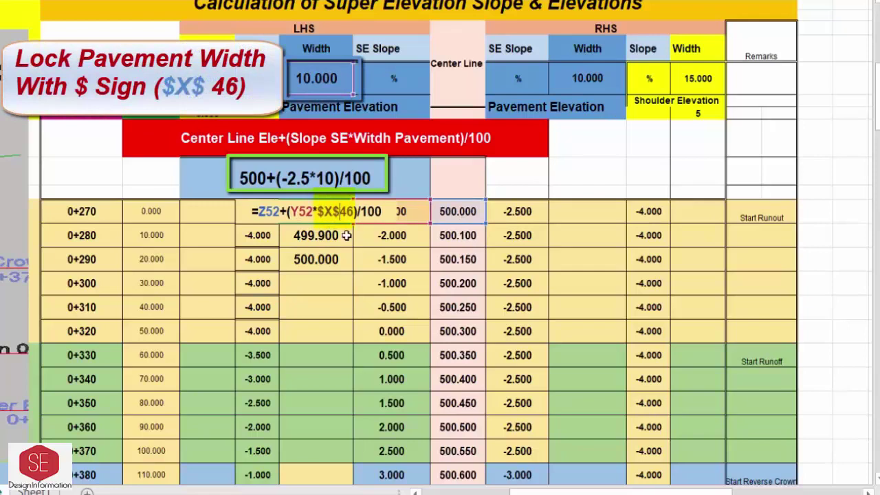
{"action": "key", "text": "Return"}
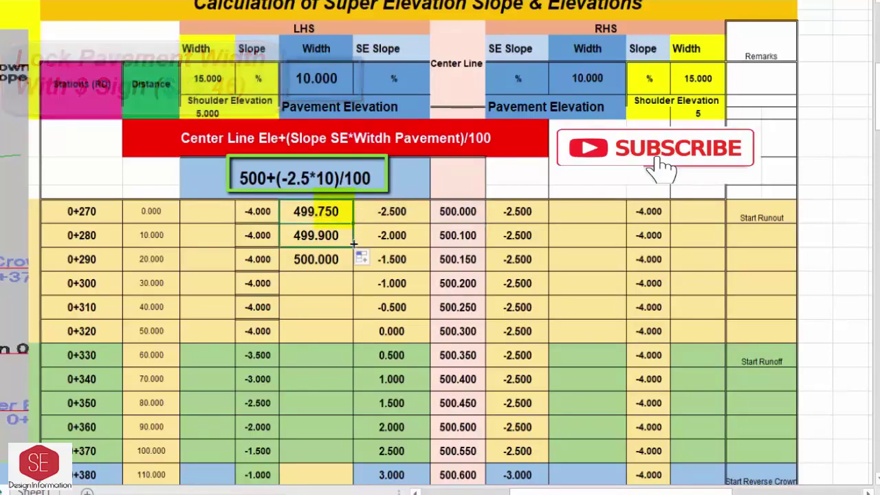
Fill the elevation formula down to 502.650 and paste it below the SE header, giving 505.250.
{"action": "left_click_drag", "start_coordinate": [352, 248], "coordinate": [338, 322]}
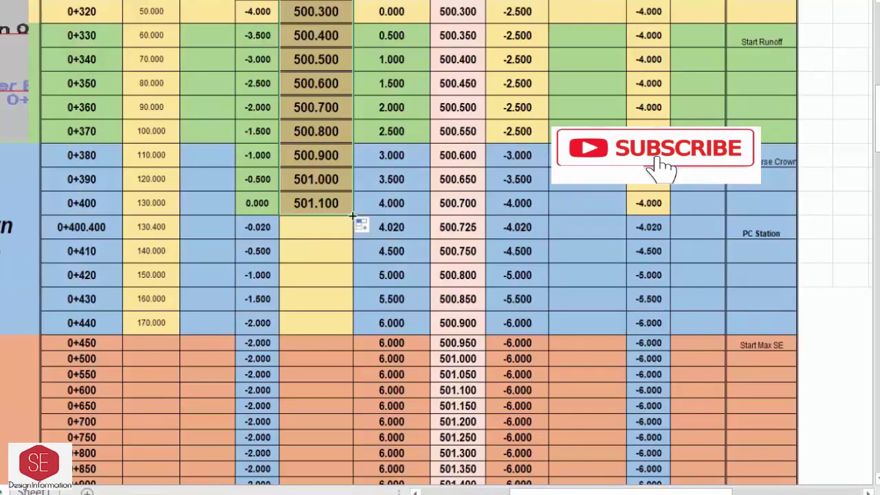
{"action": "left_click_drag", "start_coordinate": [352, 216], "coordinate": [318, 275]}
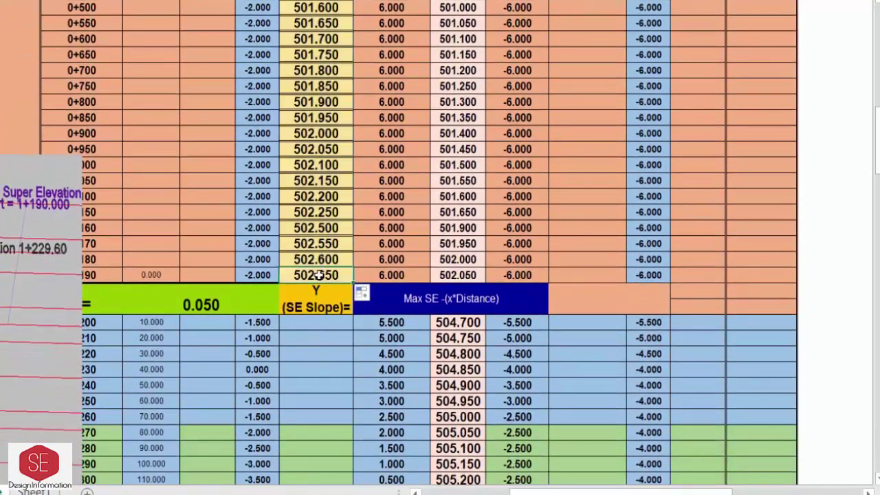
{"action": "right_click", "coordinate": [318, 275]}
{"action": "key", "text": "c"}
{"action": "left_click", "coordinate": [305, 320]}
{"action": "right_click", "coordinate": [305, 320]}
{"action": "left_click", "coordinate": [323, 31]}
Fill the left pavement elevation formula down to station 1+360.
{"action": "scroll", "coordinate": [333, 241], "scroll_direction": "down", "scroll_amount": 3}
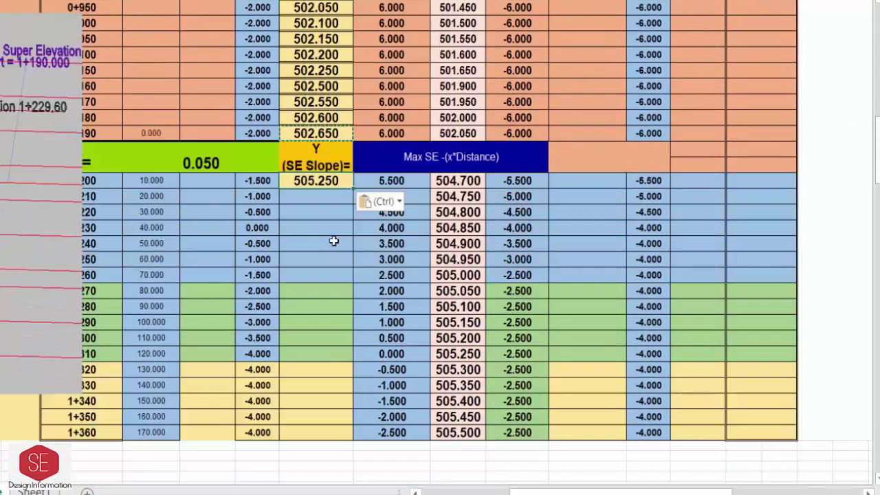
{"action": "double_click", "coordinate": [352, 189]}
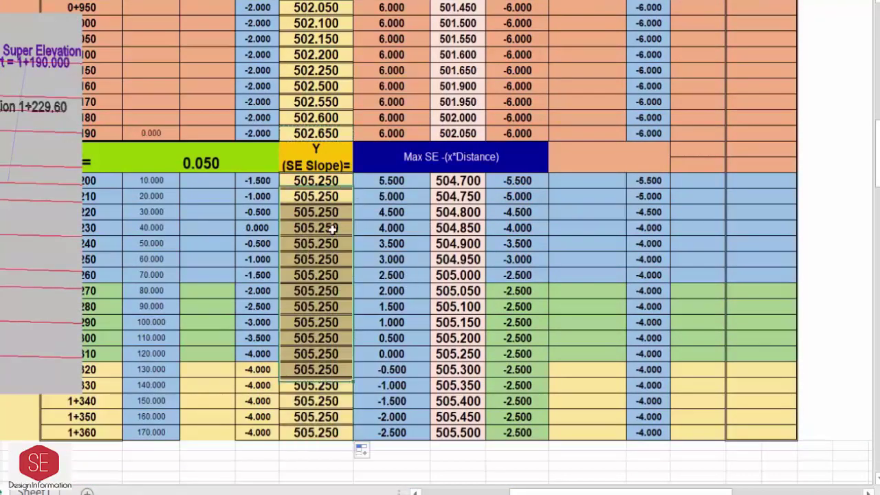
{"action": "scroll", "coordinate": [427, 246], "scroll_direction": "up", "scroll_amount": 10}
{"action": "scroll", "coordinate": [372, 251], "scroll_direction": "up", "scroll_amount": 2}
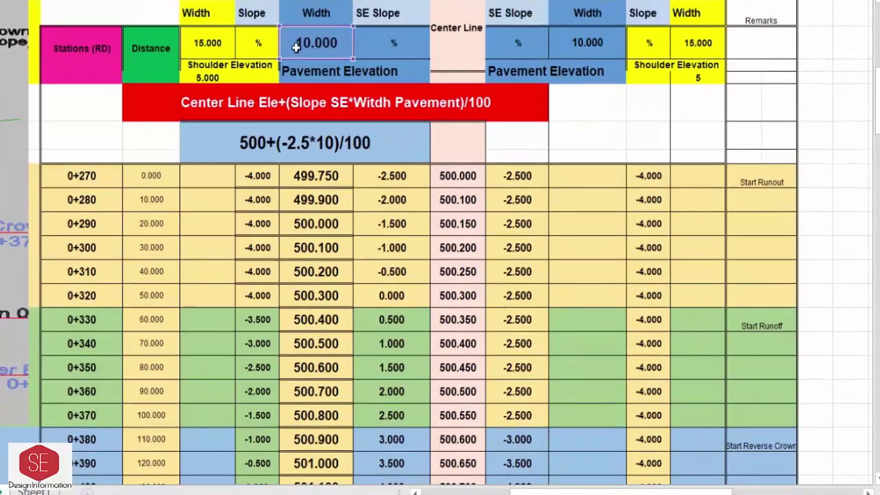
{"action": "scroll", "coordinate": [310, 256], "scroll_direction": "down", "scroll_amount": 6}
Enter the 0+270 left shoulder elevation formula =X52+(W52*V46)/100, giving 499.550.
{"action": "scroll", "coordinate": [310, 255], "scroll_direction": "down", "scroll_amount": 1}
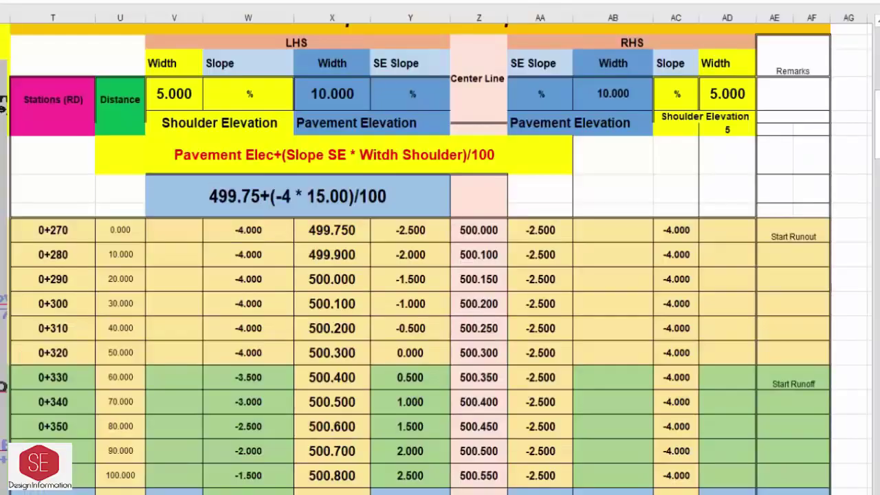
{"action": "left_click_drag", "start_coordinate": [174, 230], "coordinate": [175, 375]}
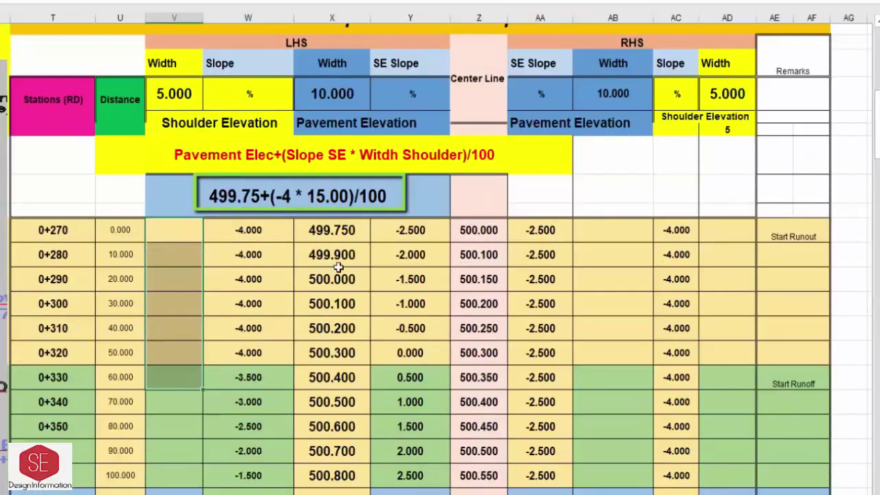
{"action": "left_click", "coordinate": [192, 158]}
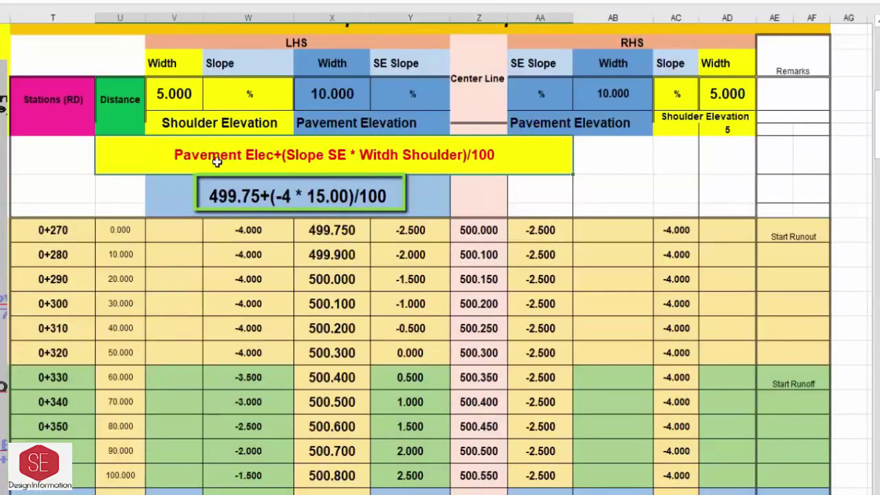
{"action": "left_click_drag", "start_coordinate": [337, 231], "coordinate": [332, 304]}
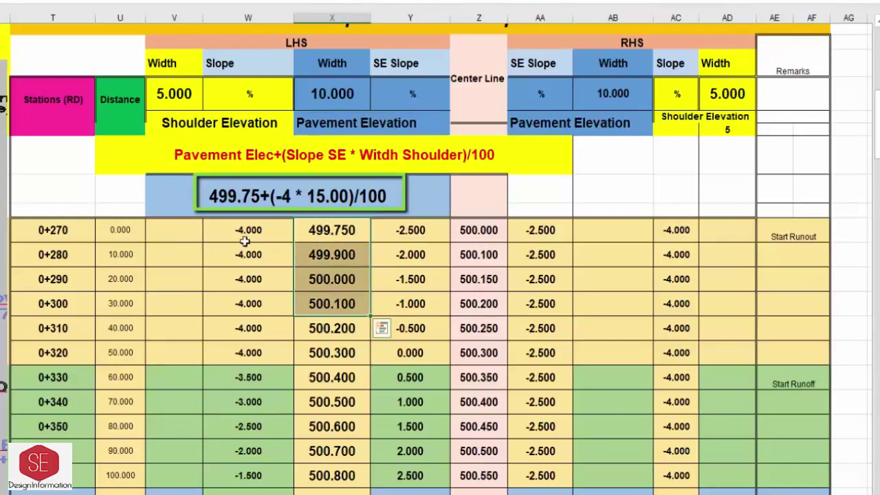
{"action": "left_click", "coordinate": [178, 95]}
{"action": "type", "text": "="}
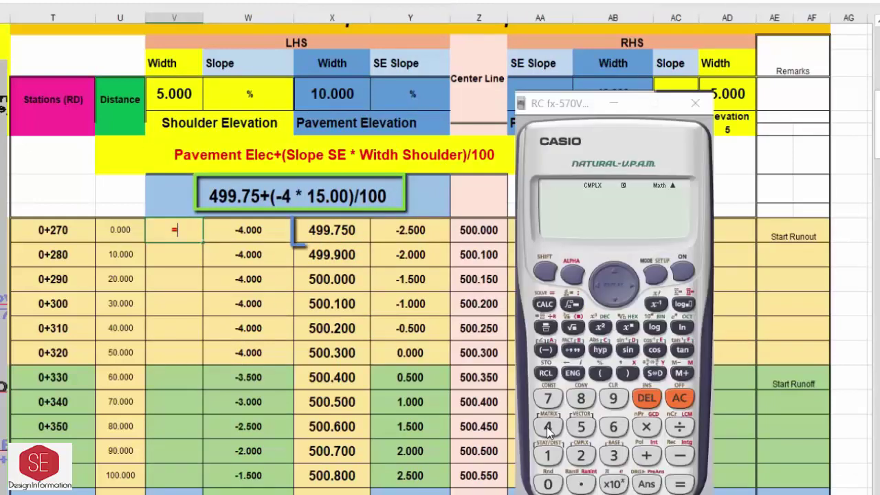
{"action": "left_click", "coordinate": [332, 231]}
{"action": "type", "text": "+("}
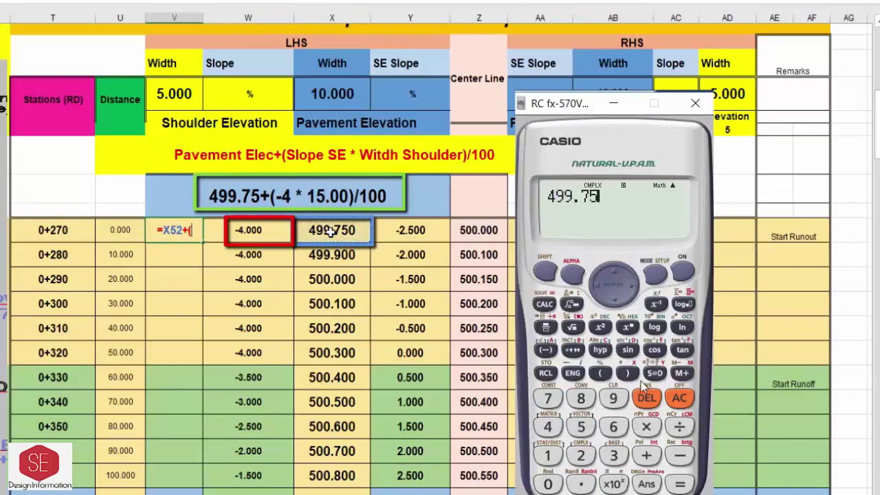
{"action": "left_click", "coordinate": [290, 231]}
{"action": "type", "text": "*"}
{"action": "left_click", "coordinate": [174, 92]}
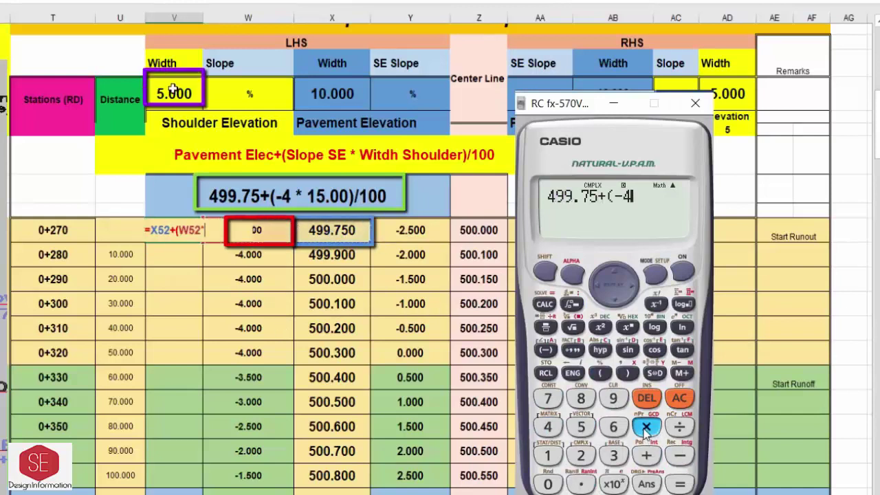
{"action": "type", "text": "V46)/100"}
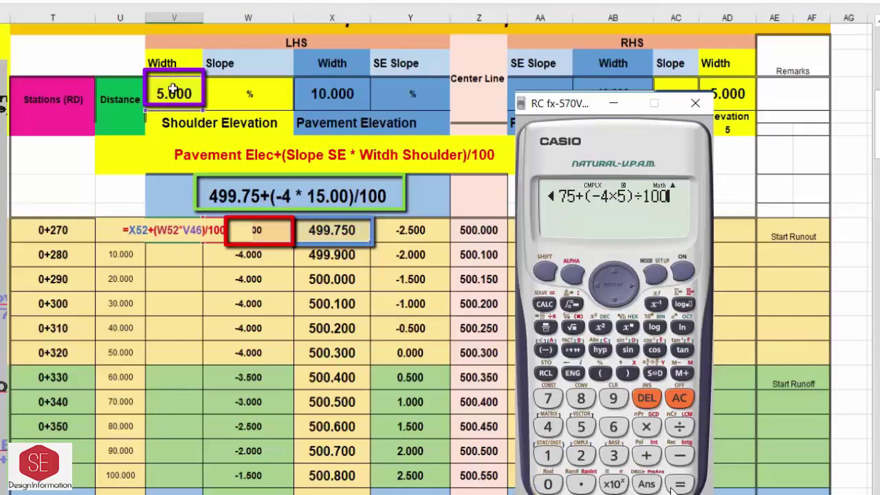
{"action": "key", "text": "Return"}
Enter the 0+280 left shoulder elevation formula, checked on the calculator, giving 499.700.
{"action": "type", "text": "="}
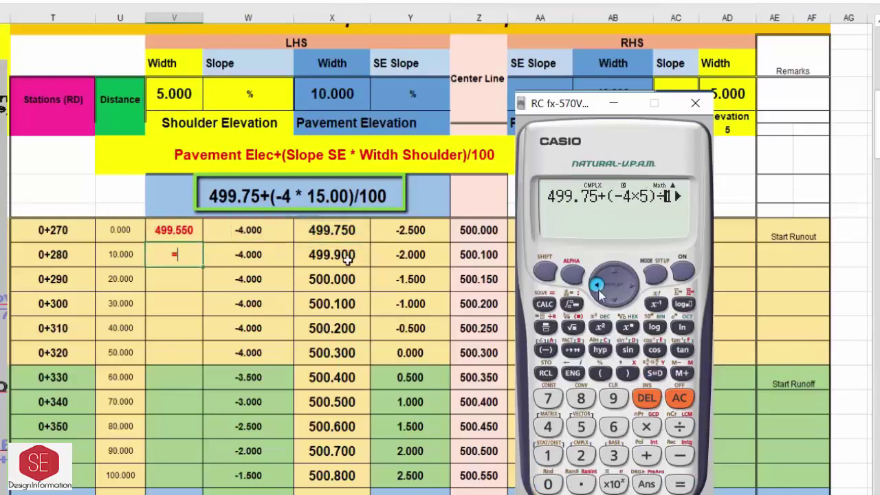
{"action": "left_click", "coordinate": [345, 255]}
{"action": "type", "text": "("}
{"action": "left_click", "coordinate": [244, 252]}
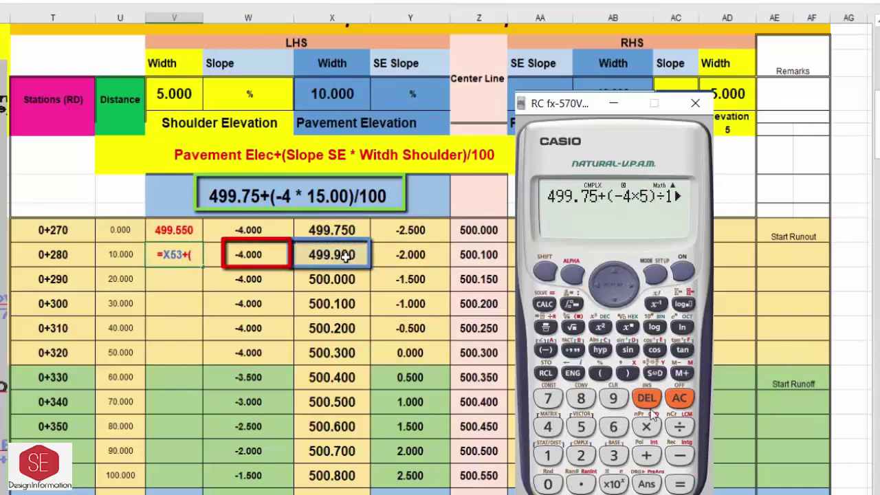
{"action": "type", "text": "*"}
{"action": "left_click", "coordinate": [165, 93]}
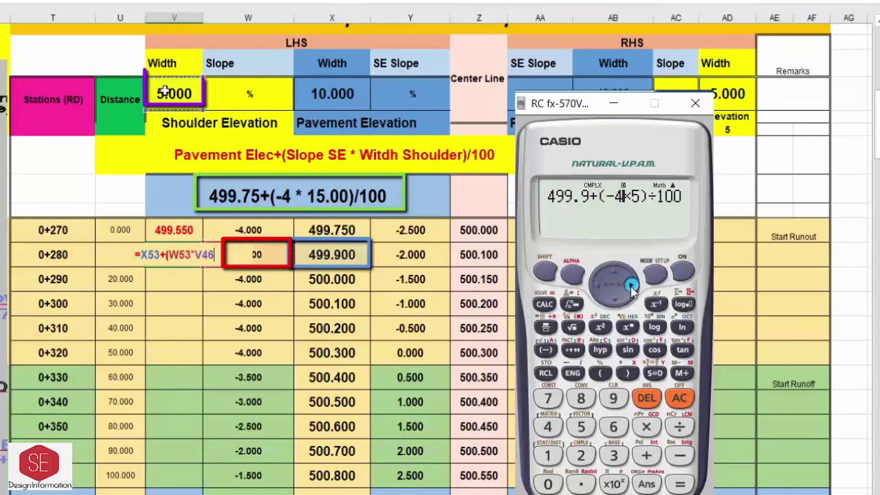
{"action": "left_click", "coordinate": [677, 485]}
{"action": "type", "text": ")/100"}
{"action": "left_click", "coordinate": [655, 373]}
{"action": "key", "text": "Return"}
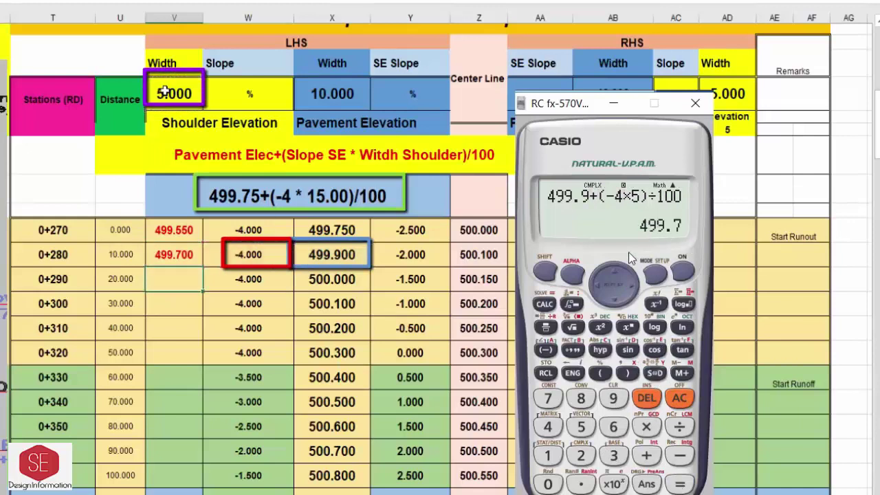
Enter the 0+290 left shoulder elevation formula, checked on the calculator, giving 499.800.
{"action": "type", "text": "="}
{"action": "left_click", "coordinate": [596, 287]}
{"action": "key", "text": "Right"}
{"action": "key", "text": "Right"}
{"action": "type", "text": "+("}
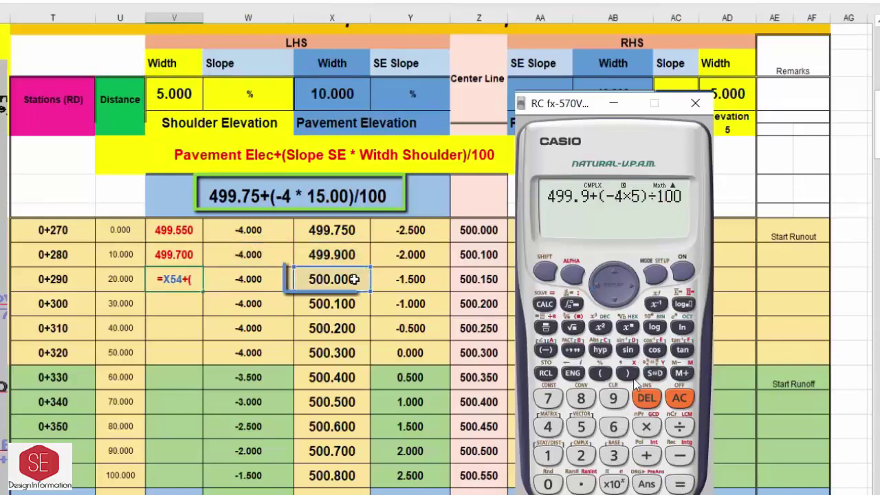
{"action": "left_click", "coordinate": [646, 399]}
{"action": "left_click", "coordinate": [646, 399]}
{"action": "left_click", "coordinate": [236, 278]}
{"action": "type", "text": "*"}
{"action": "left_click", "coordinate": [581, 426]}
{"action": "left_click", "coordinate": [548, 484]}
{"action": "left_click", "coordinate": [548, 484]}
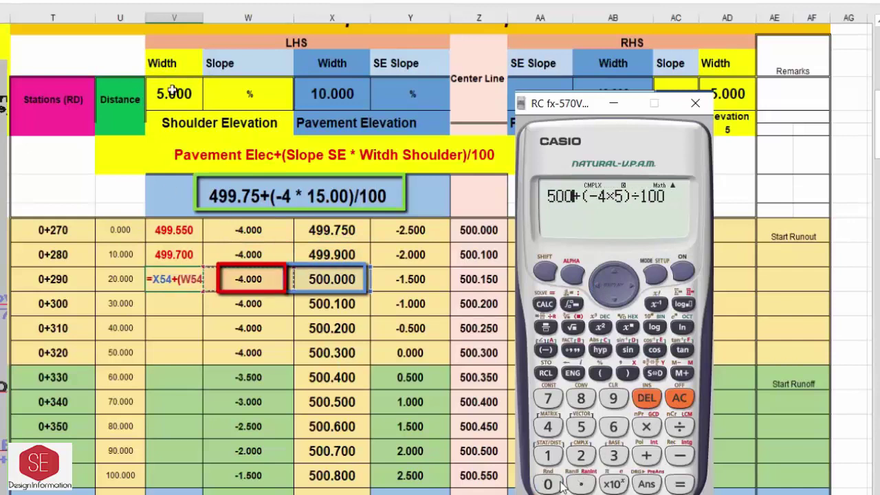
{"action": "left_click", "coordinate": [679, 485]}
{"action": "left_click", "coordinate": [185, 96]}
{"action": "left_click", "coordinate": [654, 373]}
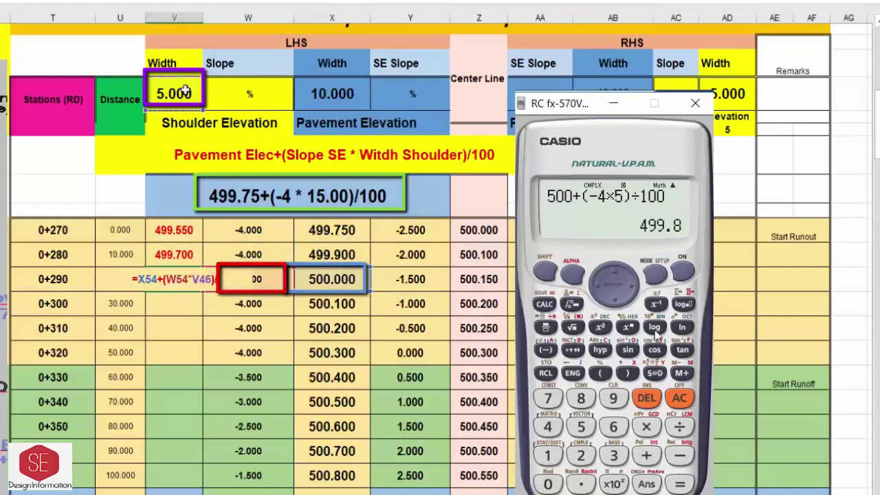
{"action": "type", "text": "100"}
{"action": "key", "text": "Return"}
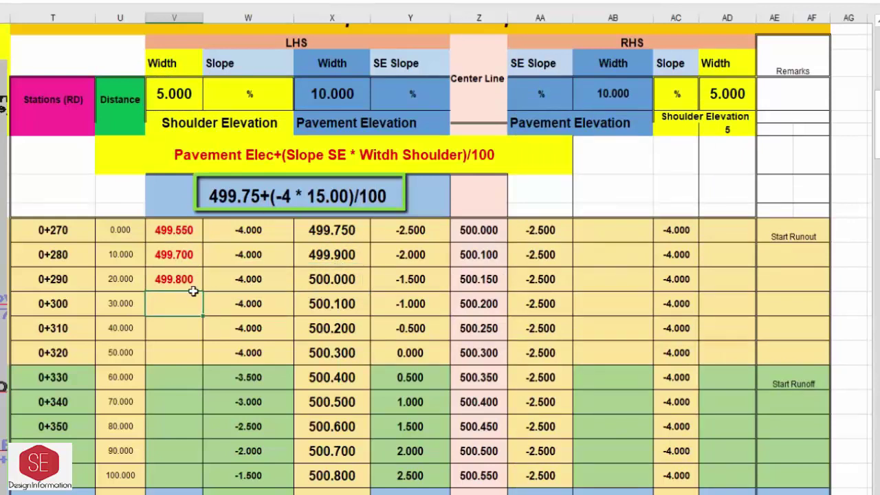
Lock the shoulder width reference in the 0+270 shoulder formula and fill it down to 1+190.
{"action": "left_click", "coordinate": [185, 233]}
{"action": "double_click", "coordinate": [189, 233]}
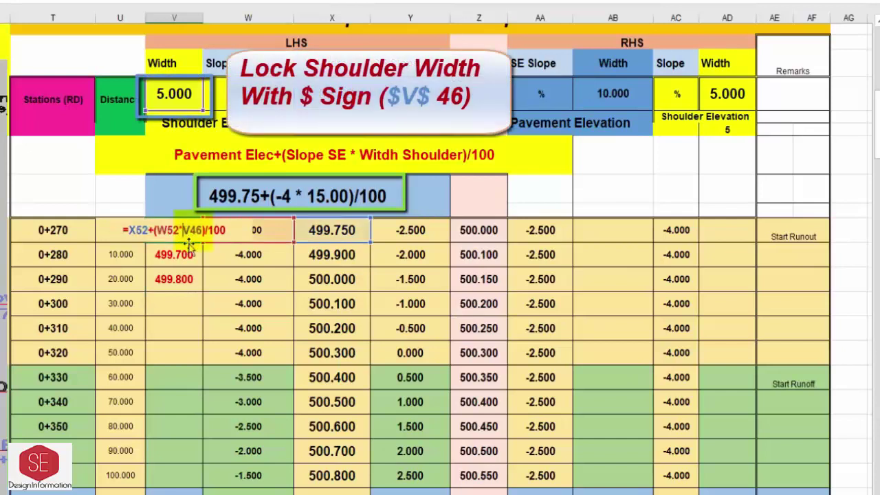
{"action": "key", "text": "F4"}
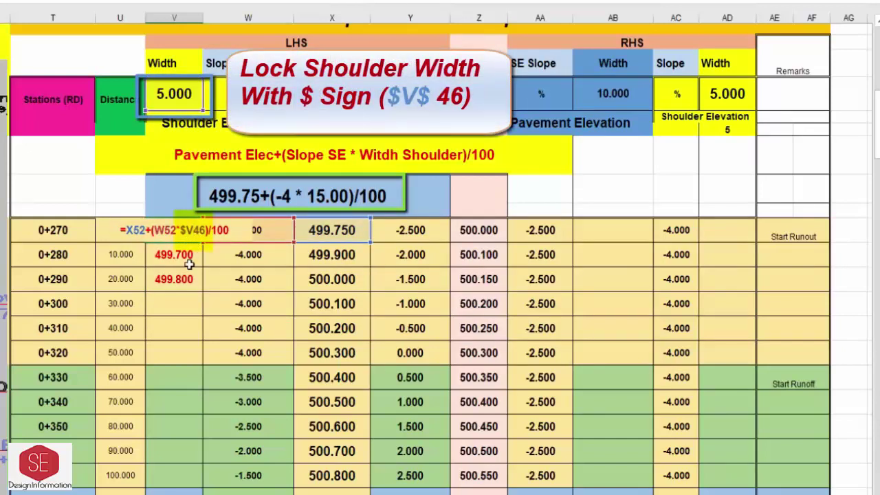
{"action": "key", "text": "ctrl+Return"}
{"action": "left_click_drag", "start_coordinate": [203, 242], "coordinate": [204, 365]}
{"action": "scroll", "coordinate": [203, 278], "scroll_direction": "down", "scroll_amount": 2}
{"action": "left_click_drag", "start_coordinate": [203, 252], "coordinate": [200, 310]}
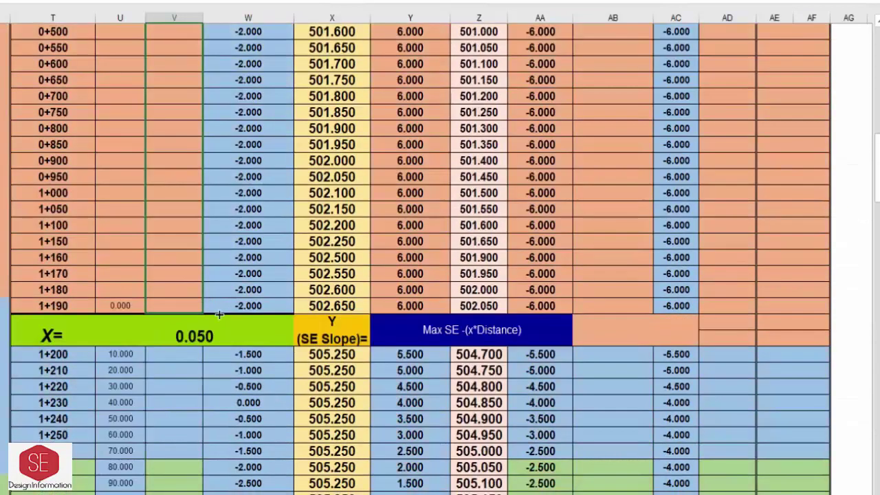
Copy the 1+190 shoulder formula into station 1+200 and fill it down the remaining stations.
{"action": "right_click", "coordinate": [167, 306]}
{"action": "key", "text": "c"}
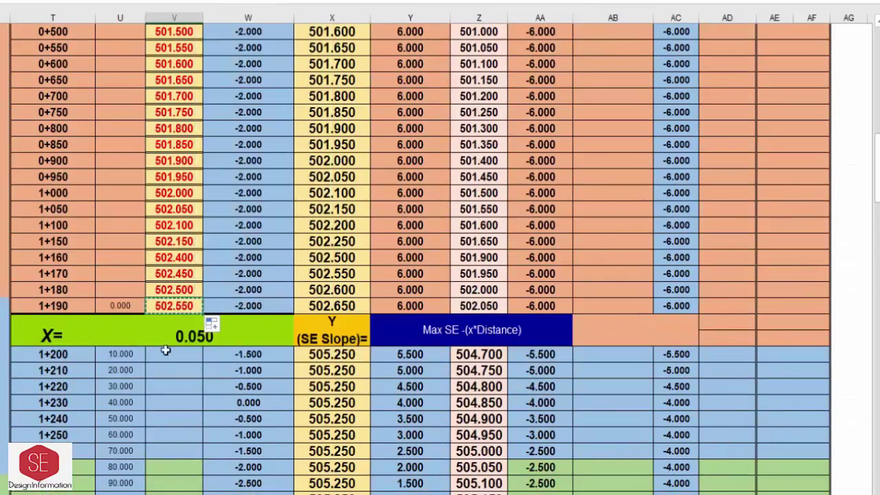
{"action": "right_click", "coordinate": [167, 354]}
{"action": "left_click", "coordinate": [200, 60]}
{"action": "scroll", "coordinate": [192, 259], "scroll_direction": "down", "scroll_amount": 2}
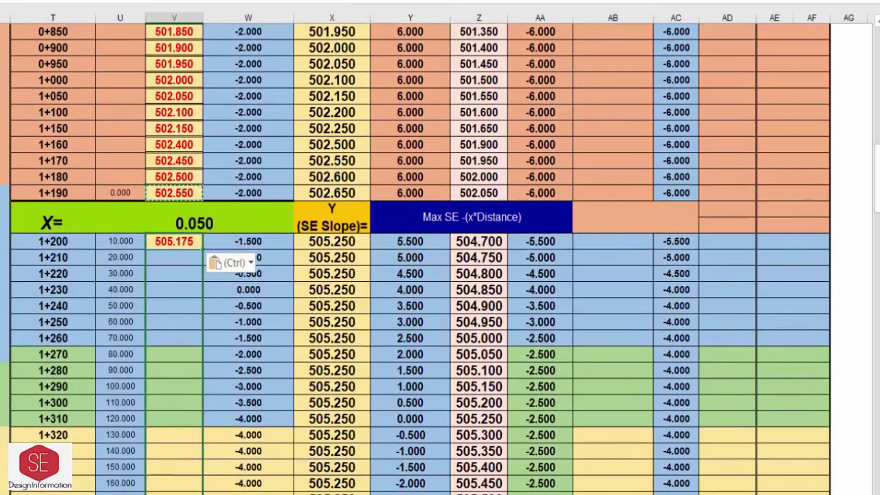
{"action": "left_click_drag", "start_coordinate": [202, 265], "coordinate": [175, 481]}
{"action": "double_click", "coordinate": [175, 484]}
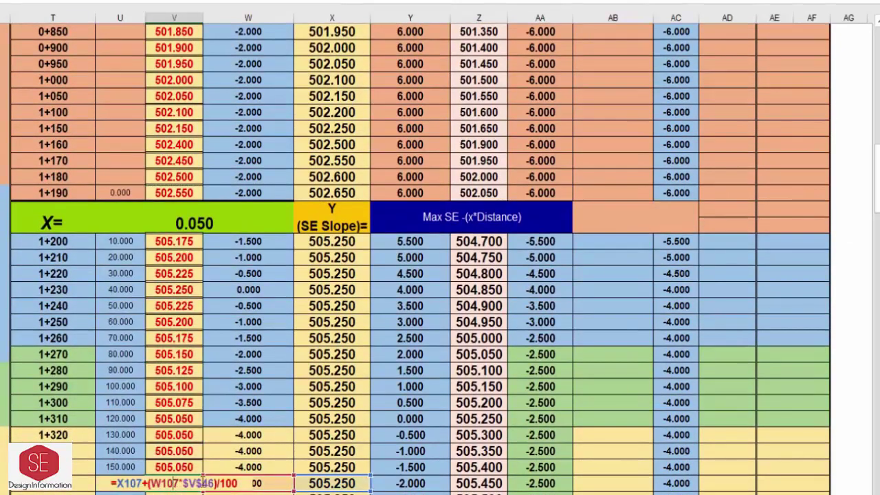
{"action": "scroll", "coordinate": [206, 447], "scroll_direction": "up", "scroll_amount": 10}
{"action": "scroll", "coordinate": [216, 268], "scroll_direction": "up", "scroll_amount": 10}
{"action": "key", "text": "Return"}
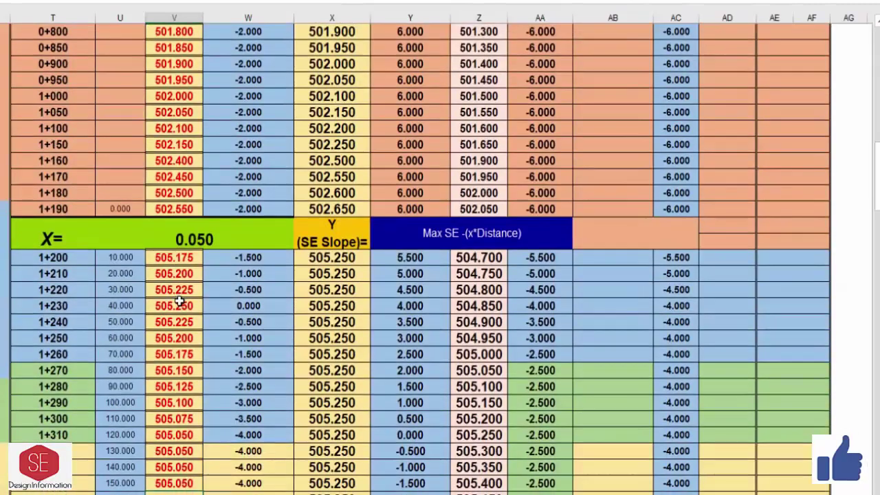
{"action": "scroll", "coordinate": [206, 310], "scroll_direction": "up", "scroll_amount": 15}
{"action": "left_click", "coordinate": [331, 204]}
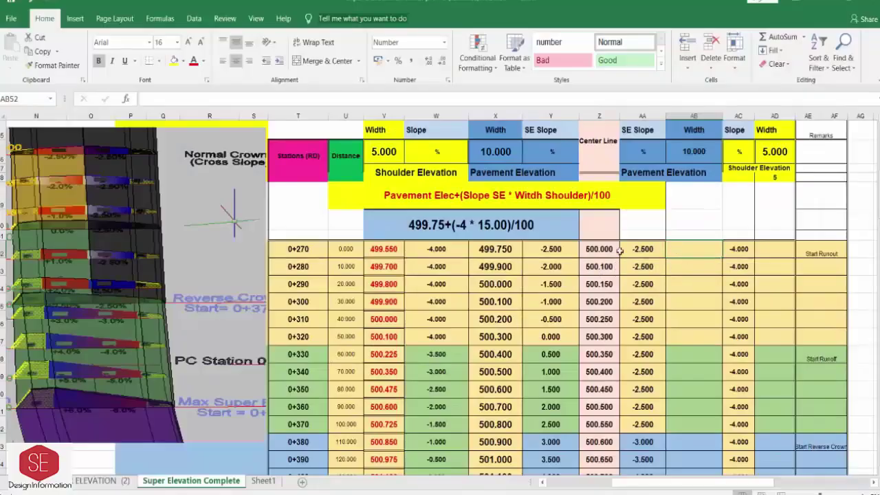
Enter =Z52+(AA52*$AB$46)/100 for the 0+270 right pavement elevation (499.750) and fill it down all stations.
{"action": "left_click", "coordinate": [507, 248]}
{"action": "left_click", "coordinate": [686, 249]}
{"action": "type", "text": "="}
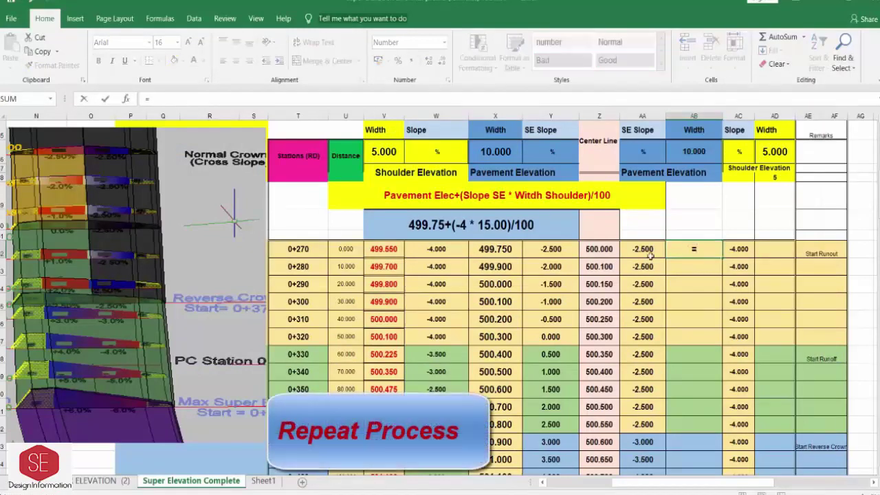
{"action": "left_click", "coordinate": [644, 249]}
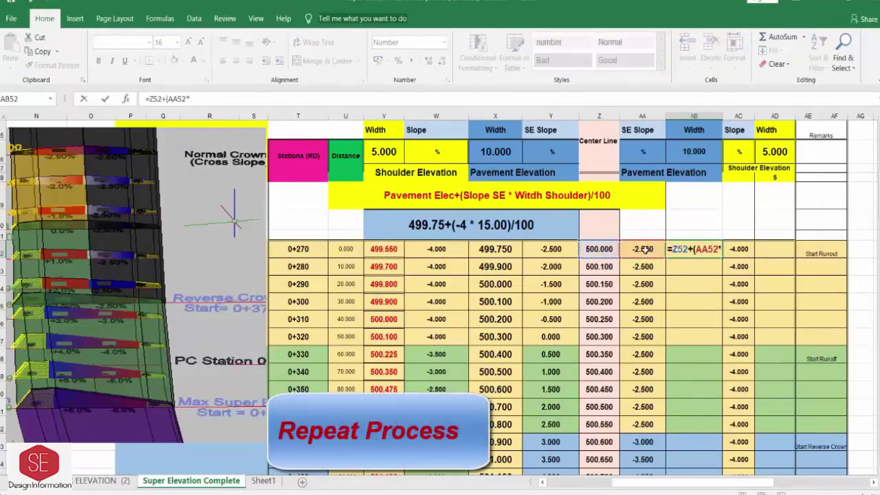
{"action": "left_click", "coordinate": [694, 152]}
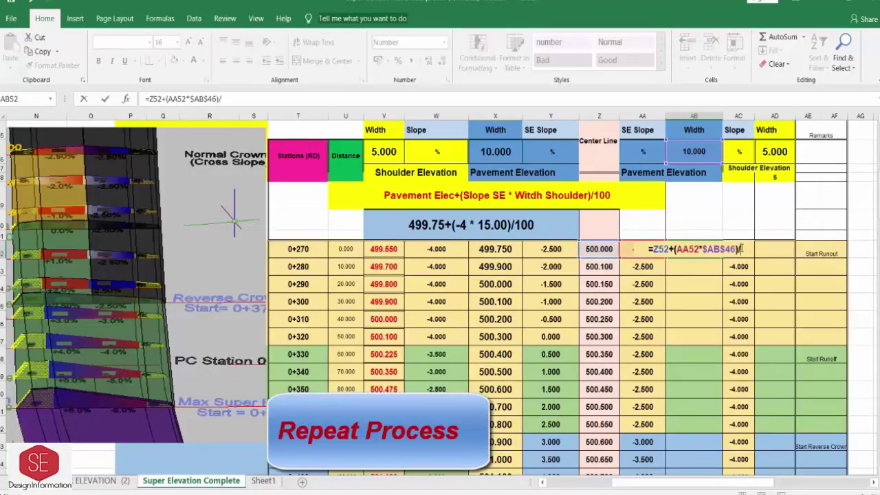
{"action": "type", "text": "100"}
{"action": "key", "text": "Return"}
{"action": "left_click", "coordinate": [694, 249]}
{"action": "double_click", "coordinate": [722, 255]}
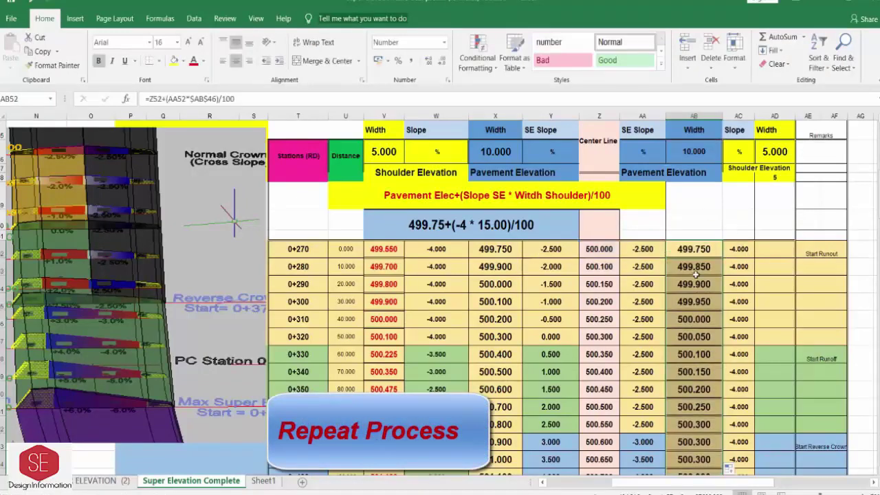
{"action": "scroll", "coordinate": [713, 376], "scroll_direction": "down", "scroll_amount": 5}
{"action": "scroll", "coordinate": [713, 376], "scroll_direction": "down", "scroll_amount": 15}
{"action": "scroll", "coordinate": [715, 414], "scroll_direction": "up", "scroll_amount": 10}
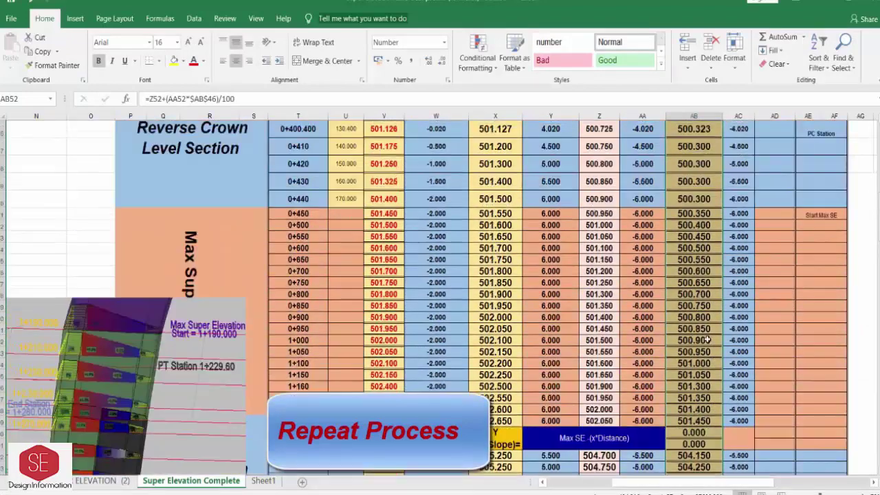
{"action": "scroll", "coordinate": [715, 414], "scroll_direction": "up", "scroll_amount": 10}
Begin the right shoulder formula in AD52 referencing the 0+270 pavement elevation AB52.
{"action": "left_click", "coordinate": [778, 251]}
{"action": "type", "text": "="}
{"action": "left_click", "coordinate": [704, 250]}
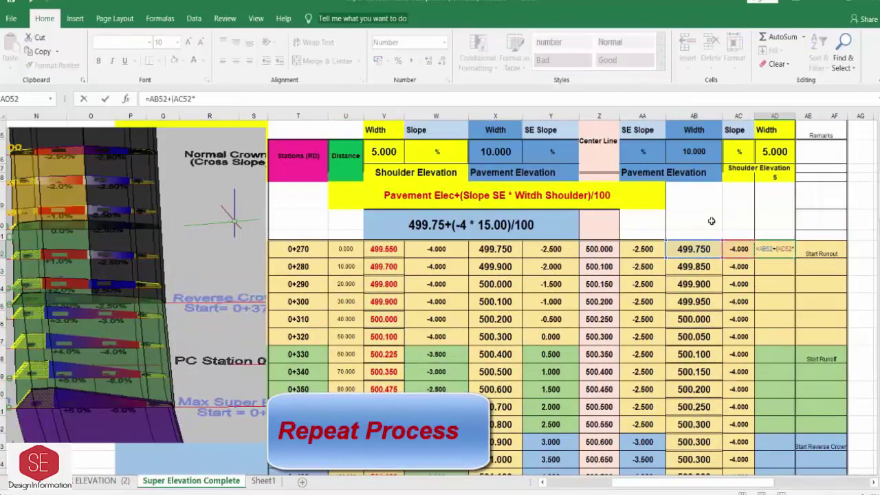
Complete =AB52+(AC52*$AD$46)/100 in AD52, giving 499.550, and fill it down all stations.
{"action": "left_click", "coordinate": [785, 148]}
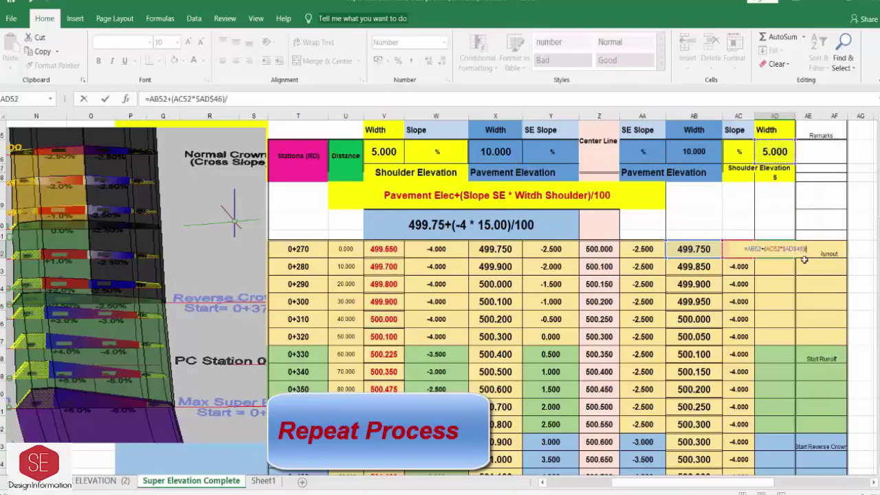
{"action": "type", "text": "100"}
{"action": "key", "text": "Return"}
{"action": "left_click", "coordinate": [784, 251]}
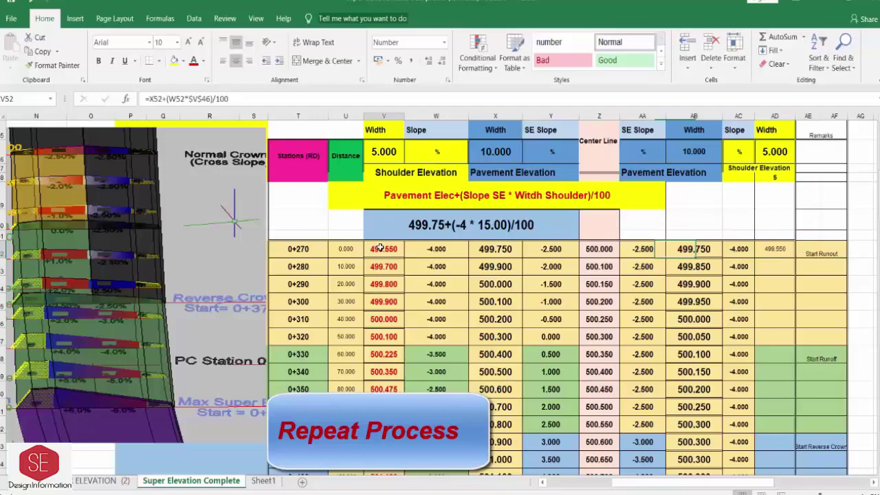
{"action": "double_click", "coordinate": [785, 251]}
{"action": "scroll", "coordinate": [806, 371], "scroll_direction": "down", "scroll_amount": 10}
{"action": "scroll", "coordinate": [806, 372], "scroll_direction": "down", "scroll_amount": 5}
{"action": "scroll", "coordinate": [806, 375], "scroll_direction": "up", "scroll_amount": 15}
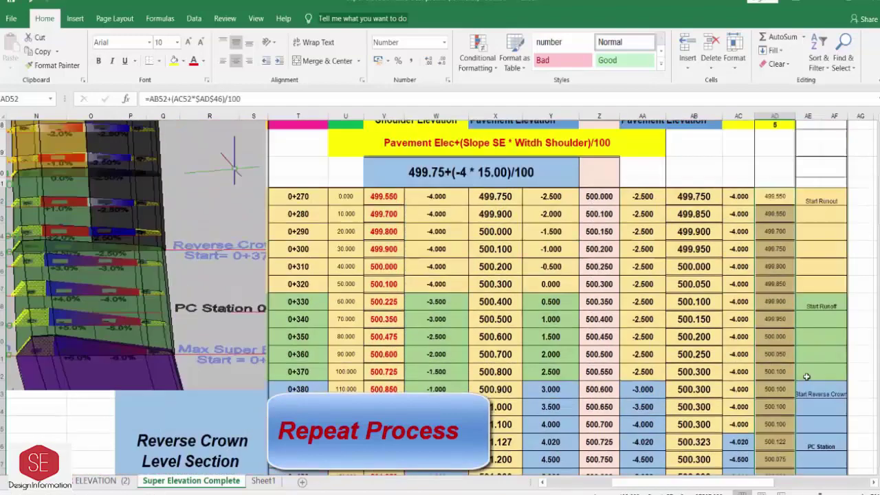
Format the right shoulder elevation values as size 14 bold.
{"action": "left_click", "coordinate": [188, 43]}
{"action": "left_click", "coordinate": [187, 43]}
{"action": "left_click", "coordinate": [188, 42]}
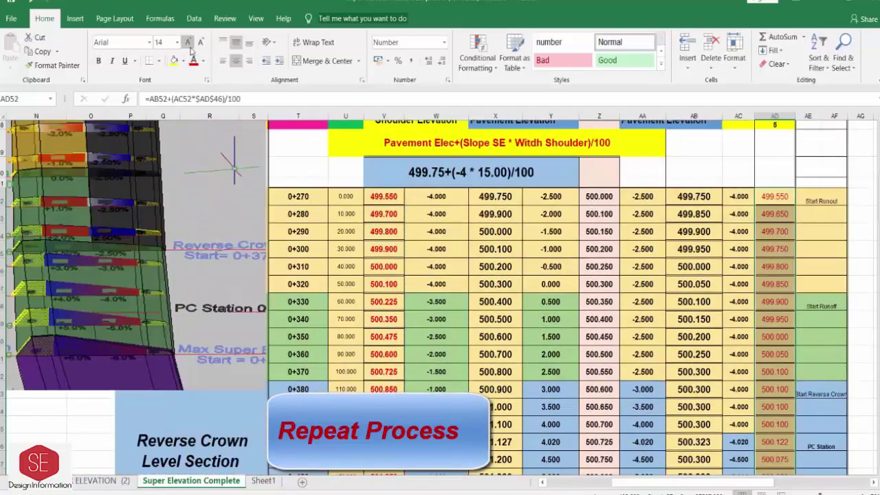
{"action": "left_click", "coordinate": [100, 61]}
{"action": "left_click", "coordinate": [694, 249]}
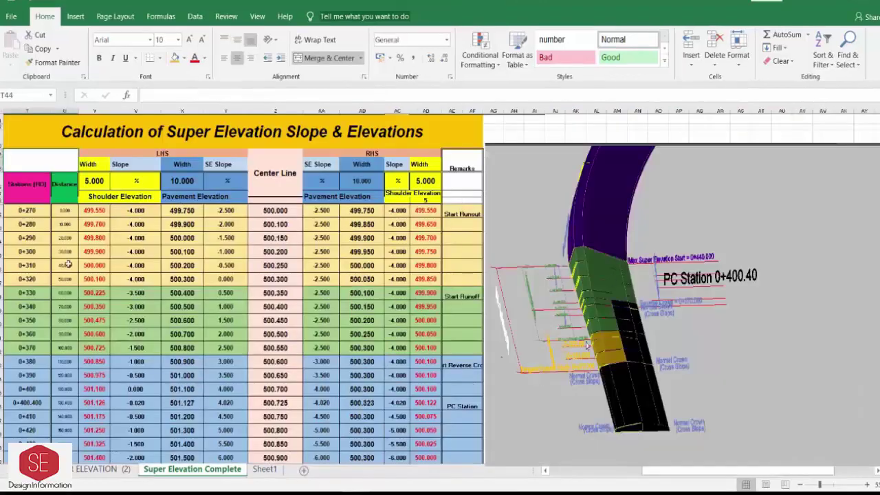
{"action": "left_click_drag", "start_coordinate": [225, 211], "coordinate": [225, 389]}
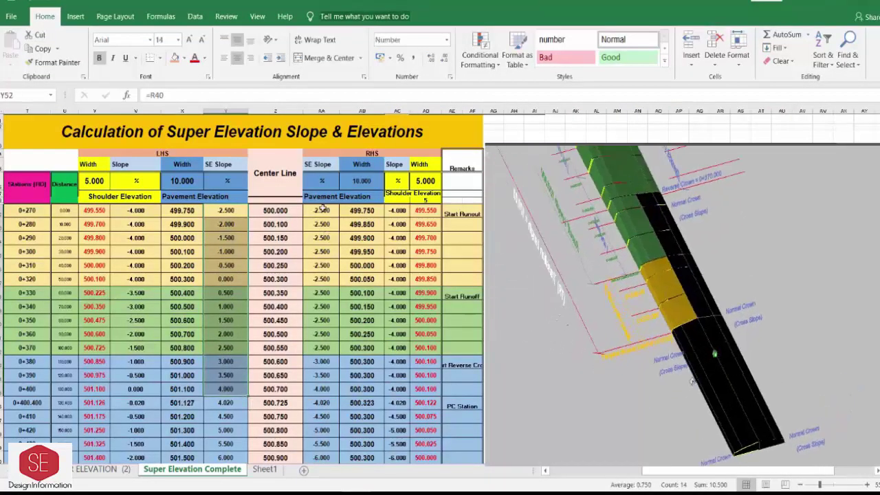
{"action": "left_click_drag", "start_coordinate": [321, 211], "coordinate": [318, 389]}
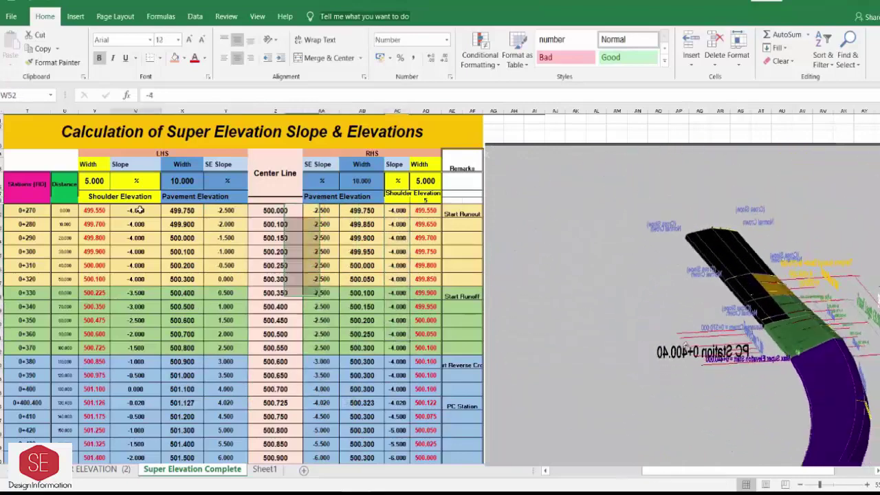
{"action": "left_click_drag", "start_coordinate": [135, 210], "coordinate": [143, 370]}
{"action": "scroll", "coordinate": [206, 289], "scroll_direction": "down", "scroll_amount": 1}
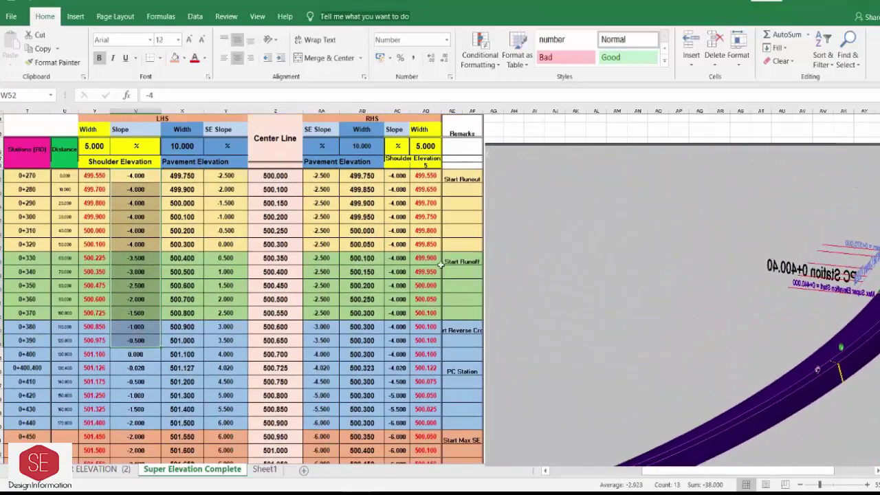
{"action": "left_click", "coordinate": [270, 177]}
{"action": "left_click", "coordinate": [94, 175]}
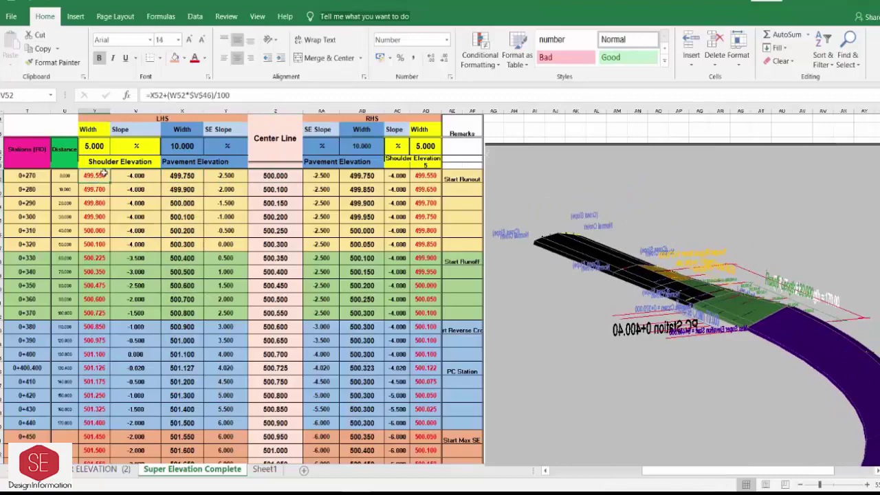
{"action": "scroll", "coordinate": [413, 213], "scroll_direction": "down", "scroll_amount": 2}
{"action": "scroll", "coordinate": [358, 214], "scroll_direction": "down", "scroll_amount": 2}
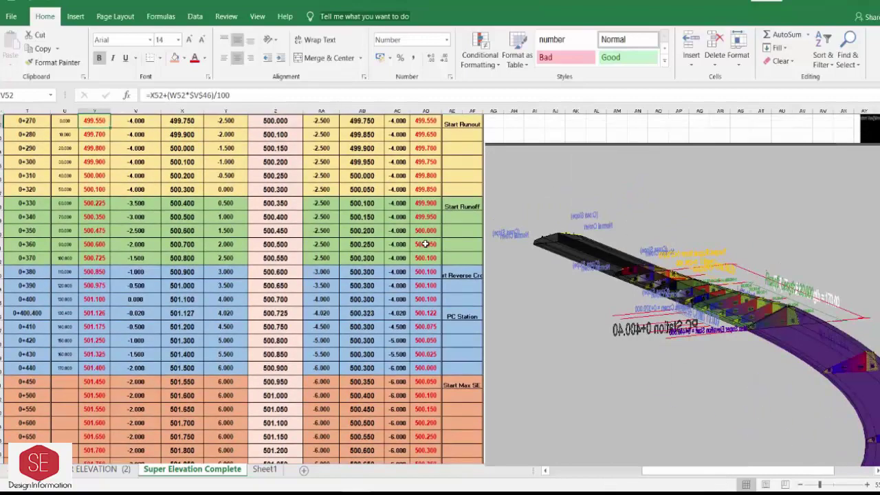
{"action": "scroll", "coordinate": [316, 212], "scroll_direction": "down", "scroll_amount": 1}
{"action": "scroll", "coordinate": [308, 213], "scroll_direction": "down", "scroll_amount": 1}
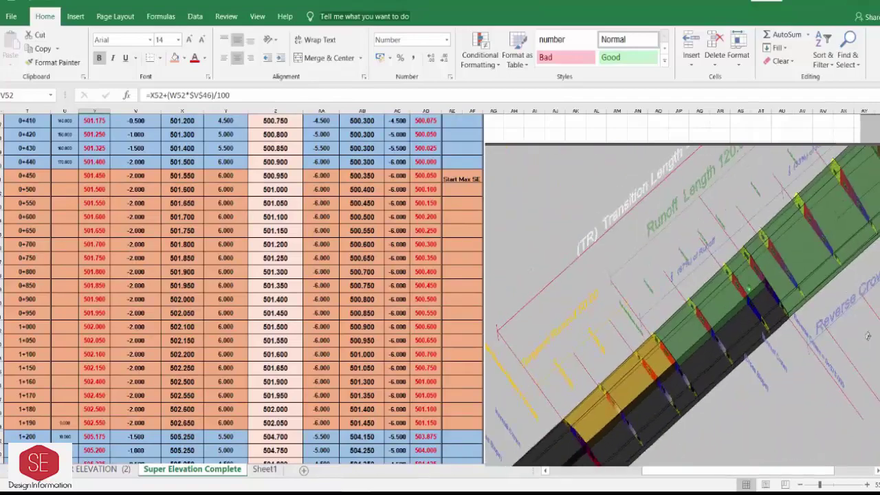
{"action": "scroll", "coordinate": [339, 303], "scroll_direction": "down", "scroll_amount": 2}
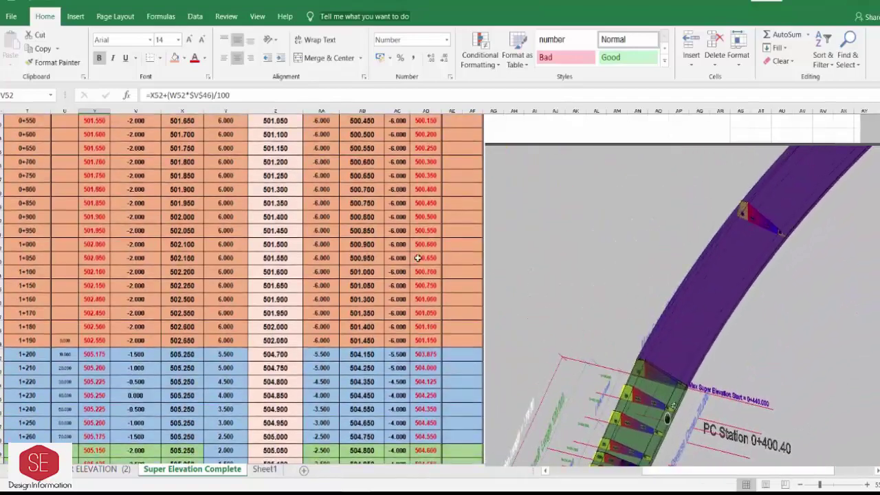
{"action": "scroll", "coordinate": [340, 198], "scroll_direction": "down", "scroll_amount": 1}
{"action": "scroll", "coordinate": [340, 198], "scroll_direction": "down", "scroll_amount": 3}
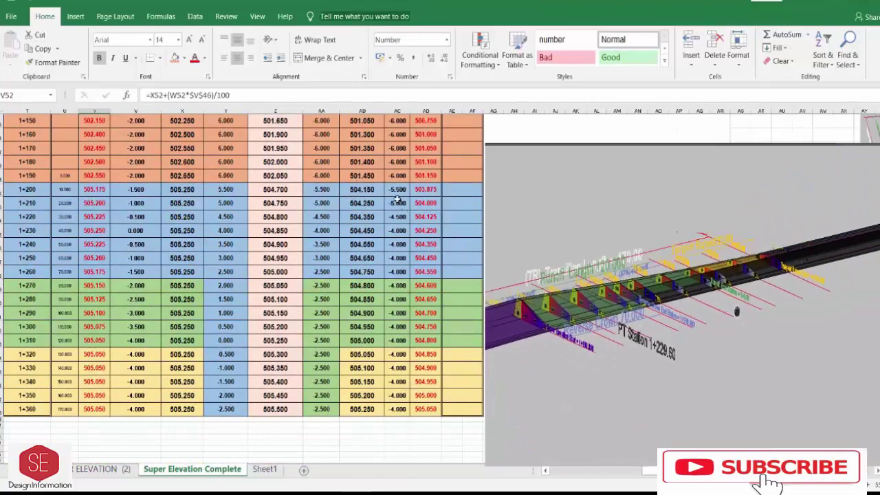
{"action": "left_click_drag", "start_coordinate": [398, 189], "coordinate": [397, 354]}
{"action": "left_click_drag", "start_coordinate": [321, 189], "coordinate": [321, 354]}
{"action": "left_click_drag", "start_coordinate": [225, 189], "coordinate": [225, 368]}
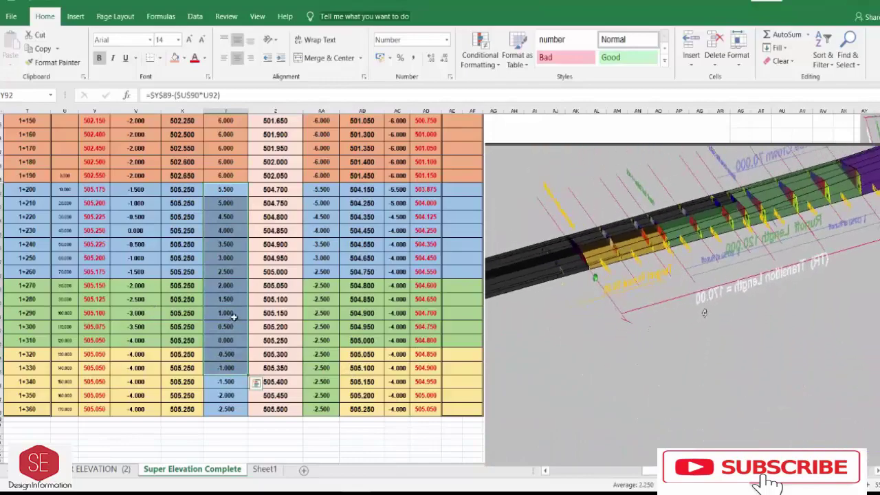
{"action": "scroll", "coordinate": [152, 308], "scroll_direction": "up", "scroll_amount": 5}
{"action": "scroll", "coordinate": [179, 296], "scroll_direction": "up", "scroll_amount": 10}
{"action": "scroll", "coordinate": [234, 266], "scroll_direction": "up", "scroll_amount": 15}
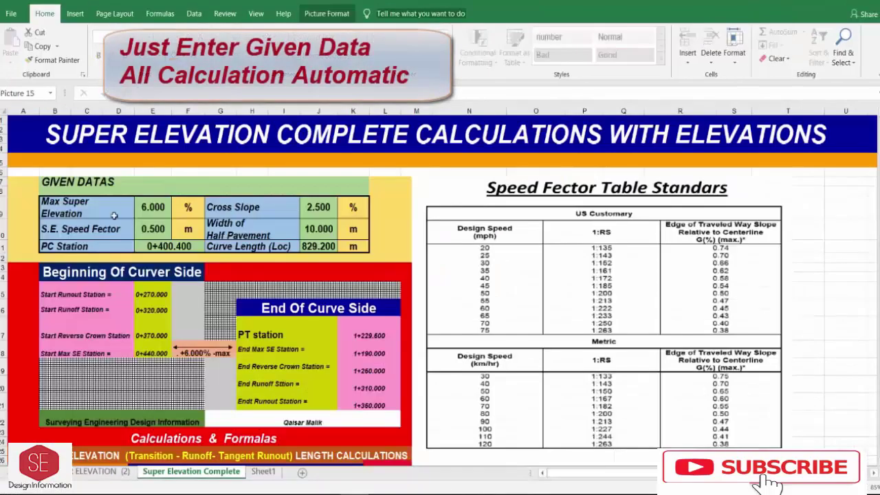
Enter Max Super Elevation 5, Cross Slope 1.5 and S.E. Speed Factor 0.380 in the GIVEN DATAS table.
{"action": "type", "text": "5"}
{"action": "key", "text": "Tab"}
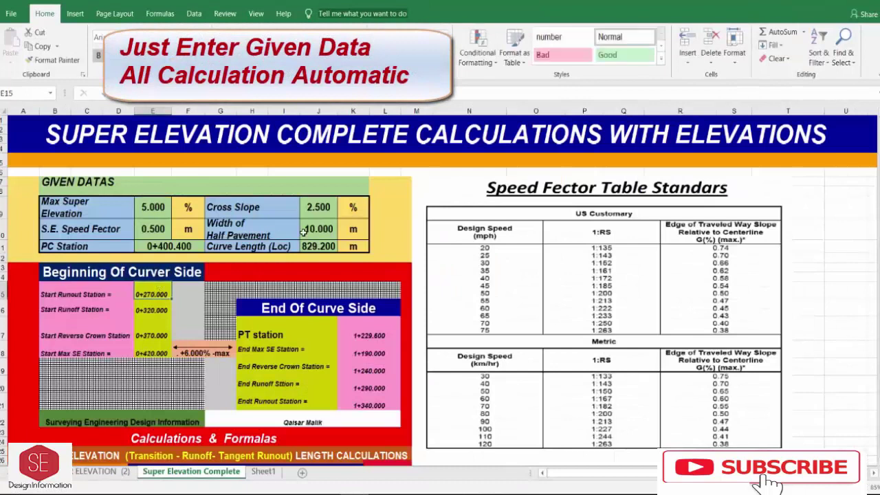
{"action": "type", "text": "1.5"}
{"action": "key", "text": "Return"}
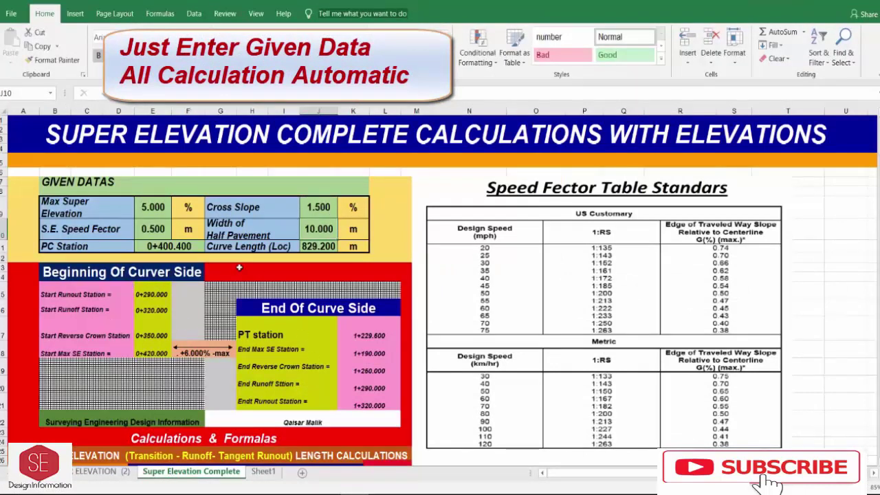
{"action": "key", "text": "Left"}
{"action": "key", "text": "Left"}
{"action": "key", "text": "Left"}
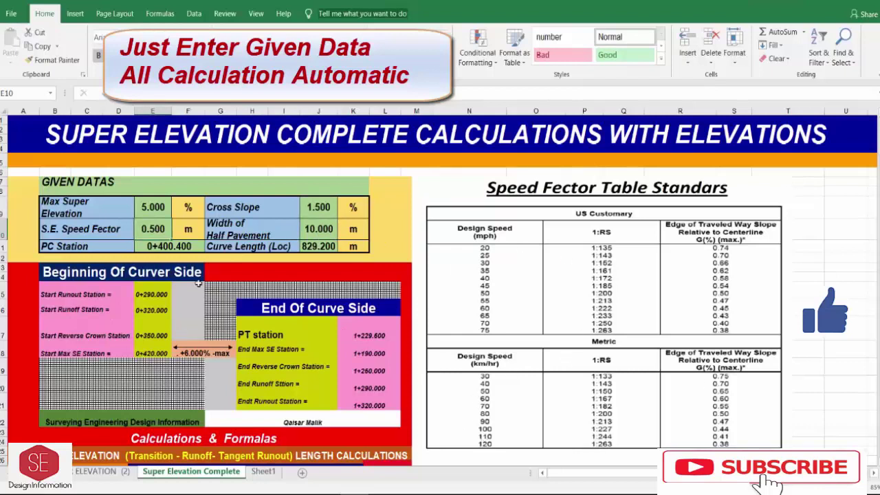
{"action": "key", "text": "BackSpace"}
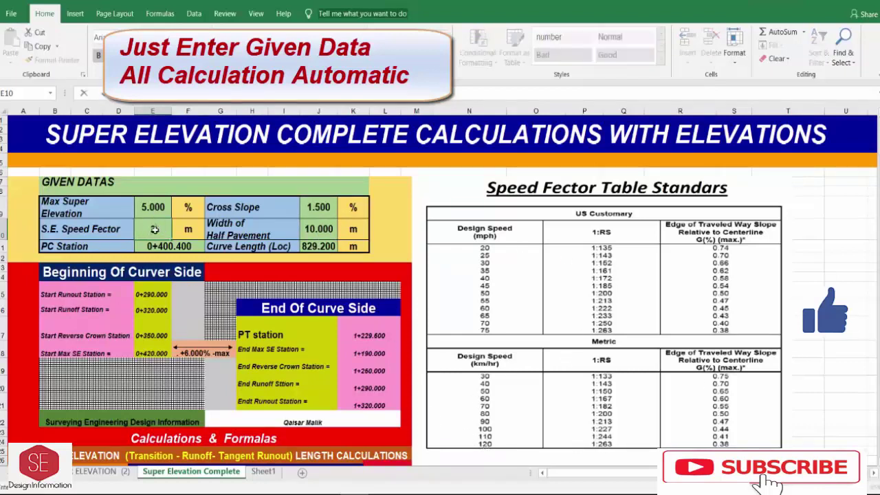
{"action": "type", "text": ".3"}
{"action": "key", "text": "Return"}
Change the PC Station value to 500.
{"action": "scroll", "coordinate": [219, 314], "scroll_direction": "down", "scroll_amount": 1}
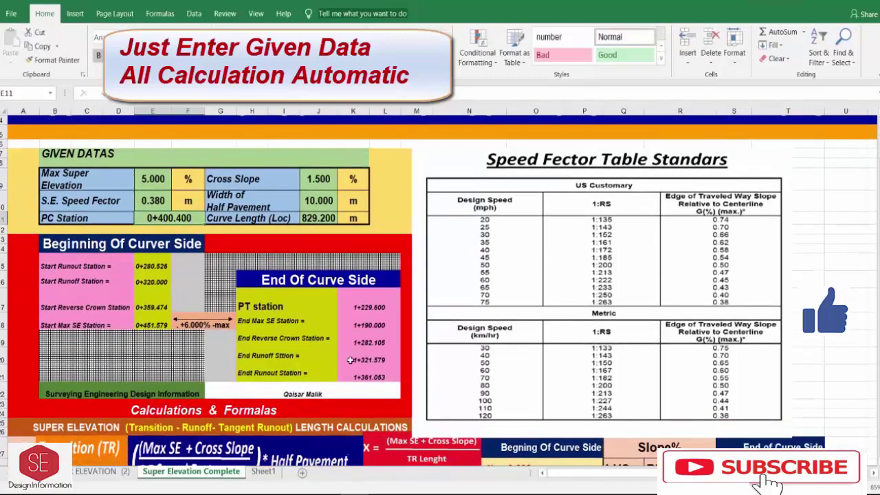
{"action": "scroll", "coordinate": [296, 352], "scroll_direction": "down", "scroll_amount": 6}
{"action": "scroll", "coordinate": [295, 352], "scroll_direction": "up", "scroll_amount": 6}
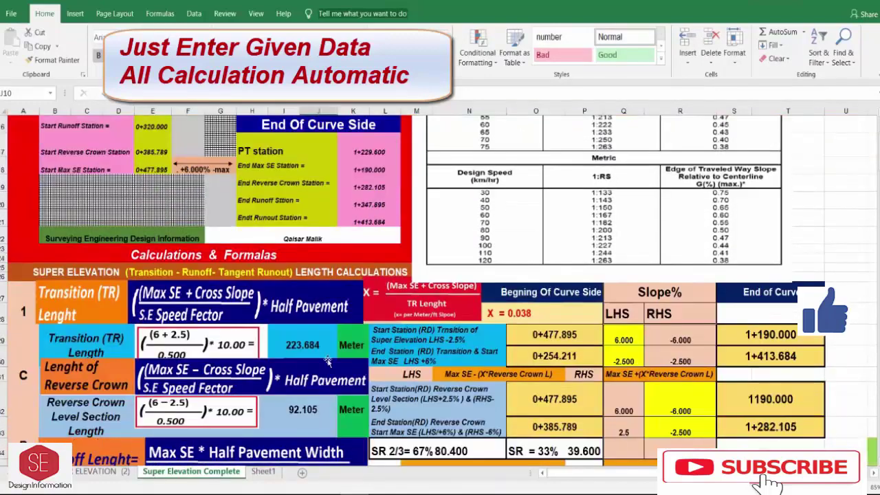
{"action": "scroll", "coordinate": [550, 371], "scroll_direction": "up", "scroll_amount": 3}
{"action": "left_click", "coordinate": [148, 185]}
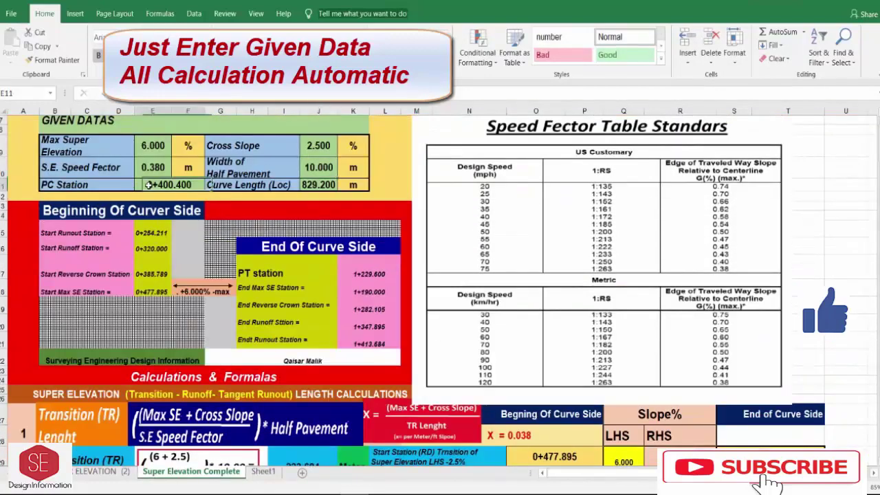
{"action": "type", "text": "500"}
{"action": "key", "text": "Return"}
Scroll through the recalculated pavement and shoulder elevations for every station.
{"action": "scroll", "coordinate": [329, 252], "scroll_direction": "down", "scroll_amount": 1}
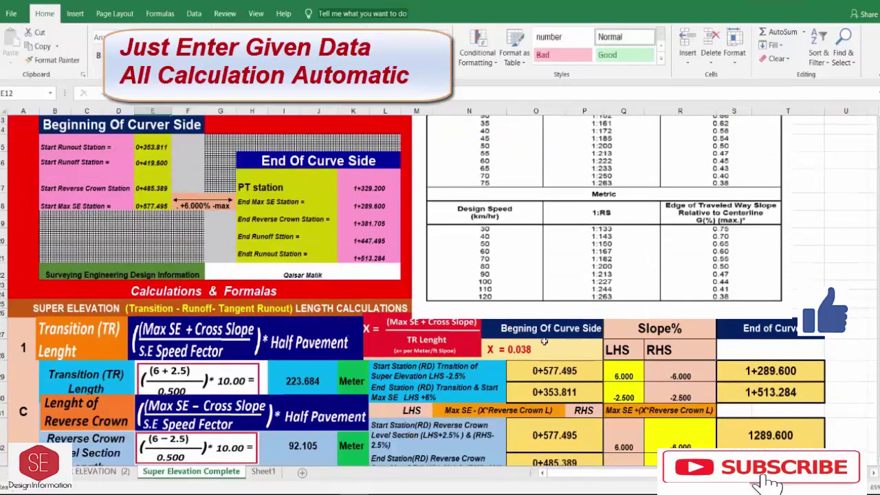
{"action": "scroll", "coordinate": [543, 342], "scroll_direction": "down", "scroll_amount": 2}
{"action": "scroll", "coordinate": [562, 279], "scroll_direction": "down", "scroll_amount": 1}
{"action": "mouse_move", "coordinate": [570, 474]}
{"action": "left_mouse_down"}
{"action": "mouse_move", "coordinate": [594, 479]}
{"action": "mouse_move", "coordinate": [196, 244]}
{"action": "left_mouse_up"}
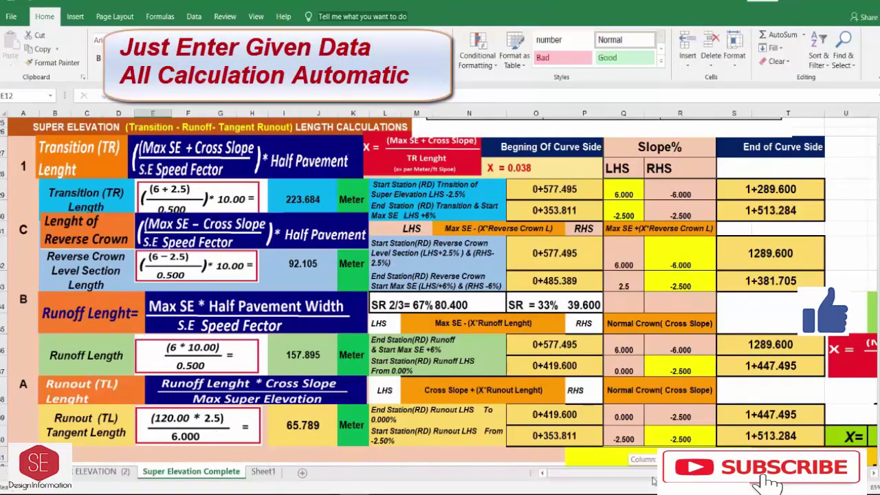
{"action": "scroll", "coordinate": [680, 208], "scroll_direction": "right", "scroll_amount": 3}
{"action": "scroll", "coordinate": [540, 254], "scroll_direction": "down", "scroll_amount": 4}
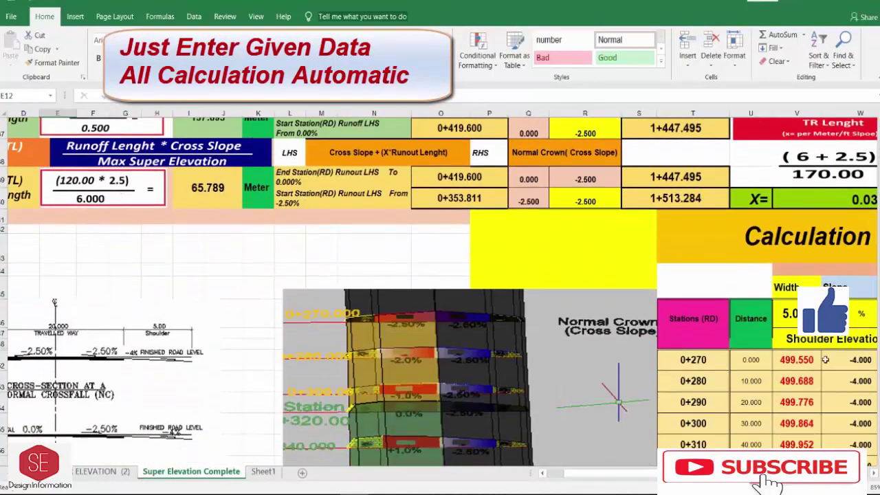
{"action": "scroll", "coordinate": [645, 479], "scroll_direction": "right", "scroll_amount": 5}
{"action": "scroll", "coordinate": [454, 173], "scroll_direction": "down", "scroll_amount": 3}
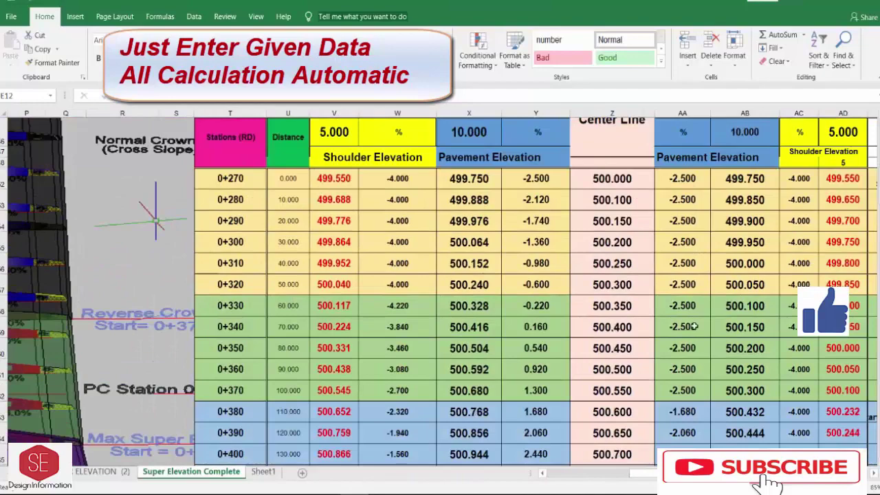
{"action": "scroll", "coordinate": [695, 326], "scroll_direction": "down", "scroll_amount": 1}
{"action": "scroll", "coordinate": [537, 275], "scroll_direction": "up", "scroll_amount": 2}
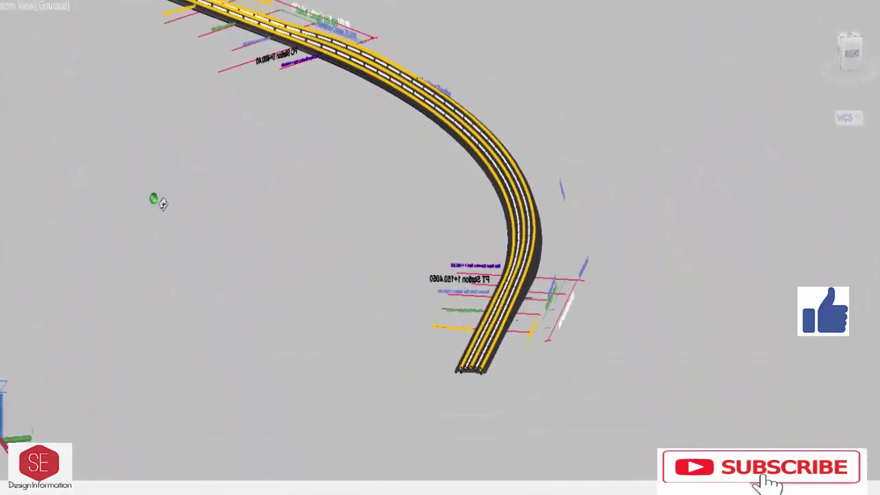
Orbit the 3D road corridor to see the curve with its PC Station 0+400.40 and runoff markers.
{"action": "mouse_move", "coordinate": [727, 303]}
{"action": "left_mouse_down"}
{"action": "mouse_move", "coordinate": [855, 273]}
{"action": "mouse_move", "coordinate": [577, 398]}
{"action": "mouse_move", "coordinate": [464, 357]}
{"action": "left_mouse_up"}
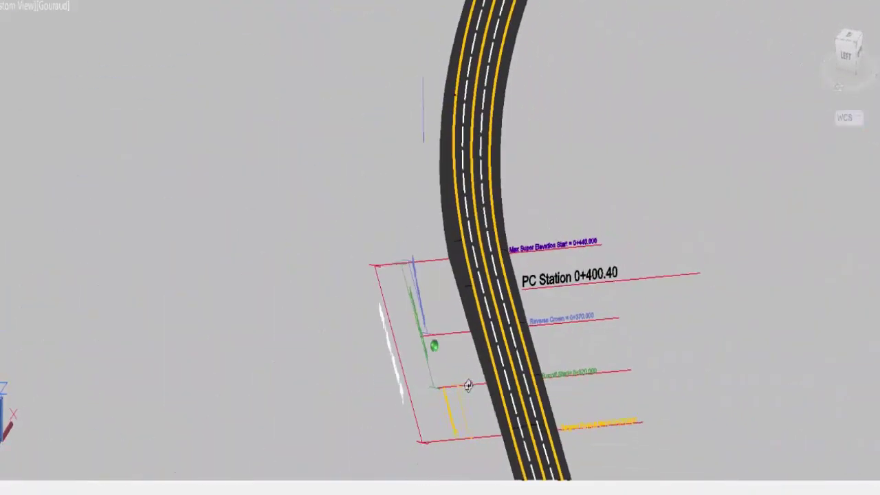